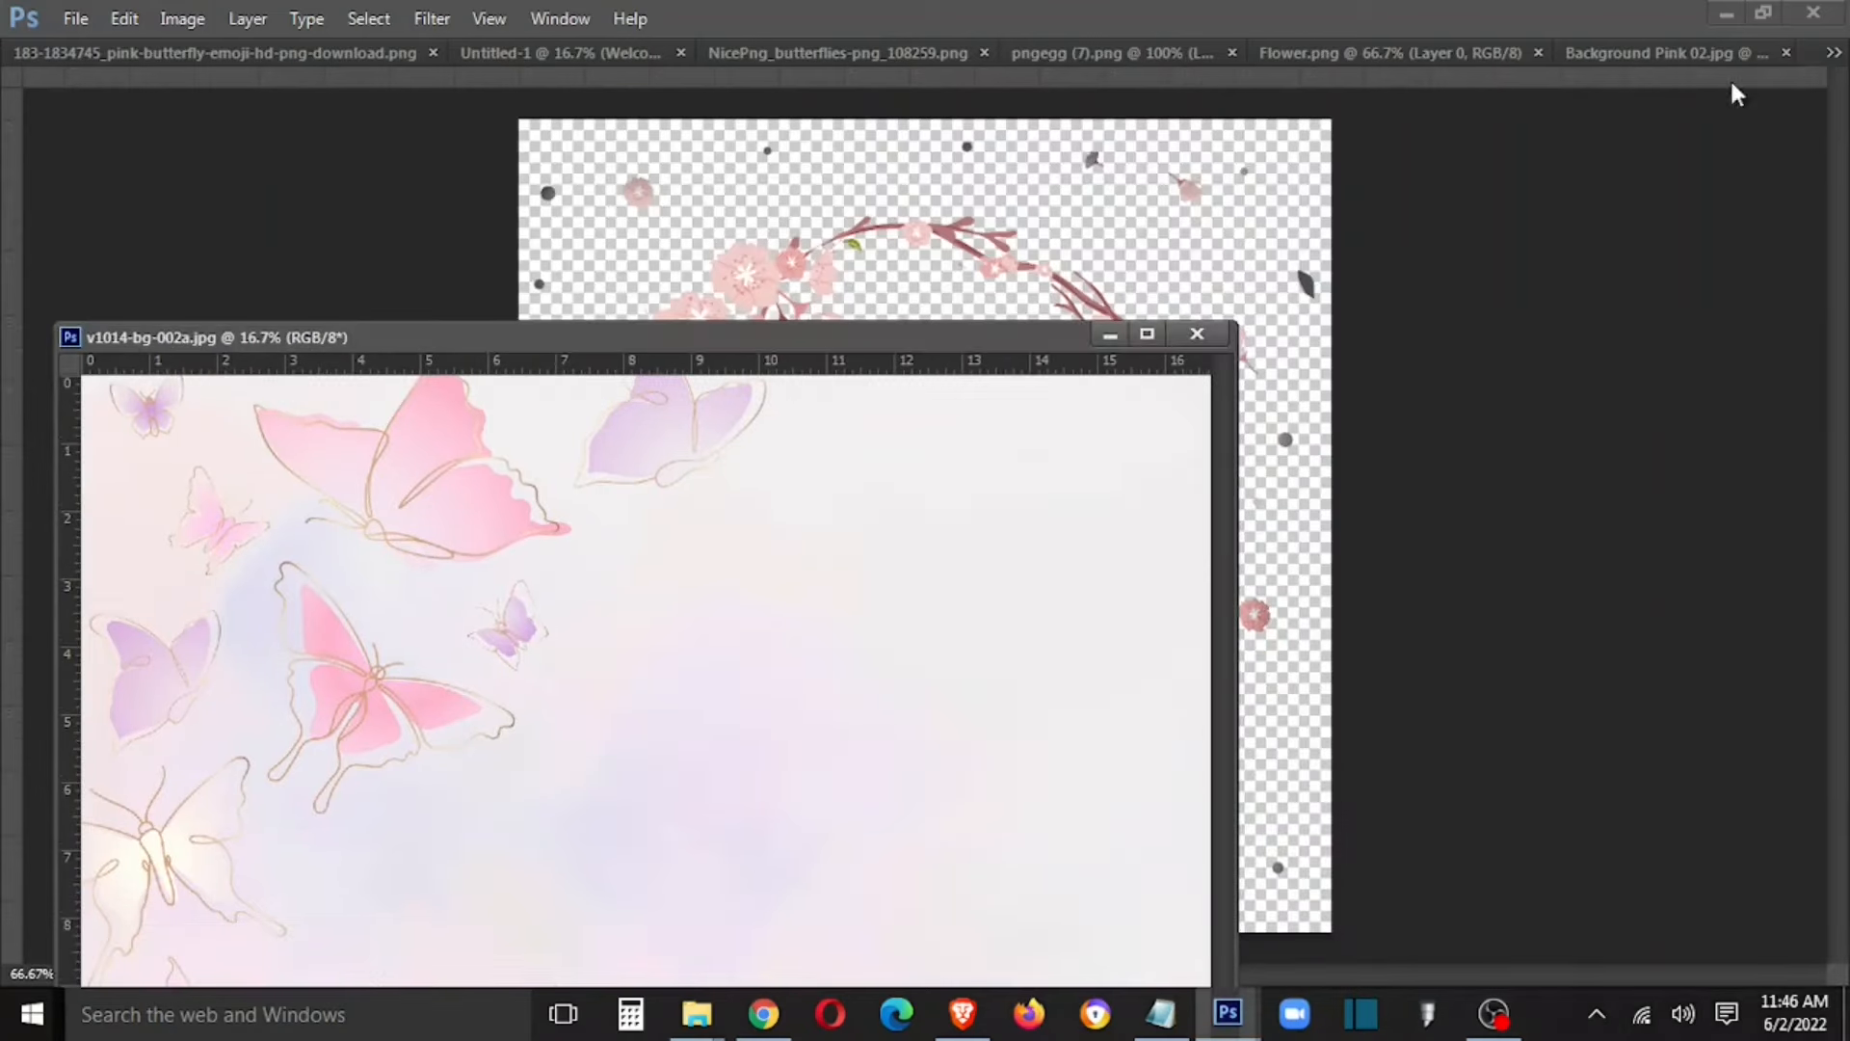
Step: Dock the v1014-bg-002a.jpg window with the other documents and open the five baby photos from the file folder
{"action": "left_click_drag", "start_coordinate": [1040, 341], "coordinate": [1172, 54]}
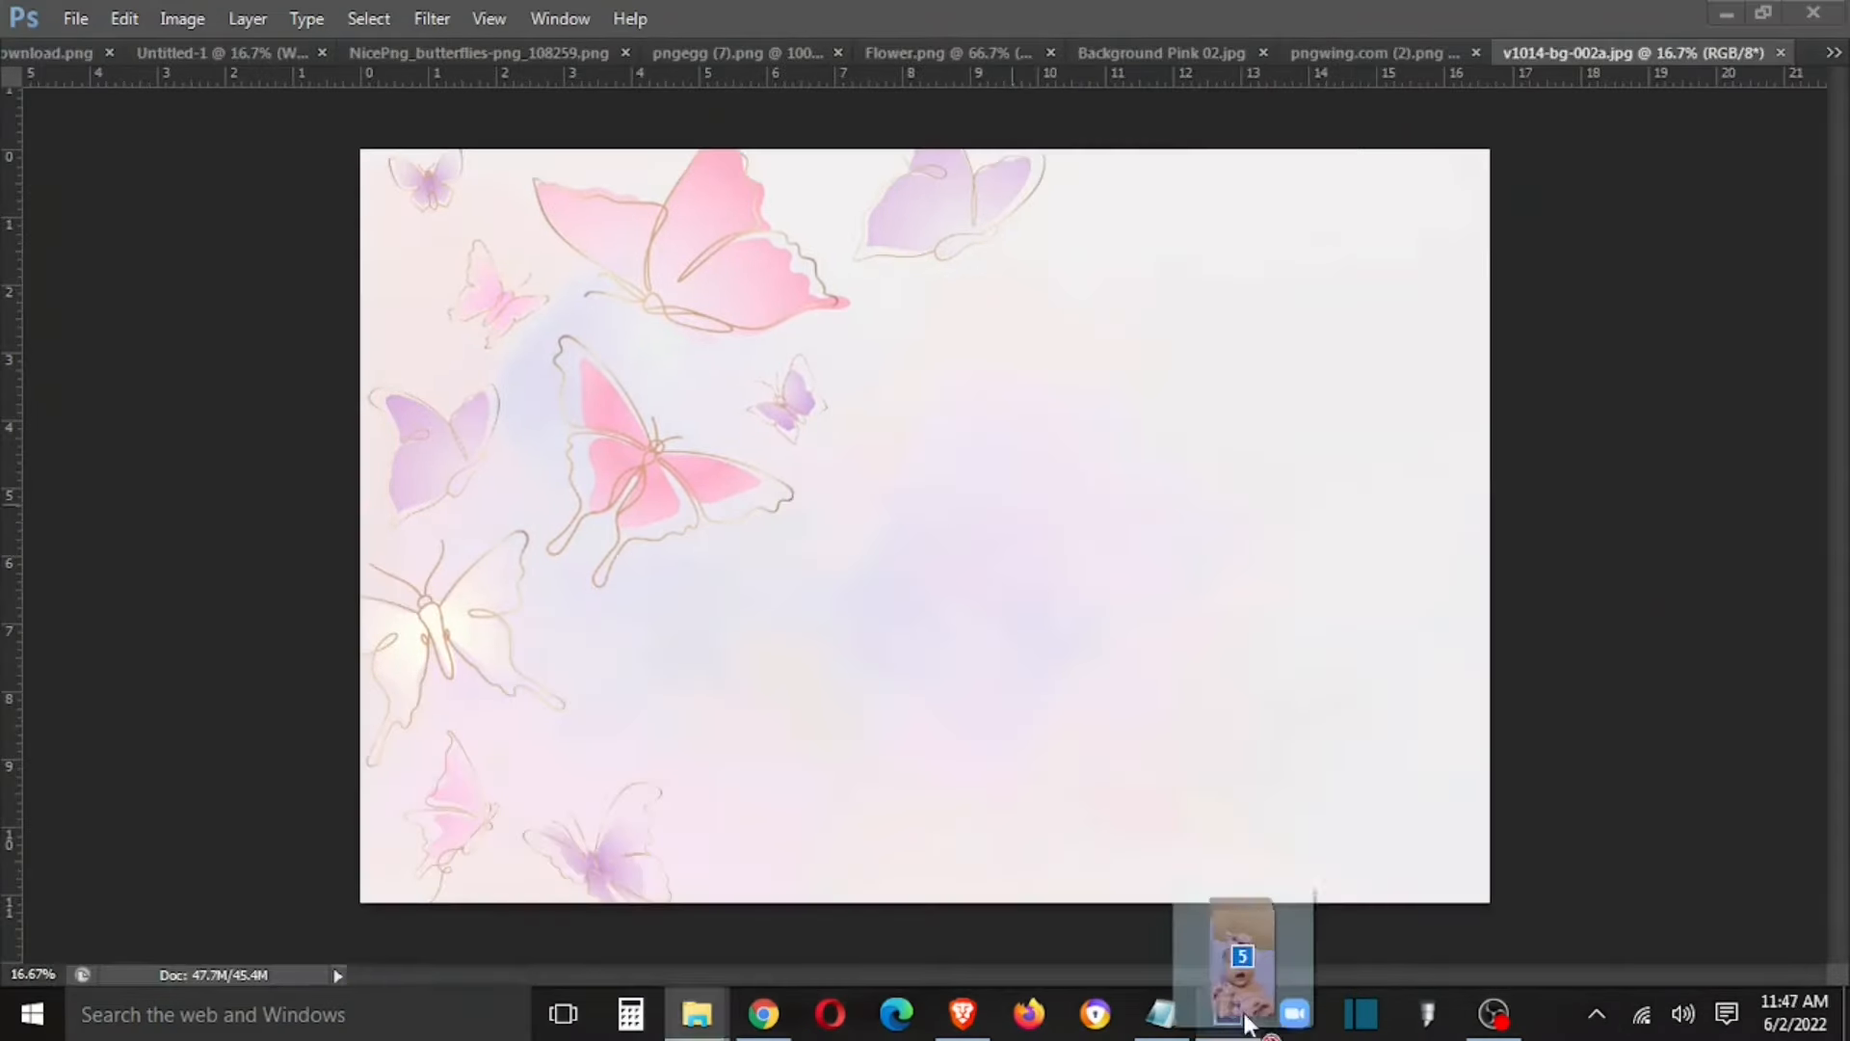
{"action": "left_click_drag", "start_coordinate": [1243, 1016], "coordinate": [1050, 3]}
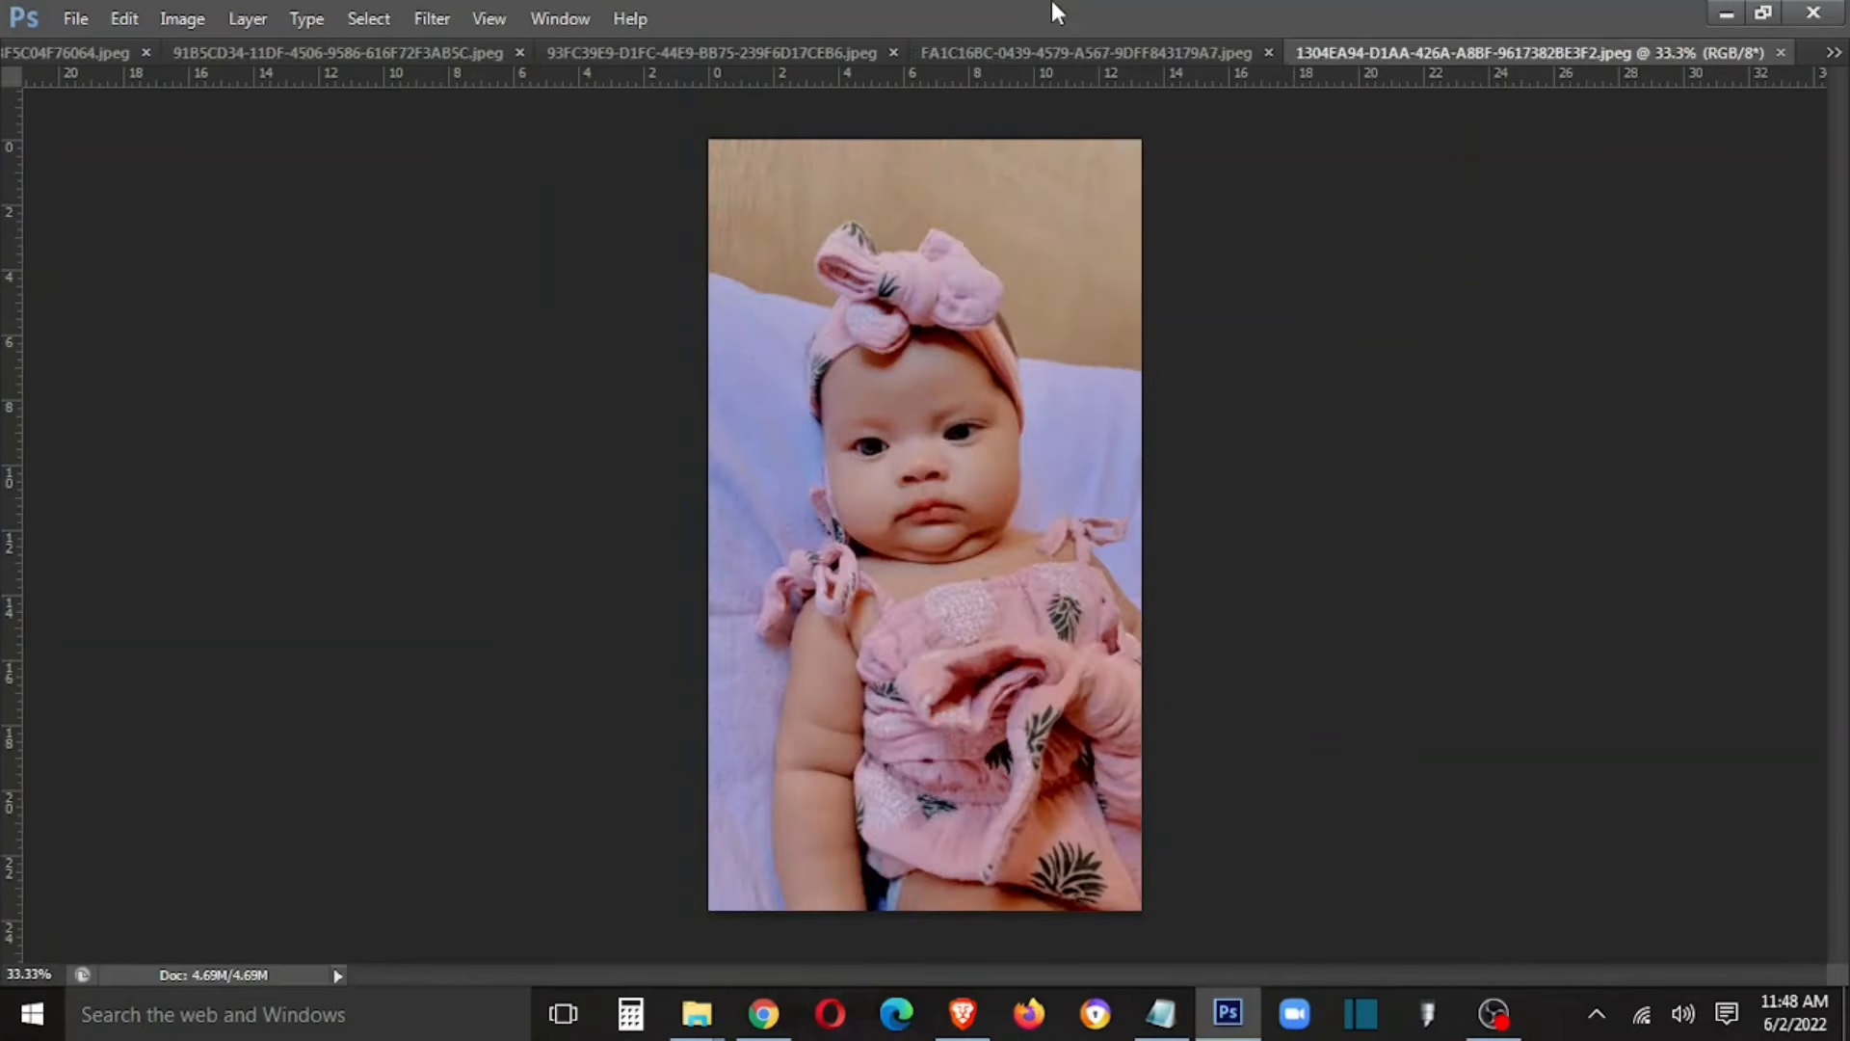
Step: Look through the opened baby photos to compare the poses
{"action": "left_click", "coordinate": [1153, 50]}
{"action": "left_click", "coordinate": [898, 56]}
{"action": "left_click", "coordinate": [643, 53]}
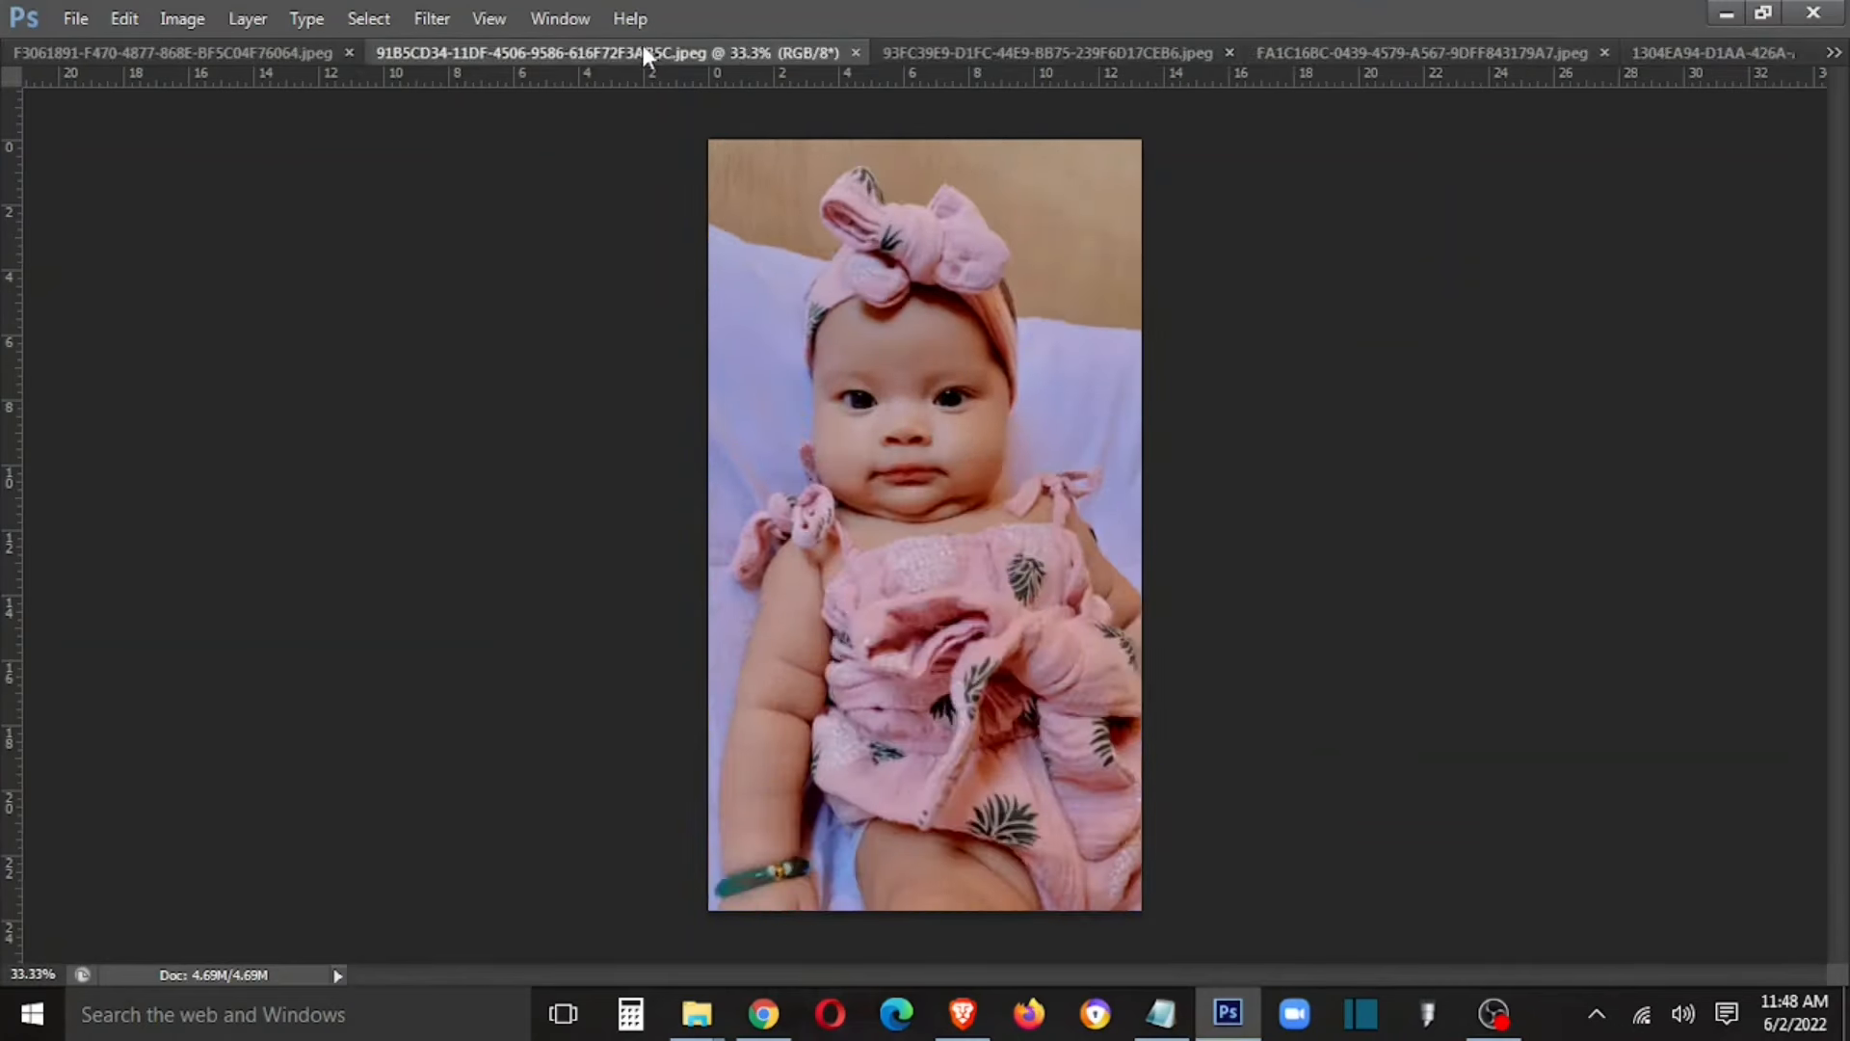
{"action": "left_click", "coordinate": [280, 53]}
{"action": "left_click", "coordinate": [1135, 50]}
{"action": "left_click", "coordinate": [1366, 54]}
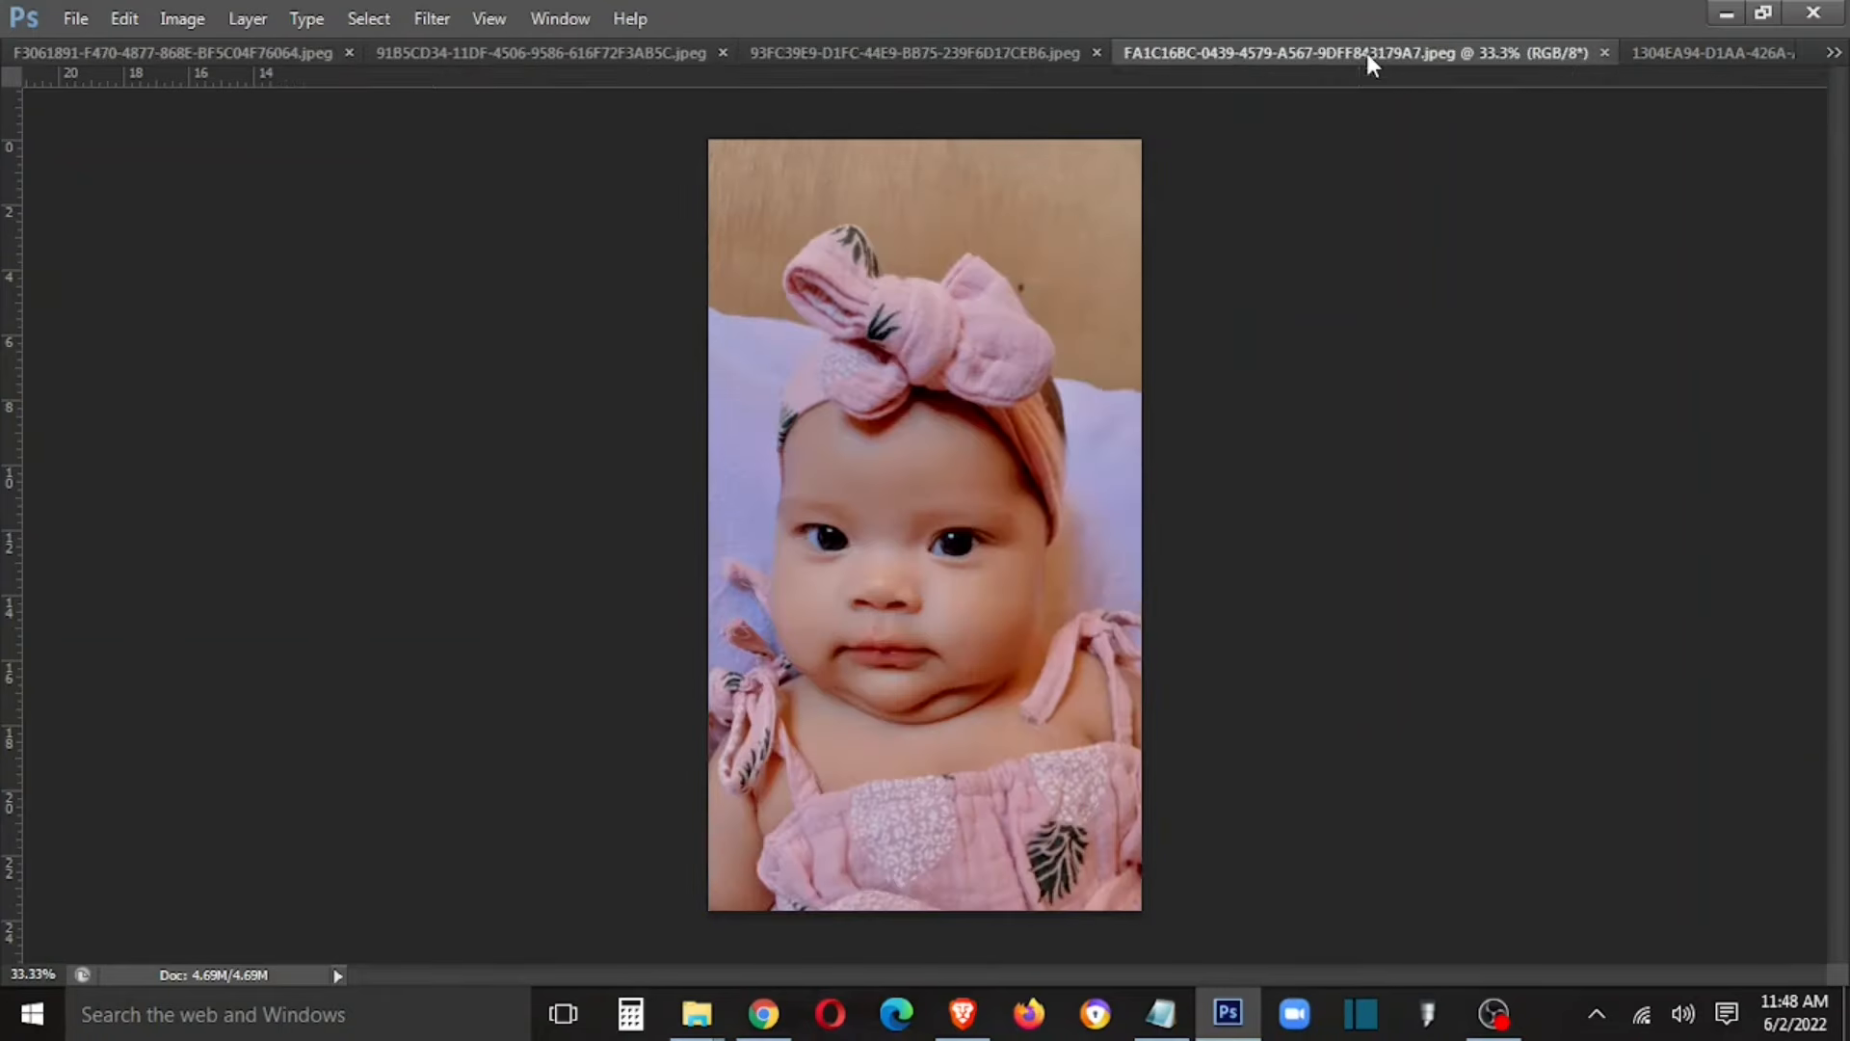
{"action": "left_click", "coordinate": [1696, 54]}
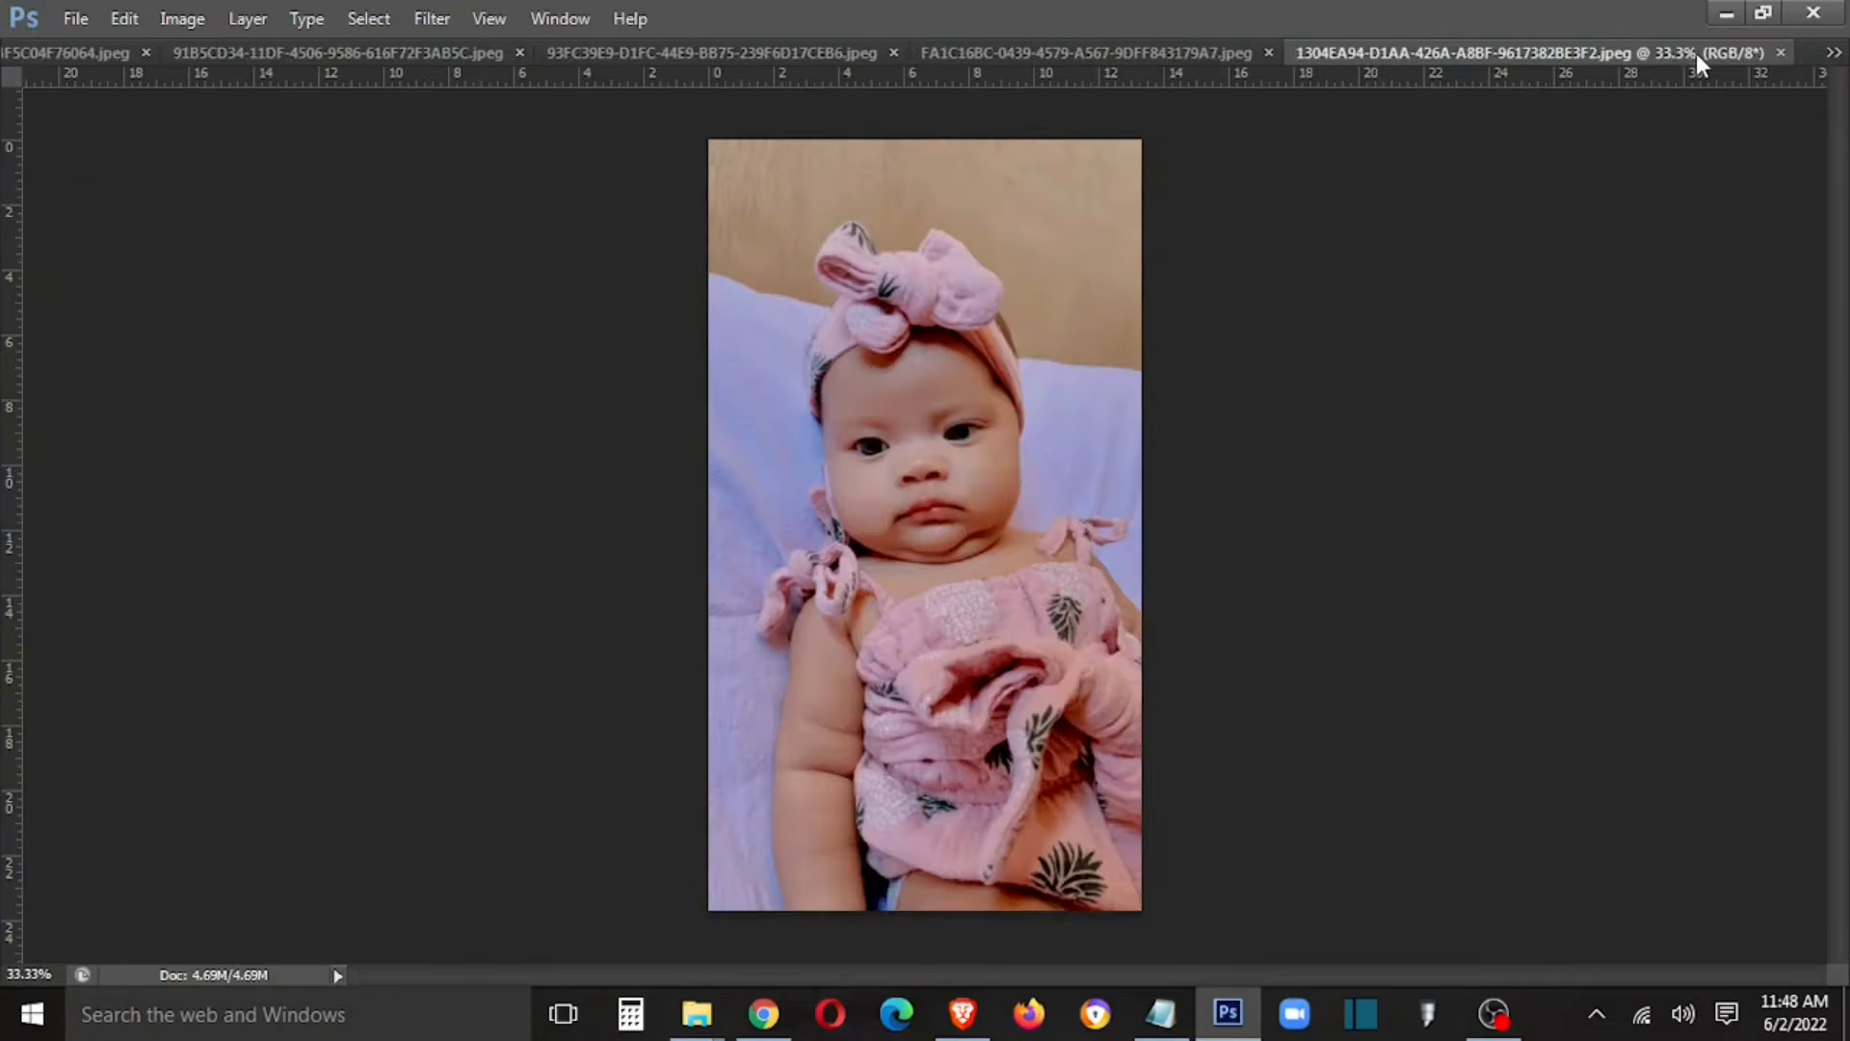
Step: Detach the close-up baby photo into a floating window and bring the Untitled-1 document up behind it
{"action": "left_click", "coordinate": [1106, 62]}
{"action": "left_click_drag", "start_coordinate": [1181, 54], "coordinate": [274, 425]}
{"action": "left_click", "coordinate": [1834, 54]}
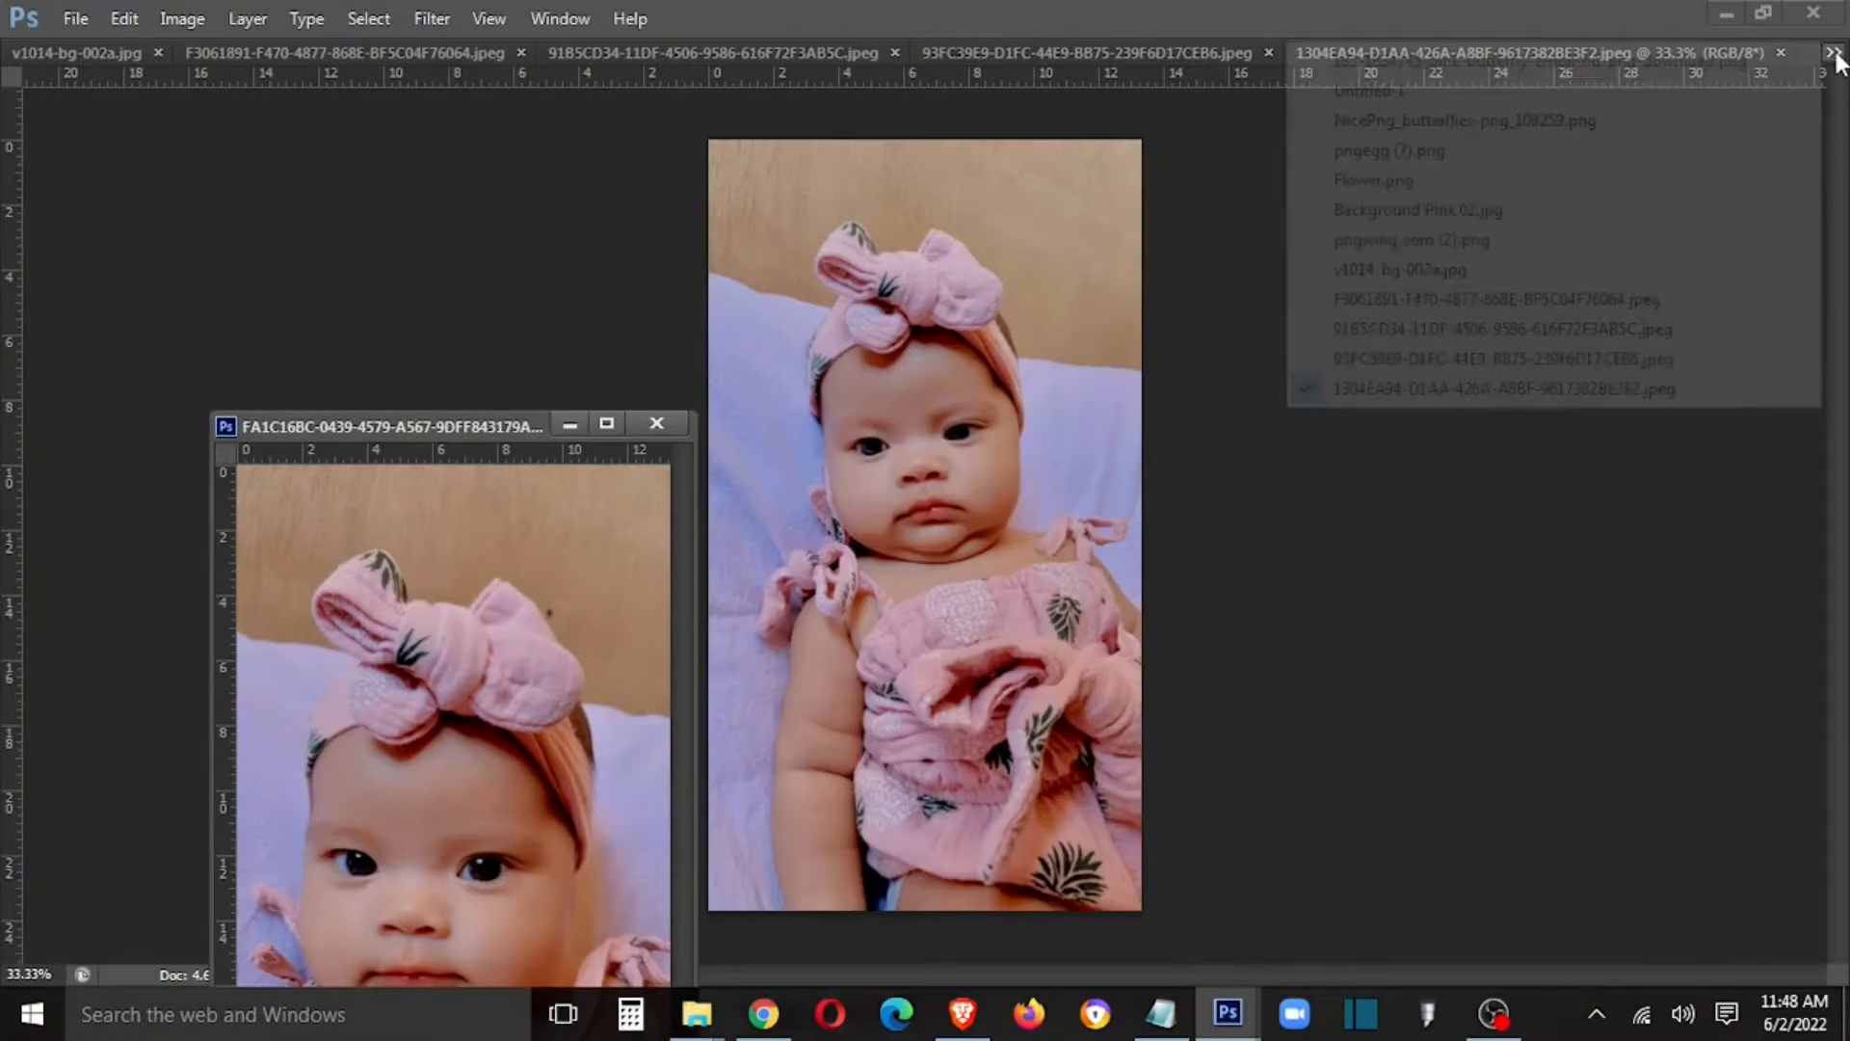
{"action": "left_click", "coordinate": [1833, 54]}
{"action": "left_click", "coordinate": [1548, 92]}
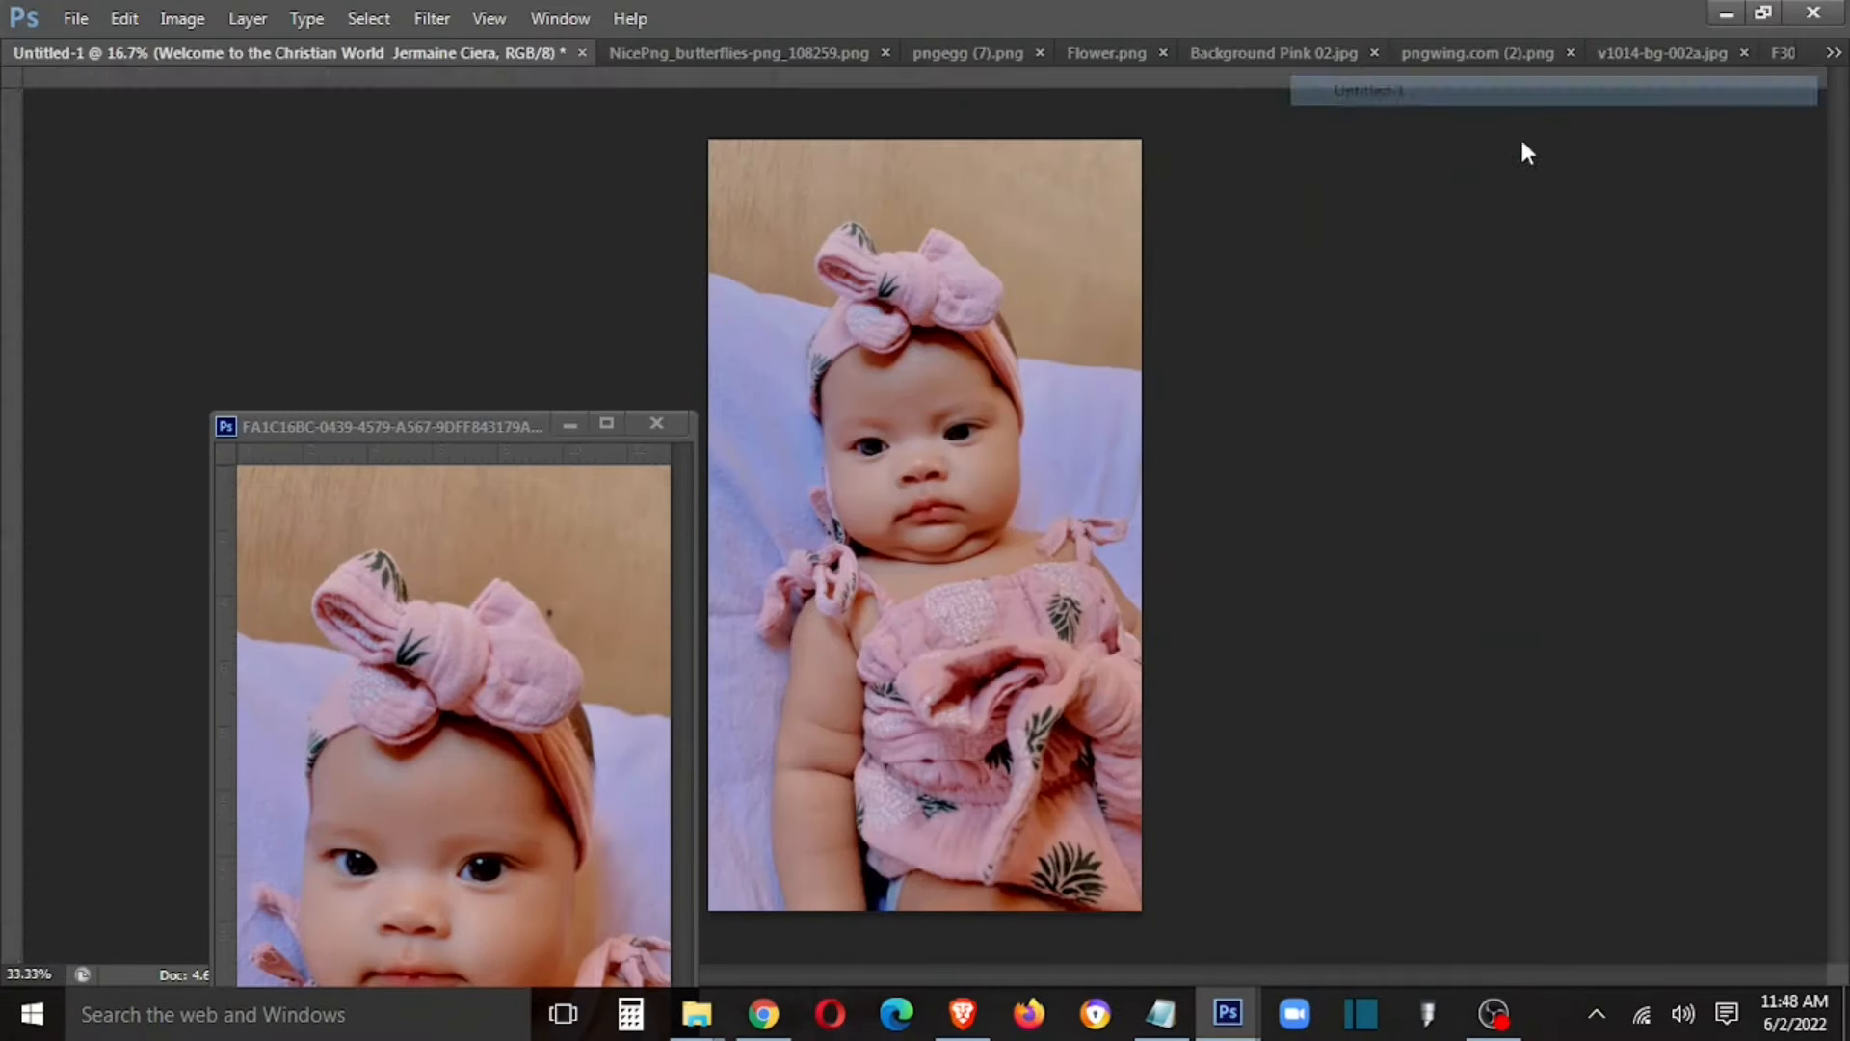
Step: Convert the locked Background of Untitled-1 into a regular layer named Layer 0
{"action": "key", "text": "Tab"}
{"action": "double_click", "coordinate": [1664, 350]}
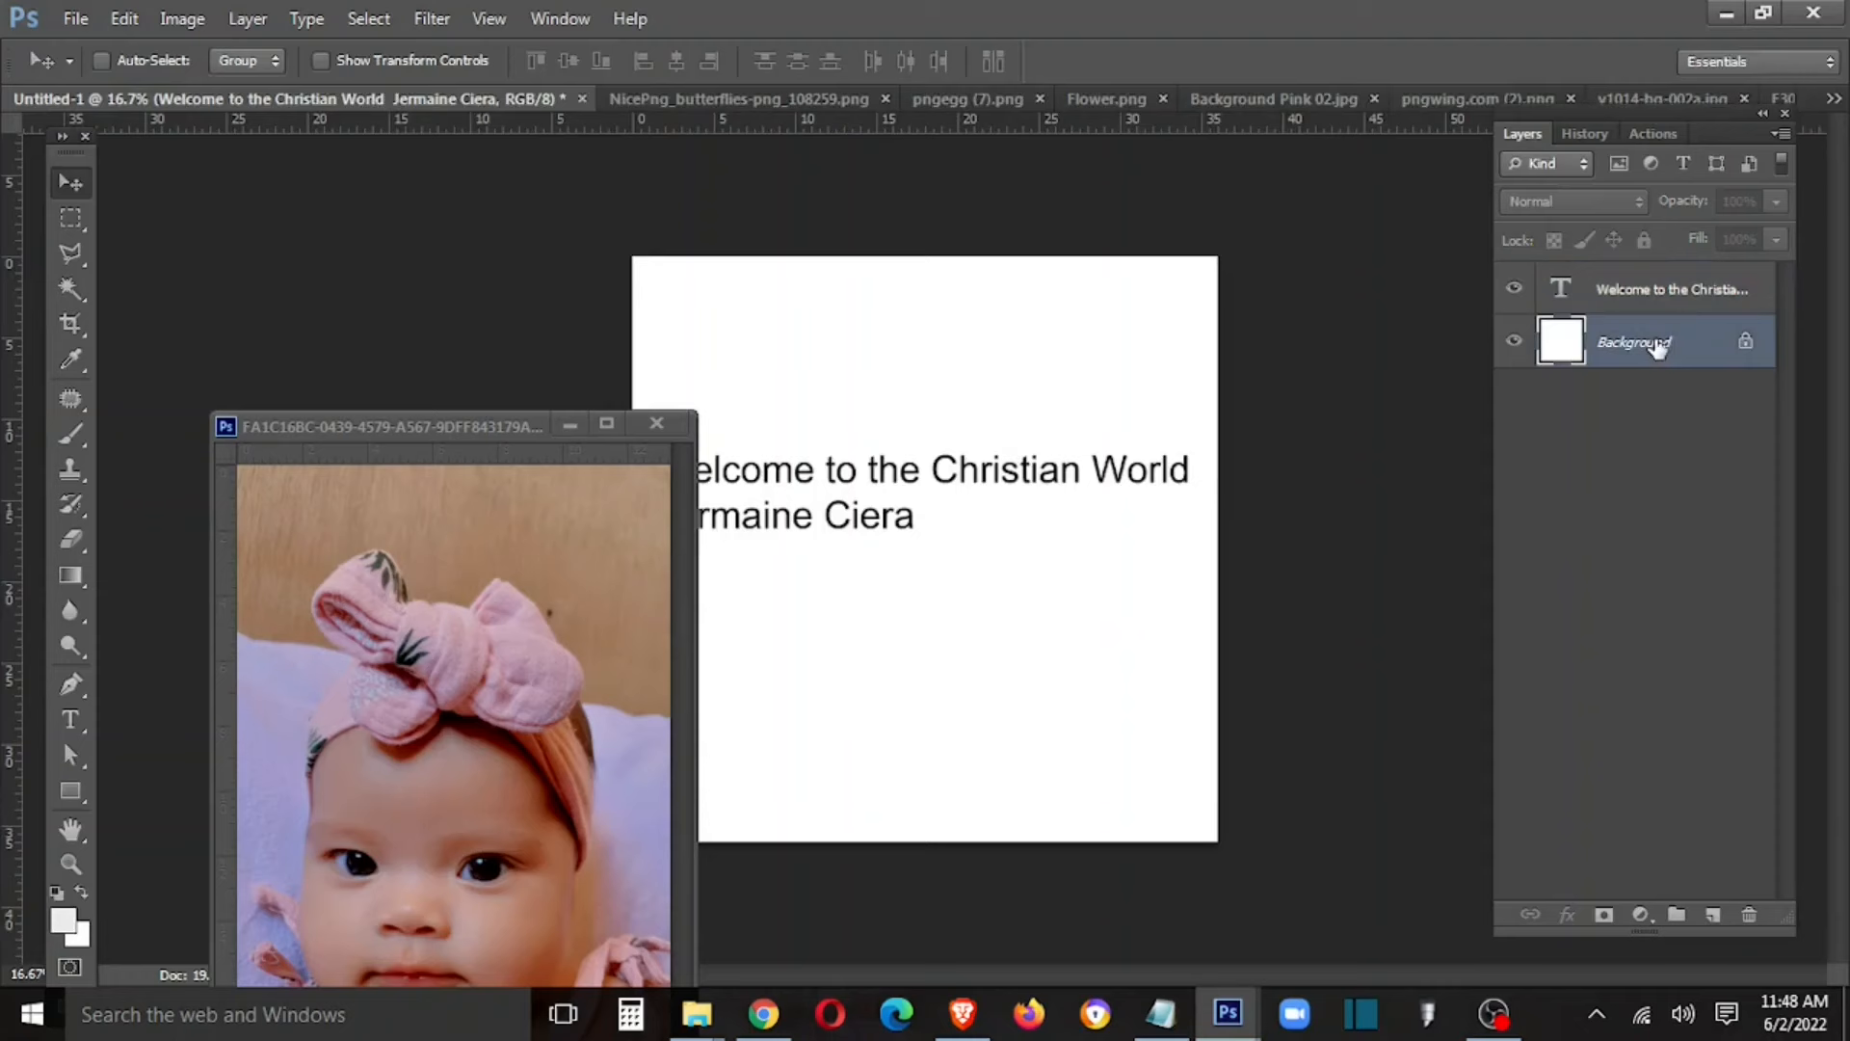
{"action": "key", "text": "Return"}
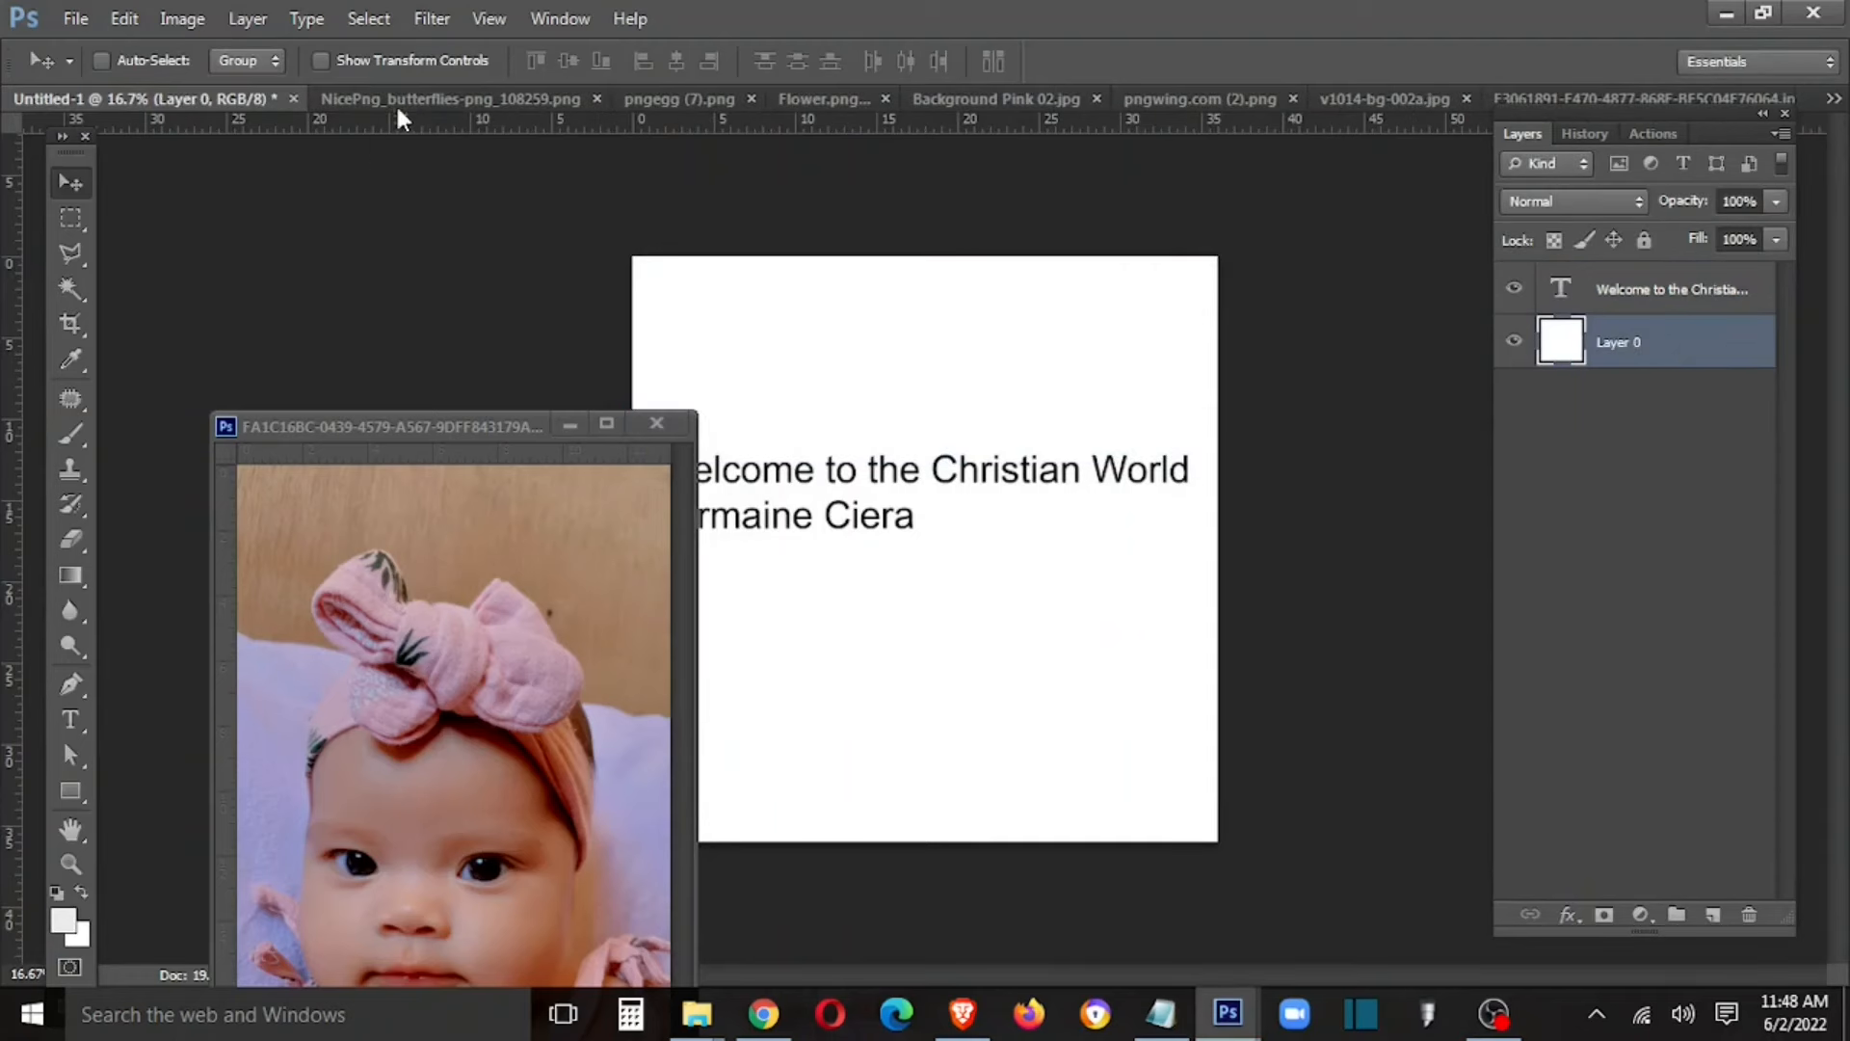
Step: Copy the close-up baby photo into Untitled-1, close its source window and place it in the canvas's right half
{"action": "left_click", "coordinate": [397, 102]}
{"action": "left_click", "coordinate": [147, 100]}
{"action": "left_click", "coordinate": [607, 713]}
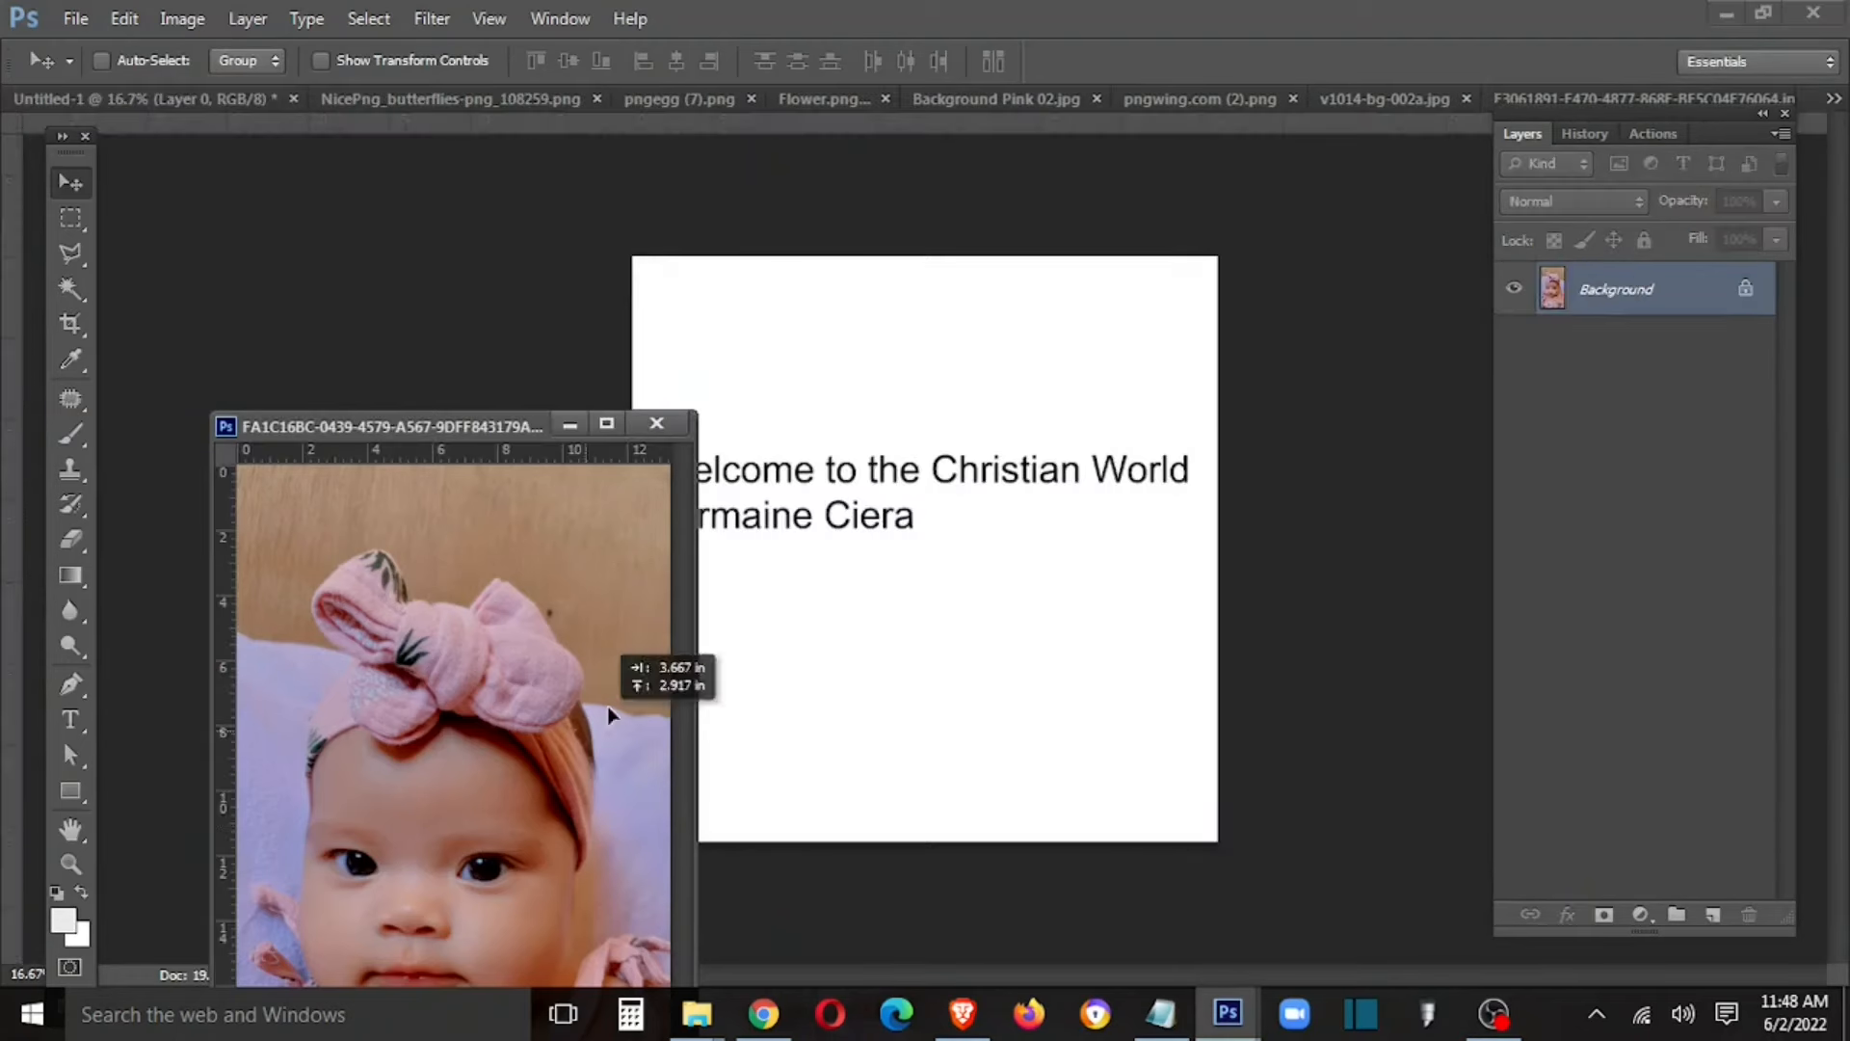
{"action": "left_click_drag", "start_coordinate": [607, 715], "coordinate": [853, 525]}
{"action": "left_click", "coordinate": [656, 423]}
{"action": "left_click_drag", "start_coordinate": [814, 585], "coordinate": [1041, 524]}
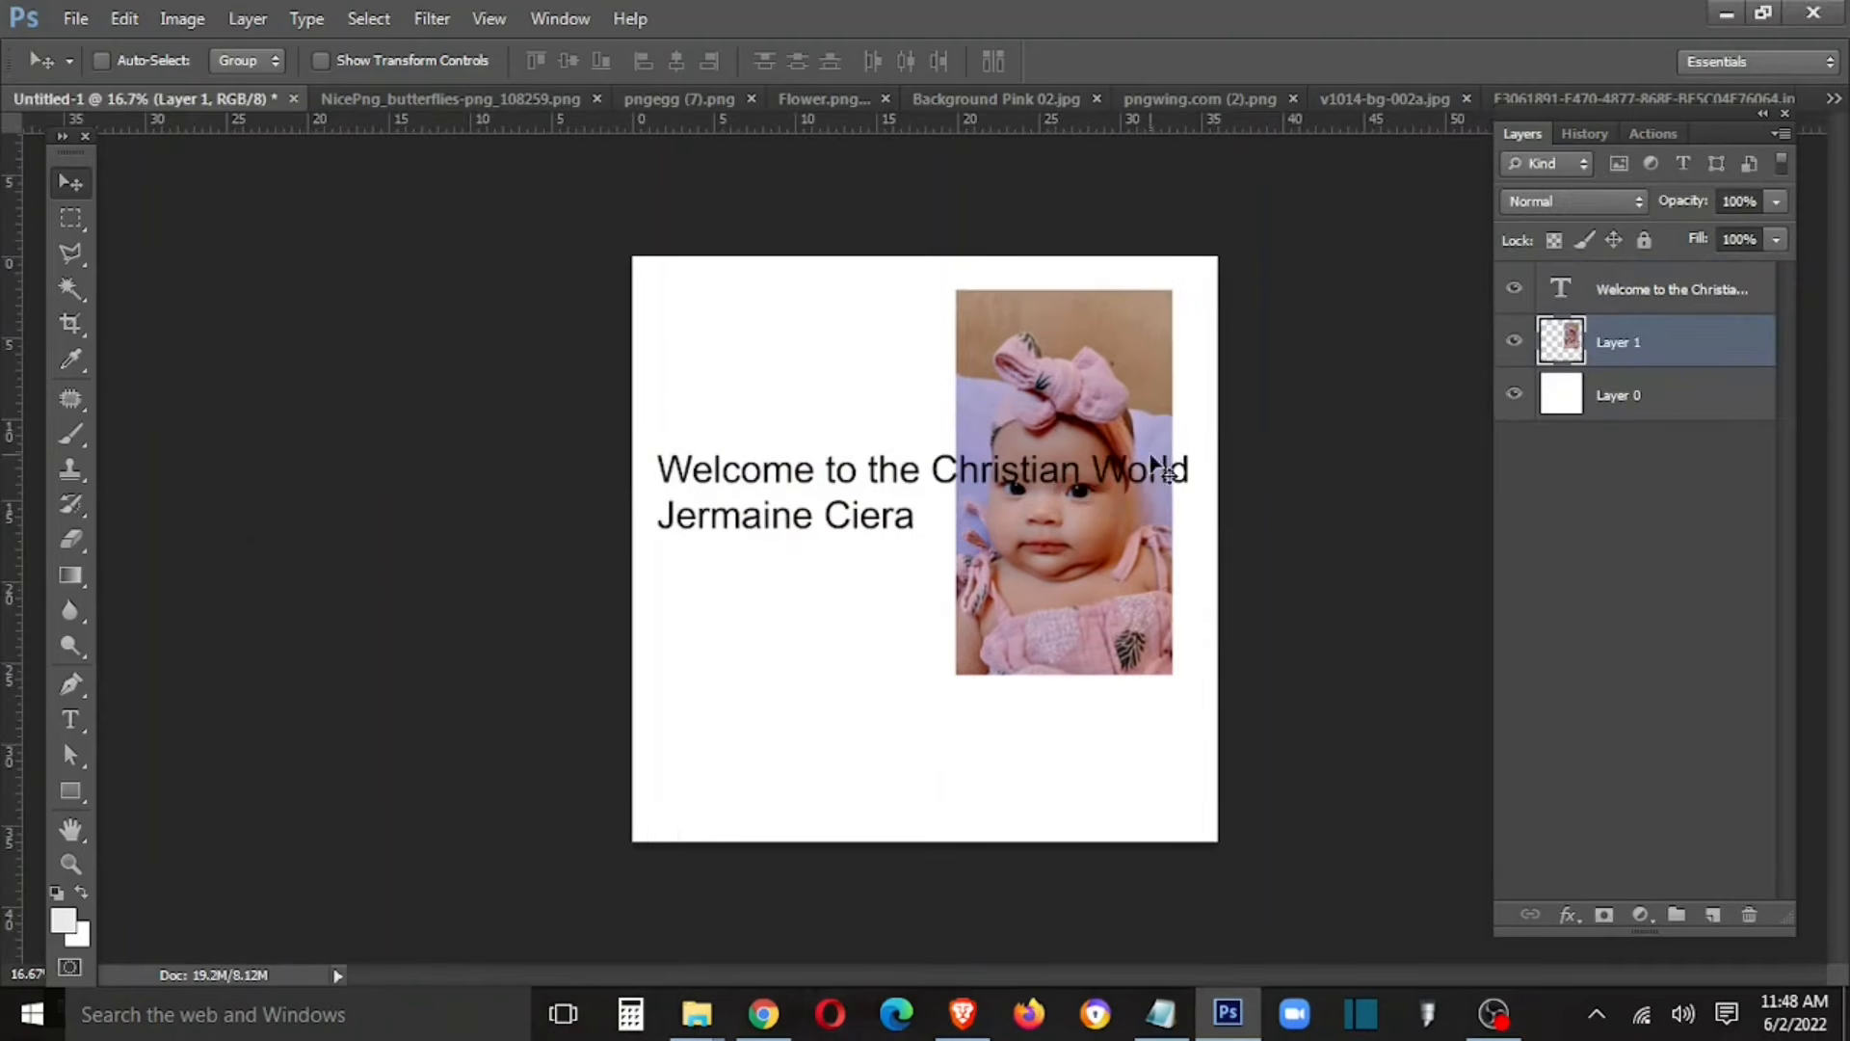
Step: Detach the v1014-bg-002a.jpg butterfly background into a floating window over the Untitled-1 document
{"action": "left_click", "coordinate": [1836, 101]}
{"action": "left_click", "coordinate": [1553, 431]}
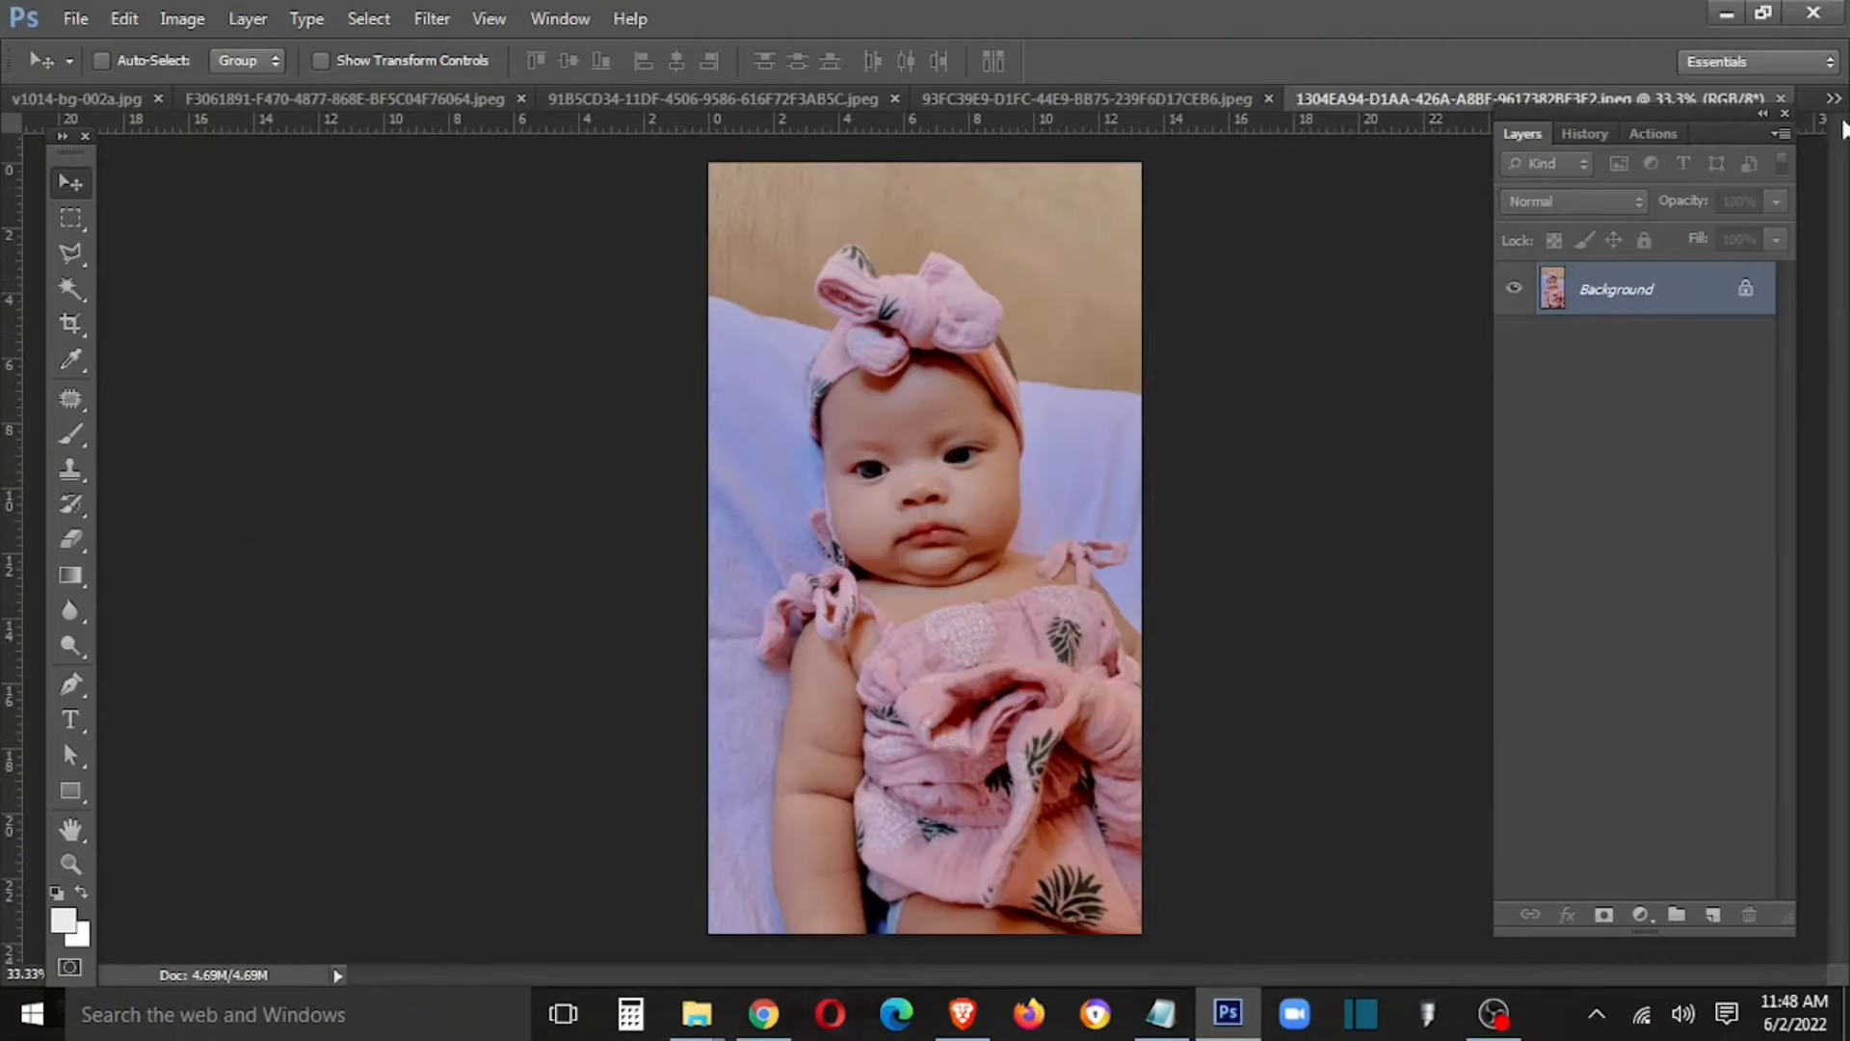
{"action": "left_click", "coordinate": [1833, 99]}
{"action": "left_click", "coordinate": [1615, 317]}
{"action": "left_click_drag", "start_coordinate": [414, 102], "coordinate": [304, 389]}
{"action": "left_click", "coordinate": [1789, 106]}
{"action": "left_click", "coordinate": [1834, 99]}
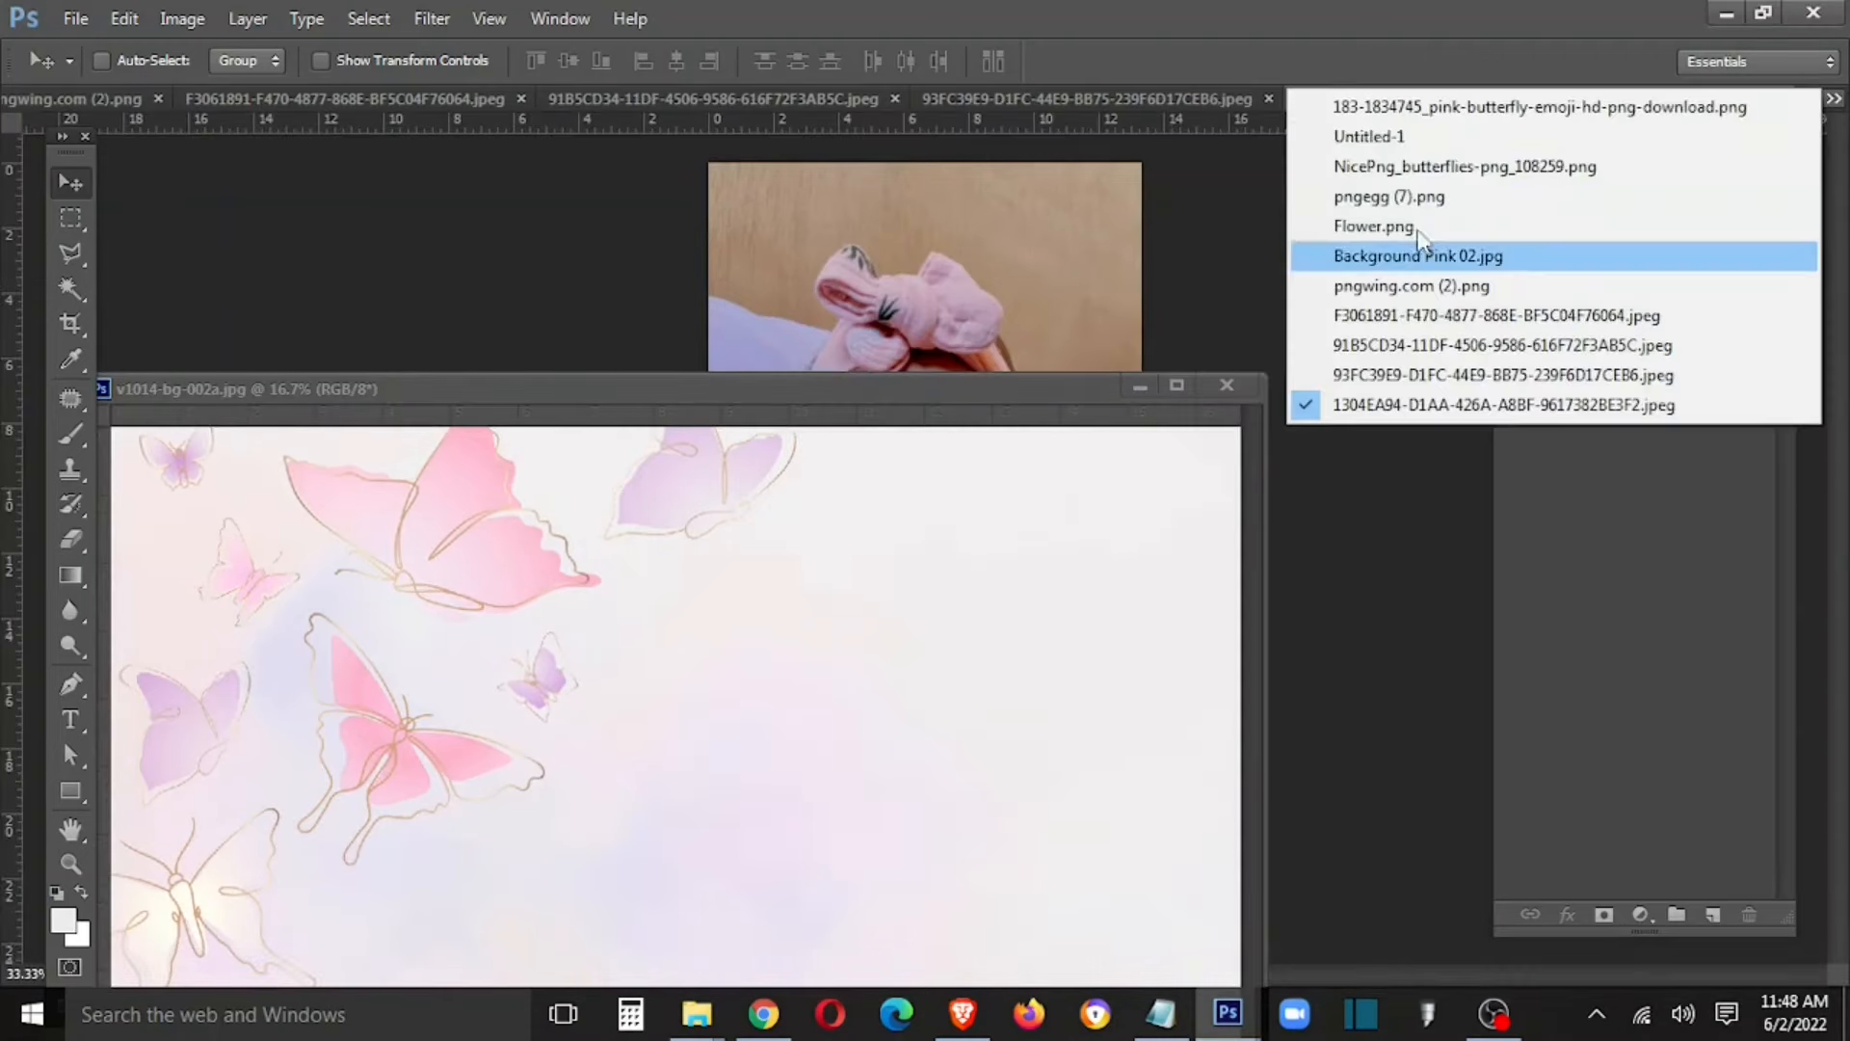
{"action": "left_click", "coordinate": [1504, 135]}
Step: Copy the butterfly background into Untitled-1, close its source window and place its layer beneath the baby photo
{"action": "left_click", "coordinate": [831, 717]}
{"action": "left_click_drag", "start_coordinate": [831, 718], "coordinate": [917, 300]}
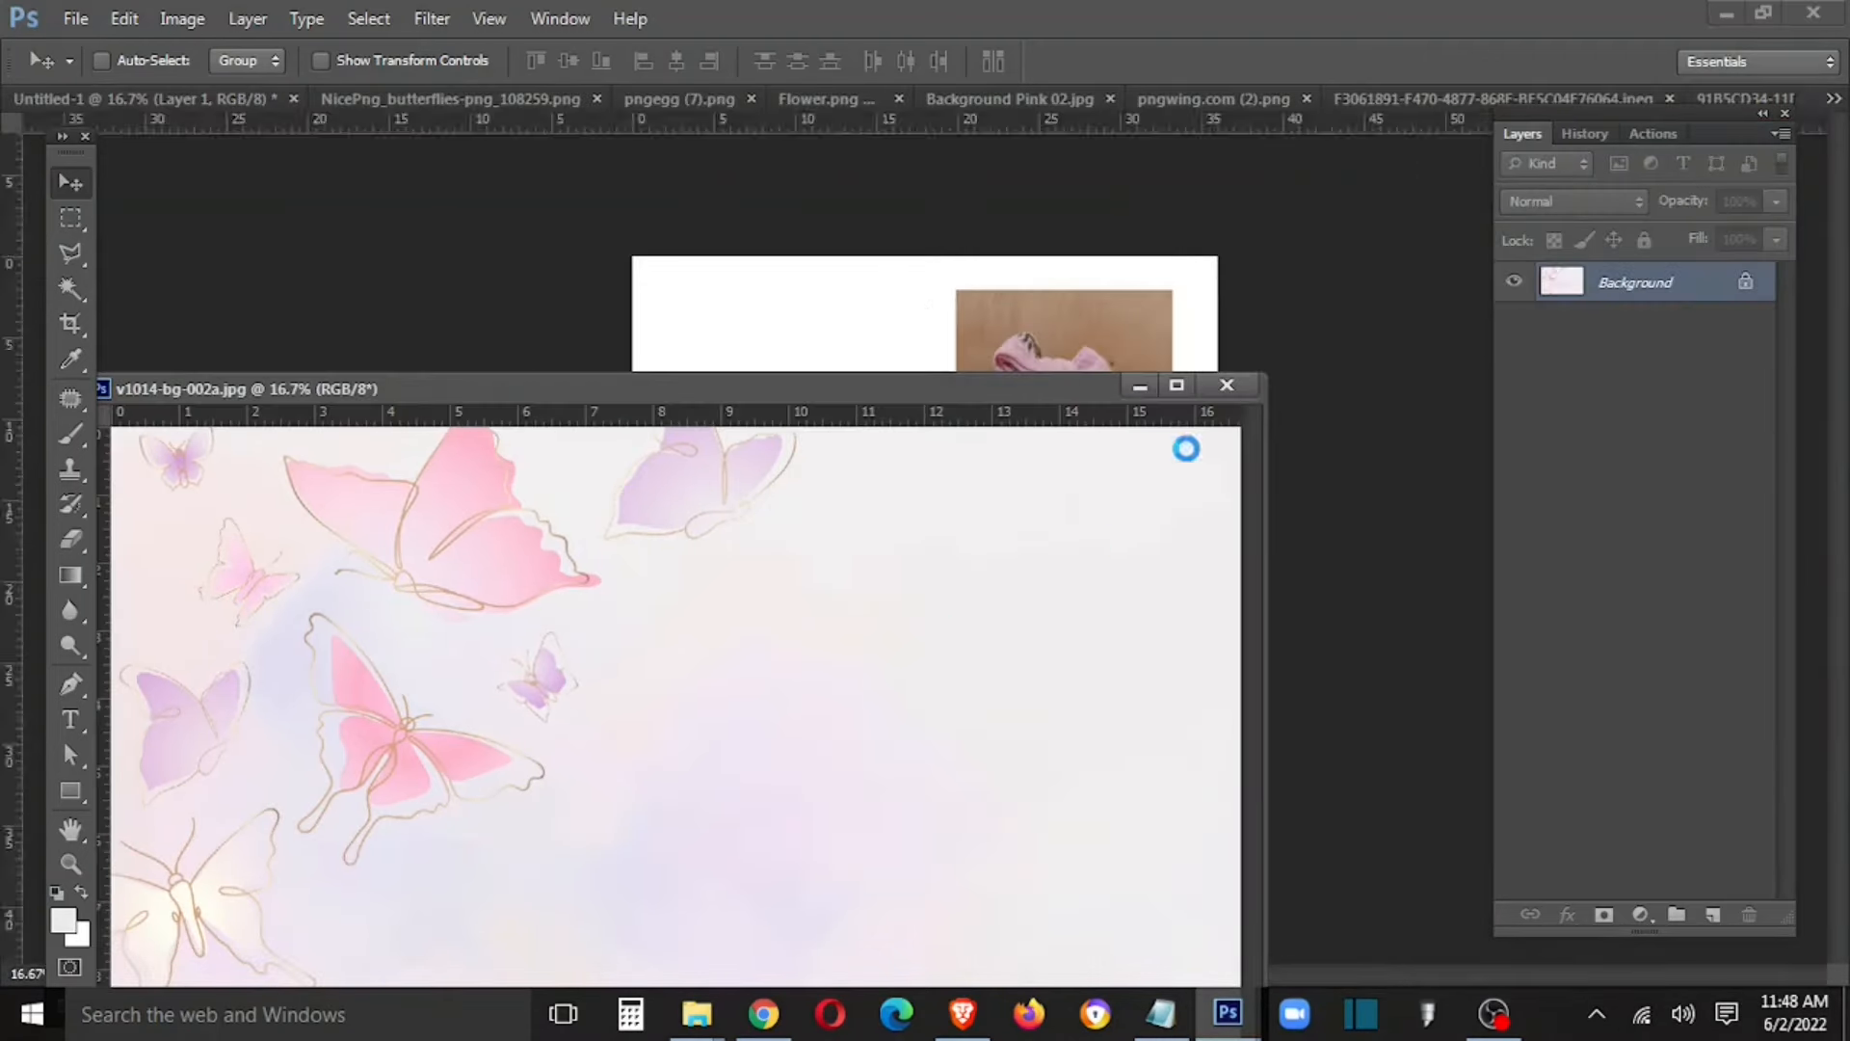
{"action": "left_click", "coordinate": [1227, 385]}
{"action": "left_click_drag", "start_coordinate": [1639, 365], "coordinate": [1636, 417]}
Step: Scale and reposition the butterfly background so it fills the whole square canvas
{"action": "key", "text": "Tab"}
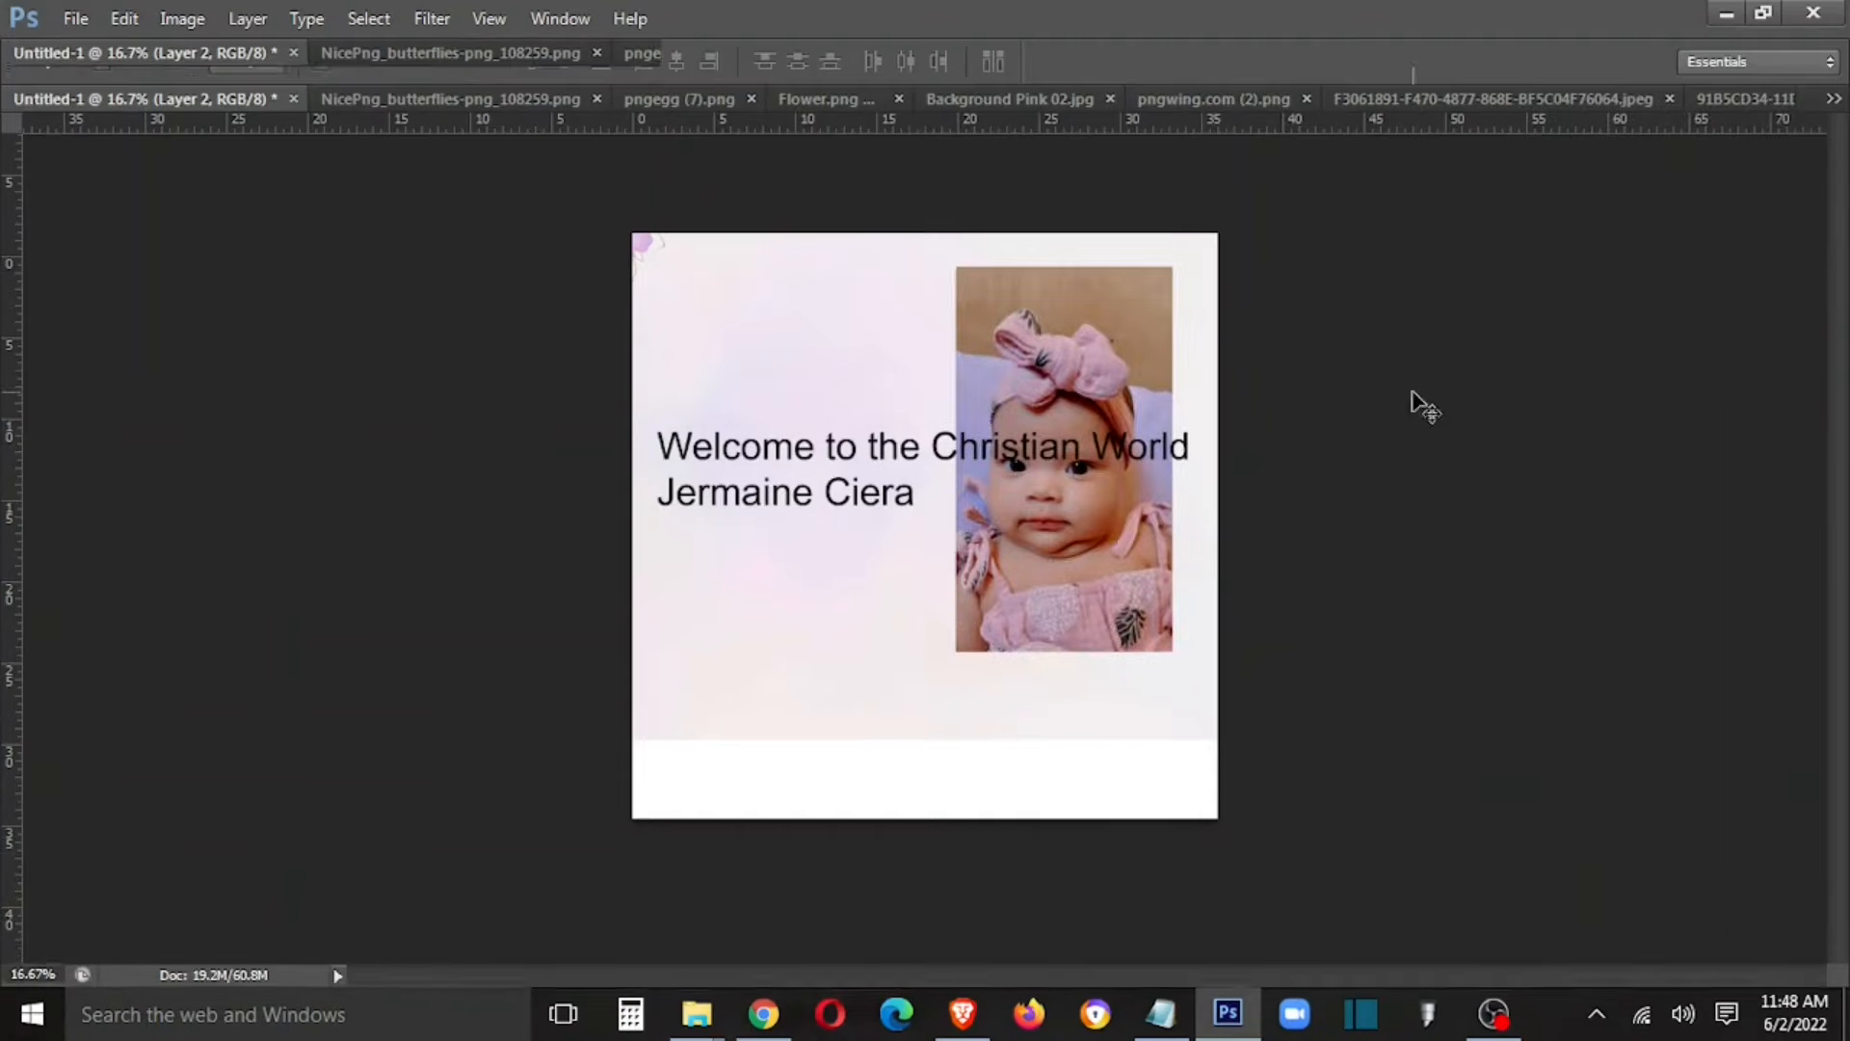
{"action": "key", "text": "ctrl+t"}
{"action": "left_click_drag", "start_coordinate": [1190, 199], "coordinate": [1272, 417]}
{"action": "left_click_drag", "start_coordinate": [1408, 217], "coordinate": [1179, 441]}
{"action": "left_click_drag", "start_coordinate": [1076, 552], "coordinate": [1156, 402]}
{"action": "left_click_drag", "start_coordinate": [1216, 631], "coordinate": [1472, 861]}
{"action": "key", "text": "Return"}
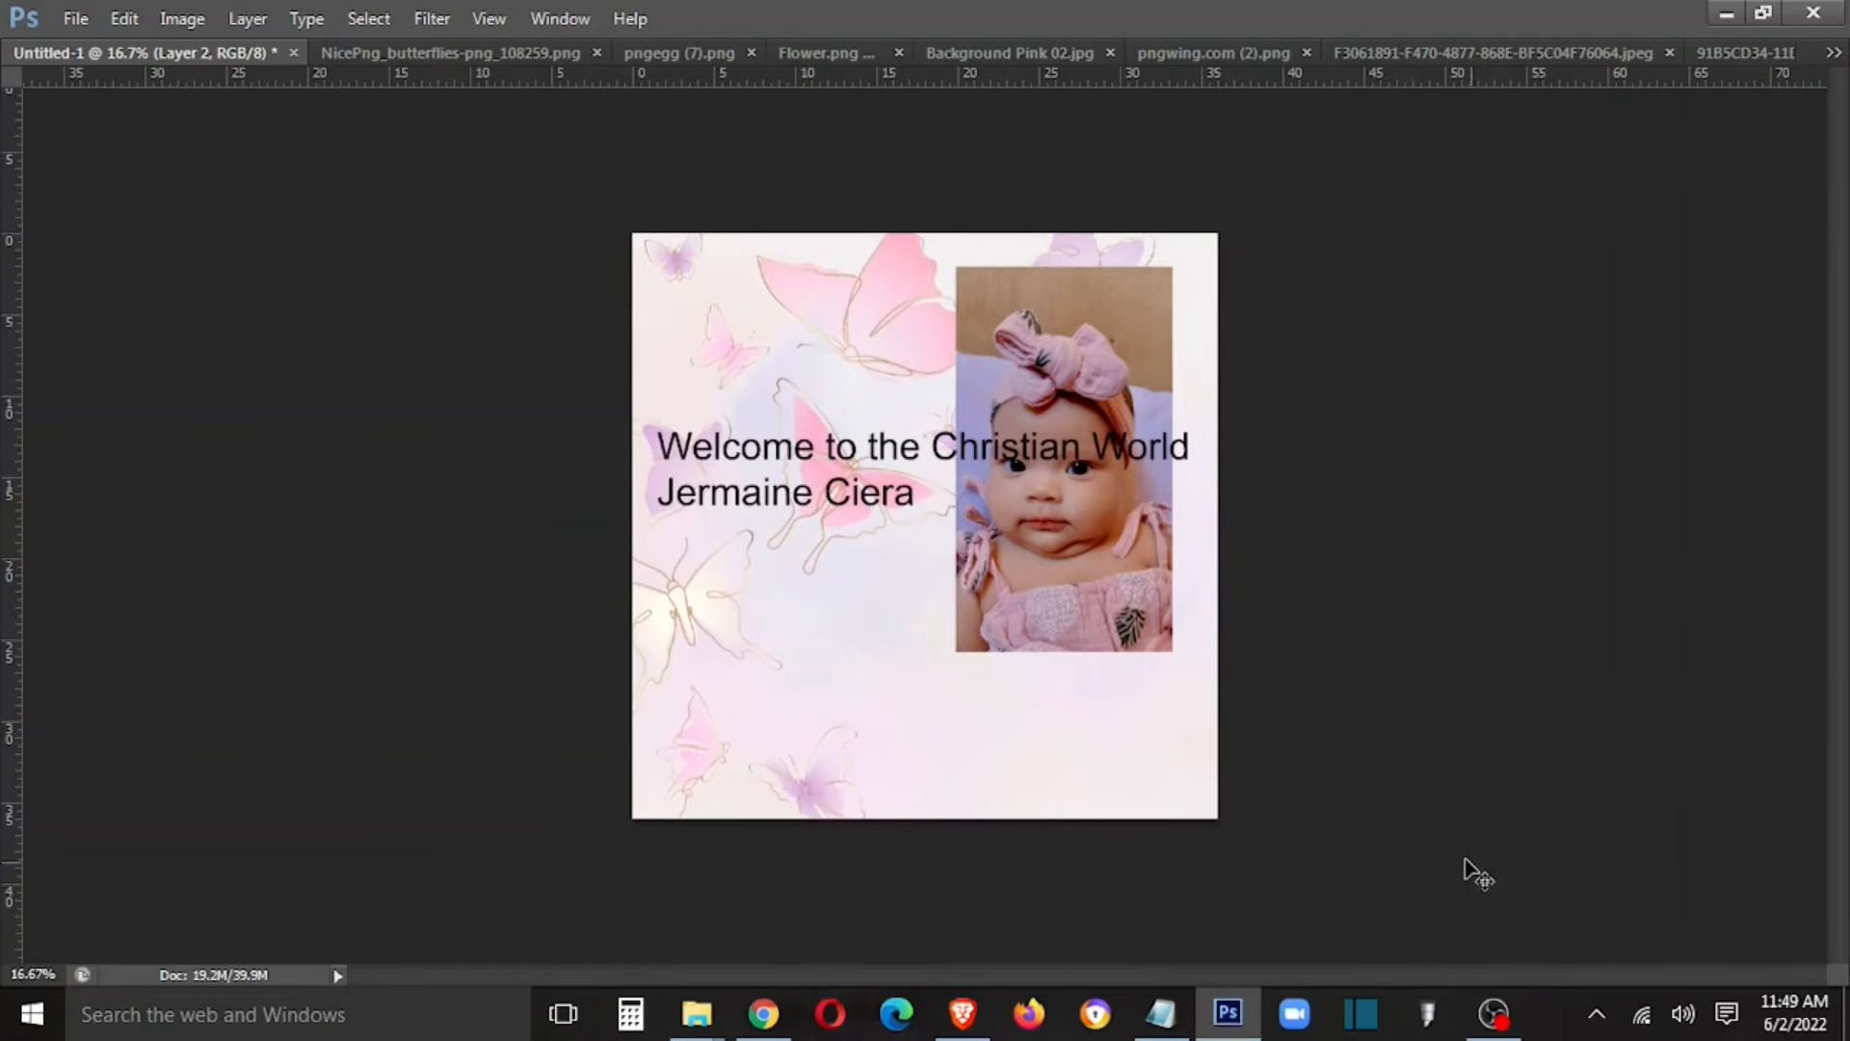
Step: Make a circular selection around the baby's face and shoulders with the Elliptical Marquee Tool
{"action": "key", "text": "Tab"}
{"action": "right_click", "coordinate": [70, 217]}
{"action": "left_click", "coordinate": [280, 244]}
{"action": "left_click_drag", "start_coordinate": [769, 390], "coordinate": [979, 689]}
{"action": "left_click_drag", "start_coordinate": [894, 542], "coordinate": [1076, 476]}
{"action": "left_click_drag", "start_coordinate": [963, 330], "coordinate": [1126, 544]}
{"action": "left_click_drag", "start_coordinate": [1115, 455], "coordinate": [1121, 482]}
{"action": "key", "text": "v"}
{"action": "left_click_drag", "start_coordinate": [1122, 412], "coordinate": [1132, 473]}
Step: Add the headband bow to the circular selection with the Polygonal Lasso Tool and feather the combined selection
{"action": "key", "text": "ctrl+plus"}
{"action": "key", "text": "ctrl+plus"}
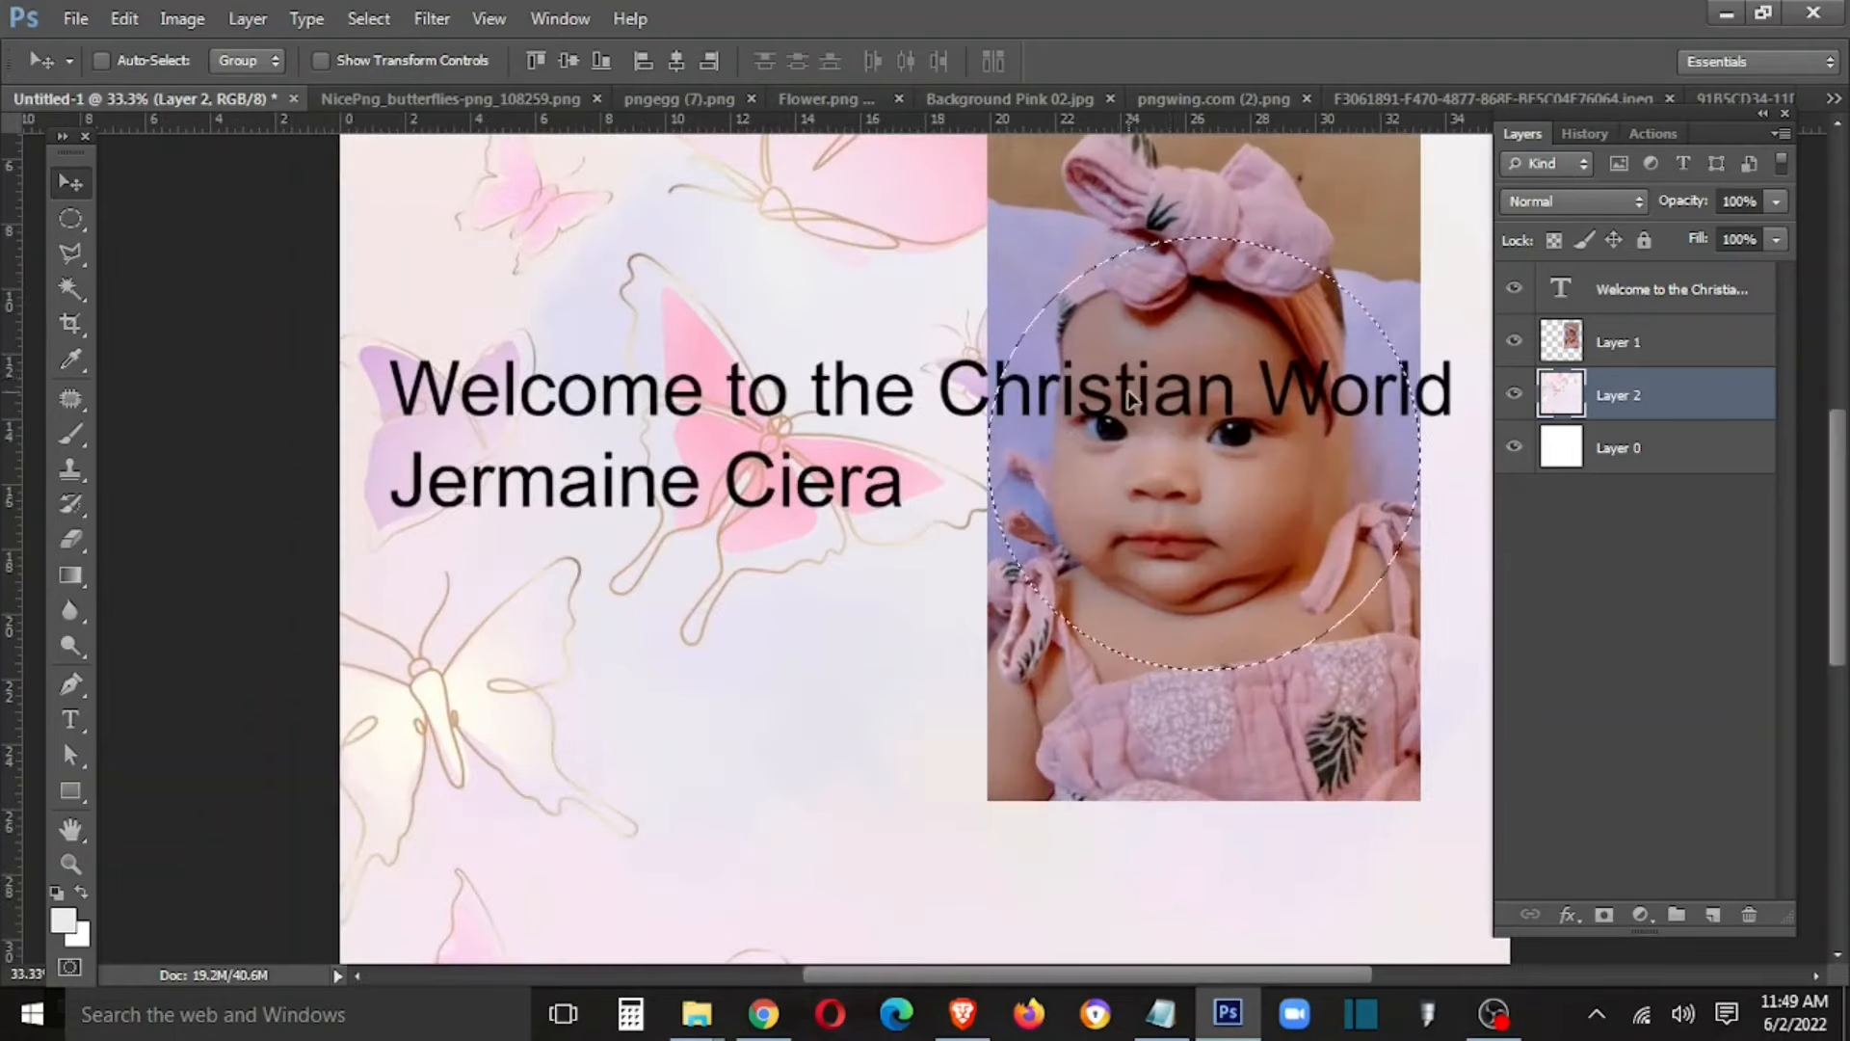
{"action": "key", "text": "ctrl+plus"}
{"action": "left_click_drag", "start_coordinate": [1354, 215], "coordinate": [969, 573]}
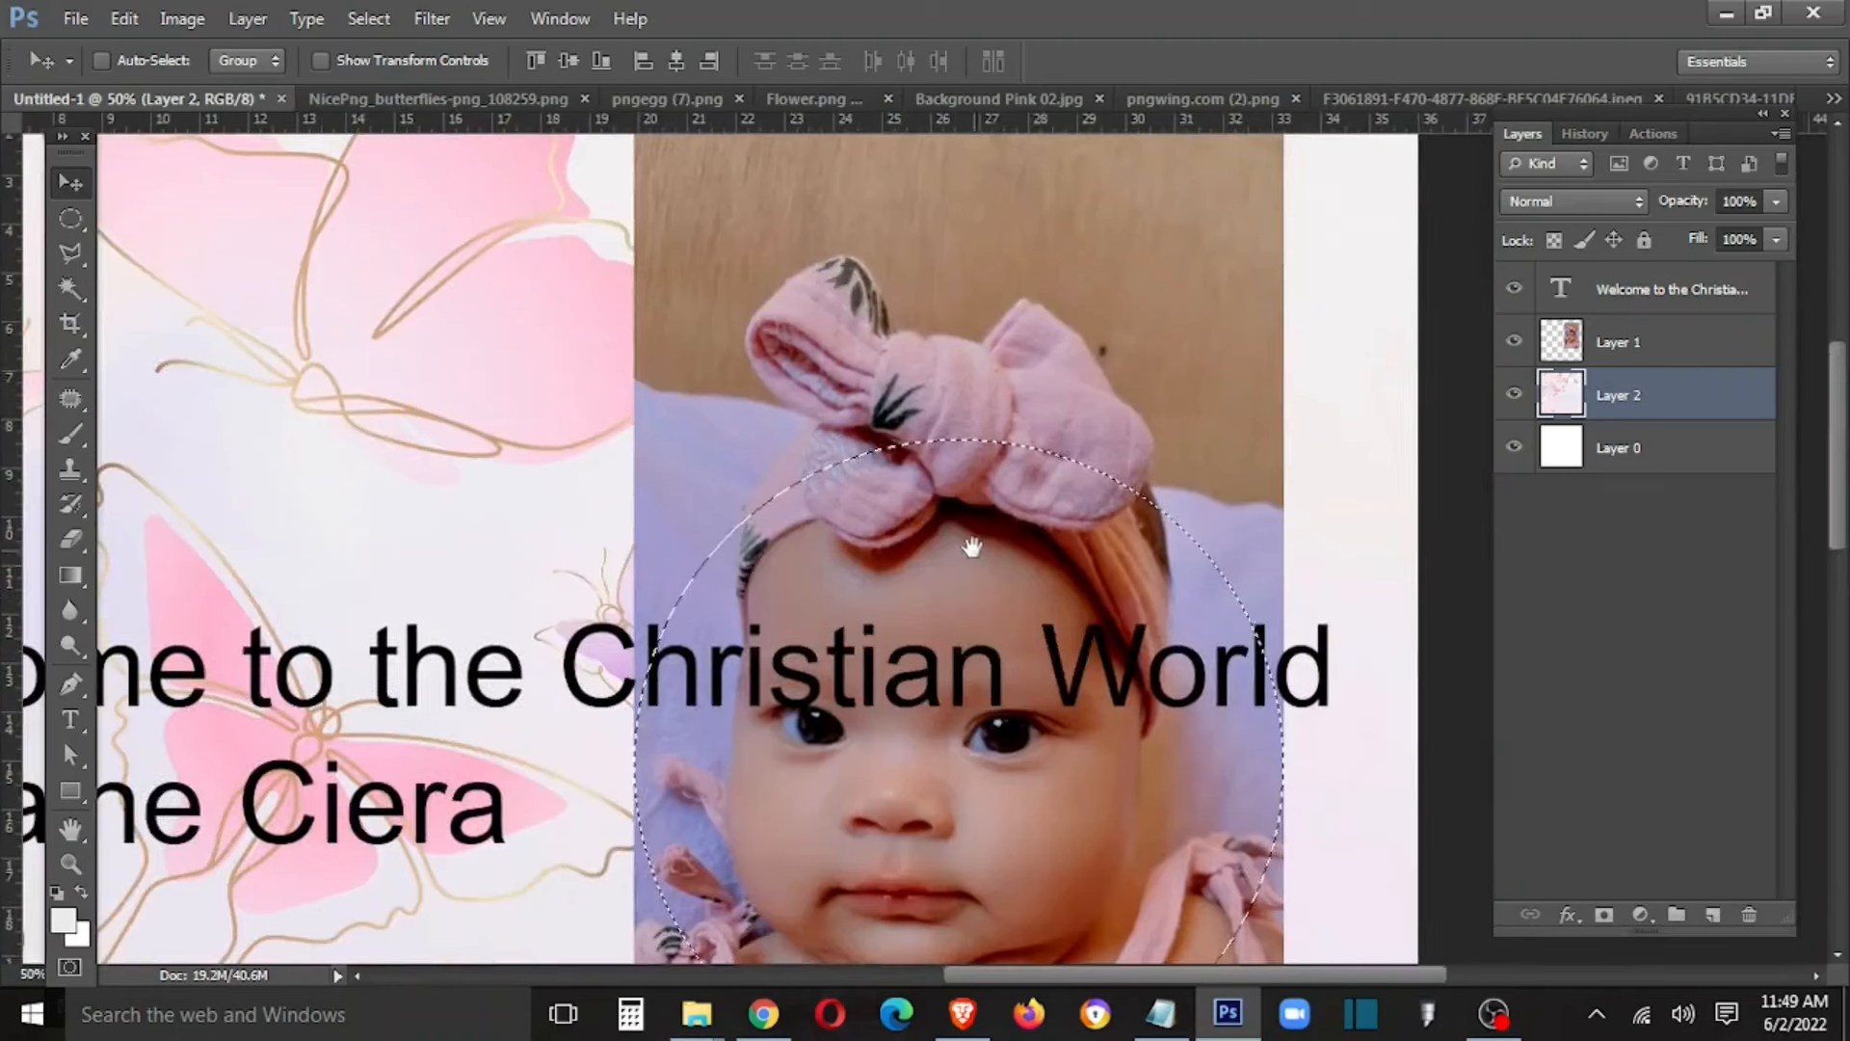
{"action": "key", "text": "l"}
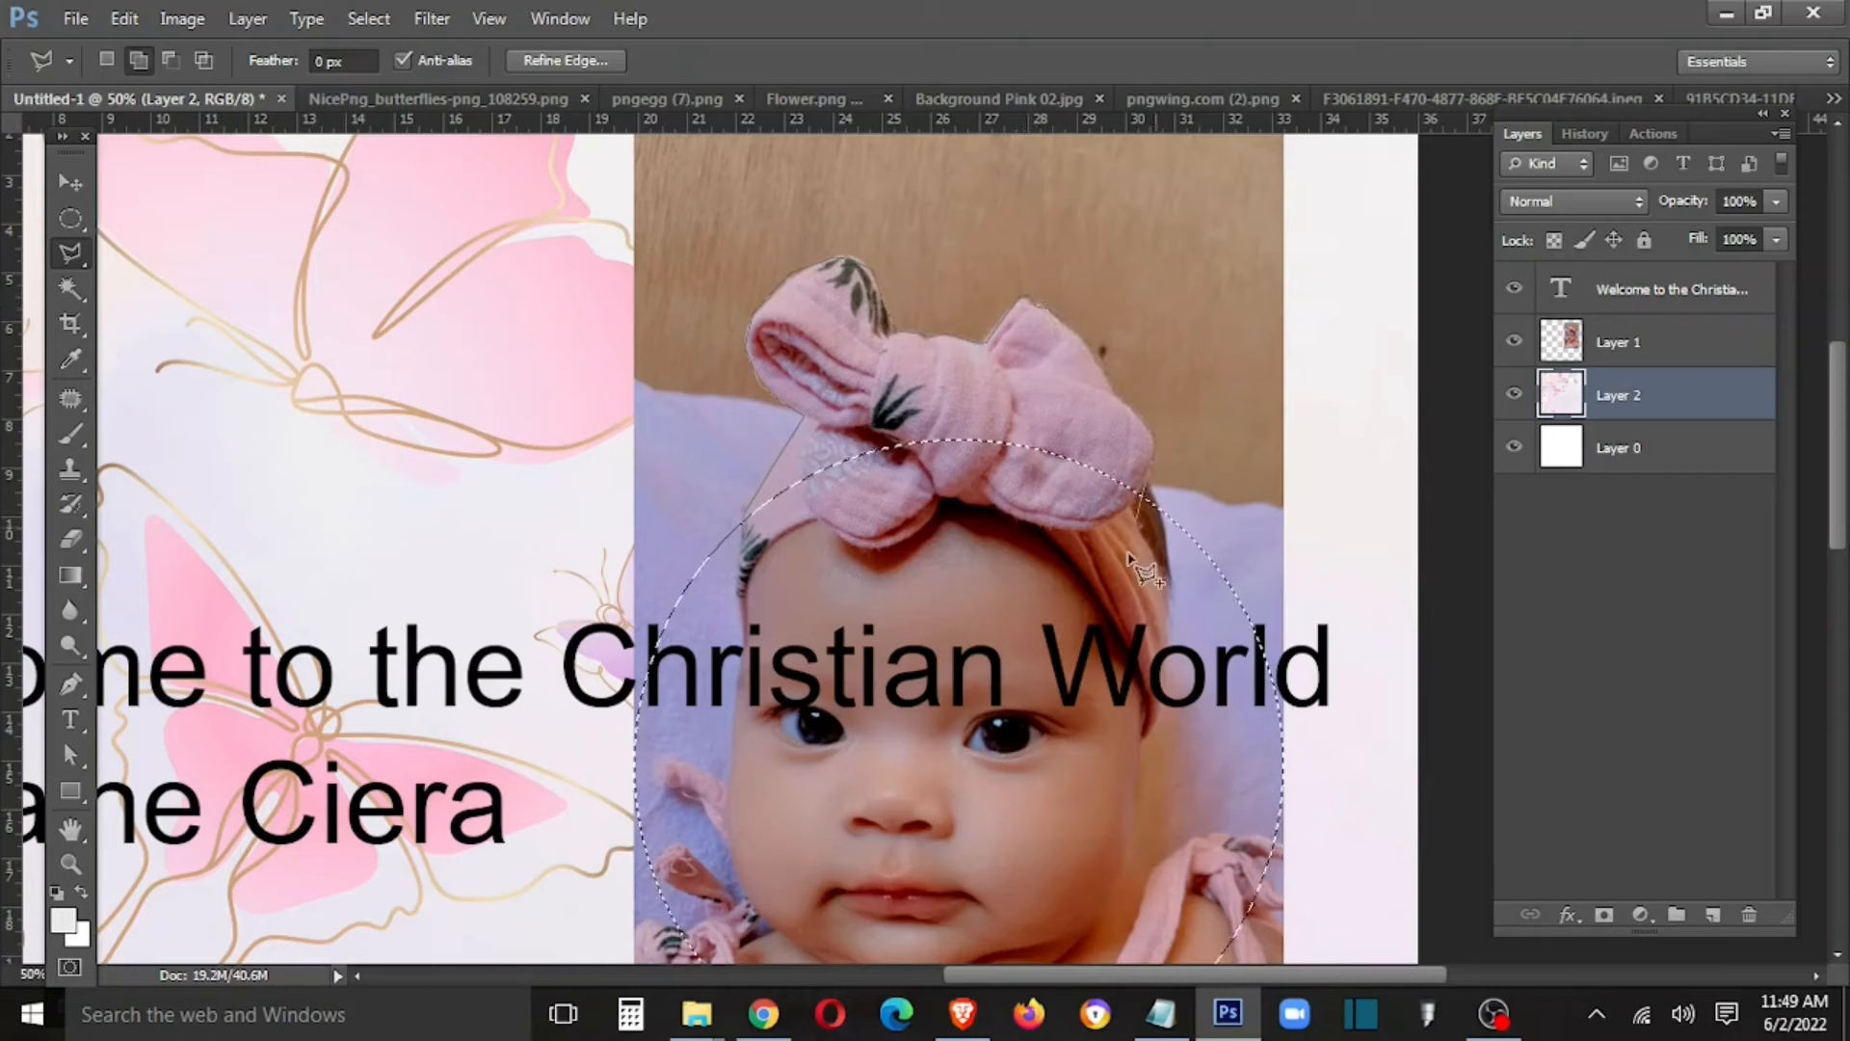
{"action": "double_click", "coordinate": [831, 658]}
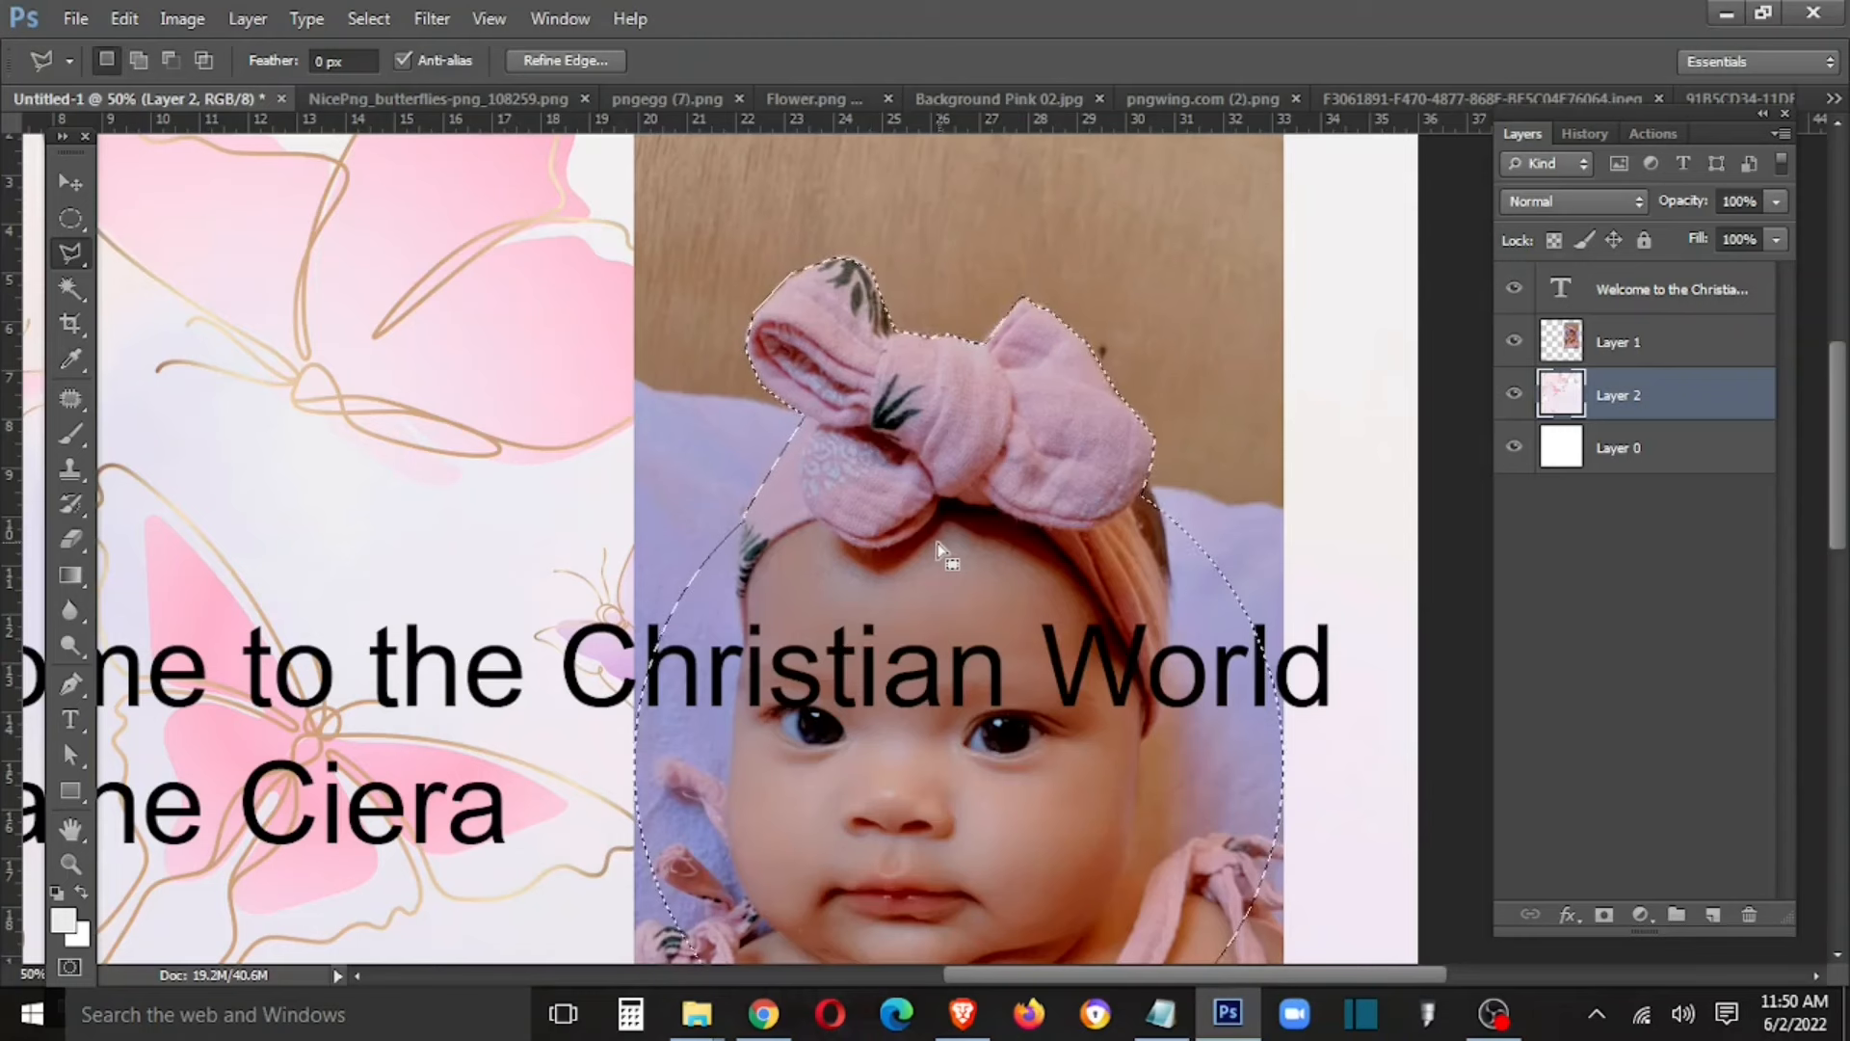
{"action": "right_click", "coordinate": [943, 551]}
{"action": "left_click", "coordinate": [1085, 124]}
{"action": "key", "text": "Return"}
{"action": "right_click", "coordinate": [1011, 374]}
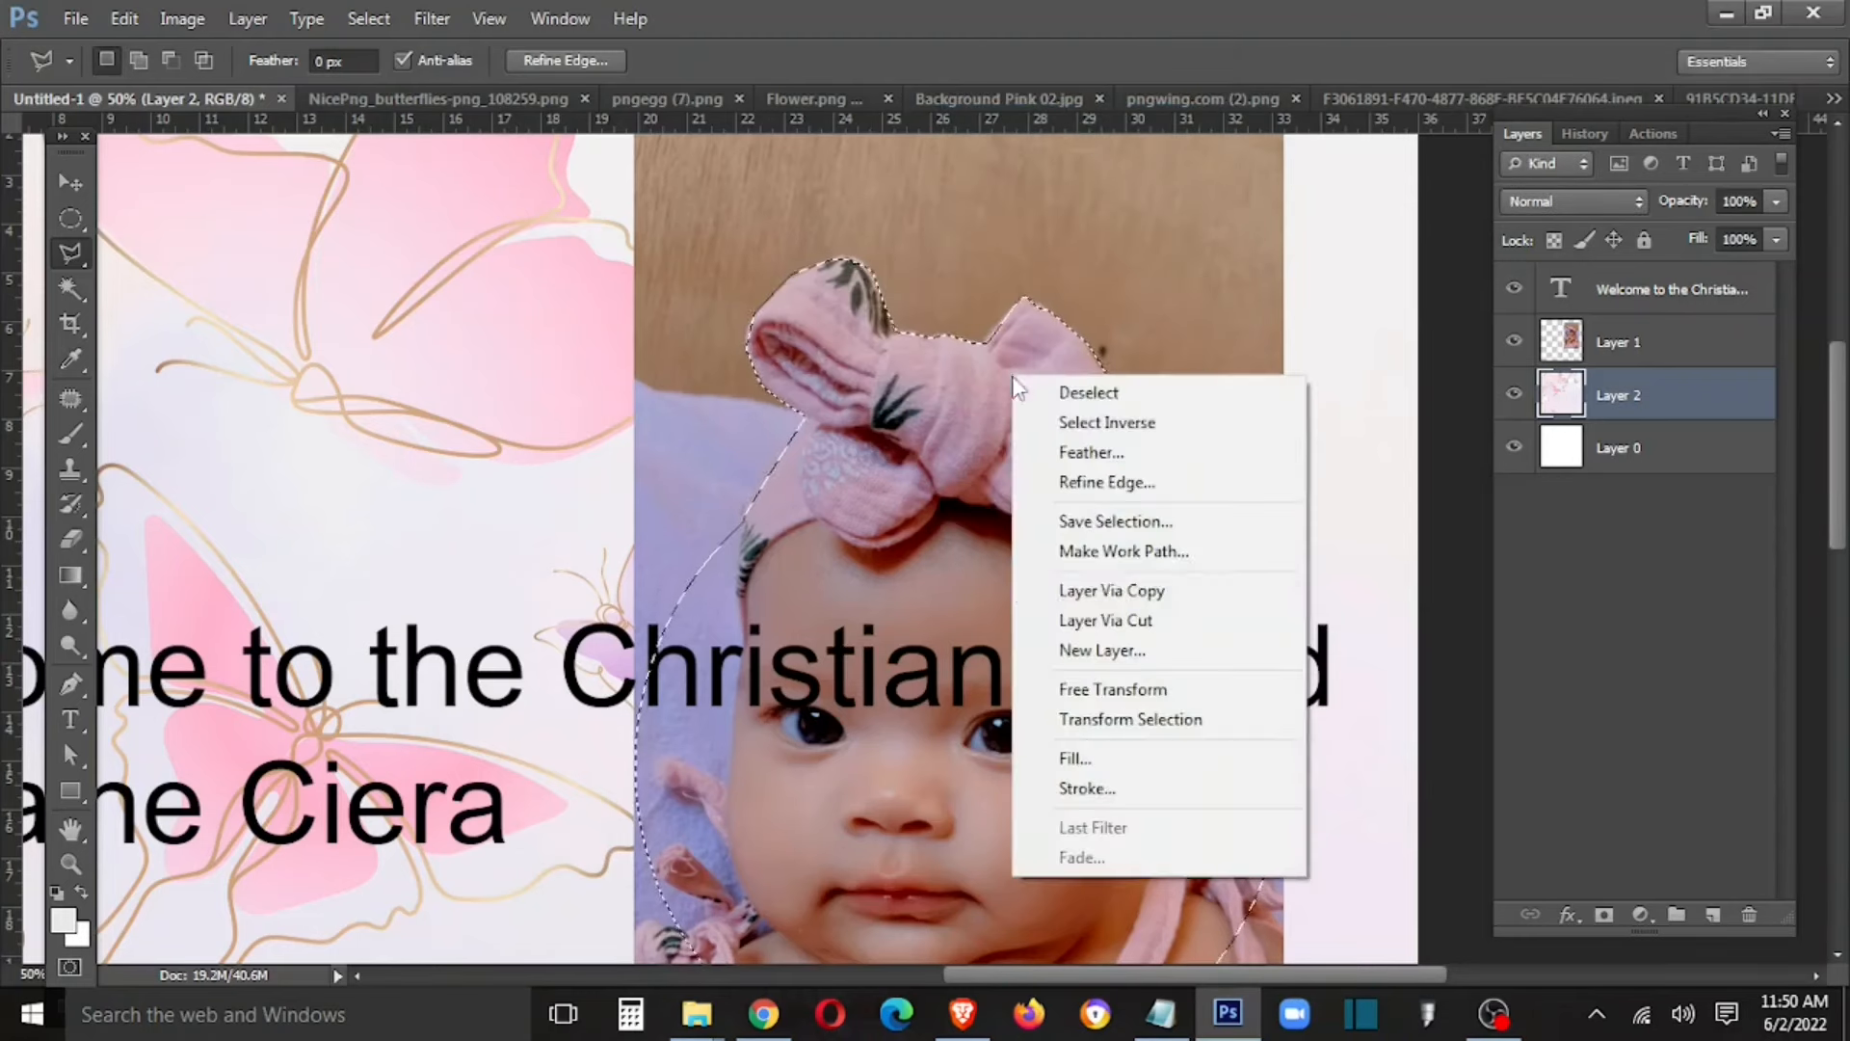
{"action": "left_click", "coordinate": [1079, 591]}
{"action": "key", "text": "v"}
{"action": "right_click", "coordinate": [1245, 215]}
{"action": "left_click", "coordinate": [1283, 264]}
{"action": "right_click", "coordinate": [1214, 211]}
{"action": "left_click", "coordinate": [1239, 227]}
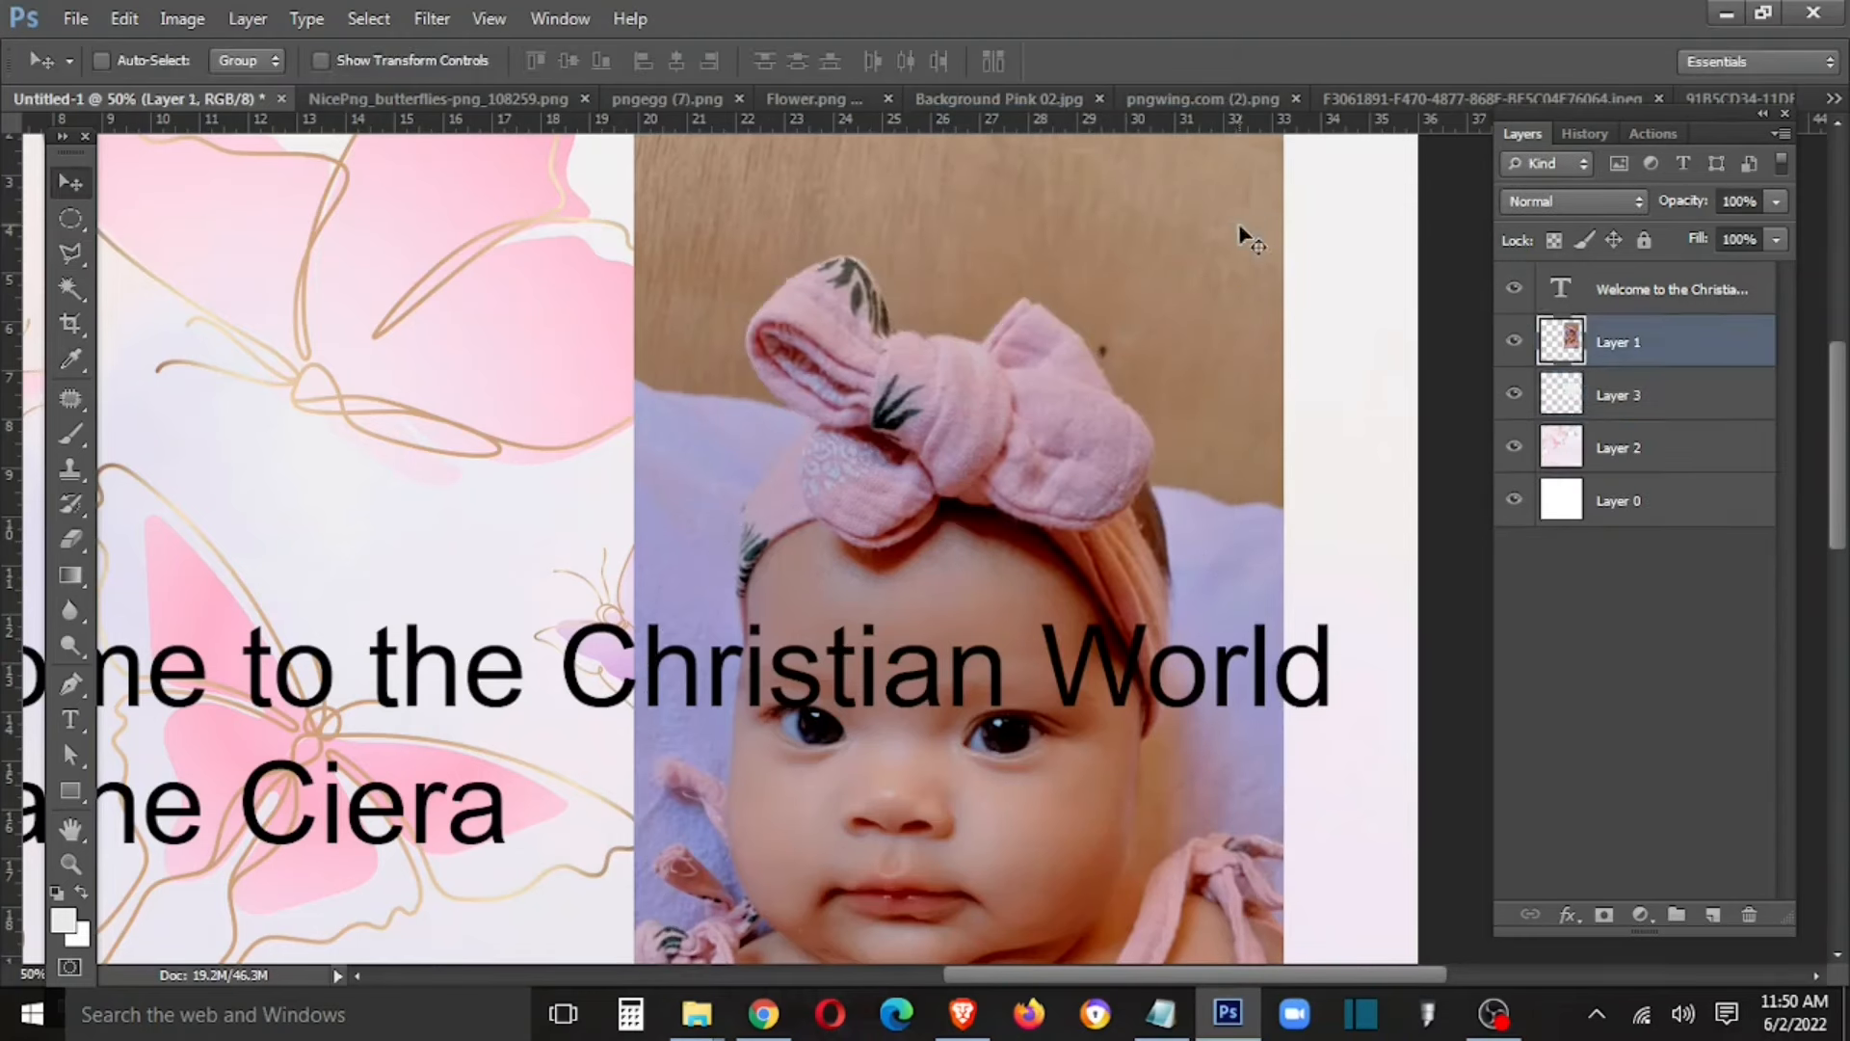
{"action": "key", "text": "Delete"}
{"action": "key", "text": "l"}
{"action": "key", "text": "ctrl+z"}
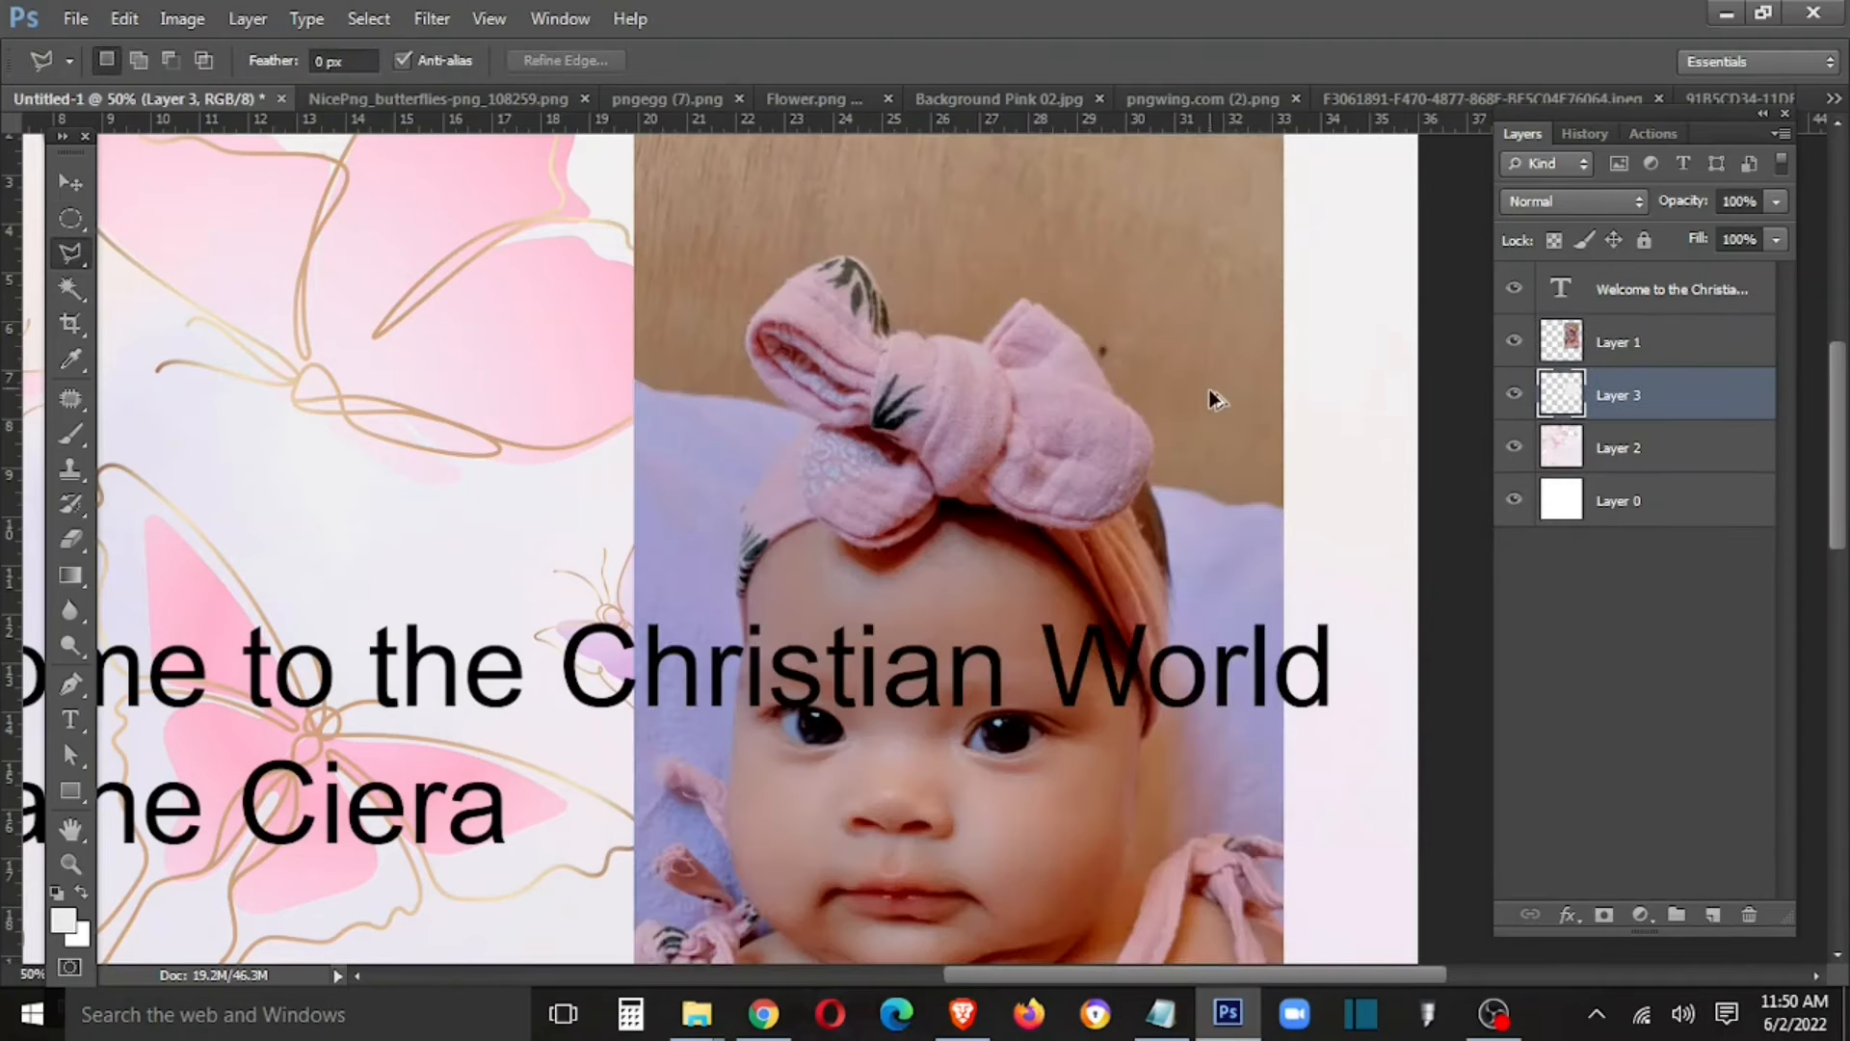
{"action": "key", "text": "ctrl+alt+z"}
Step: Copy the selected area of the baby photo onto a new layer and delete the original photo layer
{"action": "key", "text": "v"}
{"action": "right_click", "coordinate": [1205, 359]}
{"action": "left_click", "coordinate": [1222, 378]}
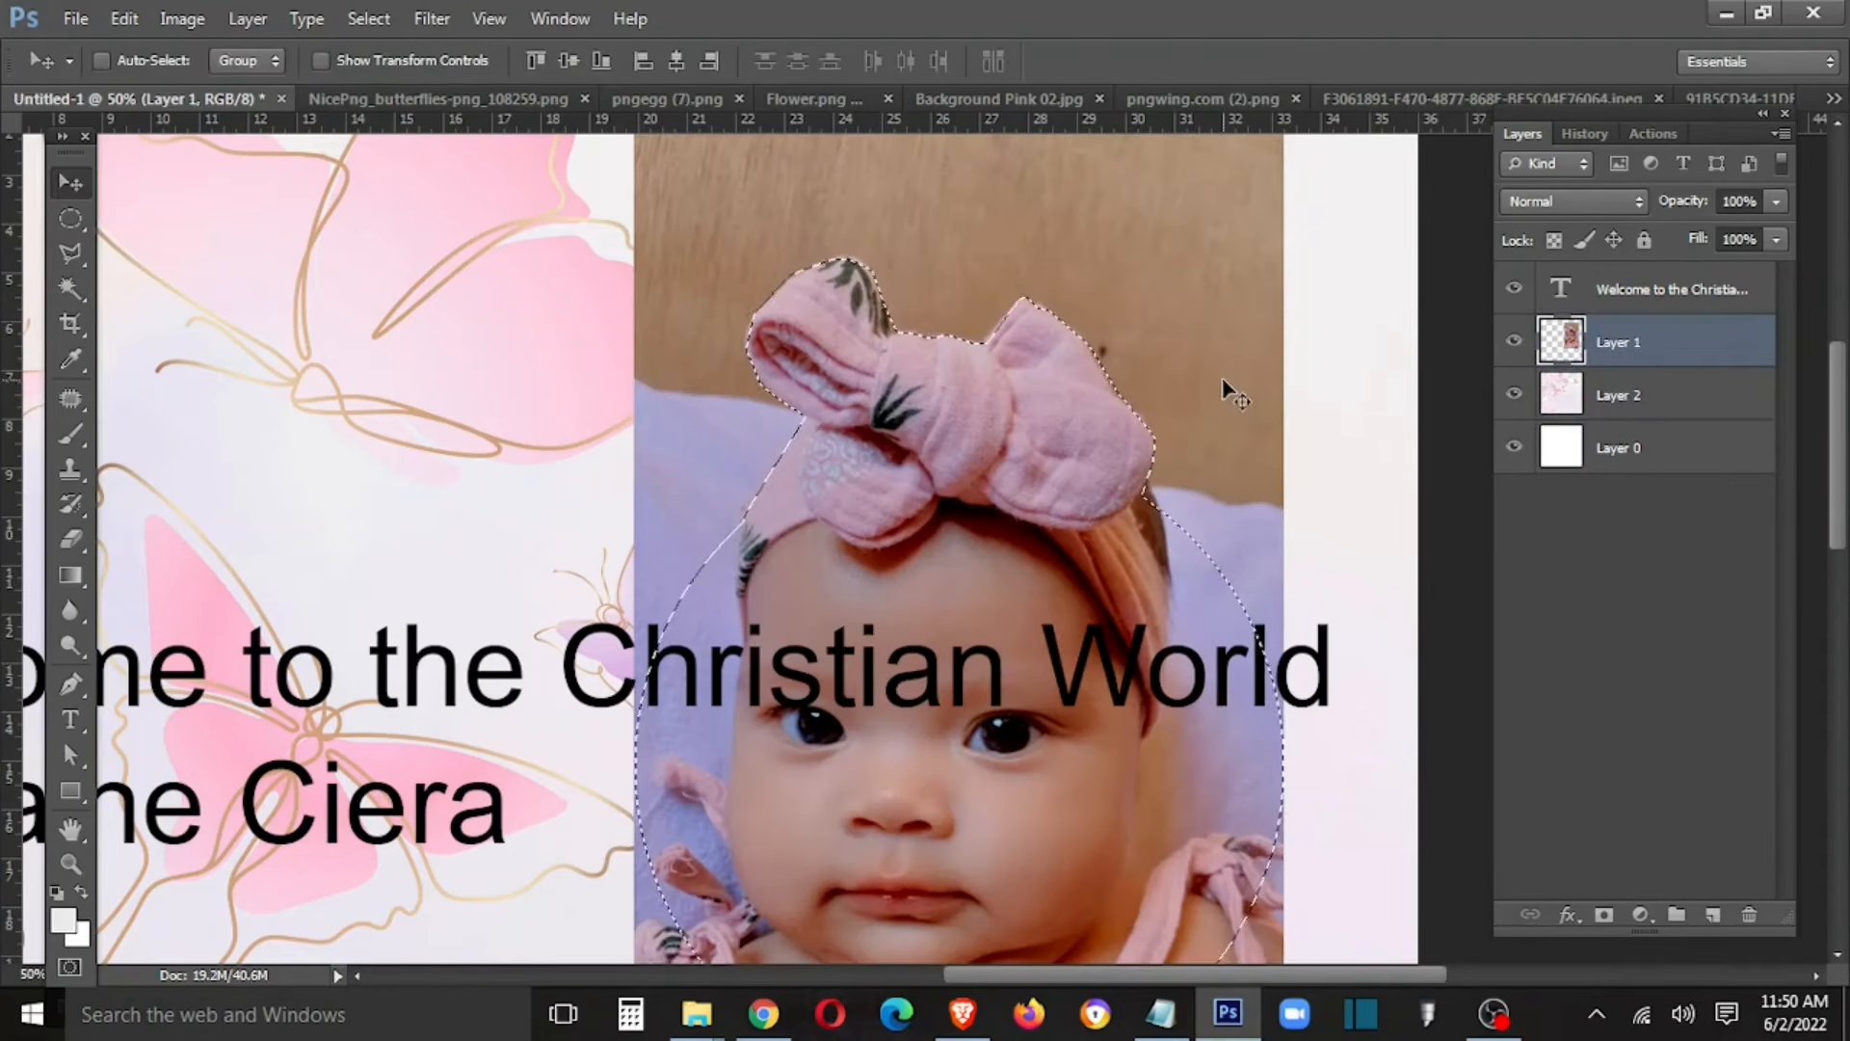
{"action": "right_click", "coordinate": [964, 525]}
{"action": "left_click", "coordinate": [1176, 249]}
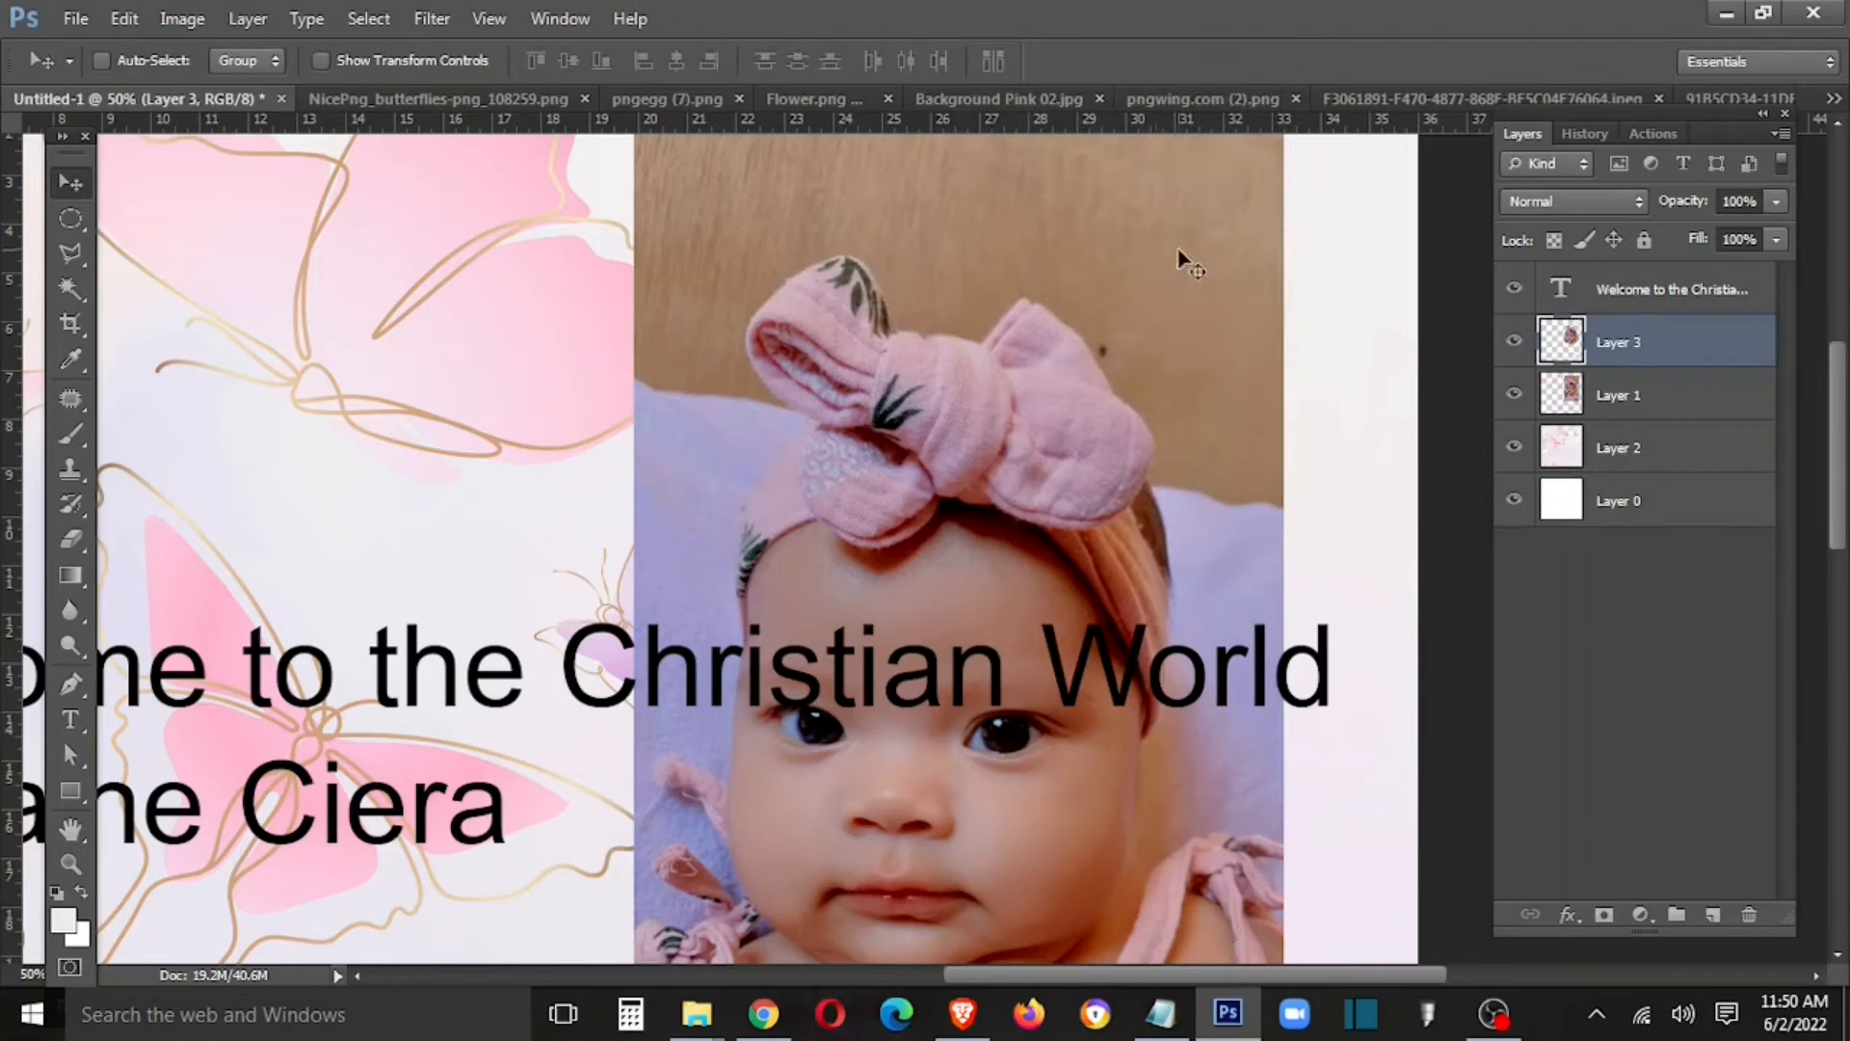
{"action": "right_click", "coordinate": [1177, 253]}
{"action": "left_click", "coordinate": [1203, 279]}
{"action": "key", "text": "Delete"}
{"action": "key", "text": "m"}
{"action": "key", "text": "v"}
{"action": "left_click_drag", "start_coordinate": [1068, 472], "coordinate": [679, 466]}
{"action": "key", "text": "ctrl+z"}
Step: Move the circular baby cut-out to the canvas's upper right and scale it to about 123%
{"action": "right_click", "coordinate": [1010, 449]}
{"action": "left_click", "coordinate": [1039, 470]}
{"action": "left_click_drag", "start_coordinate": [1027, 472], "coordinate": [1070, 258]}
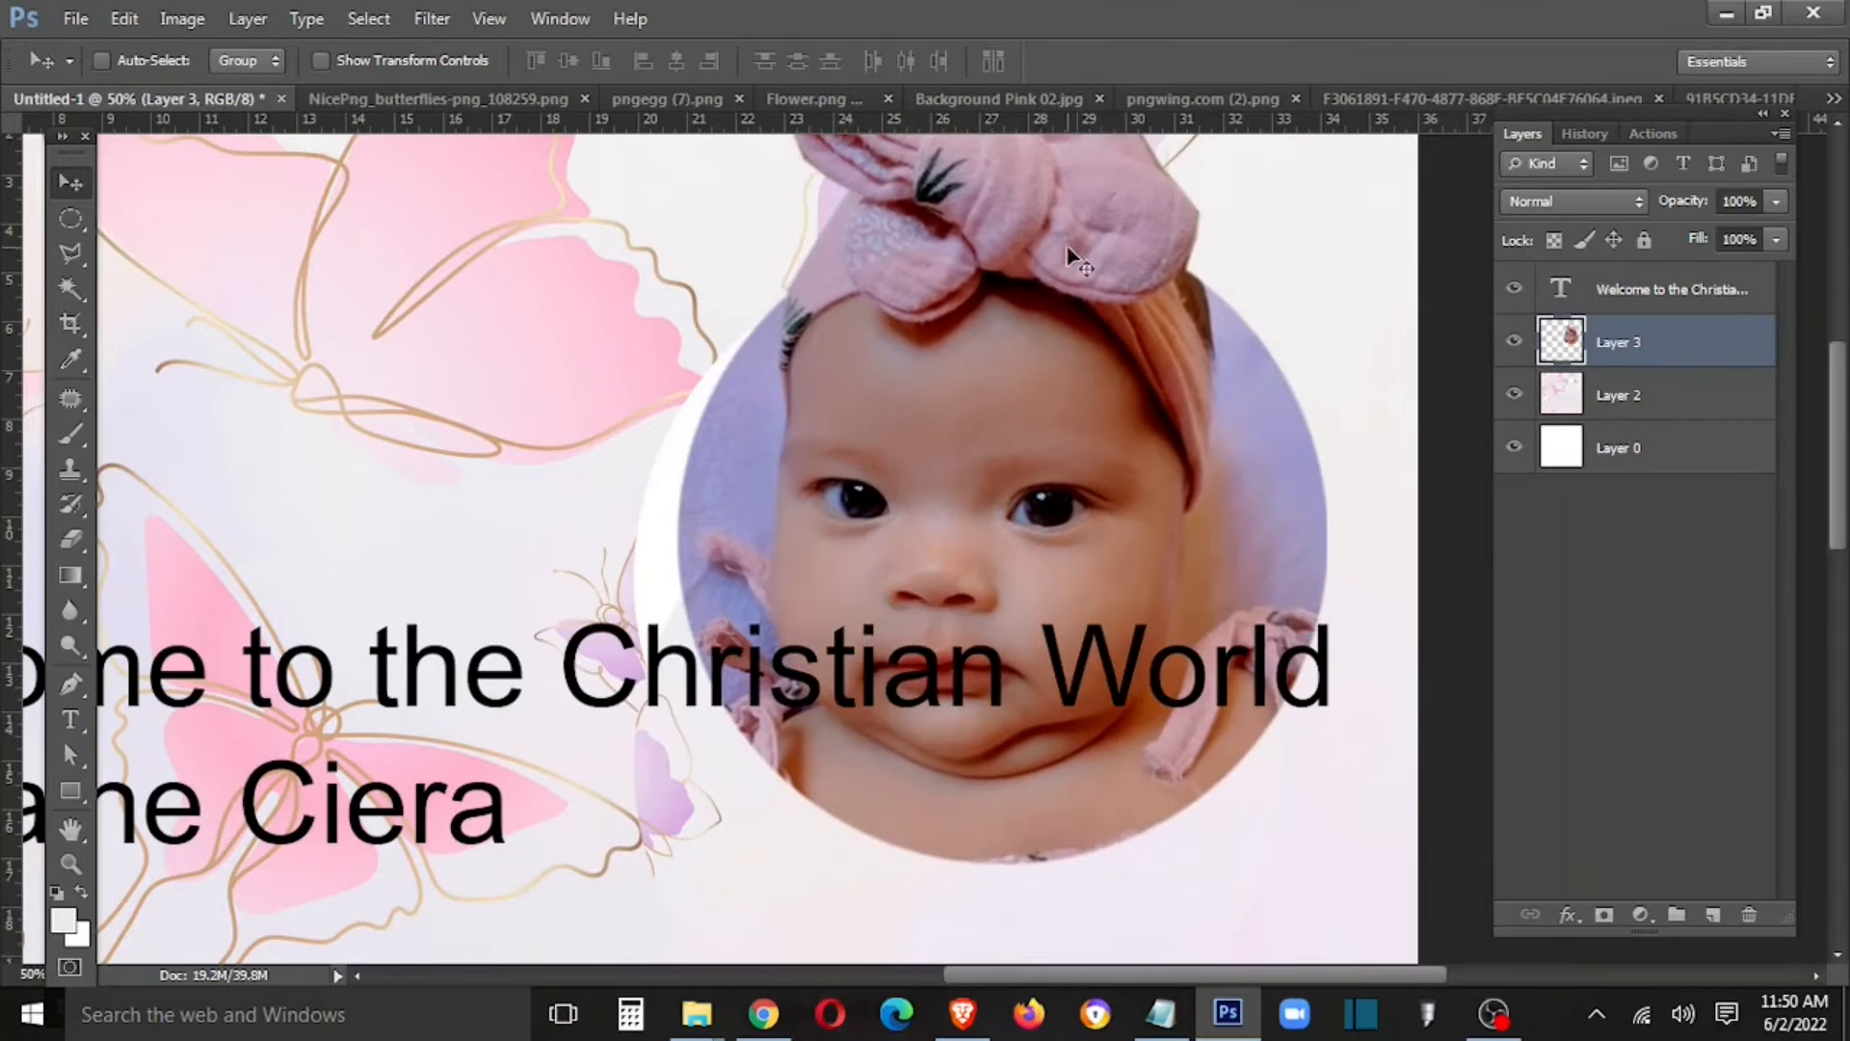
{"action": "key", "text": "ctrl+minus"}
{"action": "key", "text": "ctrl+minus"}
{"action": "key", "text": "ctrl+t"}
{"action": "left_click_drag", "start_coordinate": [800, 697], "coordinate": [767, 785]}
{"action": "key", "text": "ctrl+z"}
{"action": "left_click_drag", "start_coordinate": [814, 703], "coordinate": [740, 798]}
{"action": "left_click_drag", "start_coordinate": [945, 647], "coordinate": [952, 647]}
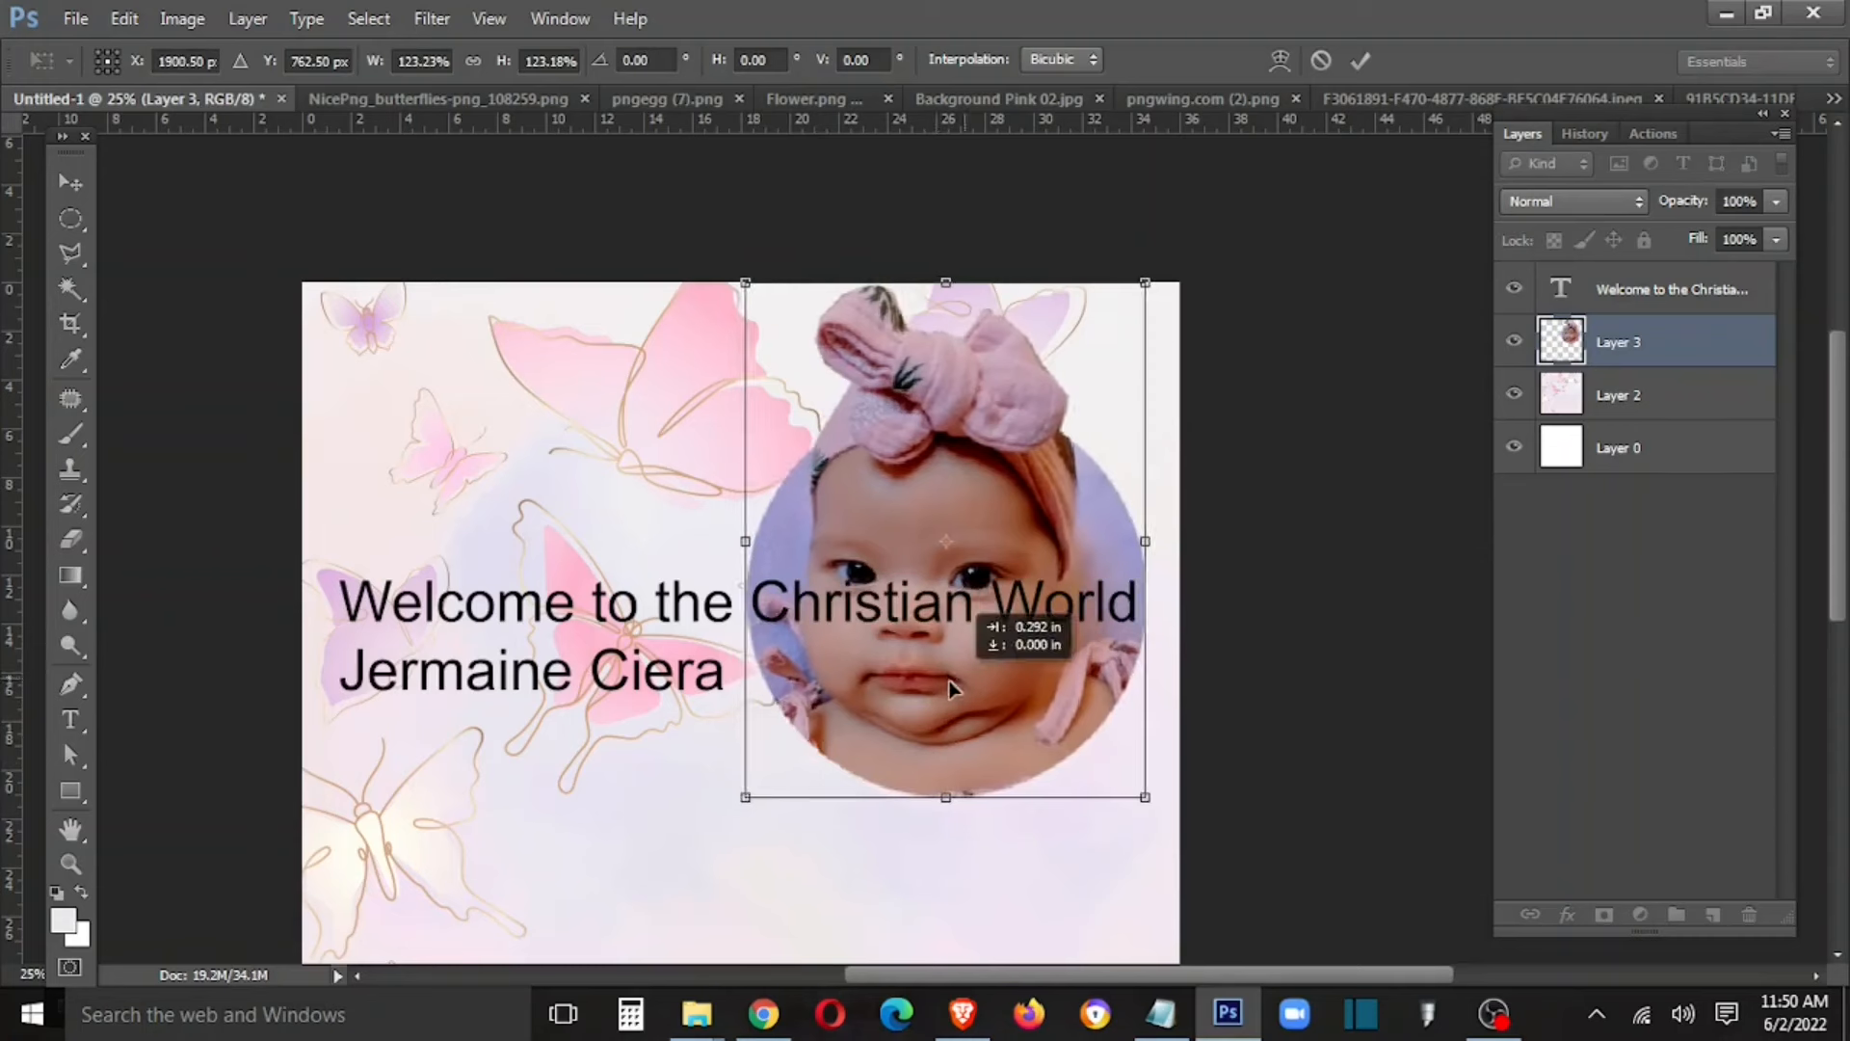
{"action": "key", "text": "Return"}
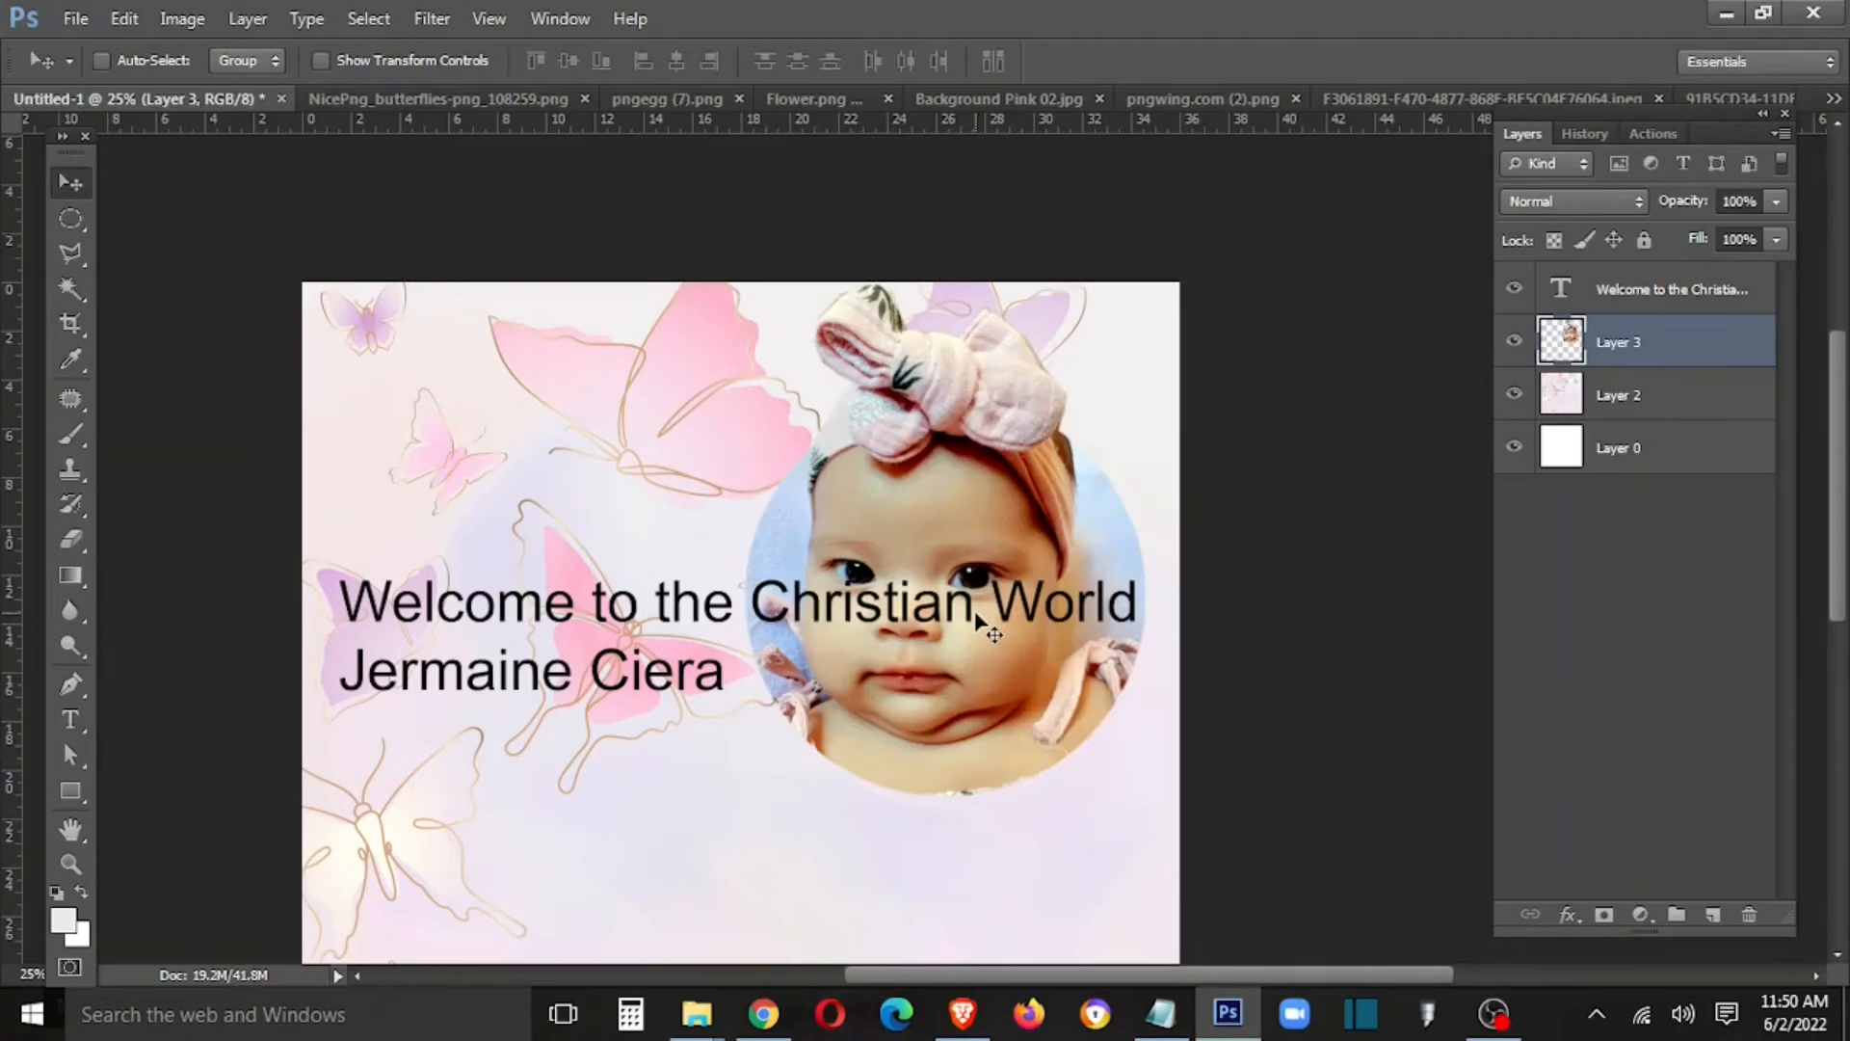
Step: Copy the flower wreath from Flower.png into Untitled-1 and close its source window
{"action": "key", "text": "ctrl+t"}
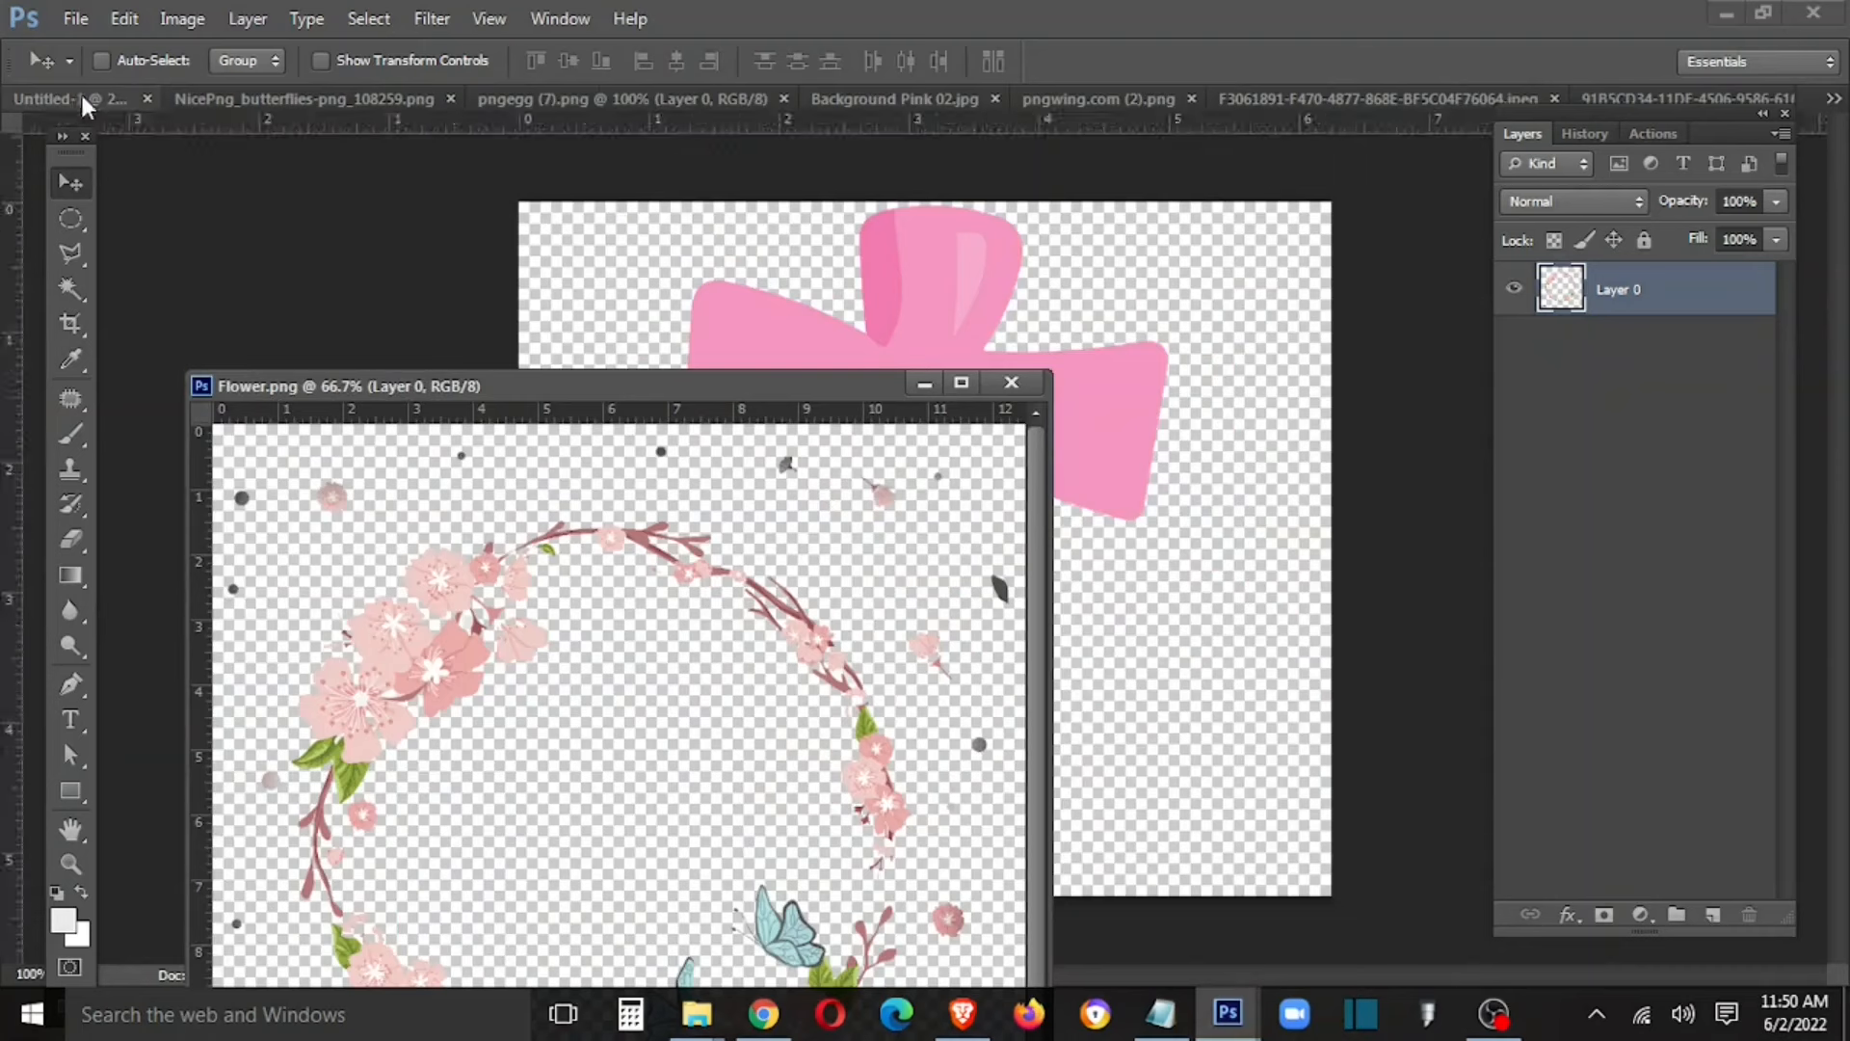
{"action": "left_click", "coordinate": [83, 99]}
{"action": "left_click", "coordinate": [1011, 383]}
{"action": "left_click_drag", "start_coordinate": [877, 474], "coordinate": [952, 516]}
Step: Enlarge and reposition the flower wreath so it frames the circular baby cut-out
{"action": "key", "text": "ctrl+t"}
{"action": "left_click_drag", "start_coordinate": [1035, 669], "coordinate": [1265, 911]}
{"action": "left_click_drag", "start_coordinate": [1087, 797], "coordinate": [1032, 764]}
{"action": "left_click_drag", "start_coordinate": [1201, 817], "coordinate": [1238, 854]}
{"action": "mouse_move", "coordinate": [1041, 775]}
{"action": "left_mouse_down"}
{"action": "mouse_move", "coordinate": [1021, 745]}
{"action": "mouse_move", "coordinate": [1029, 764]}
{"action": "left_mouse_up"}
{"action": "key", "text": "Return"}
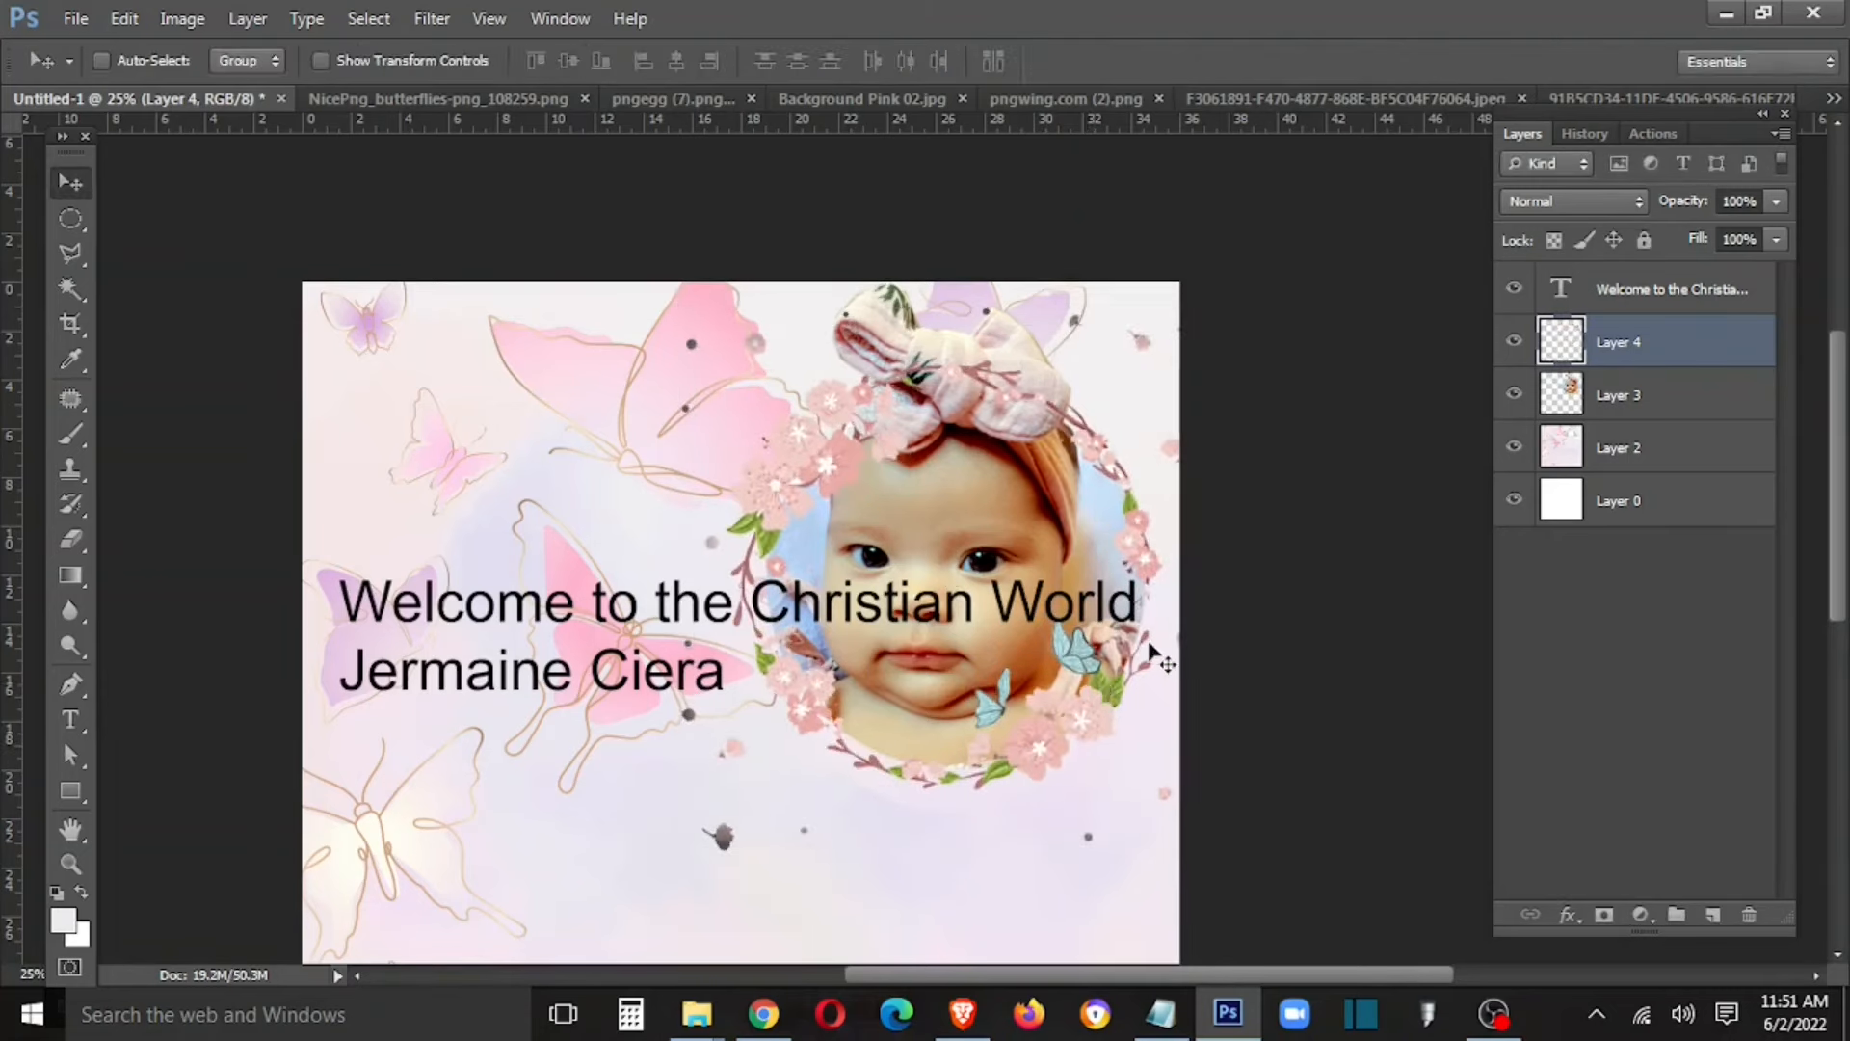
{"action": "key", "text": "ctrl+plus"}
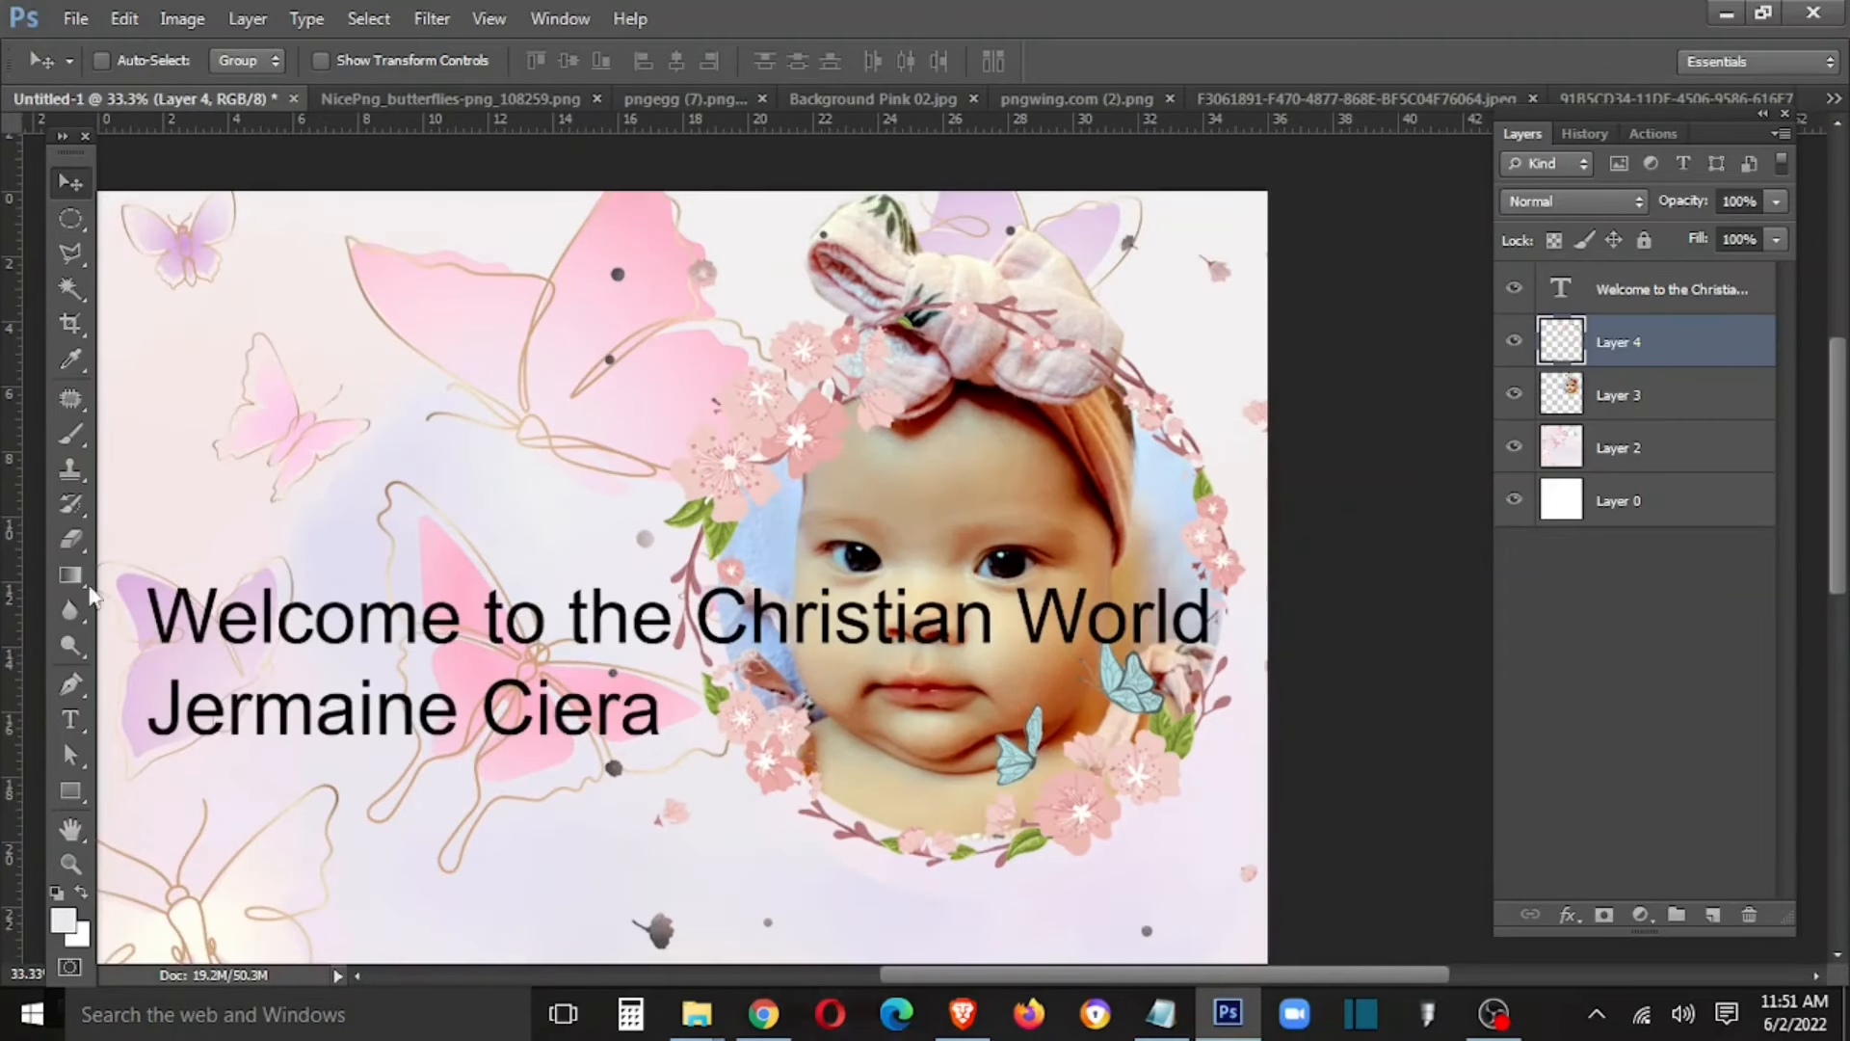
{"action": "left_click_drag", "start_coordinate": [71, 790], "coordinate": [144, 858]}
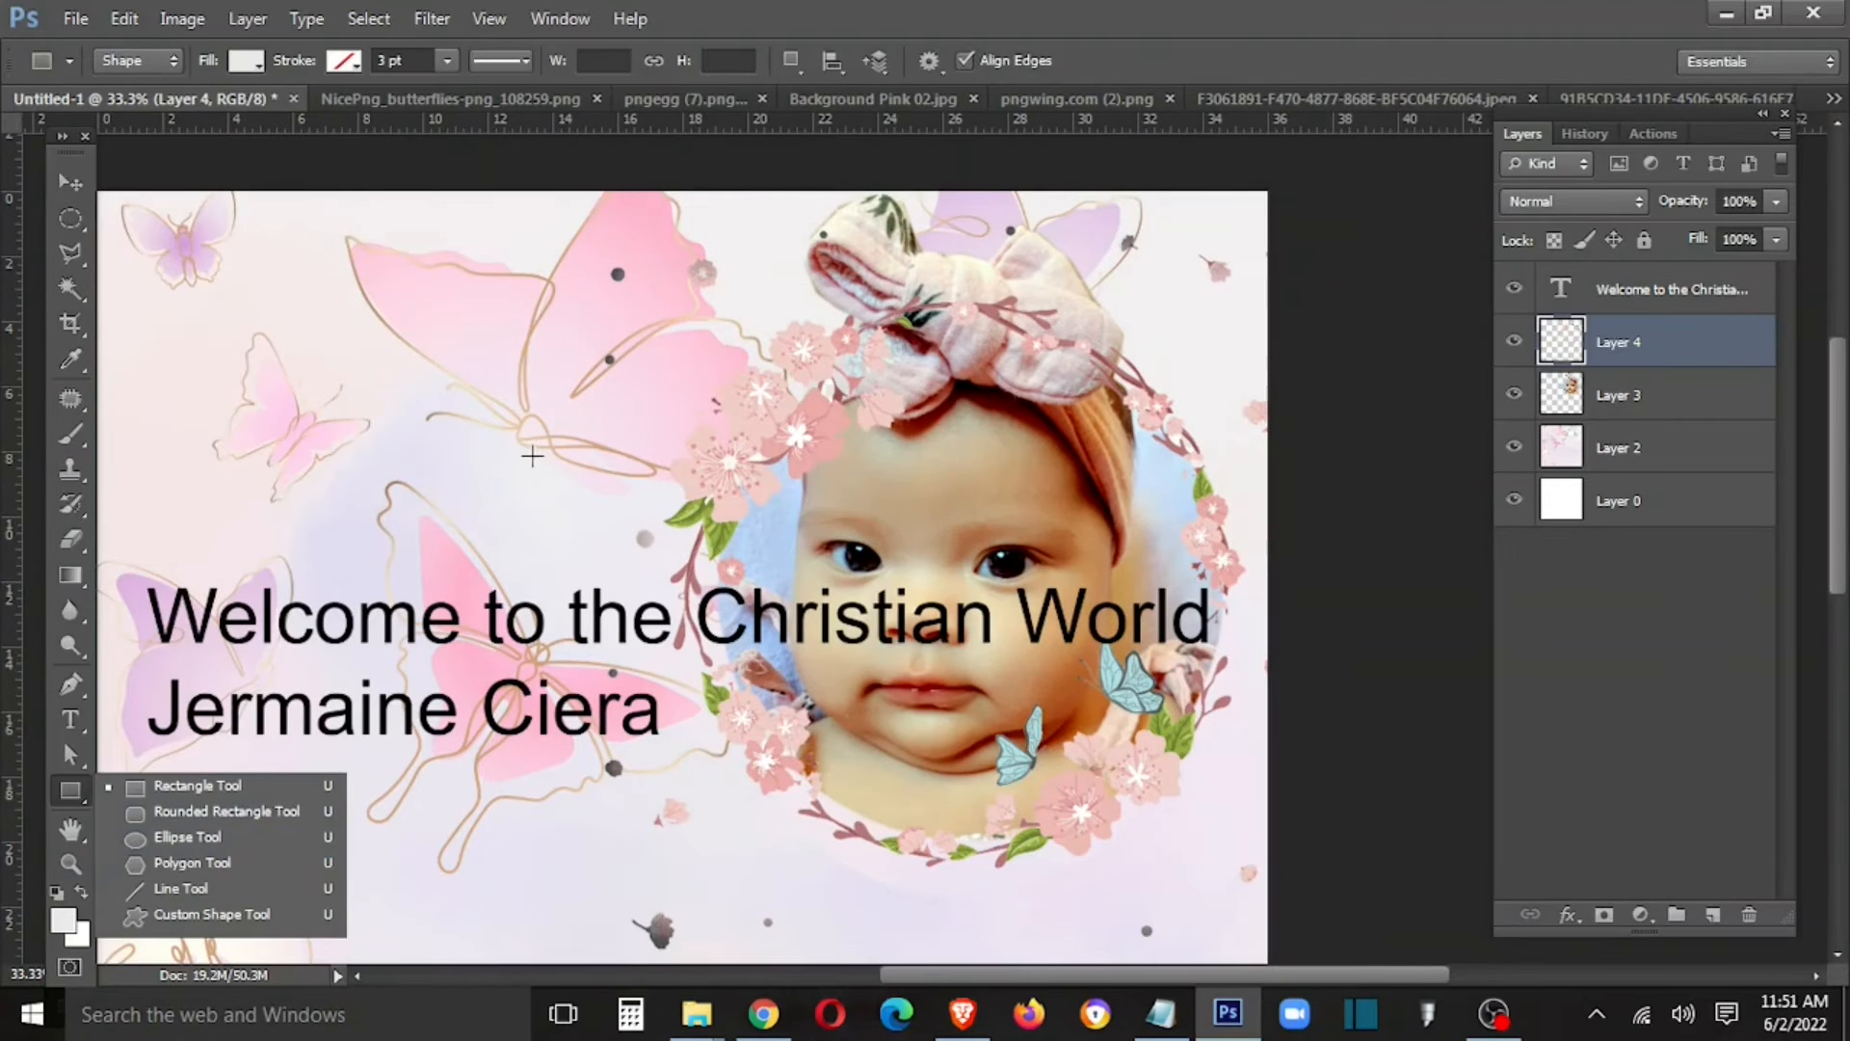
{"action": "left_click", "coordinate": [147, 824]}
{"action": "left_click_drag", "start_coordinate": [613, 361], "coordinate": [902, 638]}
{"action": "key", "text": "ctrl+z"}
Step: Draw a filled circle with the Ellipse Tool over the butterflies beside the baby cut-out
{"action": "left_click_drag", "start_coordinate": [68, 794], "coordinate": [151, 848]}
{"action": "left_click", "coordinate": [154, 841]}
{"action": "mouse_move", "coordinate": [379, 330]}
{"action": "left_mouse_down"}
{"action": "mouse_move", "coordinate": [738, 665]}
{"action": "mouse_move", "coordinate": [820, 771]}
{"action": "left_mouse_up"}
{"action": "key", "text": "v"}
Step: Apply a Color Overlay to the circle in pink ffbed2, sampled from the large pink butterfly
{"action": "right_click", "coordinate": [1669, 345]}
{"action": "left_click", "coordinate": [1500, 255]}
{"action": "right_click", "coordinate": [1733, 363]}
{"action": "left_click", "coordinate": [1534, 81]}
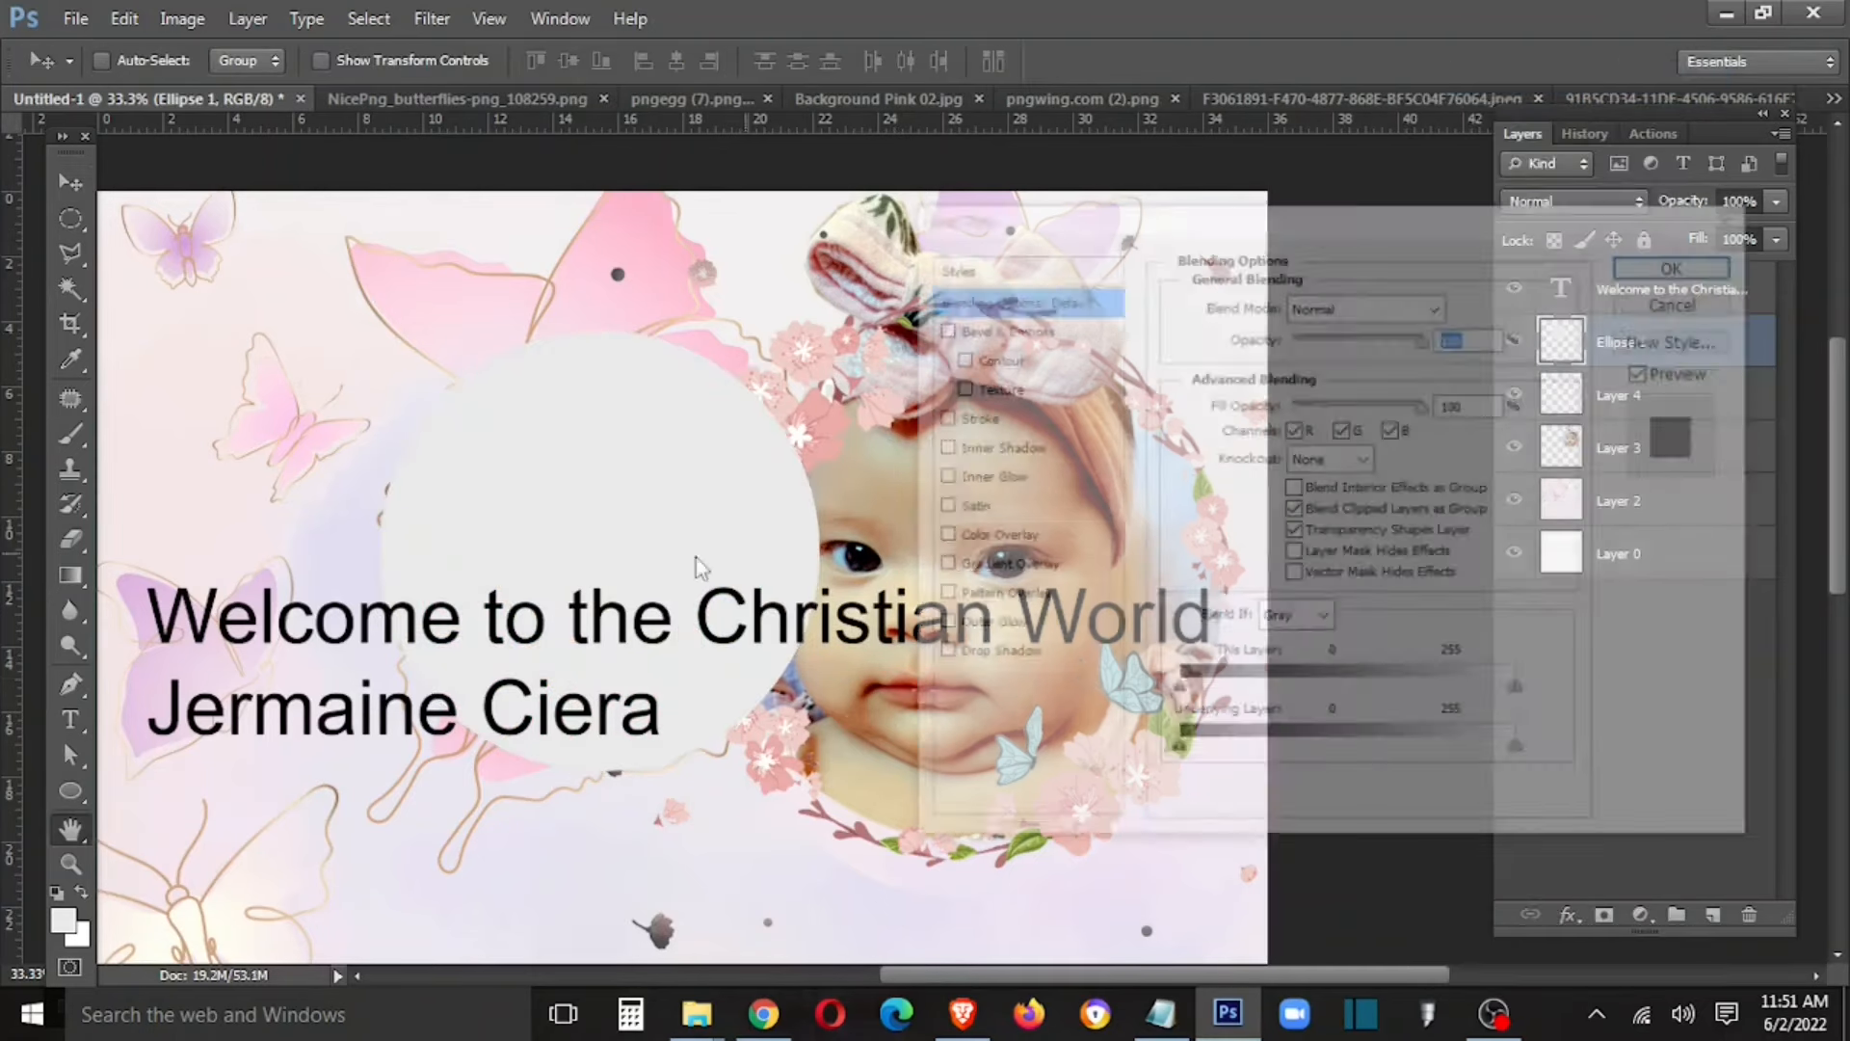
{"action": "left_click", "coordinate": [1044, 537]}
{"action": "left_click", "coordinate": [1451, 302]}
{"action": "left_click", "coordinate": [657, 241]}
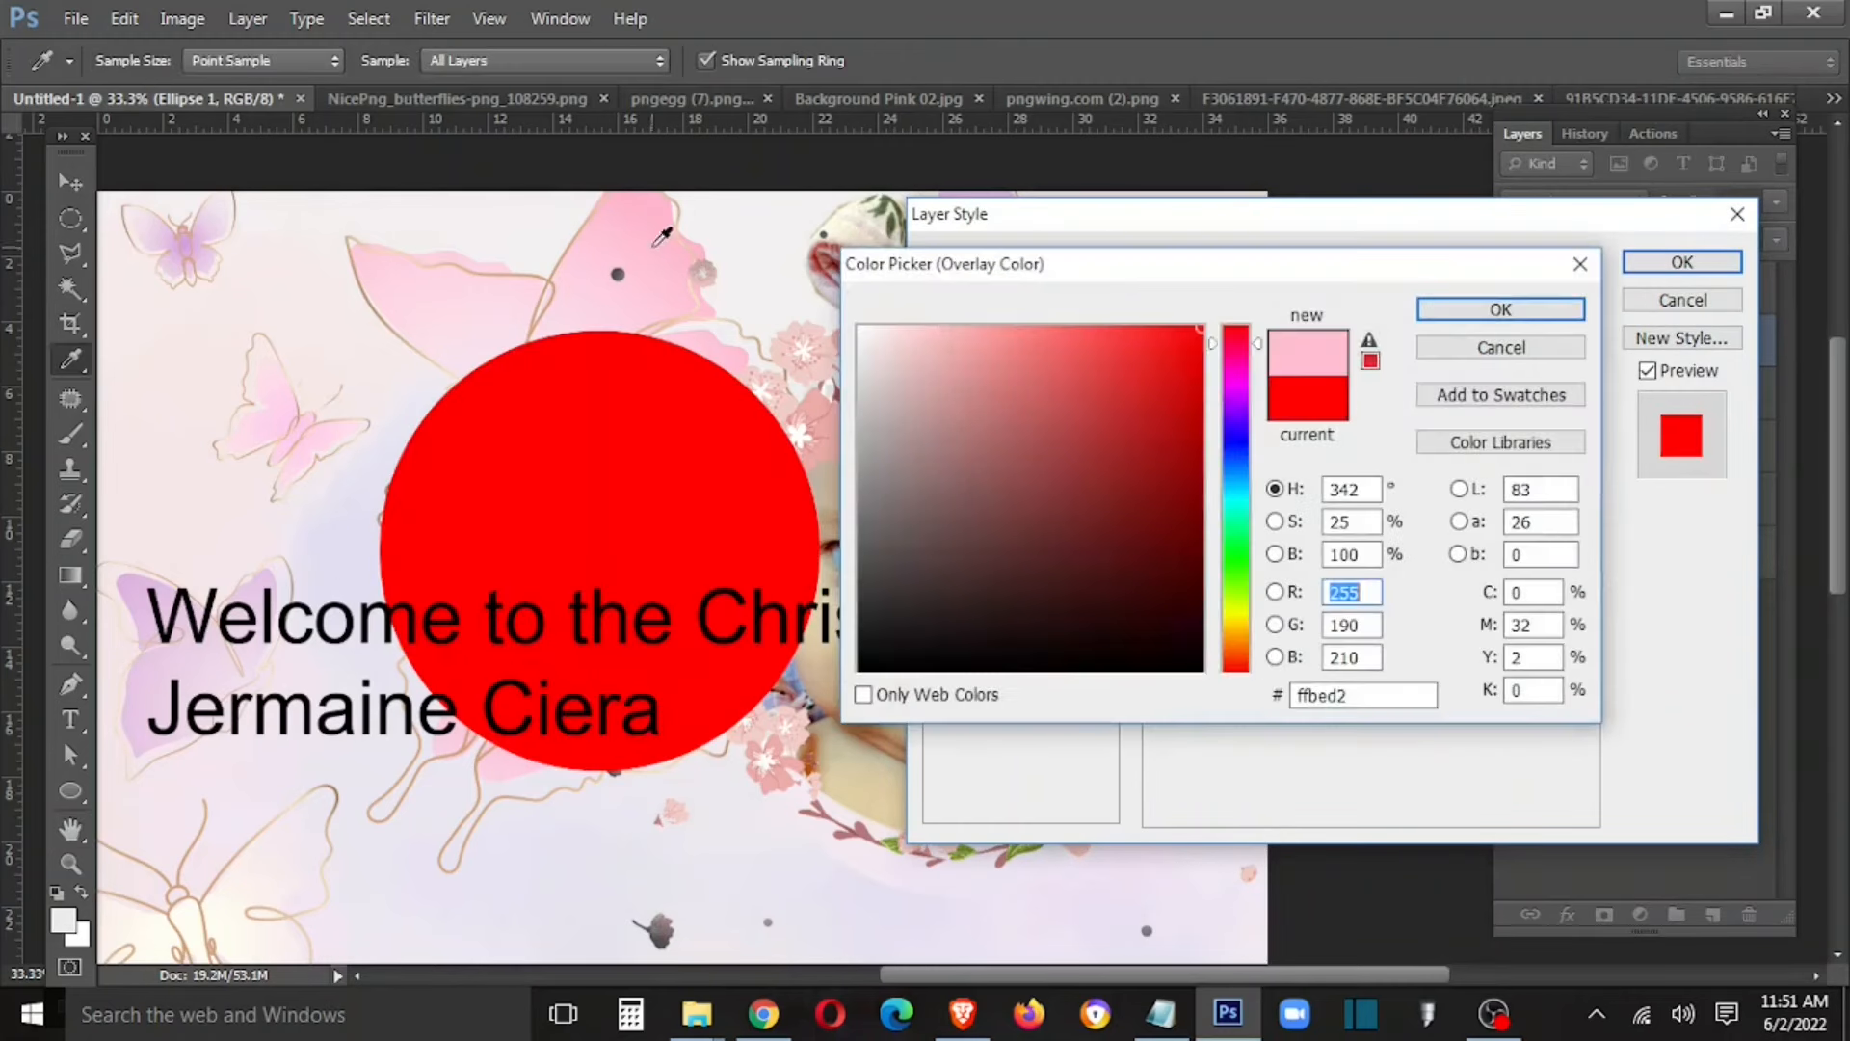
{"action": "left_click", "coordinate": [1566, 306]}
{"action": "left_click", "coordinate": [1672, 260]}
Step: Move the pink circle onto the baby cut-out and place its layer beneath the cut-out's layer
{"action": "left_click_drag", "start_coordinate": [692, 549], "coordinate": [1050, 557]}
{"action": "left_click_drag", "start_coordinate": [1624, 342], "coordinate": [1599, 520]}
Step: Scale the pink circle to about 127% and align it behind the baby cut-out as a ring around it
{"action": "key", "text": "ctrl+t"}
{"action": "left_click_drag", "start_coordinate": [1077, 549], "coordinate": [1044, 529]}
{"action": "left_click_drag", "start_coordinate": [1141, 756], "coordinate": [1253, 872]}
{"action": "key", "text": "Left"}
{"action": "key", "text": "Left"}
{"action": "key", "text": "Left"}
{"action": "key", "text": "Left"}
{"action": "key", "text": "Left"}
{"action": "key", "text": "Left"}
{"action": "key", "text": "Left"}
{"action": "key", "text": "Left"}
{"action": "key", "text": "Left"}
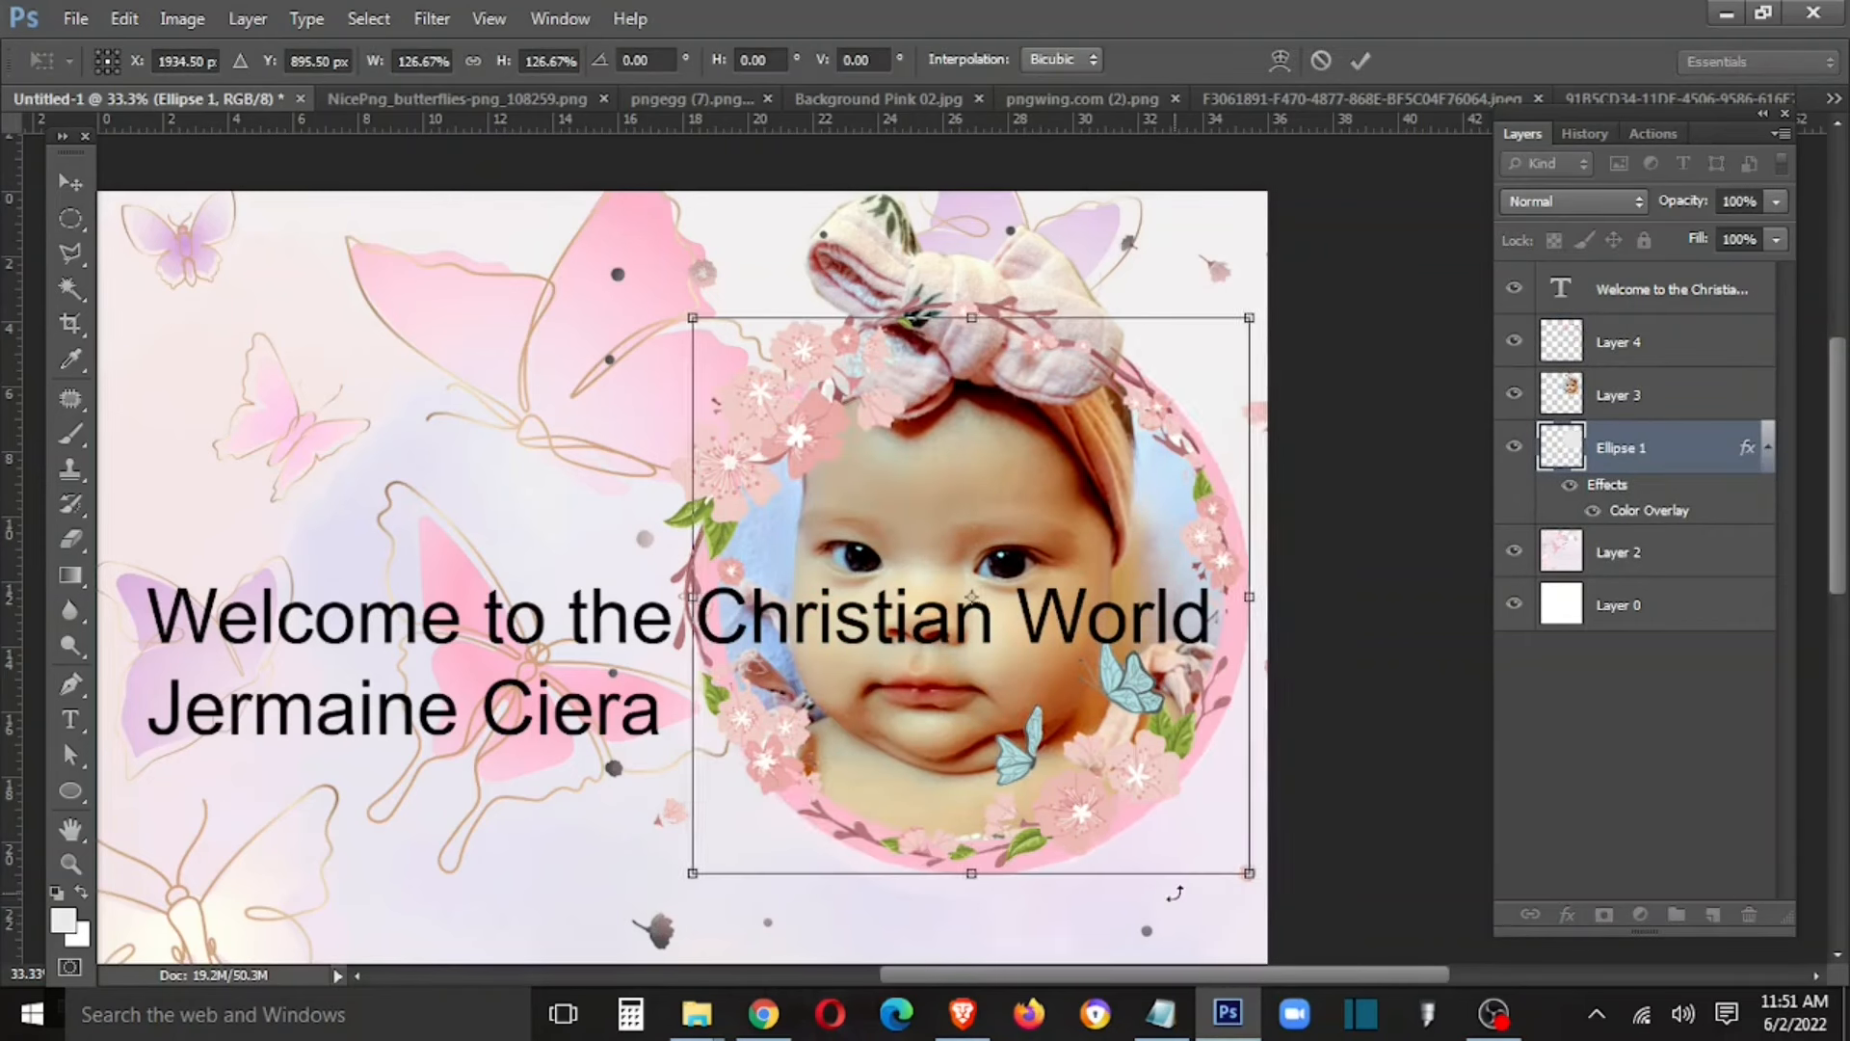
{"action": "key", "text": "Up"}
{"action": "key", "text": "Up"}
{"action": "key", "text": "Up"}
{"action": "key", "text": "Up"}
{"action": "key", "text": "Up"}
{"action": "key", "text": "Up"}
{"action": "key", "text": "Up"}
{"action": "key", "text": "Up"}
{"action": "key", "text": "Up"}
{"action": "key", "text": "Up"}
{"action": "key", "text": "Up"}
{"action": "key", "text": "Up"}
{"action": "key", "text": "Up"}
{"action": "key", "text": "Up"}
{"action": "key", "text": "Up"}
{"action": "key", "text": "Return"}
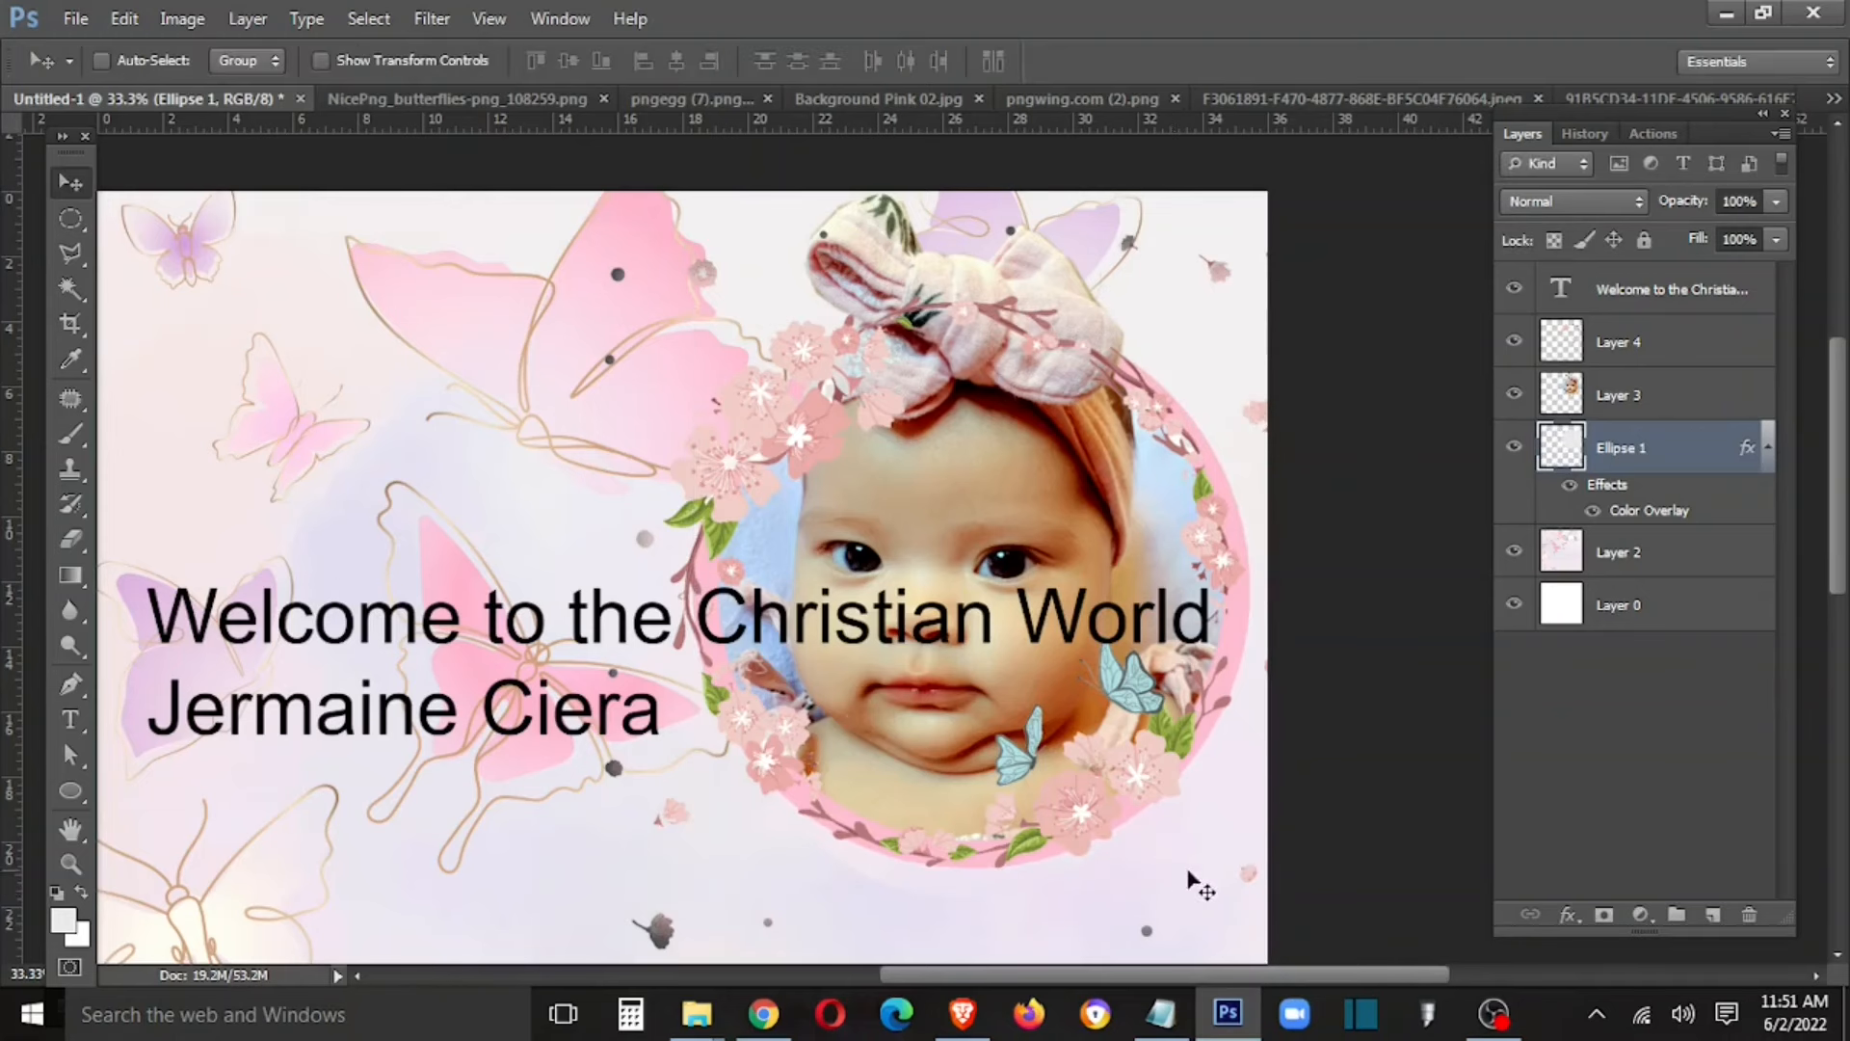
Step: Shift the flower wreath slightly to the right around the baby cut-out
{"action": "right_click", "coordinate": [1176, 765]}
{"action": "left_click", "coordinate": [1187, 764]}
{"action": "left_click_drag", "start_coordinate": [1176, 733], "coordinate": [1187, 727]}
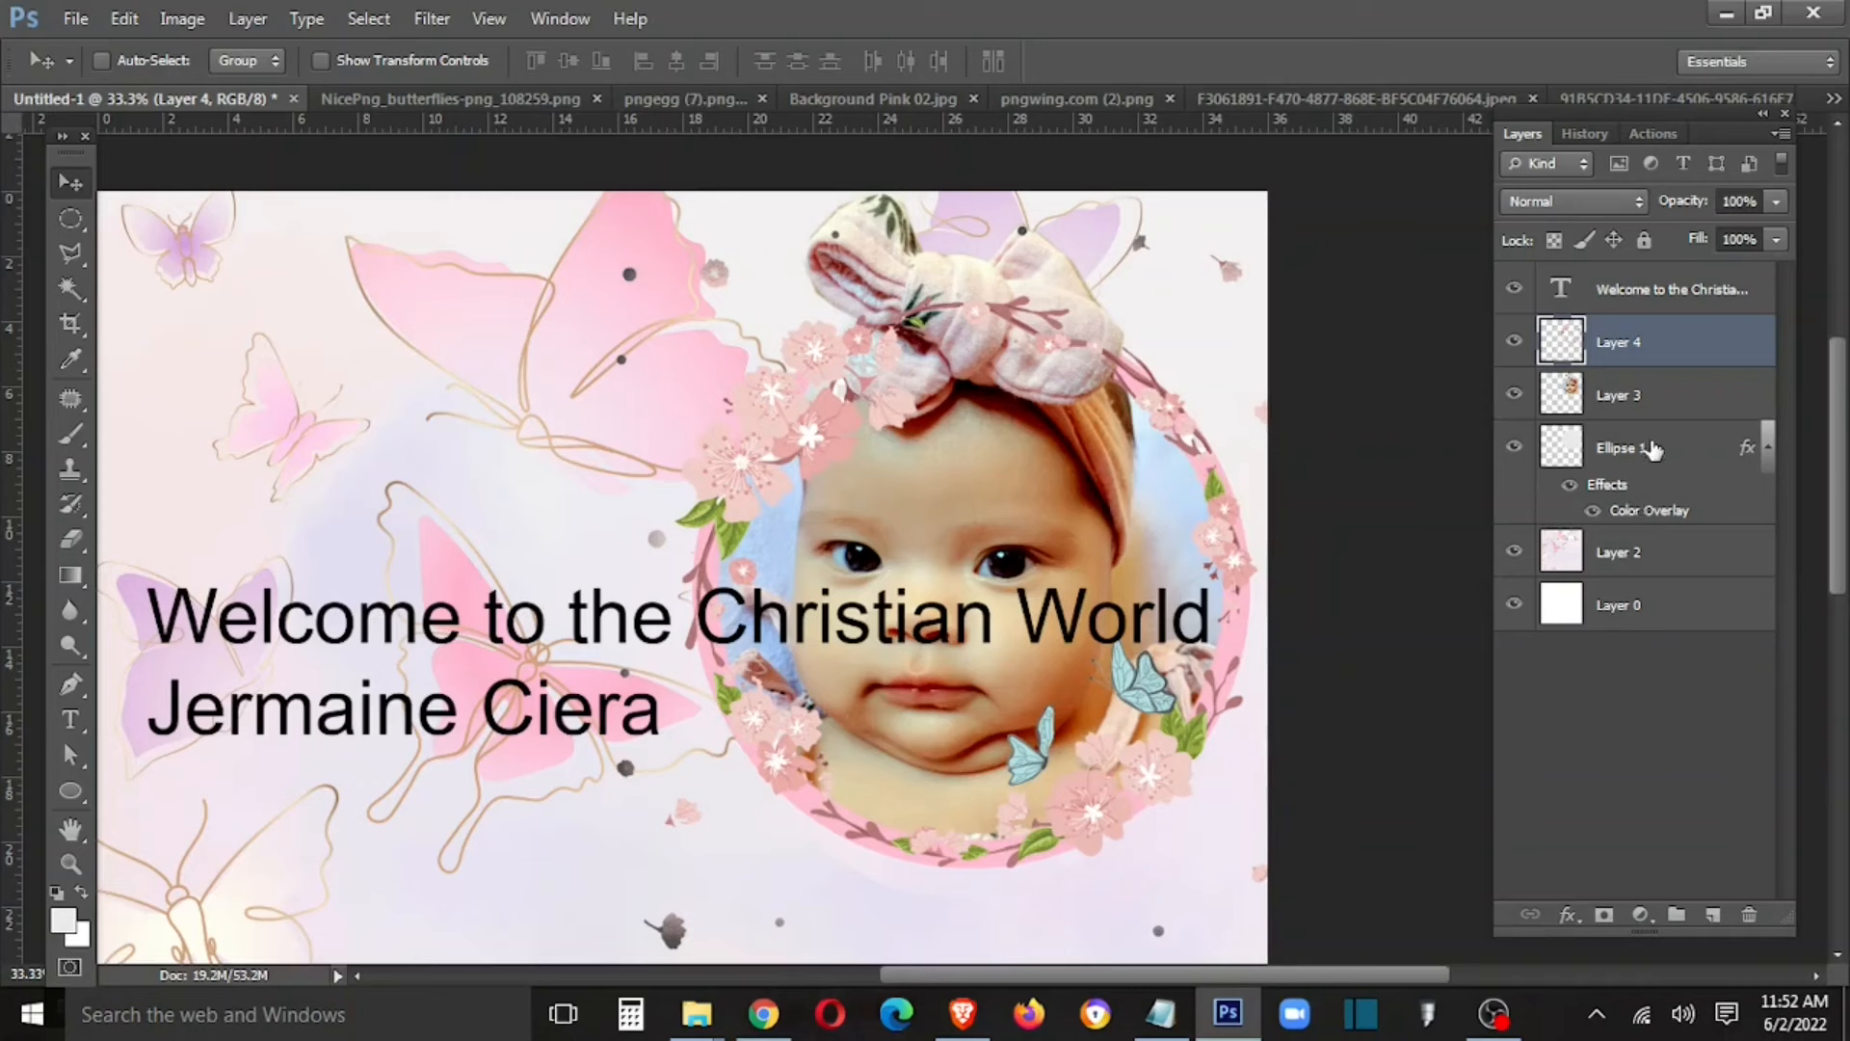
Step: Change the circle's Color Overlay to the deeper pink ff7ba4
{"action": "right_click", "coordinate": [1652, 448]}
{"action": "left_click", "coordinate": [1446, 72]}
{"action": "left_click", "coordinate": [991, 536]}
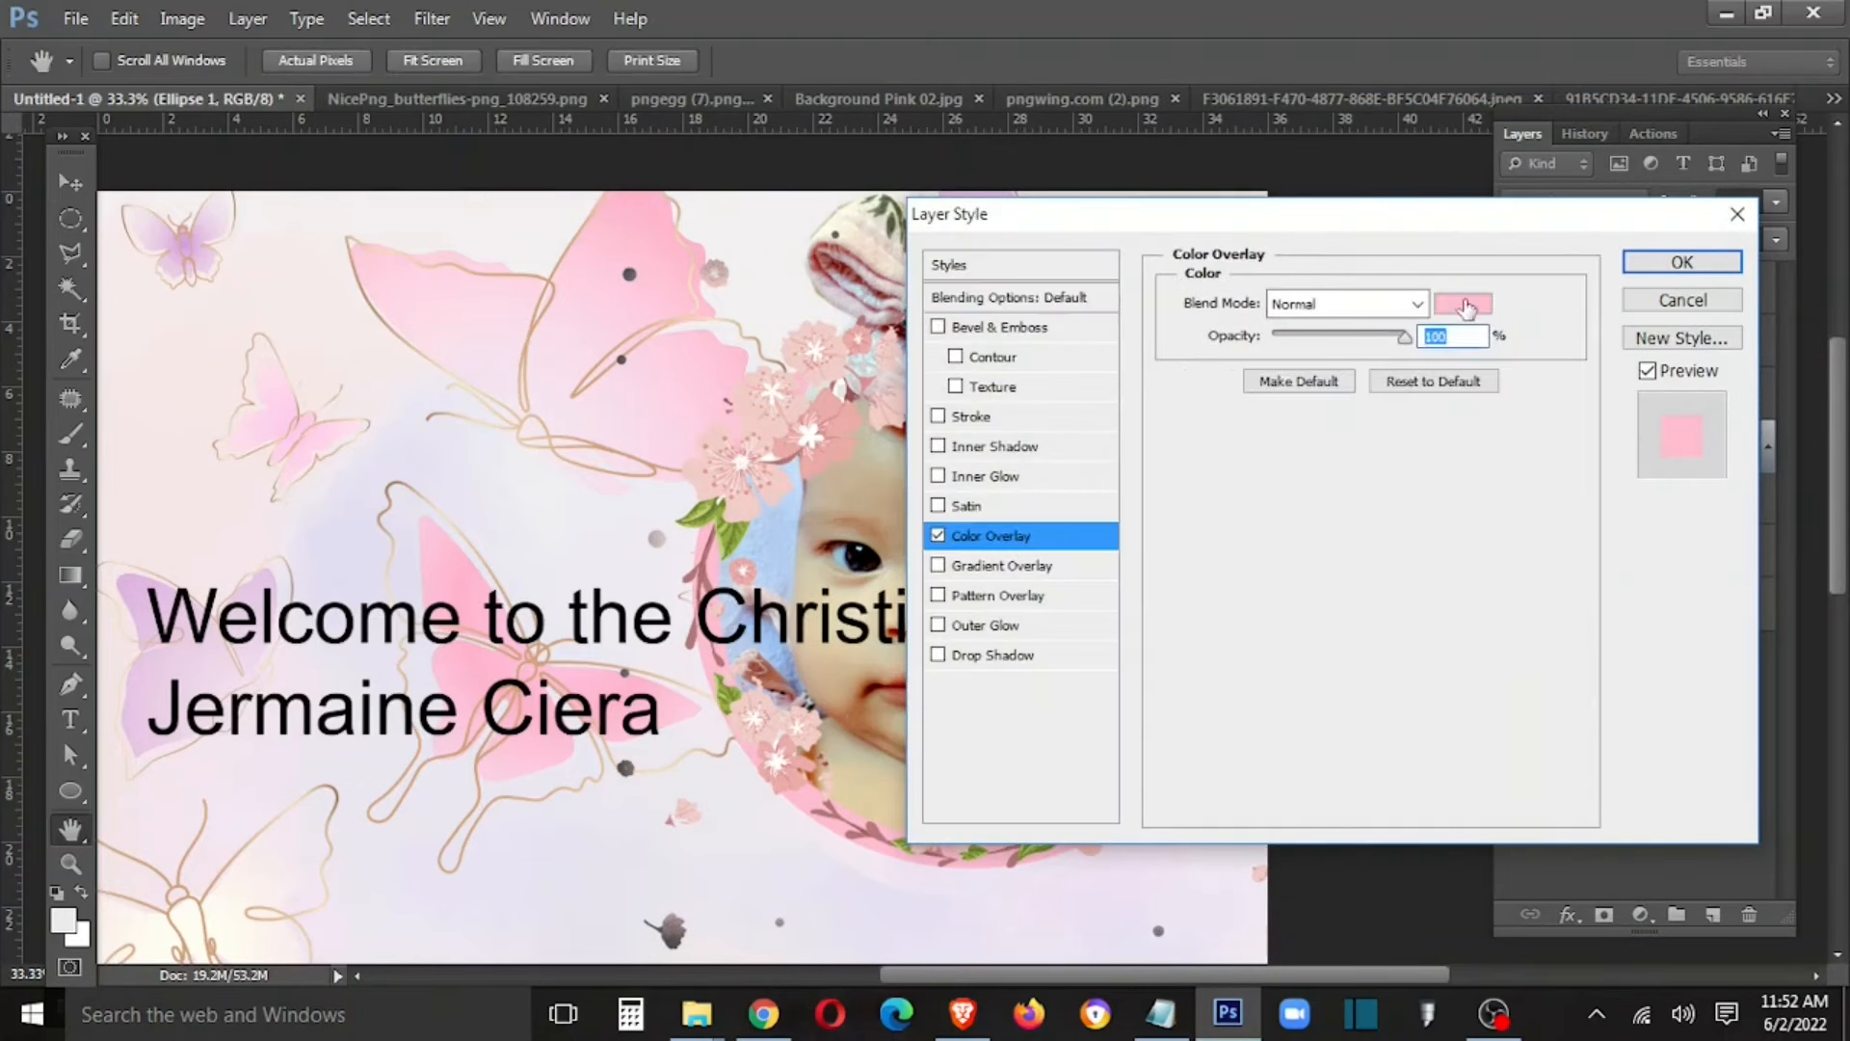
{"action": "left_click", "coordinate": [1466, 307]}
{"action": "left_click", "coordinate": [1035, 327]}
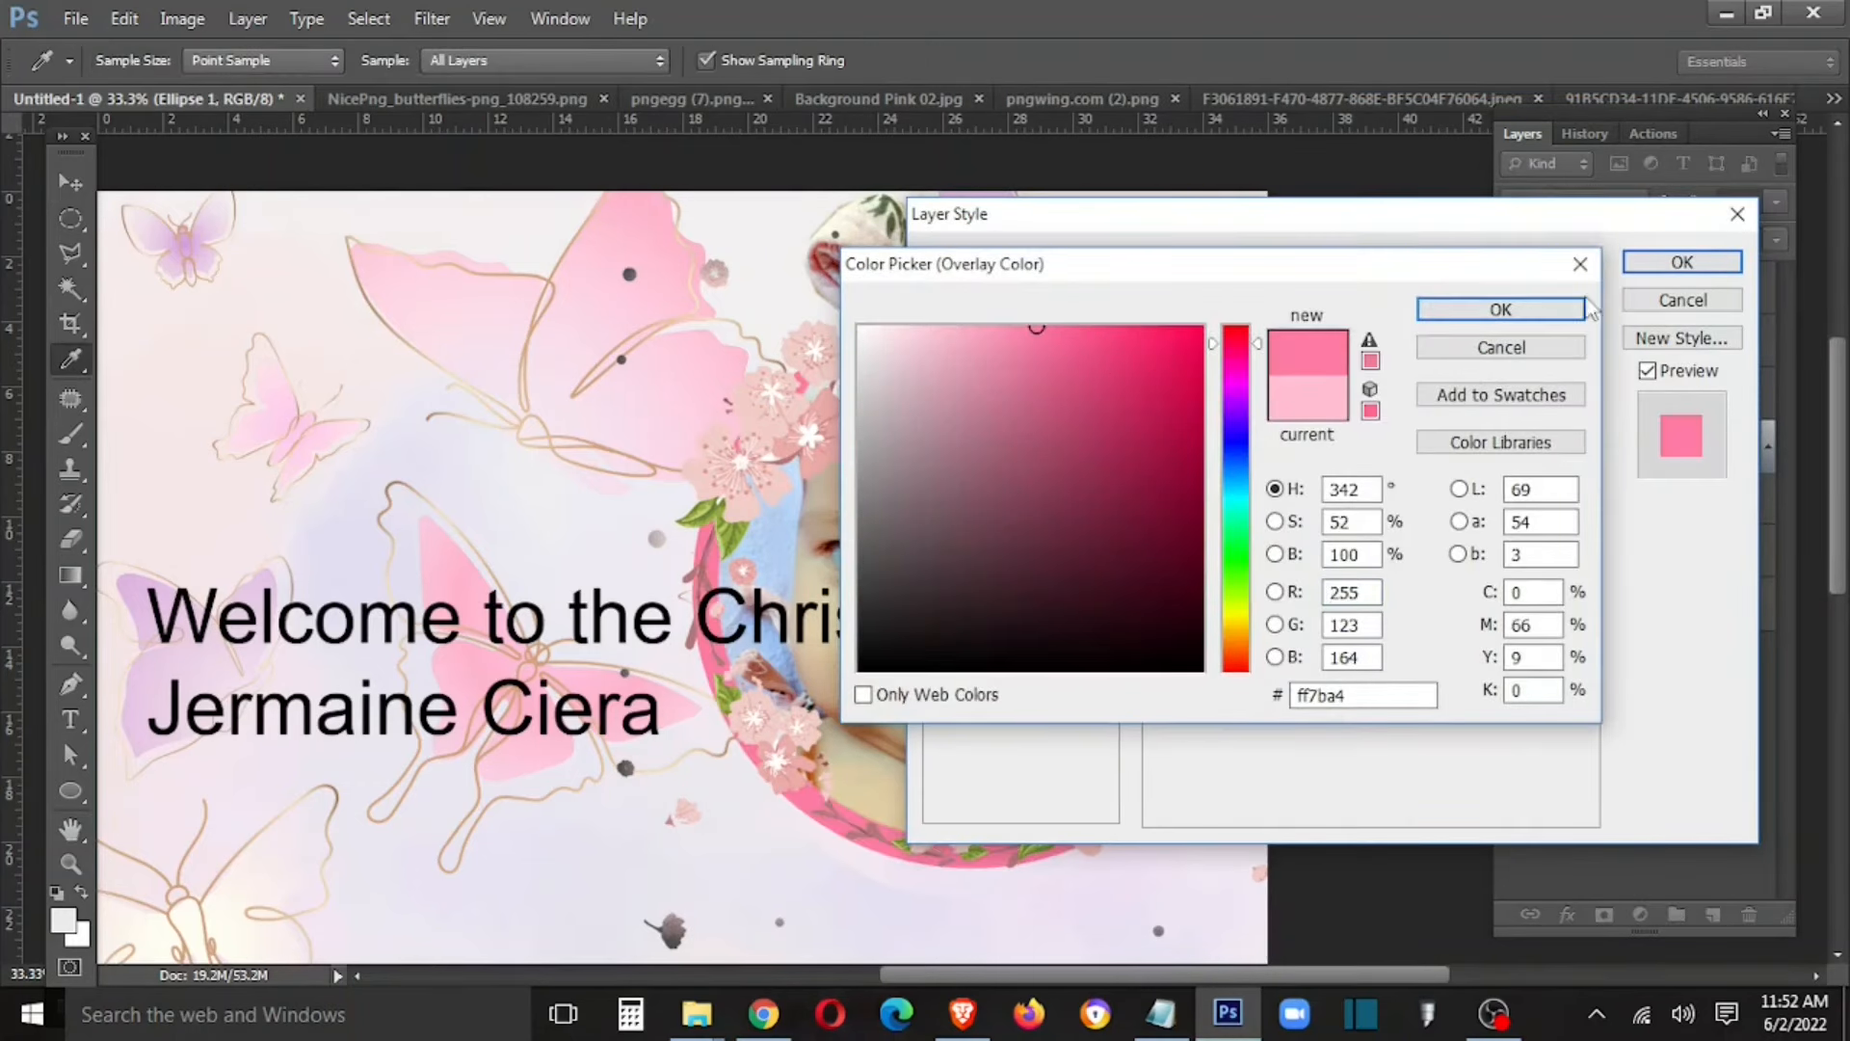
{"action": "left_click", "coordinate": [1582, 309]}
{"action": "key", "text": "Return"}
{"action": "left_click", "coordinate": [1649, 407], "text": "shift"}
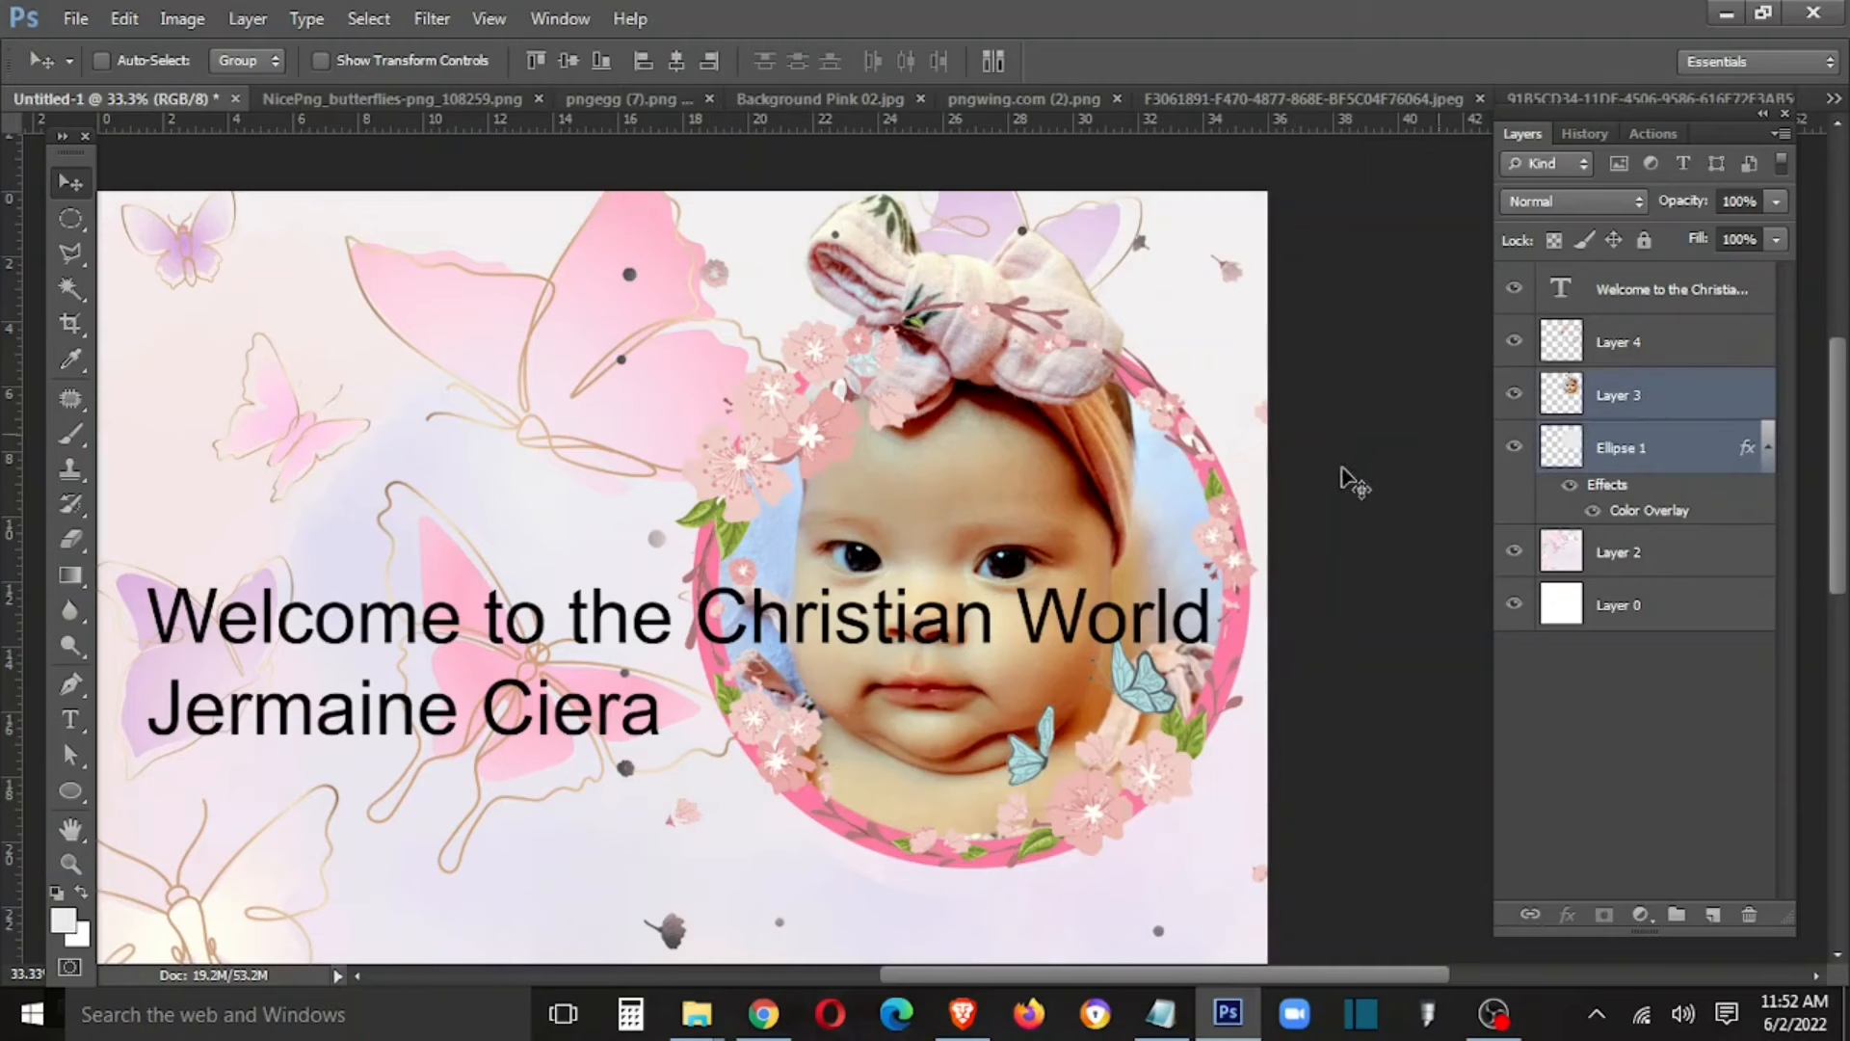
{"action": "key", "text": "ctrl+t"}
{"action": "left_click_drag", "start_coordinate": [1250, 190], "coordinate": [1198, 254]}
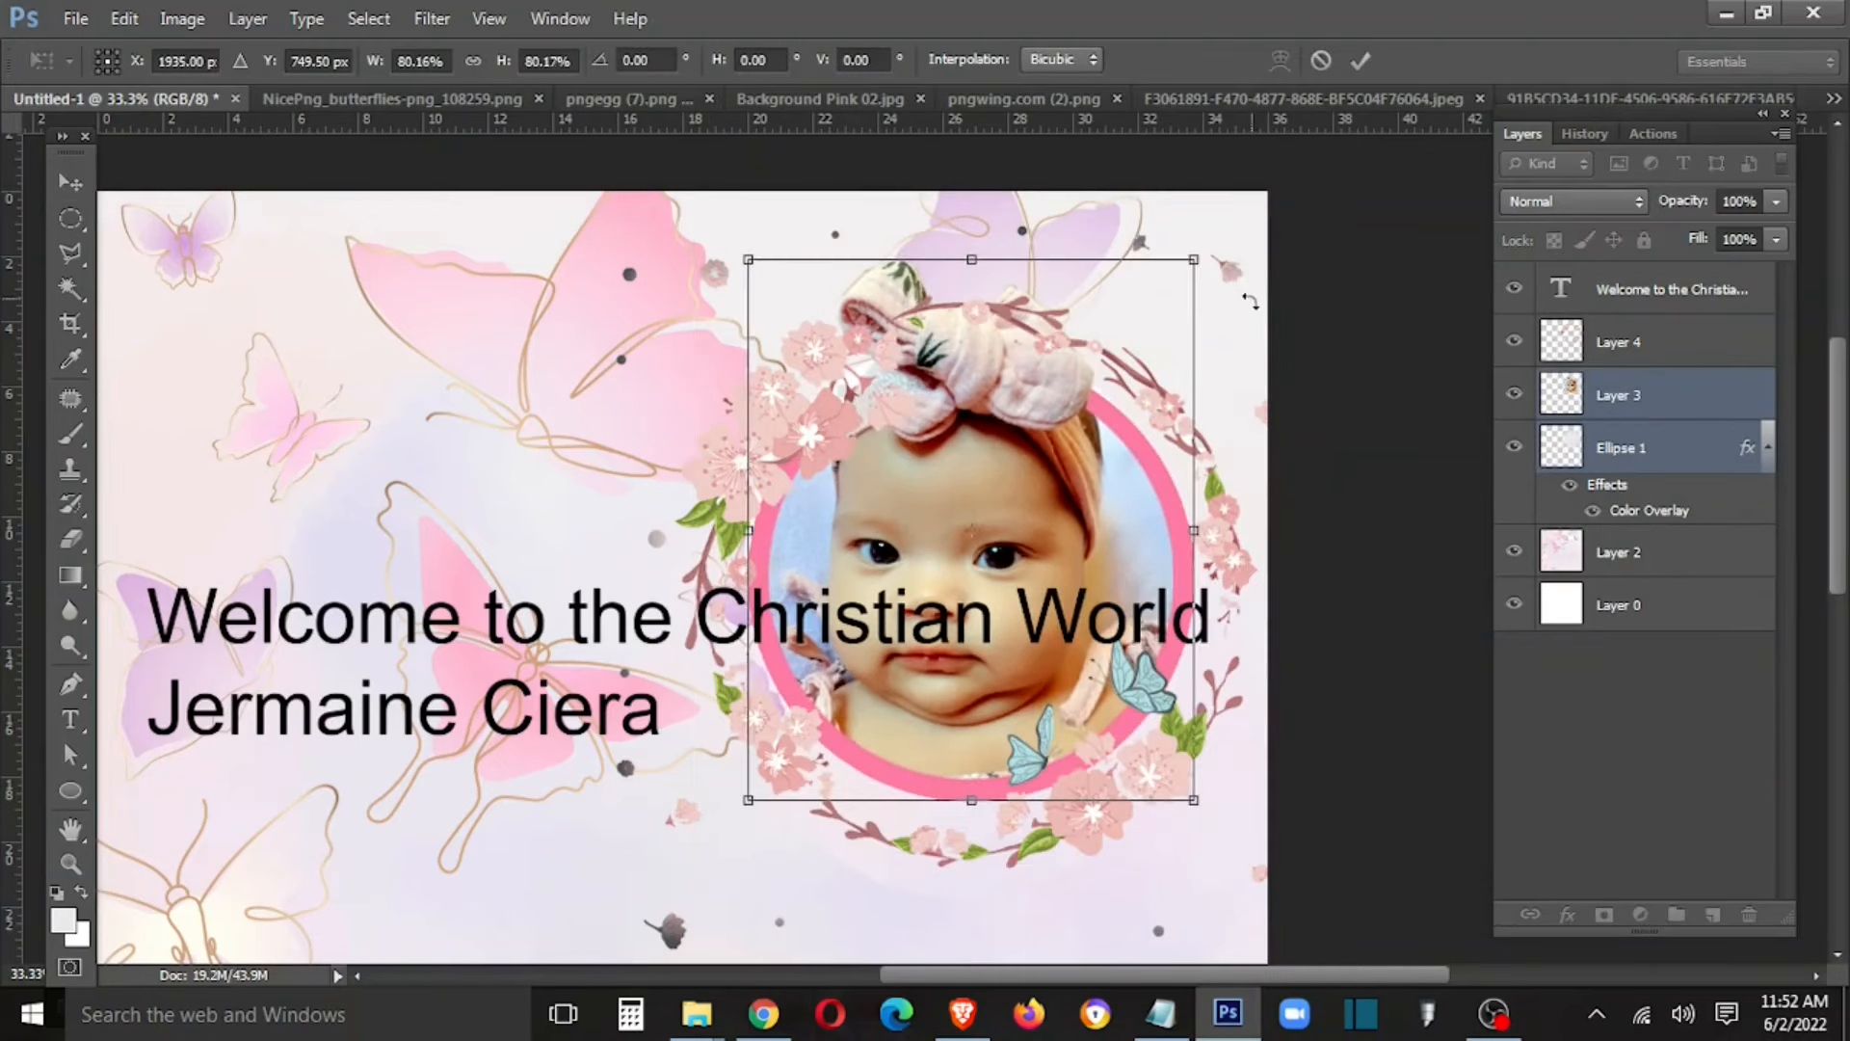
{"action": "key", "text": "ctrl+z"}
{"action": "key", "text": "Escape"}
Step: Scale down the wreath, baby cut-out and pink circle together and place them in the canvas's upper right corner
{"action": "left_click", "coordinate": [1624, 349], "text": "shift"}
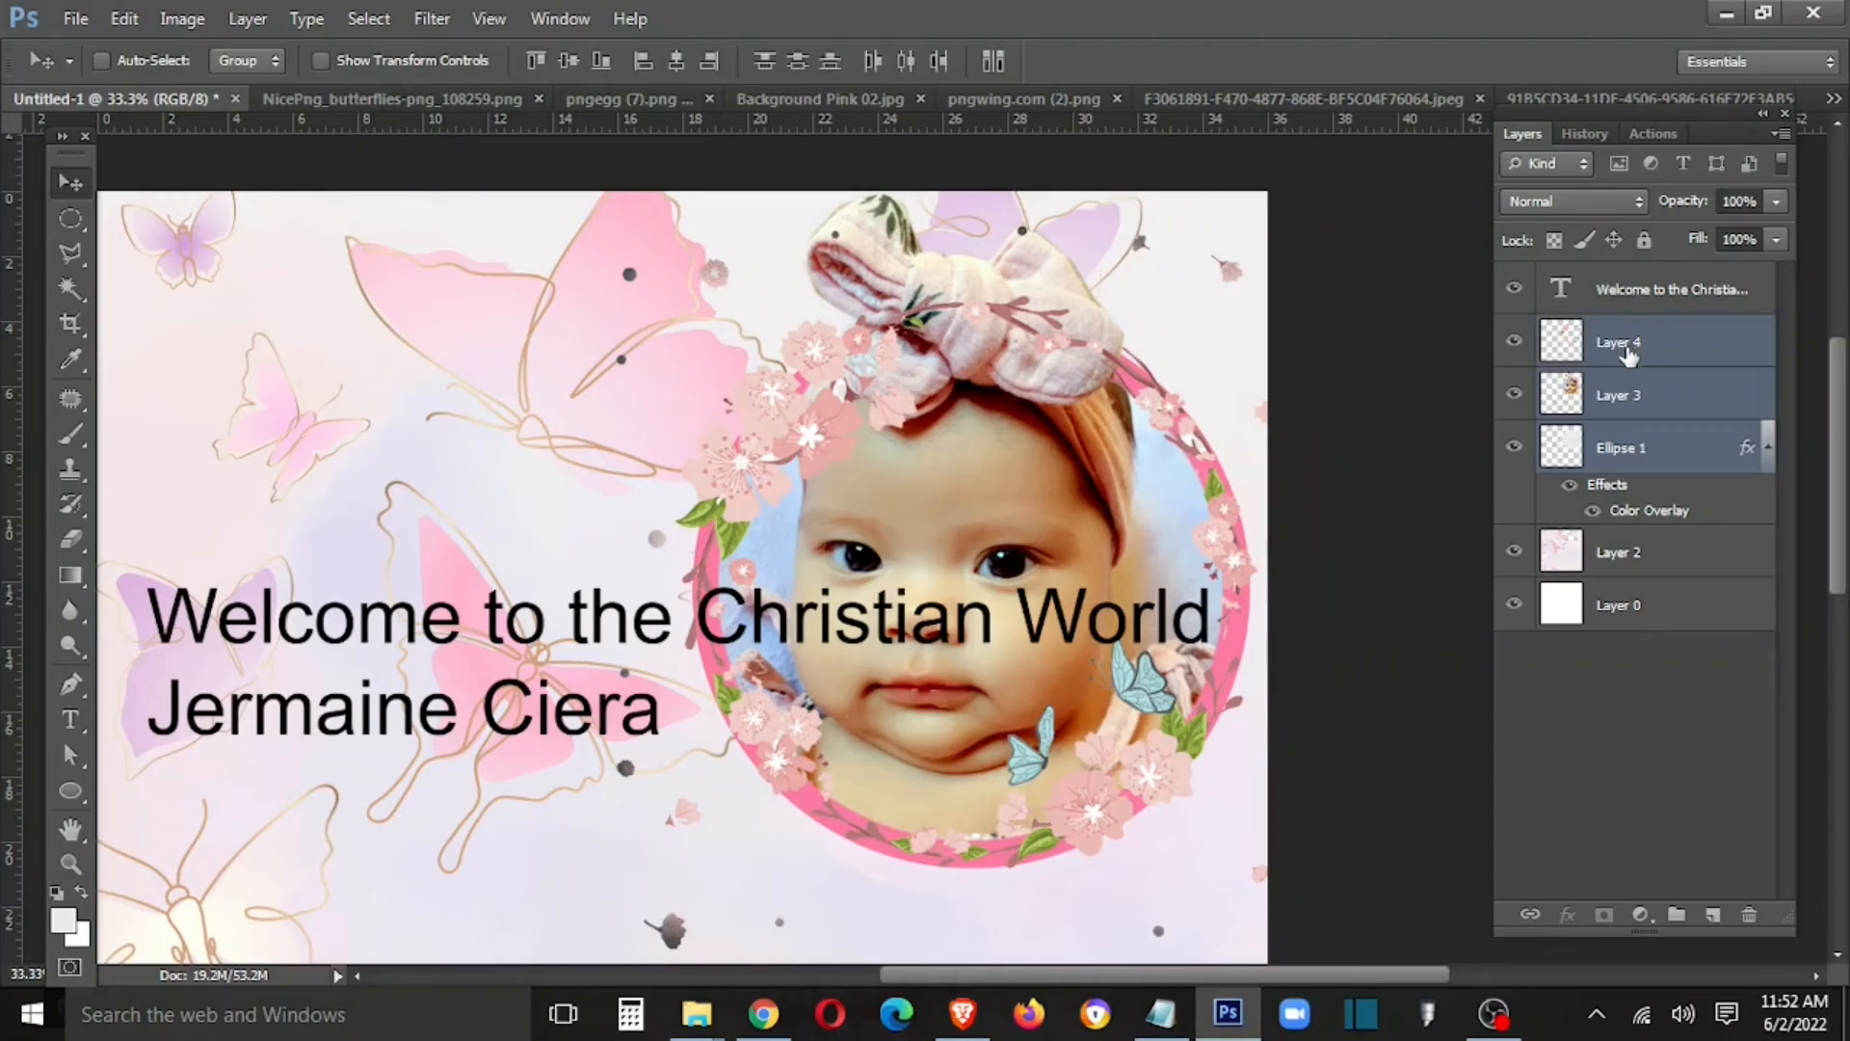
{"action": "key", "text": "ctrl+t"}
{"action": "left_click_drag", "start_coordinate": [1350, 193], "coordinate": [1288, 288]}
{"action": "left_click_drag", "start_coordinate": [1068, 403], "coordinate": [1026, 639]}
{"action": "key", "text": "Return"}
Step: Outline the headband bow with the Polygonal Lasso and delete the wreath's branches and flowers covering it
{"action": "key", "text": "ctrl+plus"}
{"action": "key", "text": "ctrl+plus"}
{"action": "key", "text": "l"}
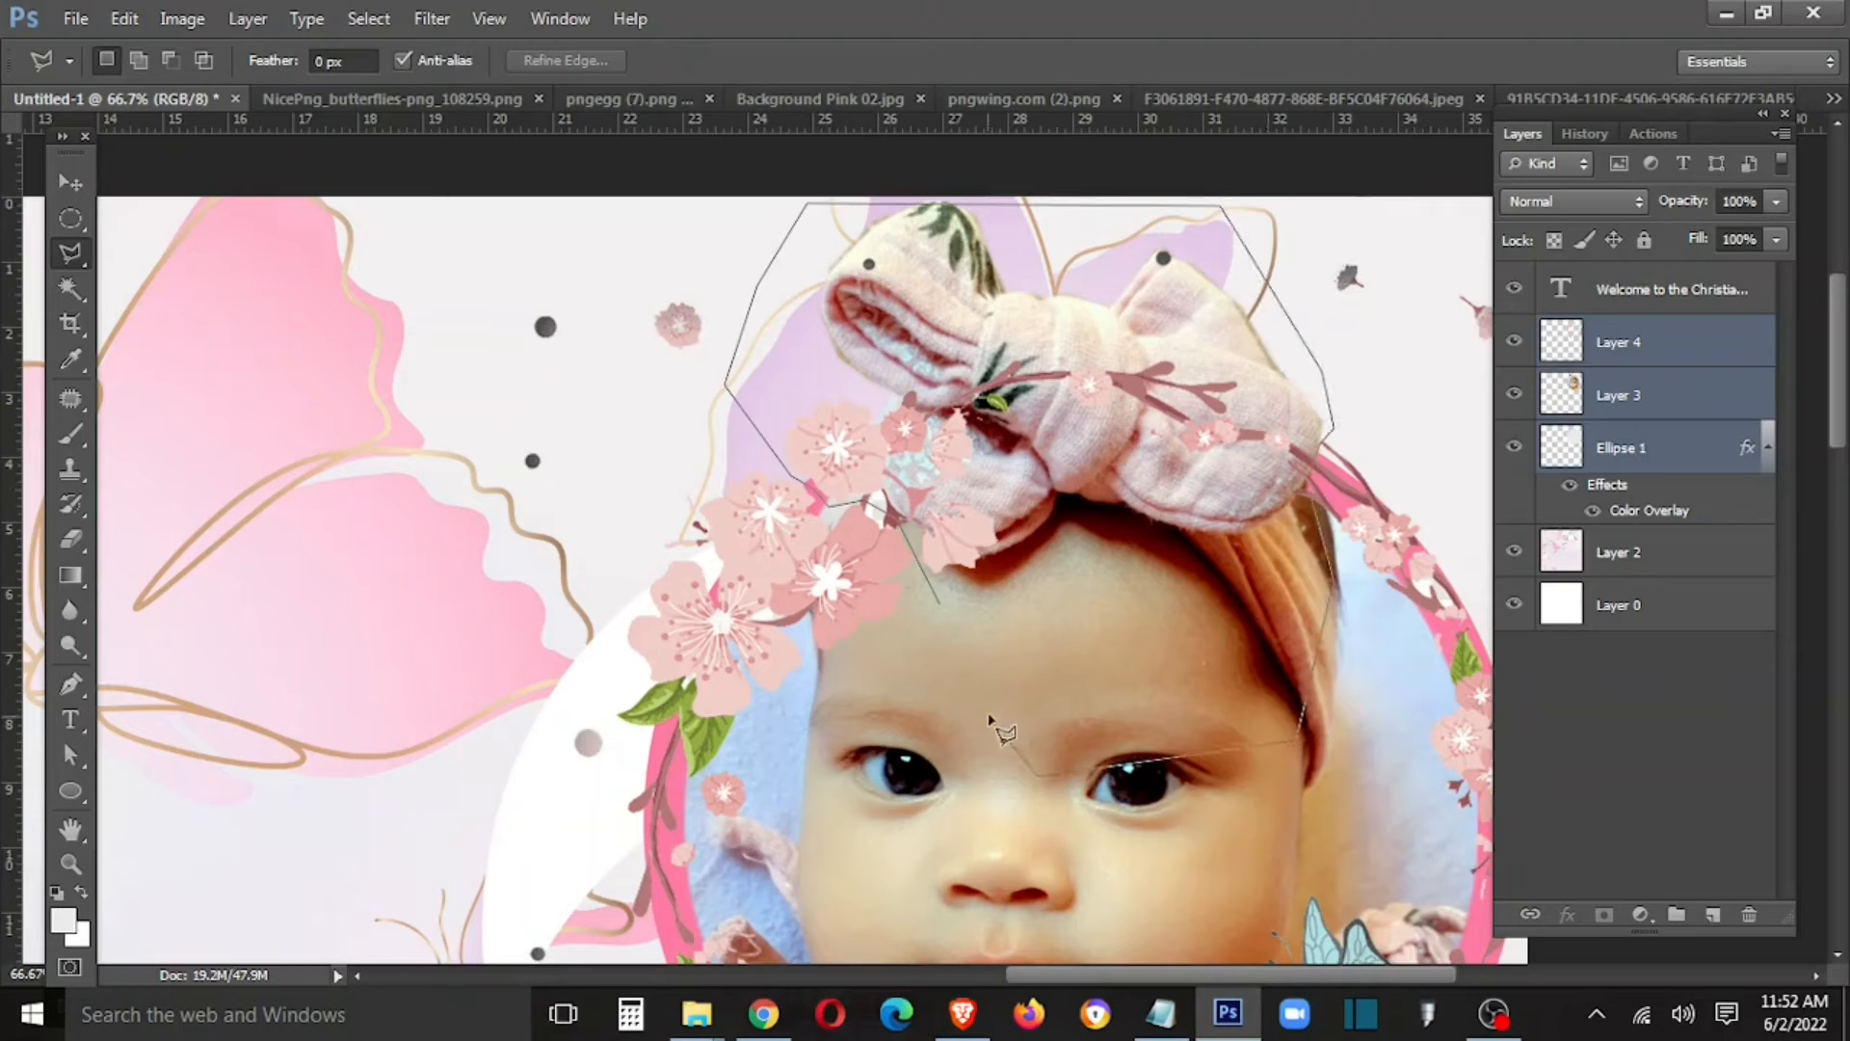
{"action": "left_click", "coordinate": [1667, 352]}
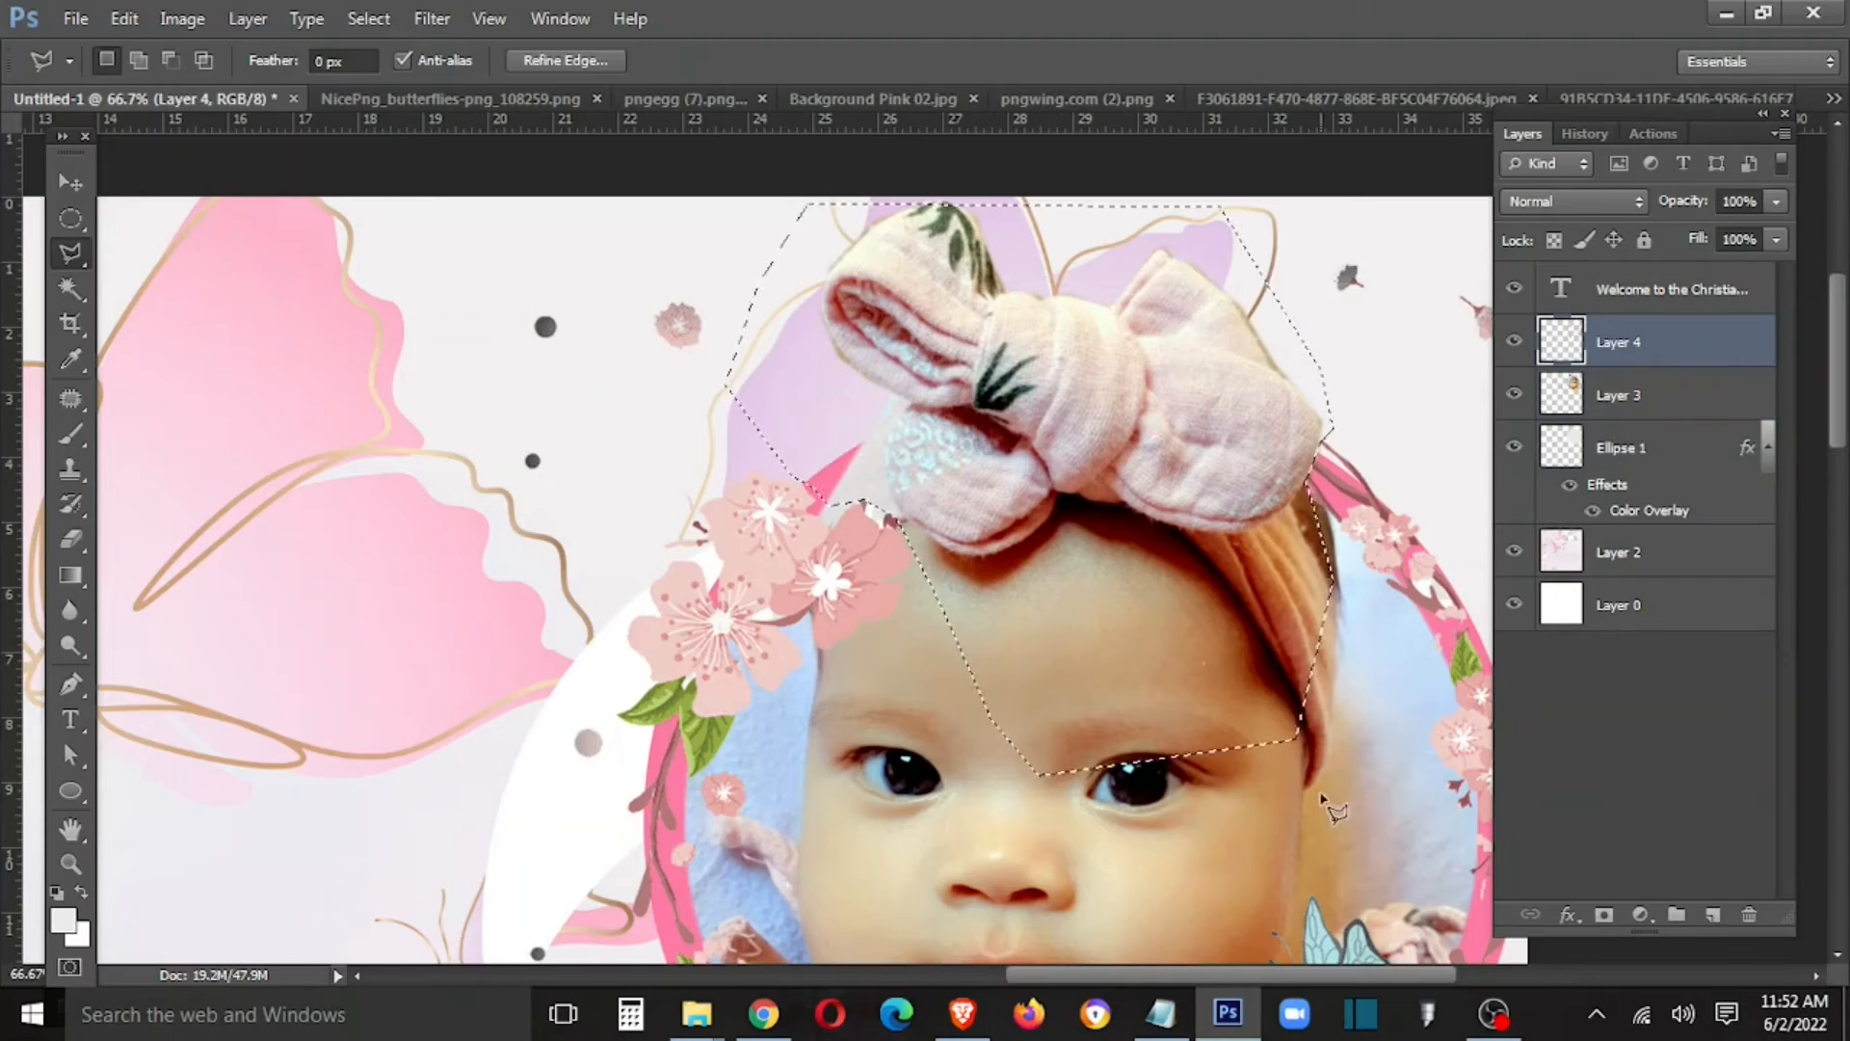
{"action": "key", "text": "ctrl+d"}
{"action": "key", "text": "v"}
{"action": "key", "text": "ctrl+minus"}
{"action": "key", "text": "ctrl+minus"}
{"action": "key", "text": "ctrl+minus"}
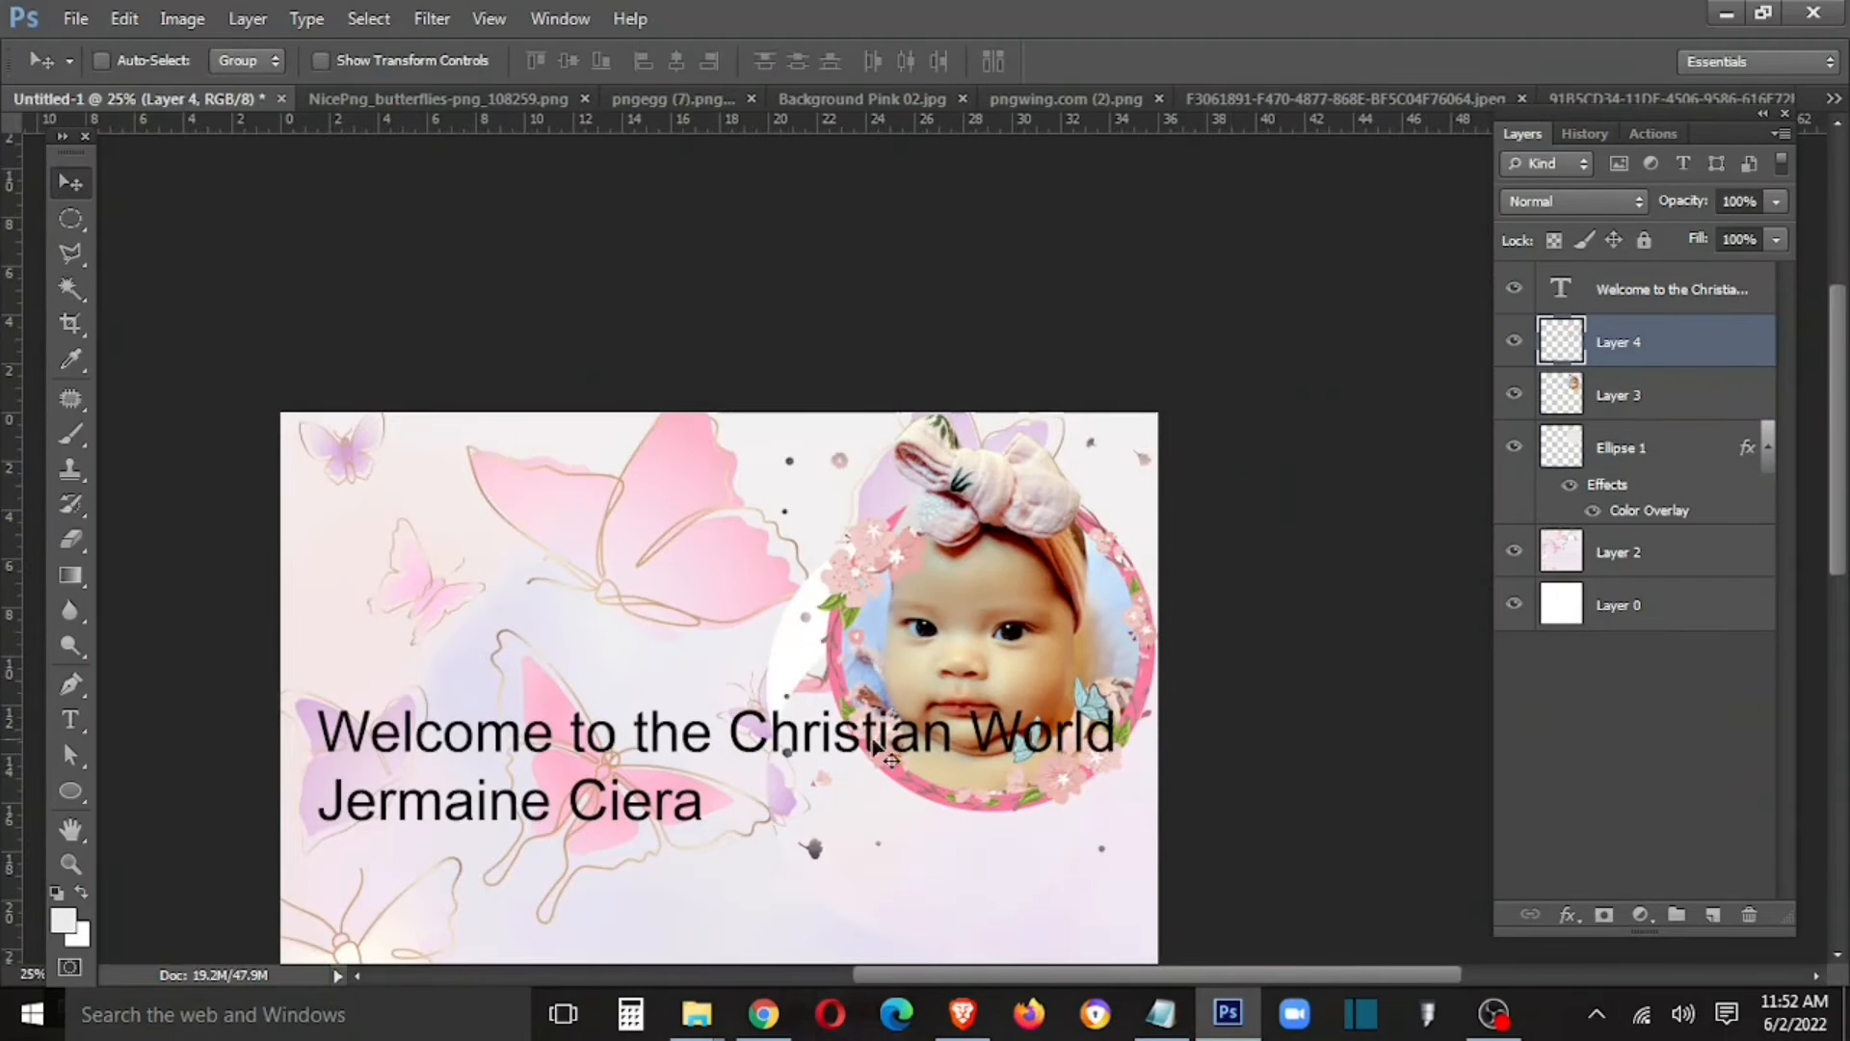
{"action": "key", "text": "Tab"}
{"action": "key", "text": "Tab"}
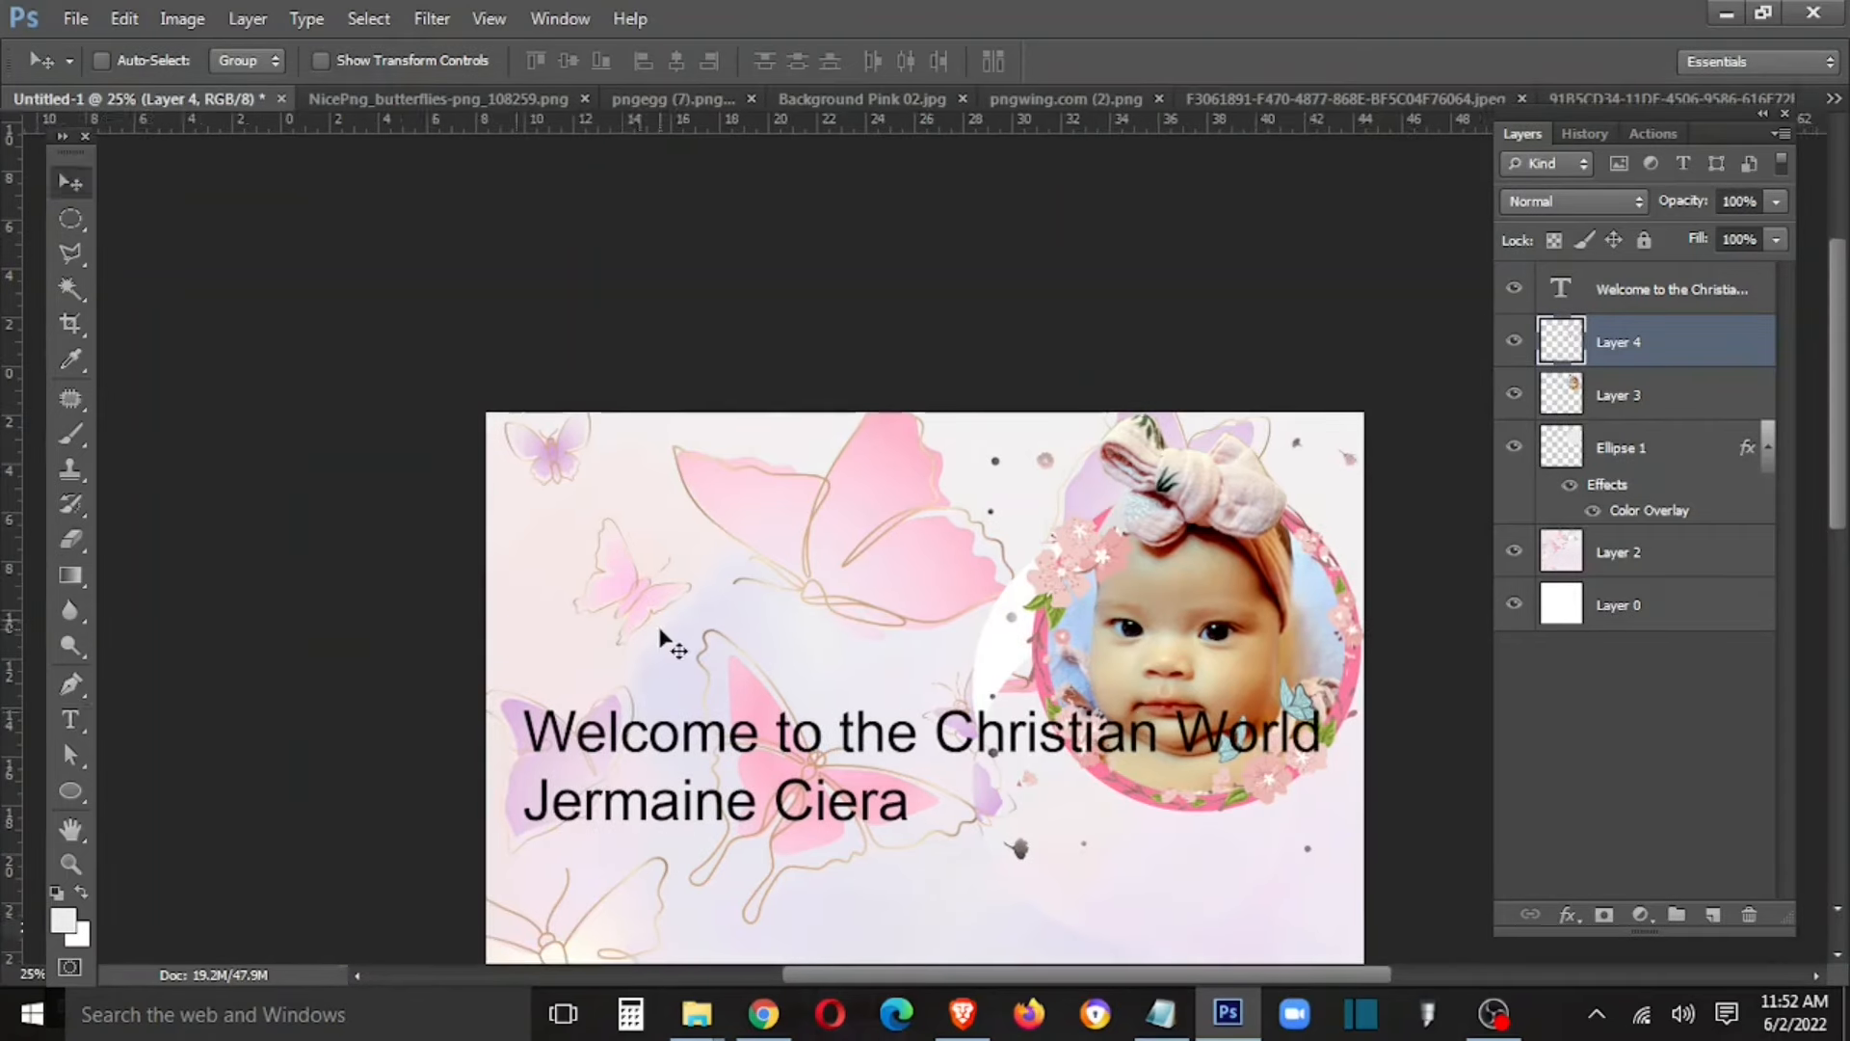
{"action": "key", "text": "t"}
{"action": "left_click", "coordinate": [782, 665]}
{"action": "key", "text": "Escape"}
Step: Duplicate the welcome text block below the original and move the original clear of the copy
{"action": "key", "text": "v"}
{"action": "right_click", "coordinate": [836, 725]}
{"action": "left_click", "coordinate": [931, 740]}
{"action": "left_click_drag", "start_coordinate": [1003, 761], "coordinate": [1007, 872], "text": "alt"}
{"action": "right_click", "coordinate": [949, 747]}
{"action": "left_click", "coordinate": [979, 764]}
{"action": "left_click_drag", "start_coordinate": [934, 768], "coordinate": [1169, 795]}
Step: Shorten the upper text block to "Welcome to the" and enlarge it slightly to 175.02 pt
{"action": "key", "text": "t"}
{"action": "key", "text": "BackSpace"}
{"action": "key", "text": "ctrl+Return"}
{"action": "key", "text": "ctrl+t"}
{"action": "left_click_drag", "start_coordinate": [880, 609], "coordinate": [898, 627]}
{"action": "key", "text": "Return"}
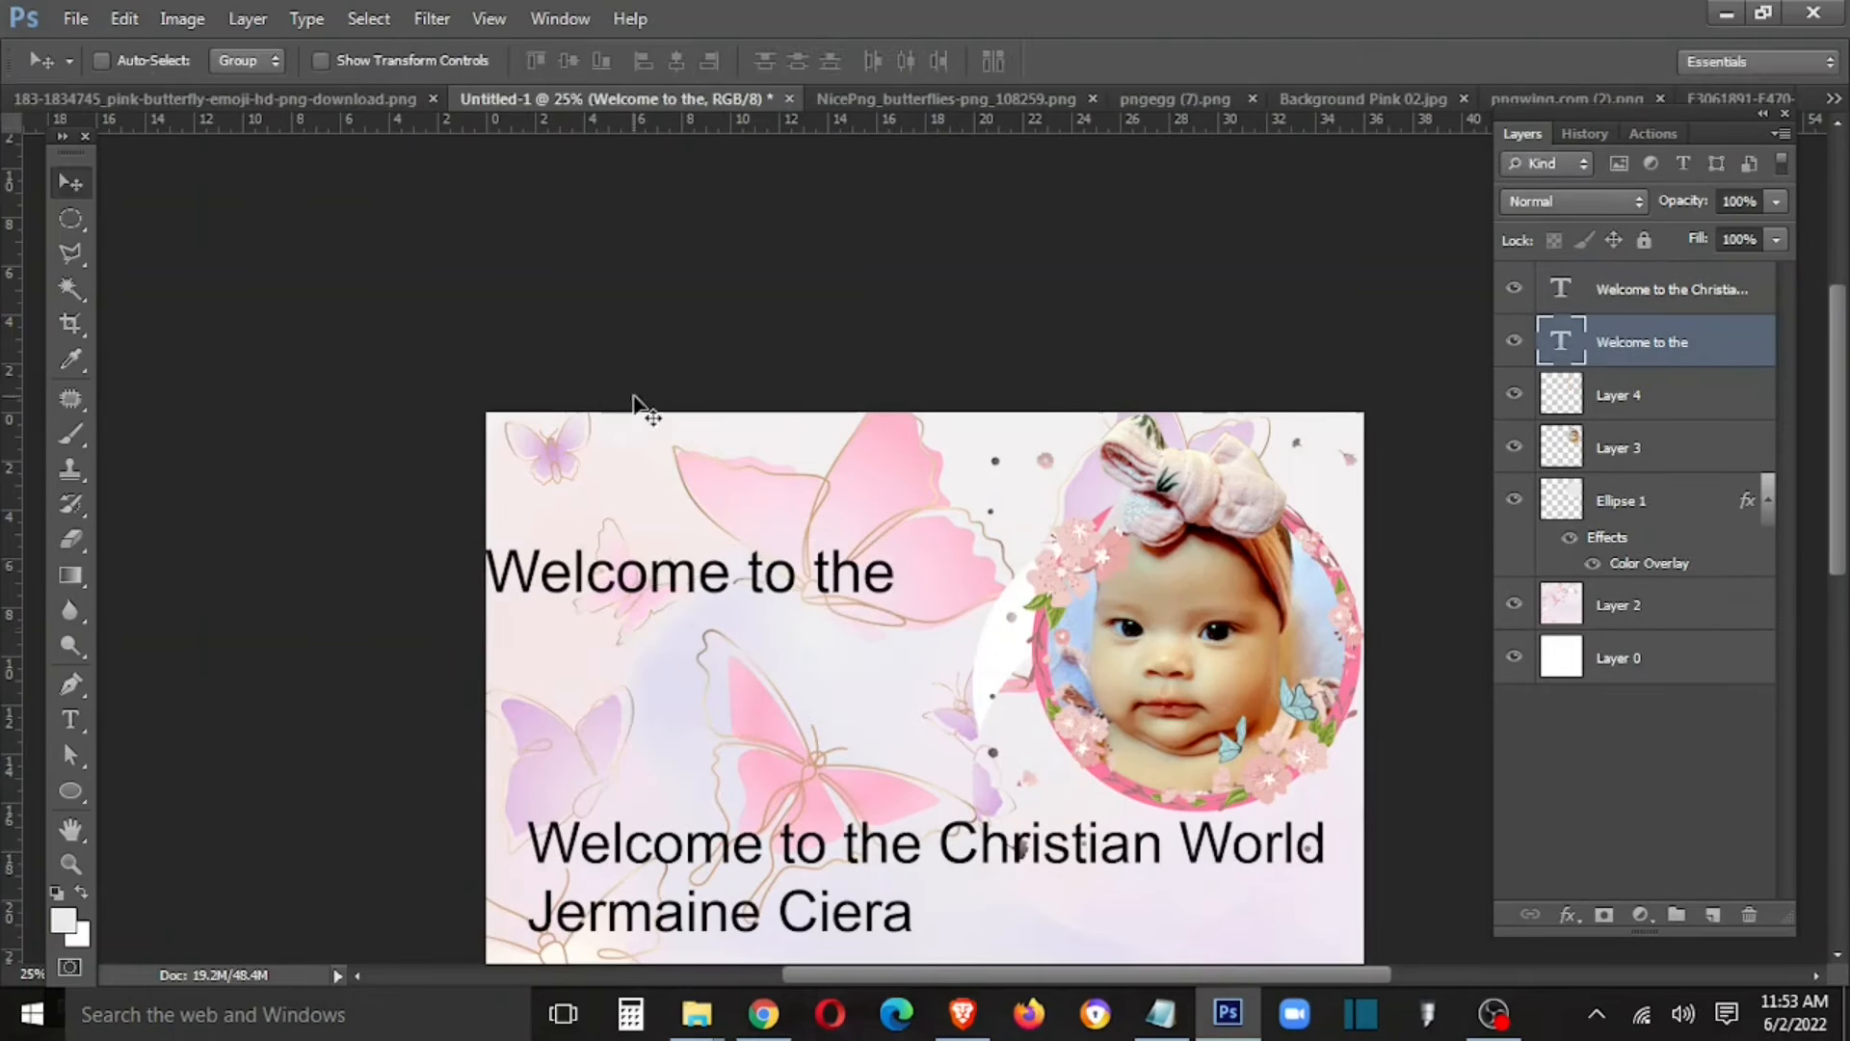
Step: Format the "Welcome to the" line in Rage Italic at about 195 pt and move it near the canvas's top edge
{"action": "key", "text": "t"}
{"action": "left_click", "coordinate": [231, 61]}
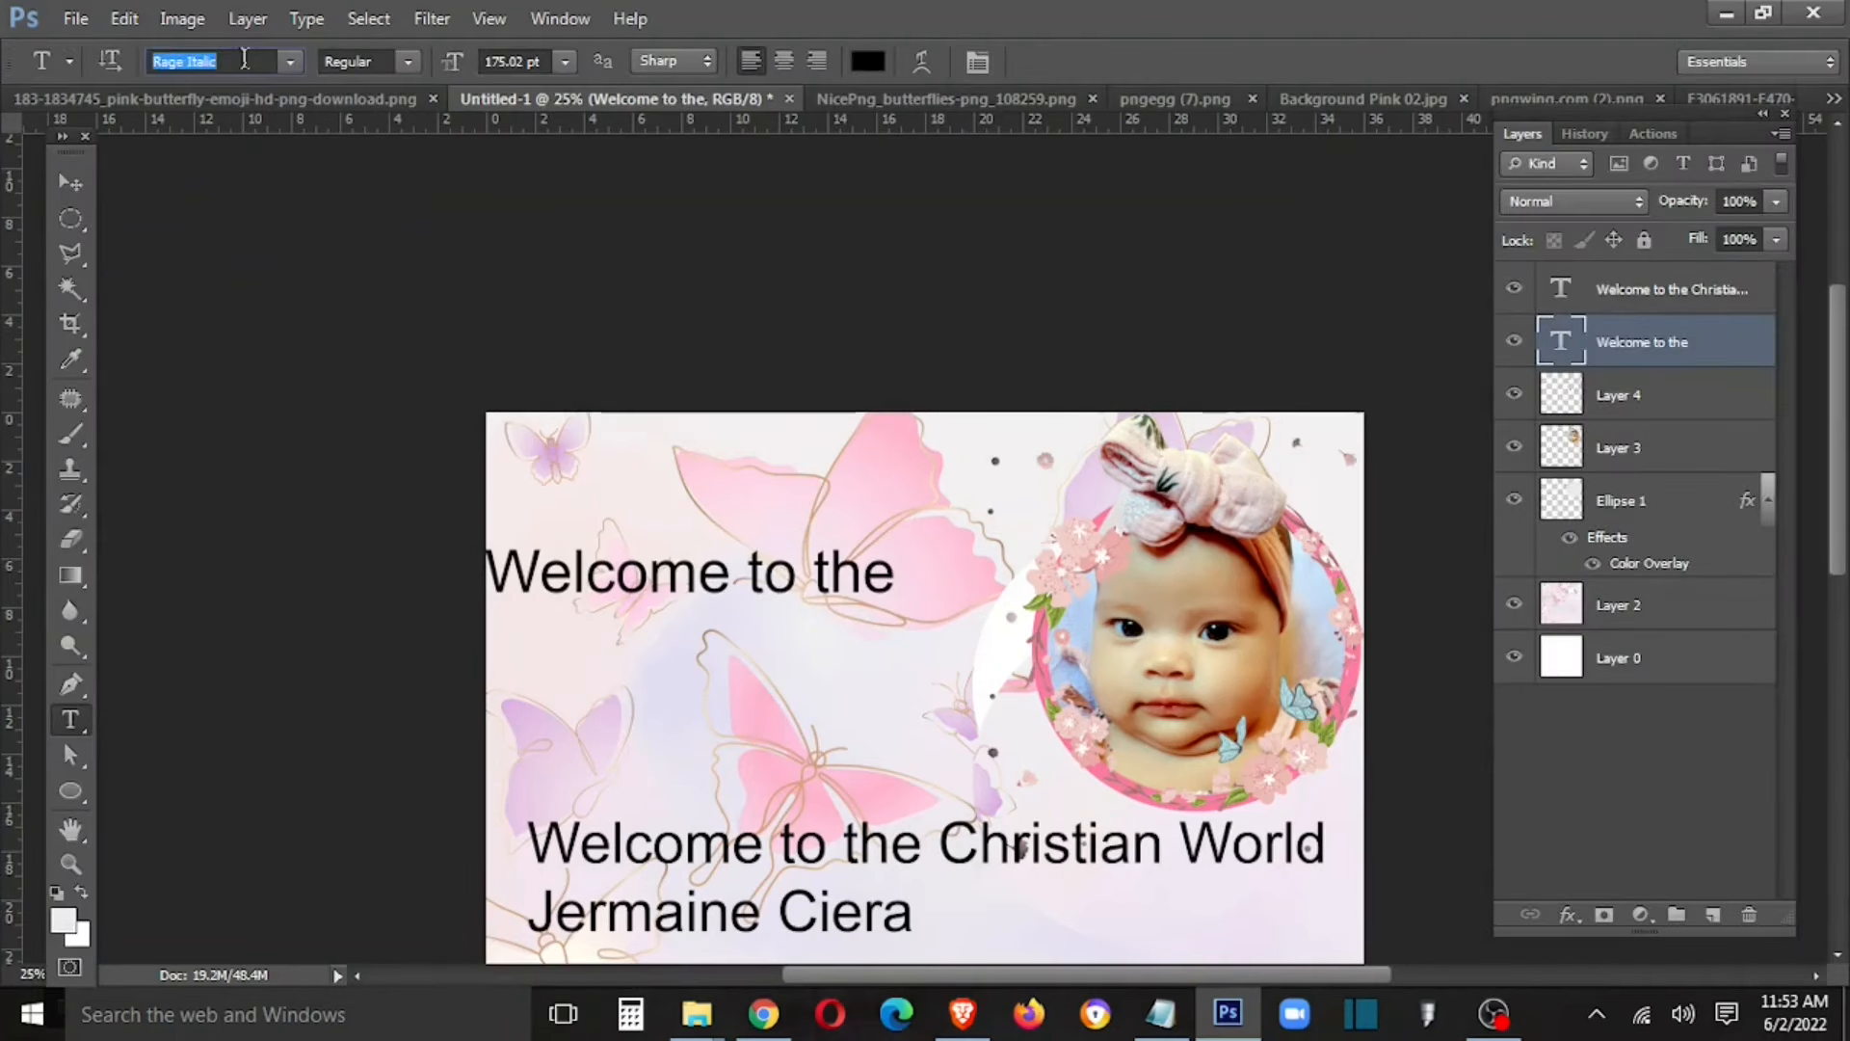
{"action": "key", "text": "Return"}
{"action": "left_click", "coordinate": [70, 184]}
{"action": "left_click_drag", "start_coordinate": [549, 466], "coordinate": [762, 496]}
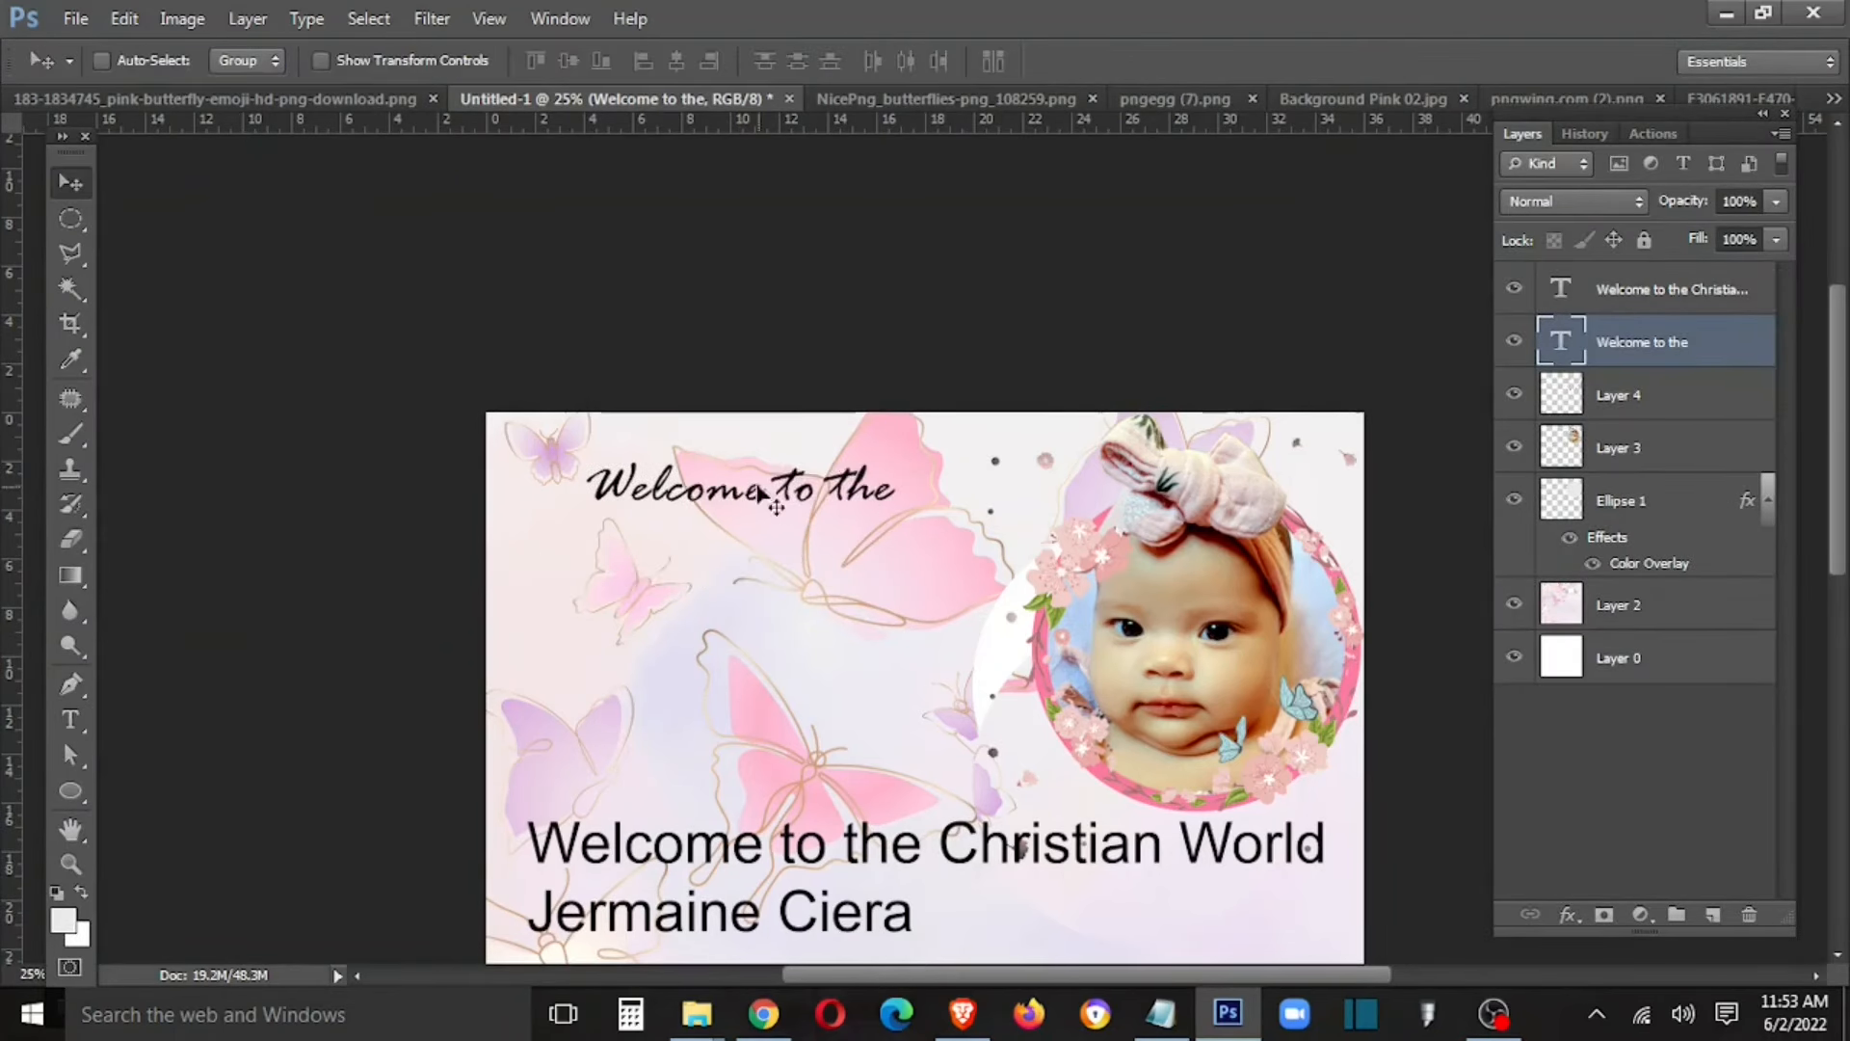
{"action": "key", "text": "ctrl+t"}
{"action": "left_click_drag", "start_coordinate": [889, 521], "coordinate": [900, 603]}
{"action": "key", "text": "Return"}
Step: Duplicate the "Welcome to the" line just below itself and change the copy's text to "Christian World"
{"action": "key", "text": "t"}
{"action": "left_click", "coordinate": [920, 599]}
{"action": "key", "text": "ctrl+a"}
{"action": "type", "text": "C"}
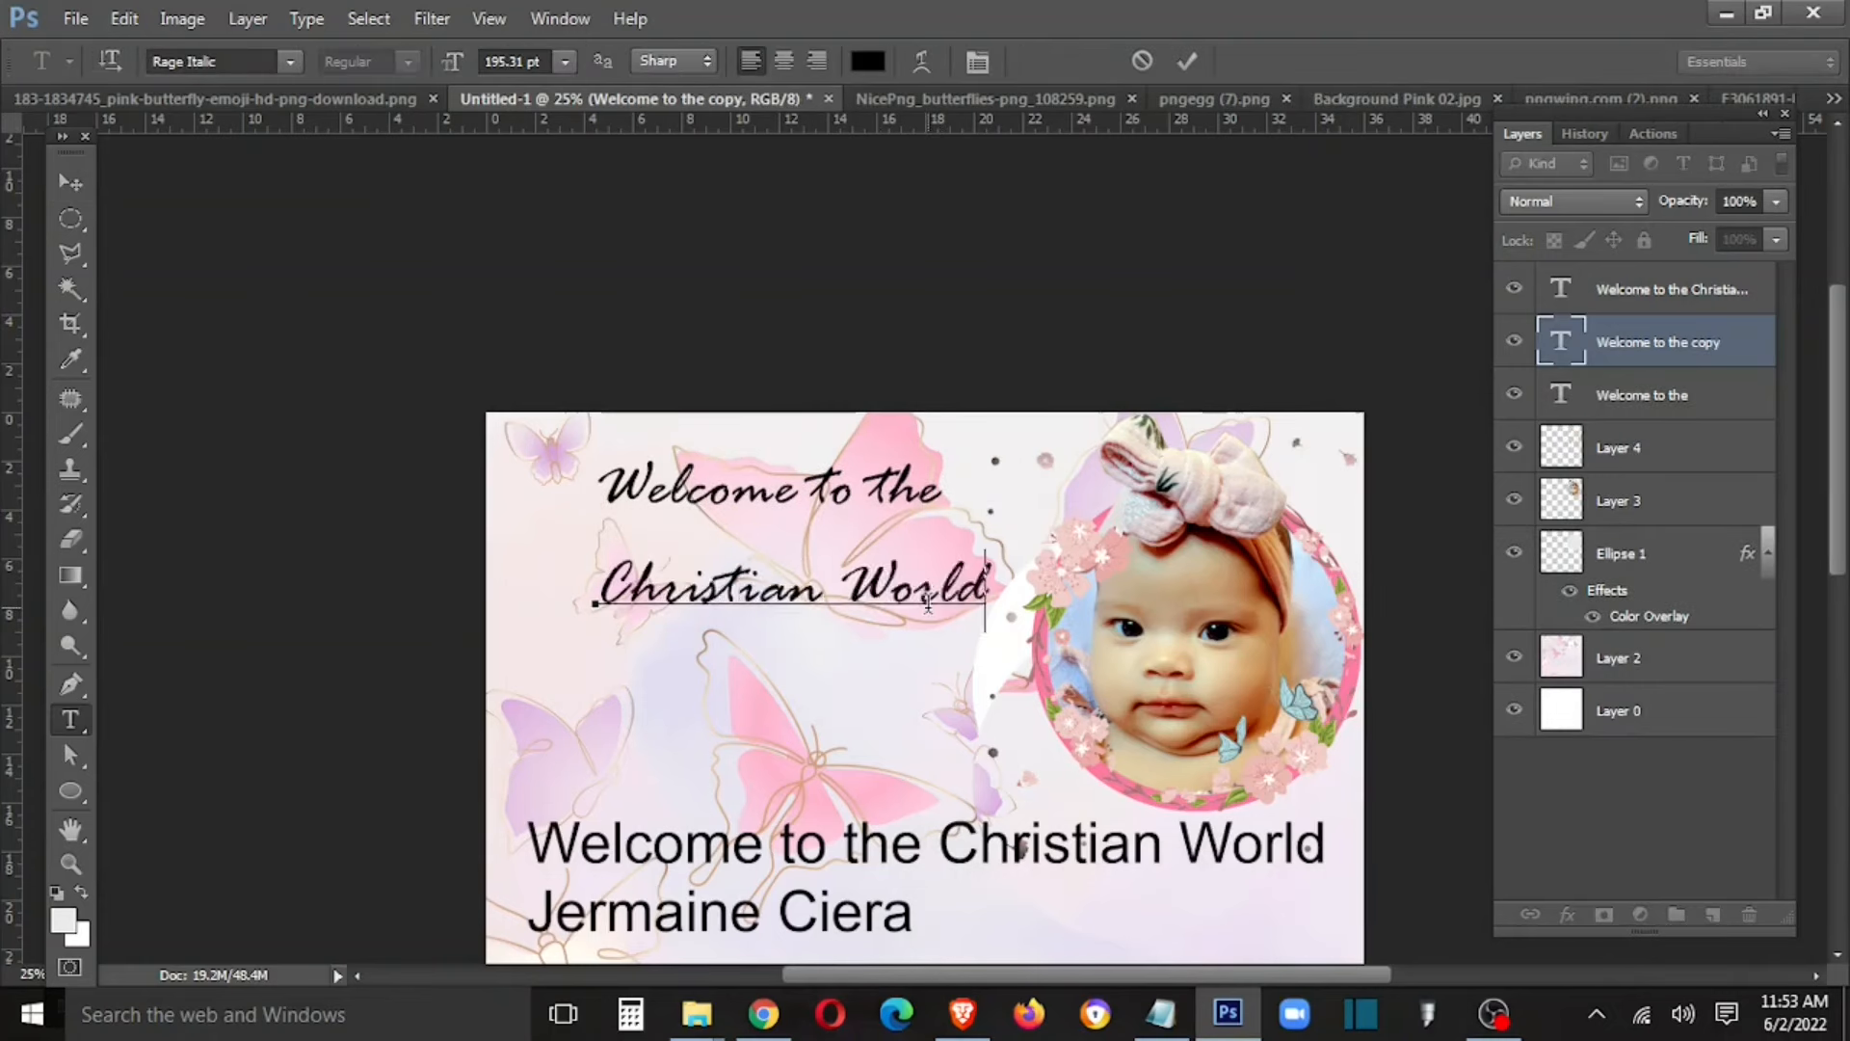
{"action": "key", "text": "ctrl+Return"}
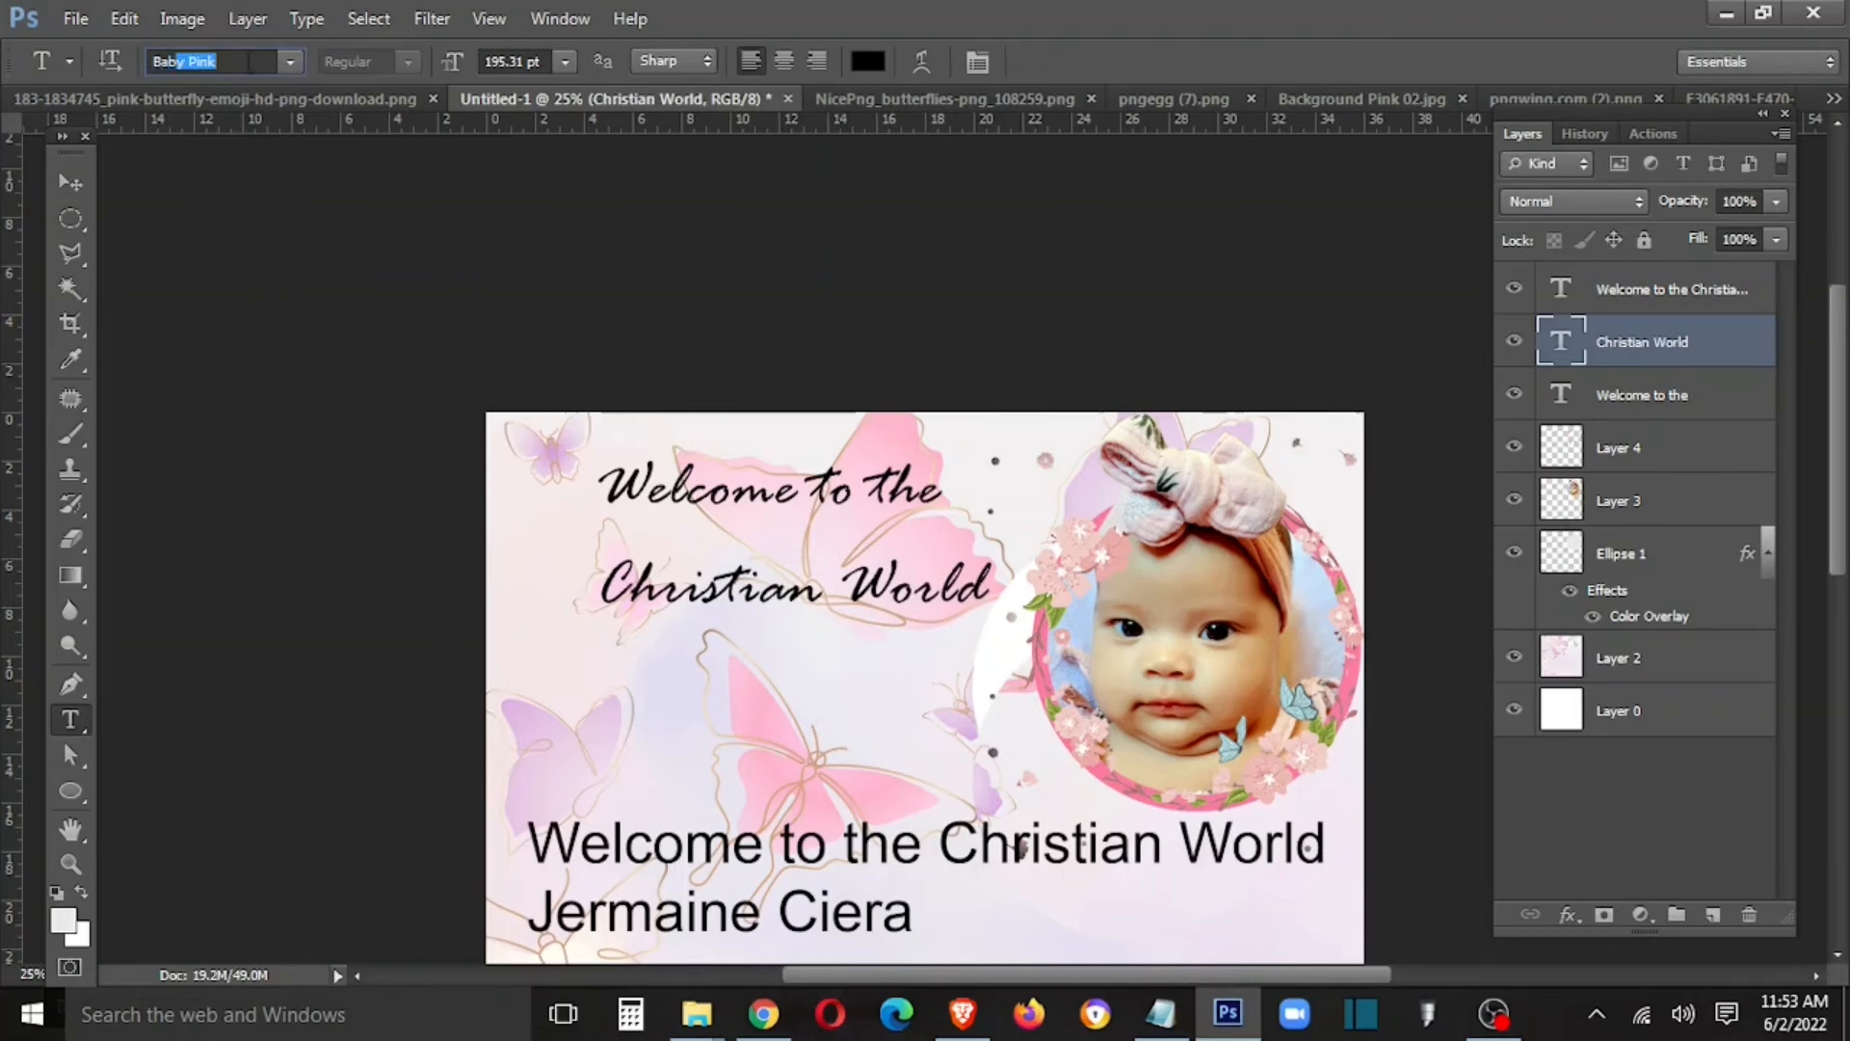
Step: Try the fonts Baby Pink and Oh My Baby on the "Christian World" line
{"action": "key", "text": "Return"}
{"action": "left_click", "coordinate": [199, 63]}
{"action": "type", "text": "Oh"}
{"action": "key", "text": "Return"}
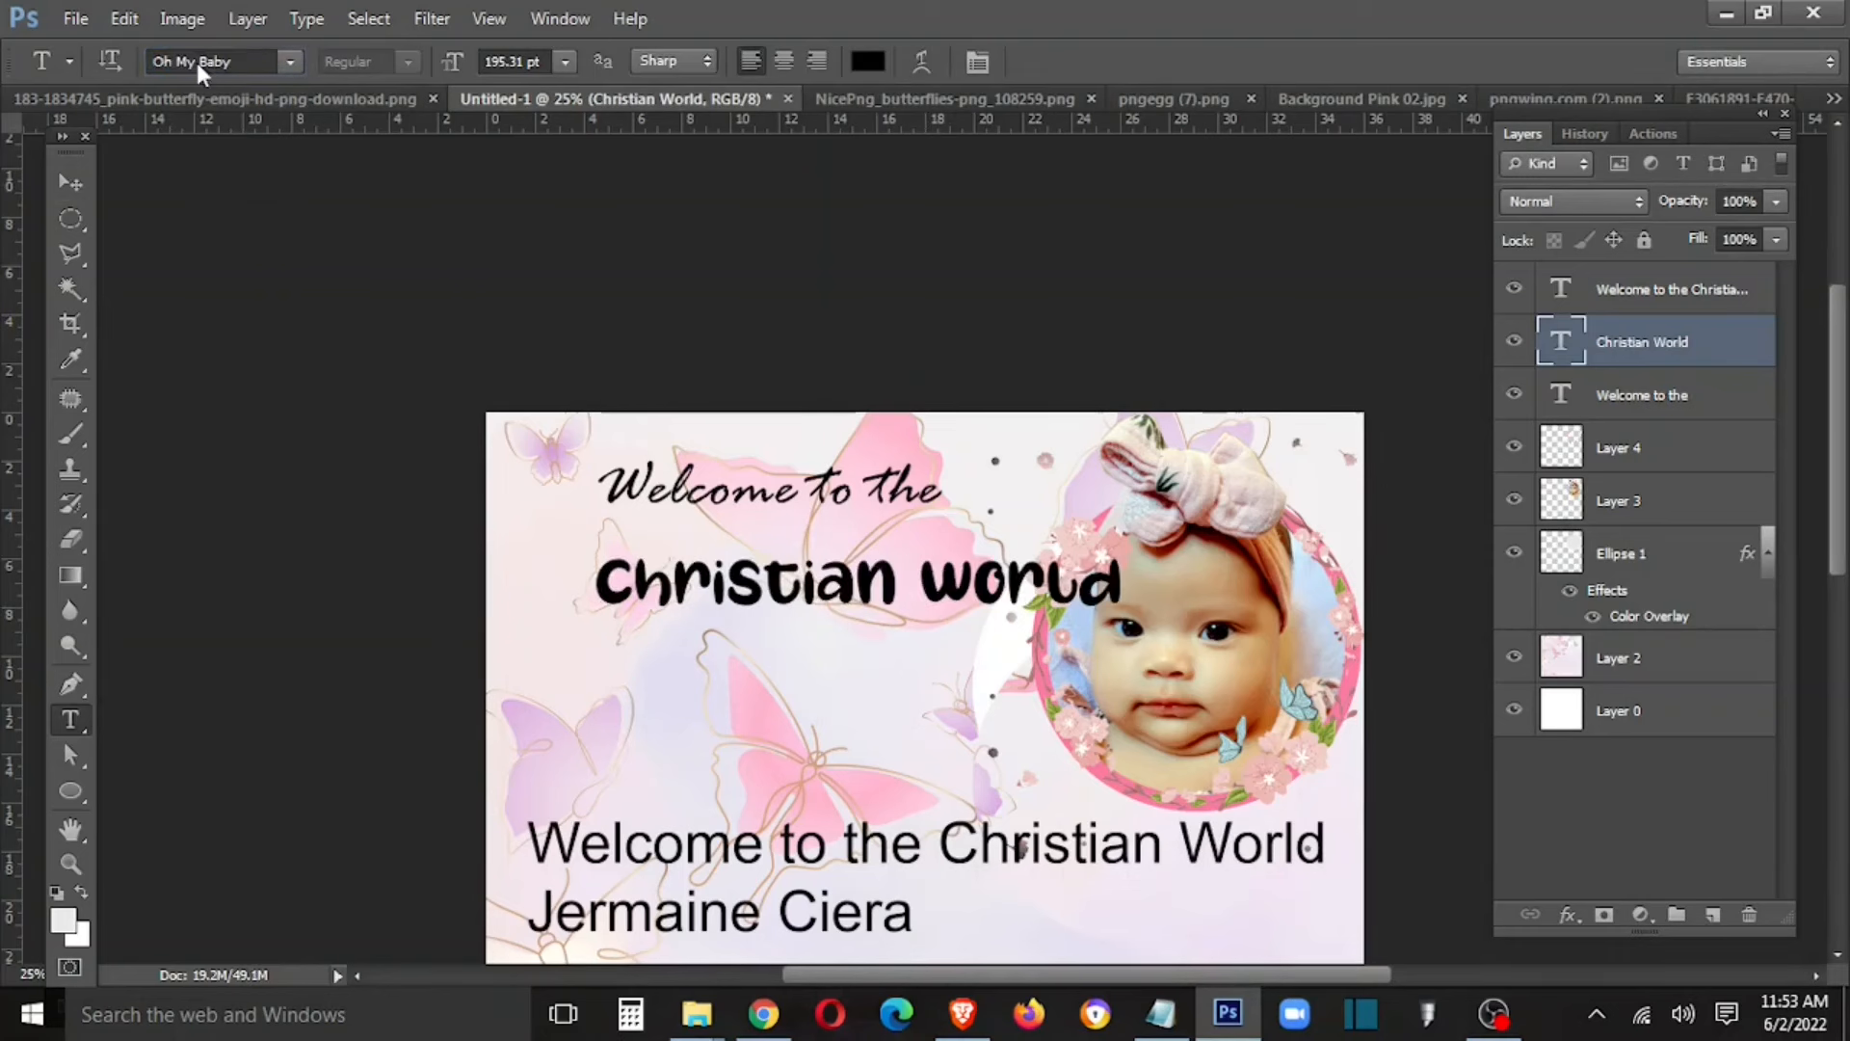
Step: Move "Christian World" close beneath "Welcome to the" and set its font to Comic Sans MS
{"action": "key", "text": "v"}
{"action": "left_click_drag", "start_coordinate": [976, 596], "coordinate": [884, 569]}
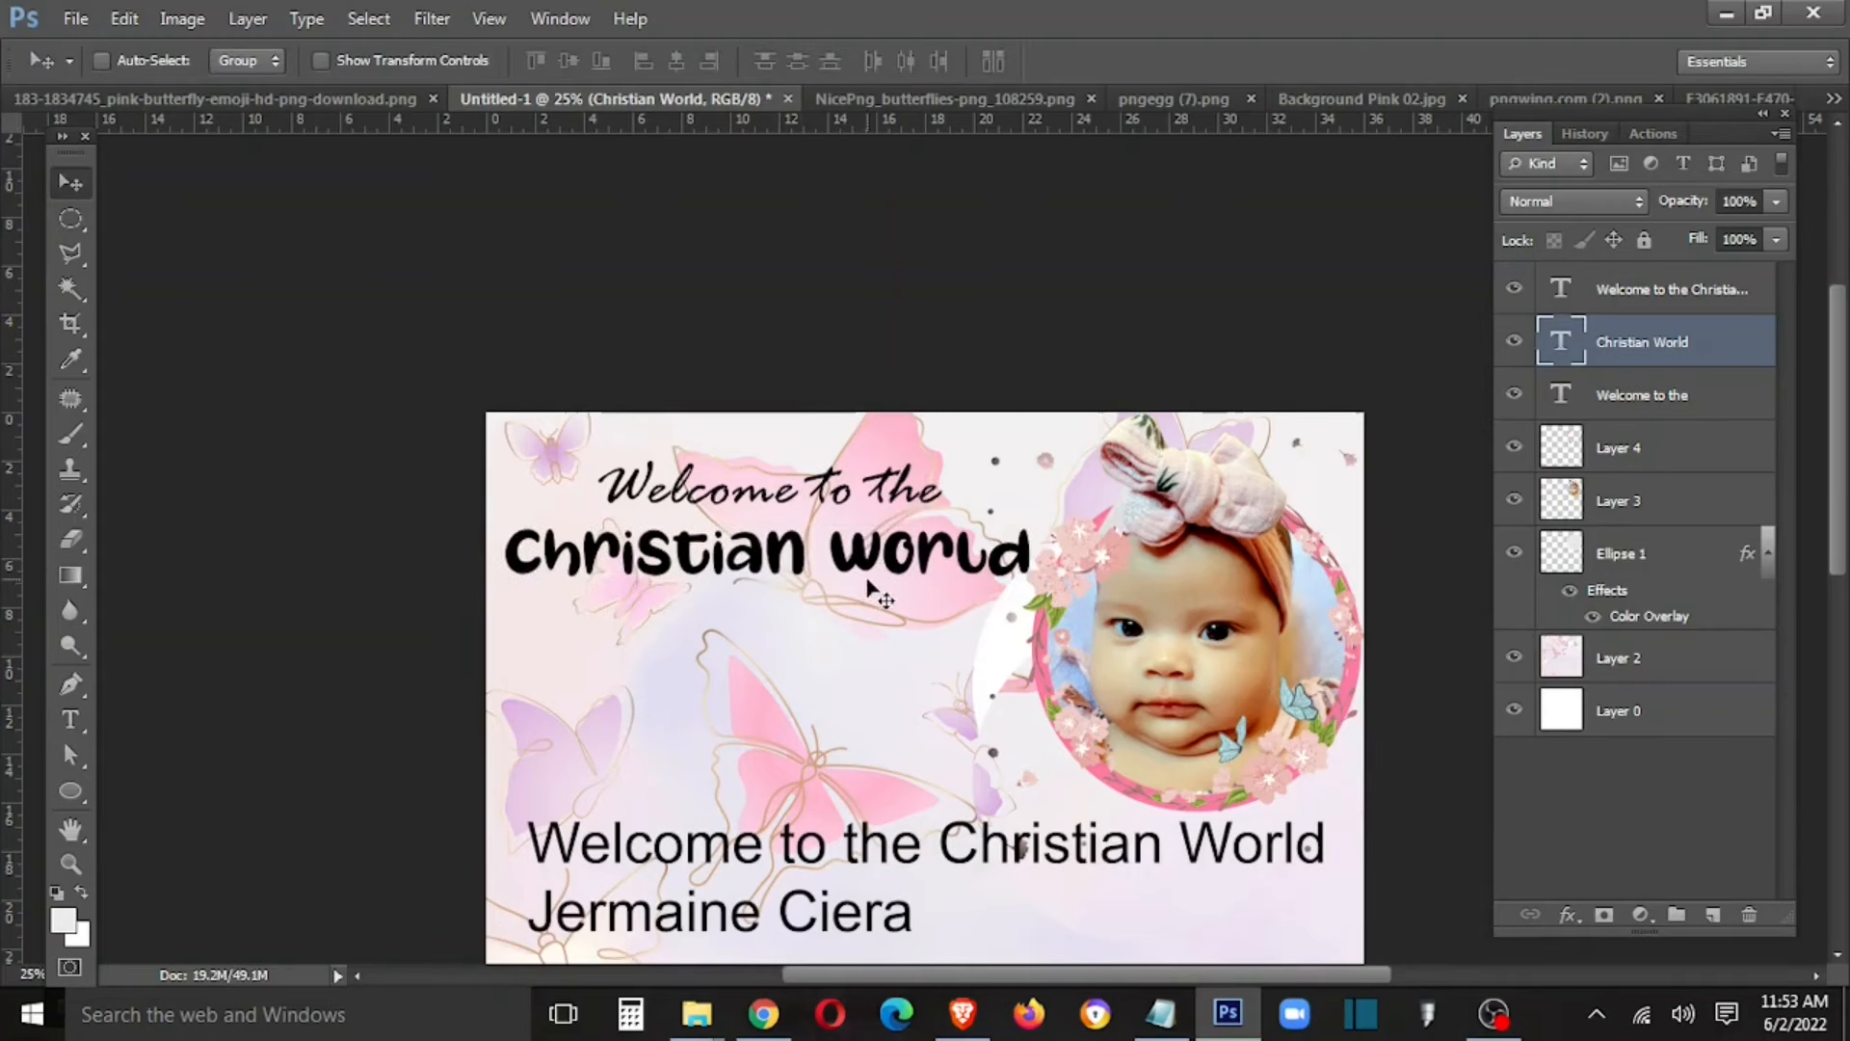
{"action": "double_click", "coordinate": [879, 575]}
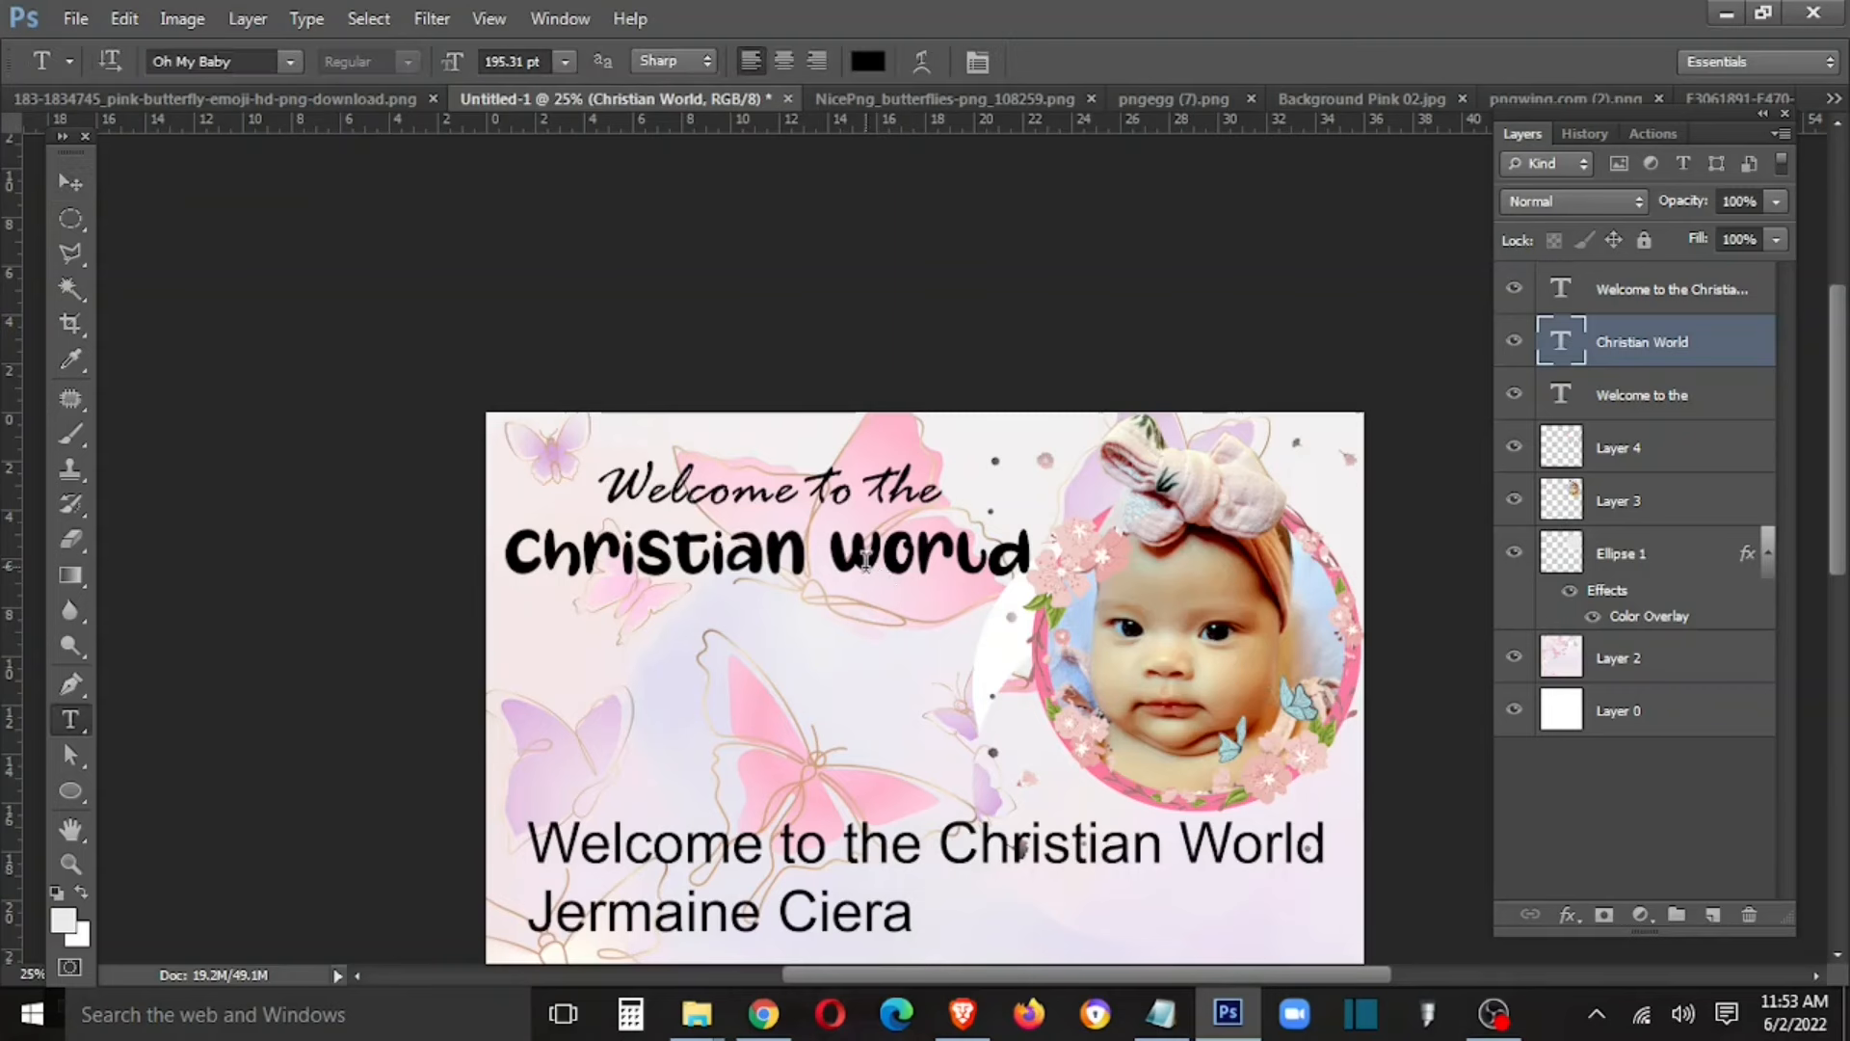
{"action": "left_click", "coordinate": [188, 61]}
{"action": "type", "text": "Comic Sans MS"}
{"action": "key", "text": "Return"}
{"action": "key", "text": "ctrl+Return"}
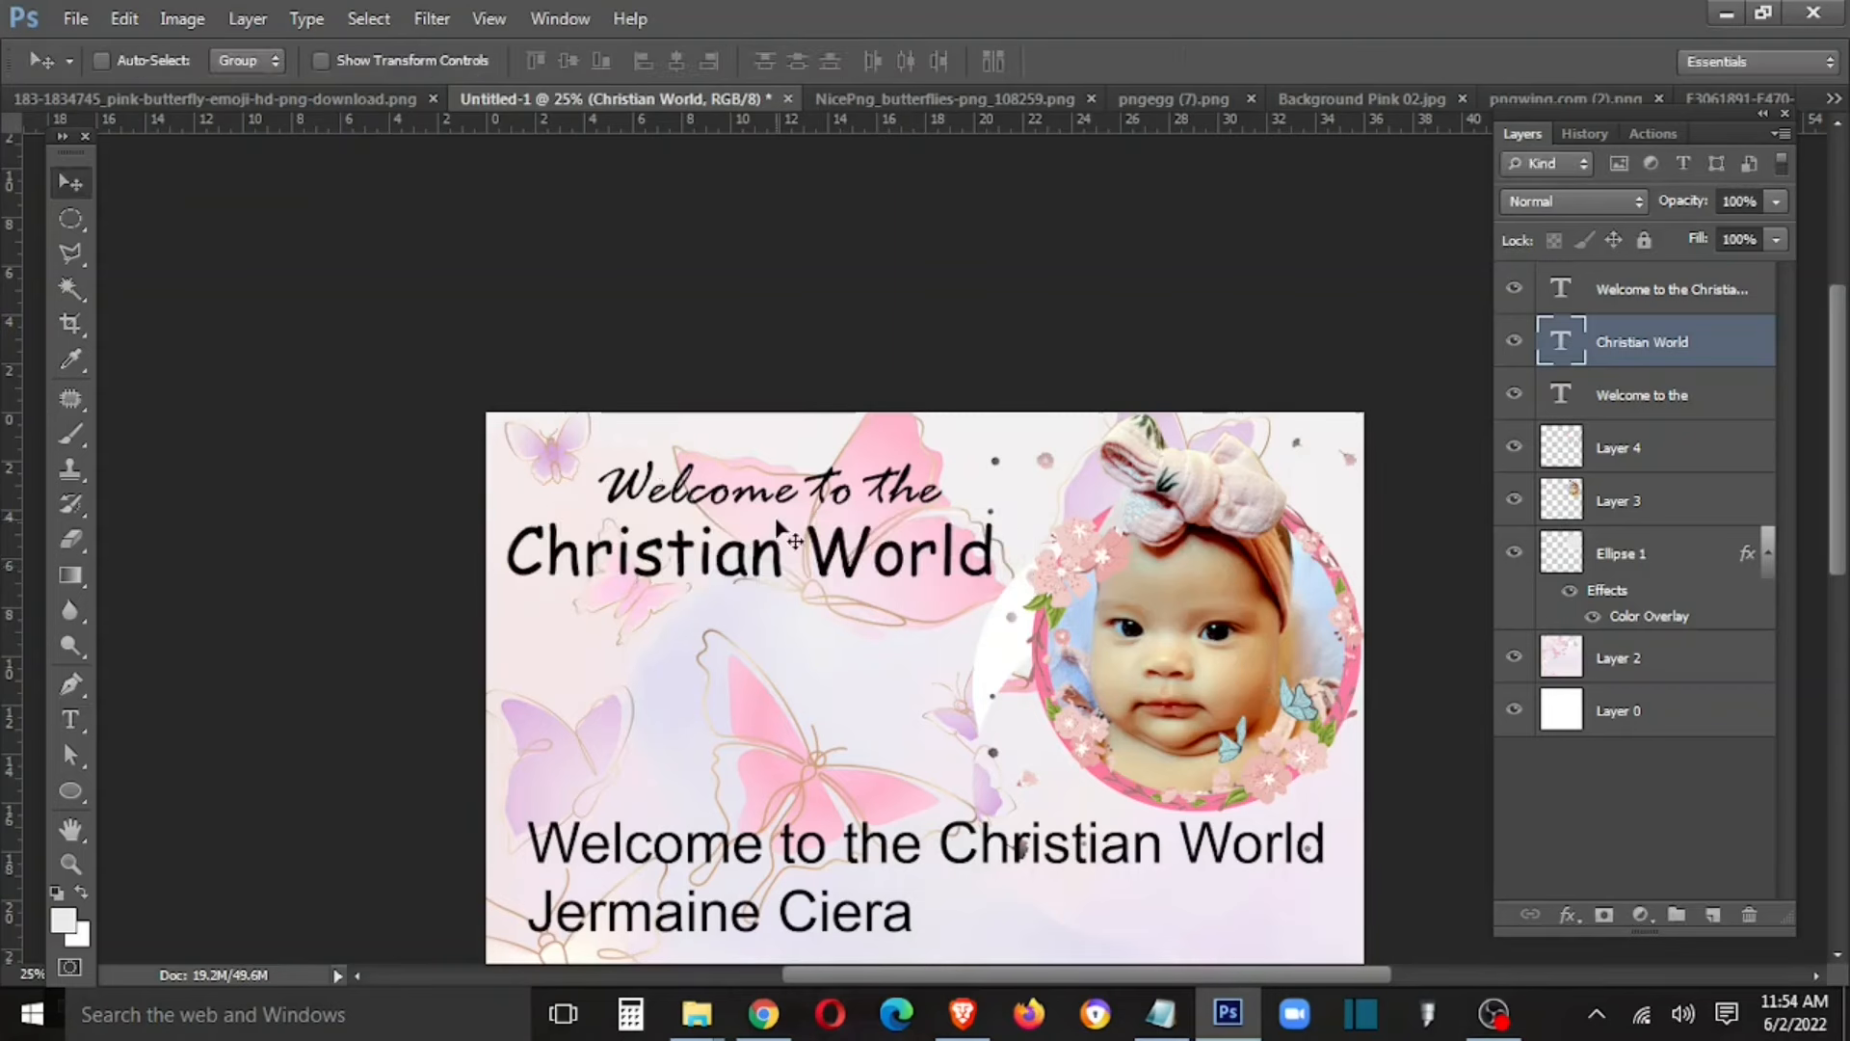
Step: Enlarge "Christian World" slightly and move both heading lines a little higher on the canvas
{"action": "key", "text": "ctrl+t"}
{"action": "left_click_drag", "start_coordinate": [995, 511], "coordinate": [1027, 506]}
{"action": "key", "text": "Return"}
{"action": "right_click", "coordinate": [829, 482]}
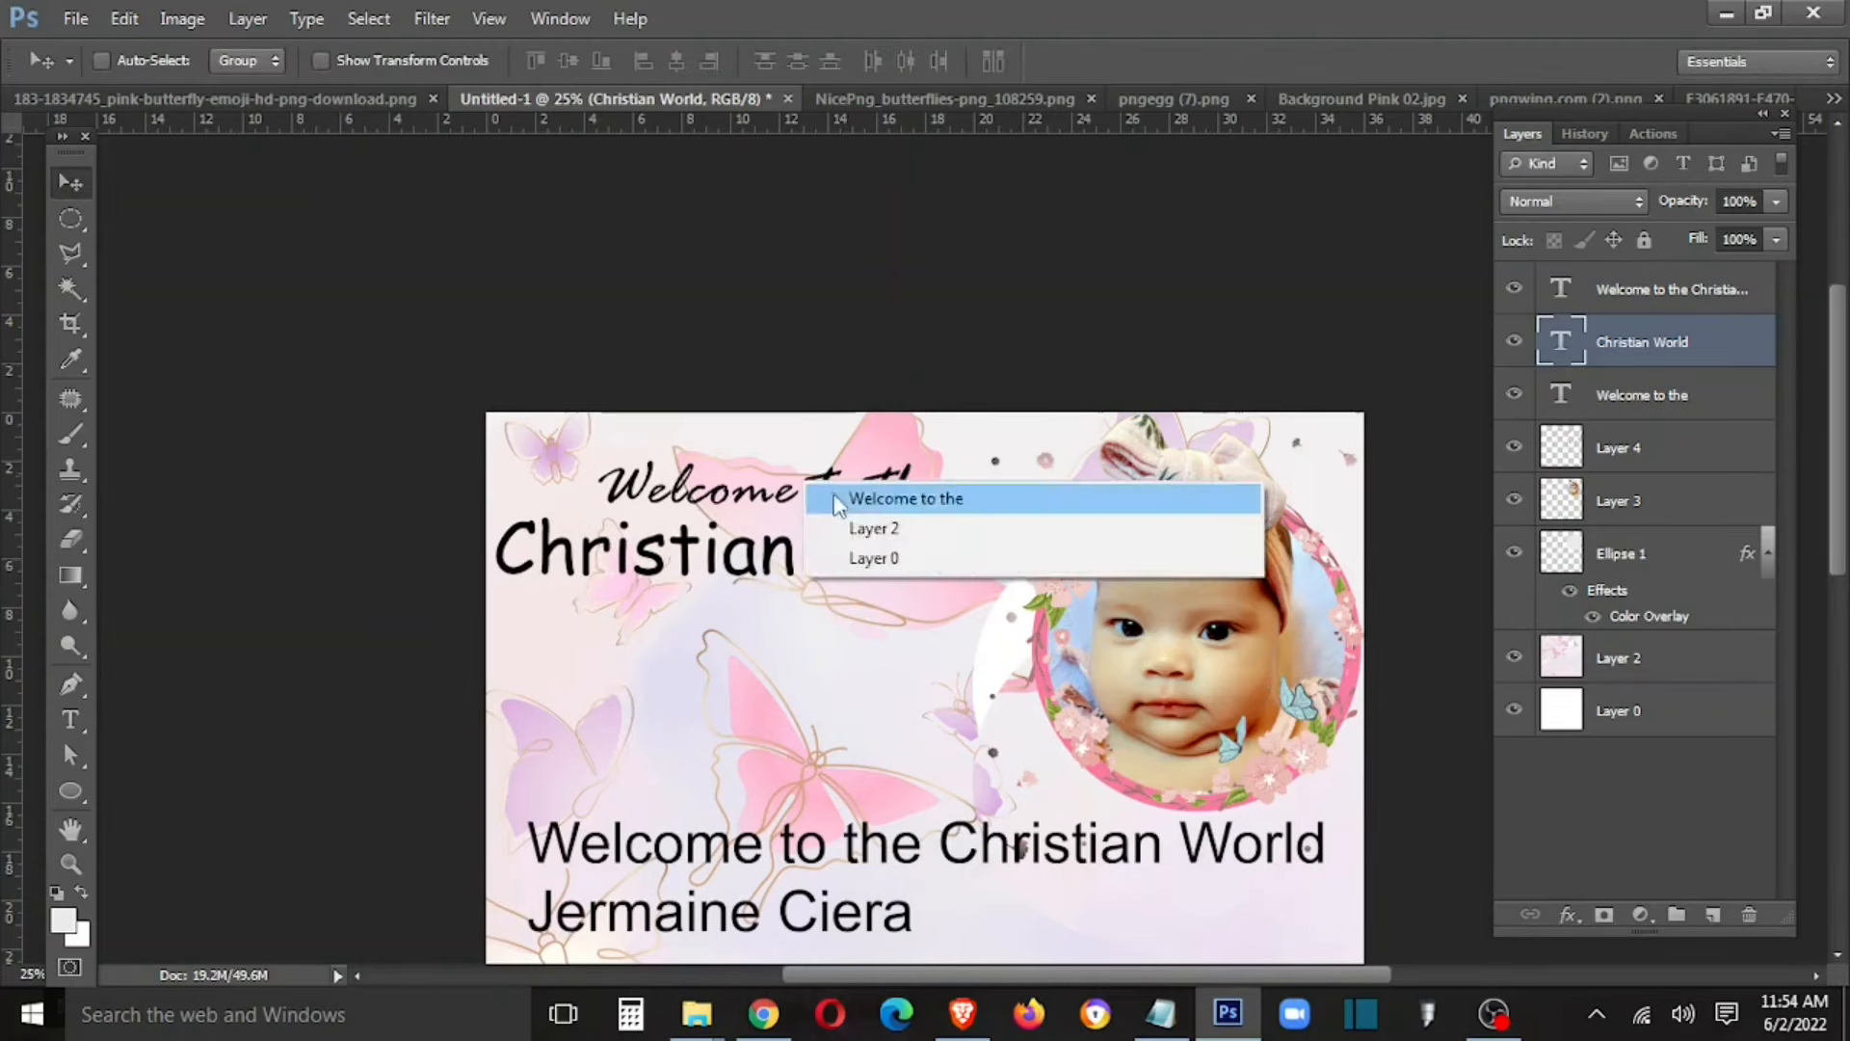
{"action": "left_click", "coordinate": [870, 496], "text": "shift"}
{"action": "left_click_drag", "start_coordinate": [870, 481], "coordinate": [870, 466]}
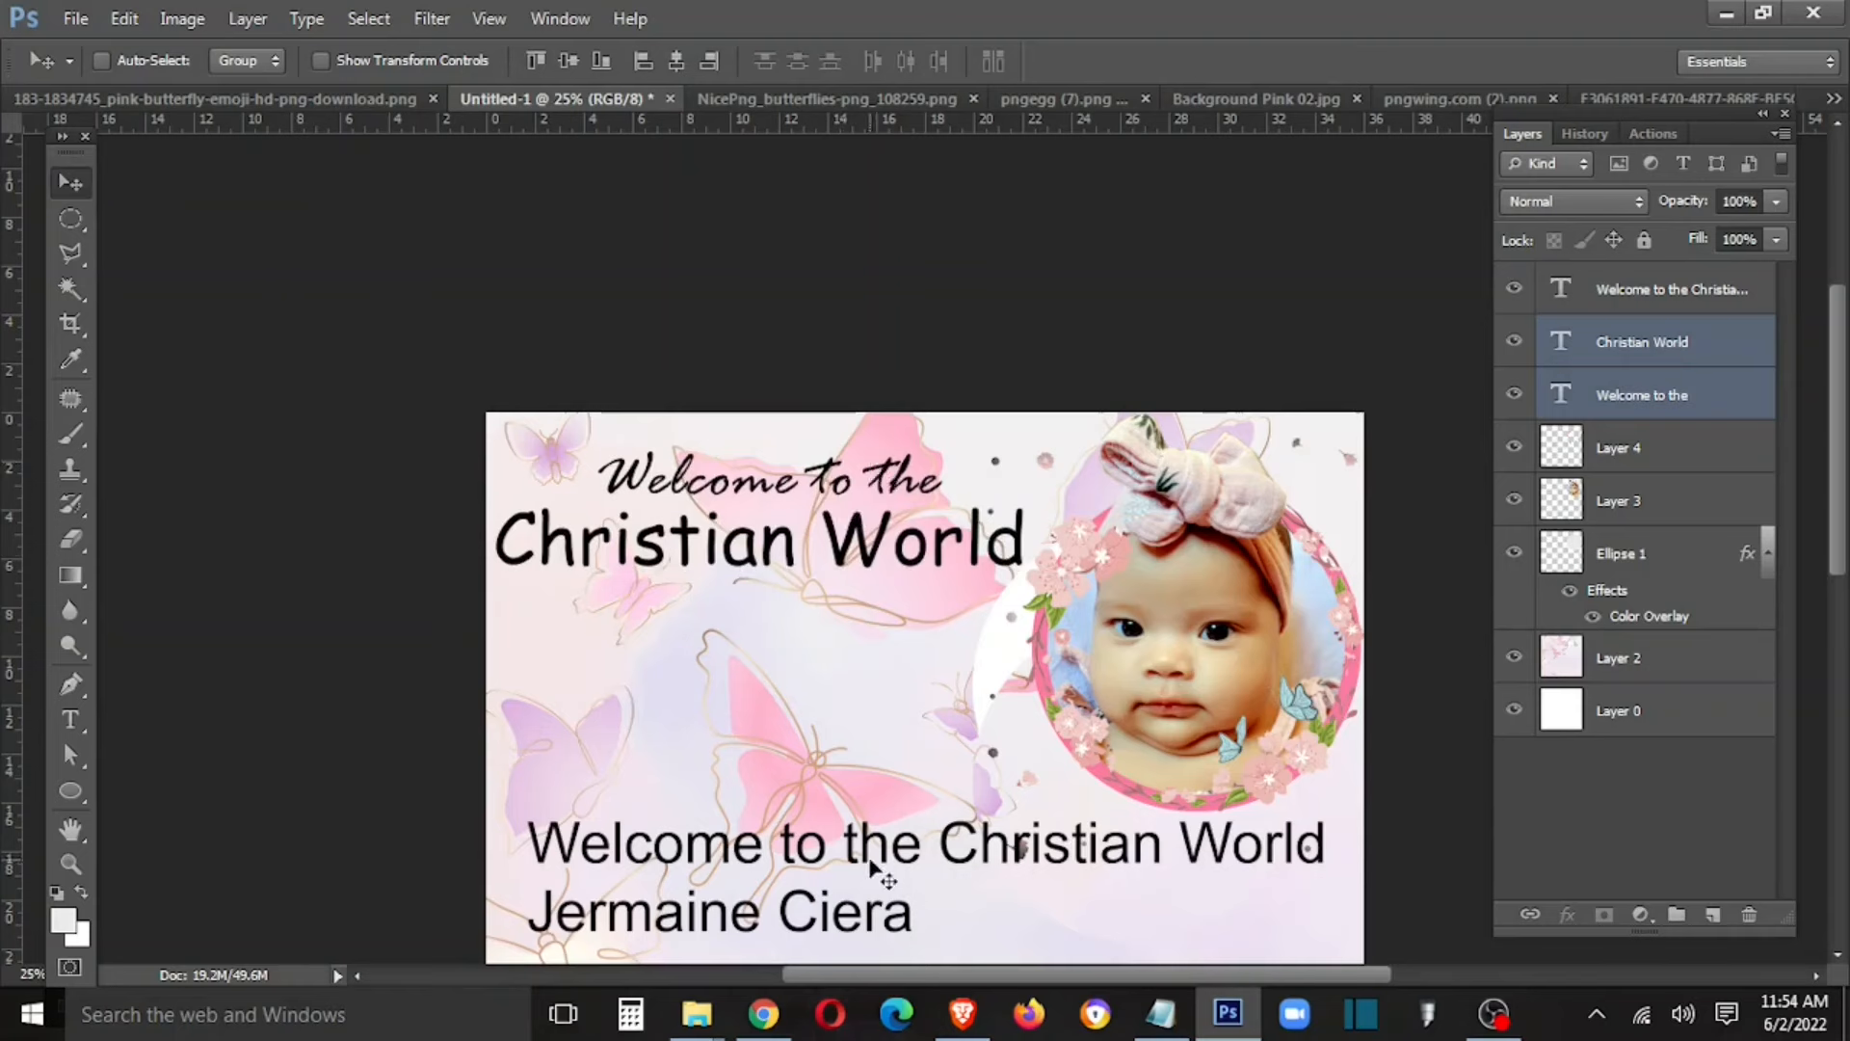
Step: Delete the welcome wording from the lower text block so only the baby's name remains
{"action": "key", "text": "t"}
{"action": "left_click", "coordinate": [512, 845]}
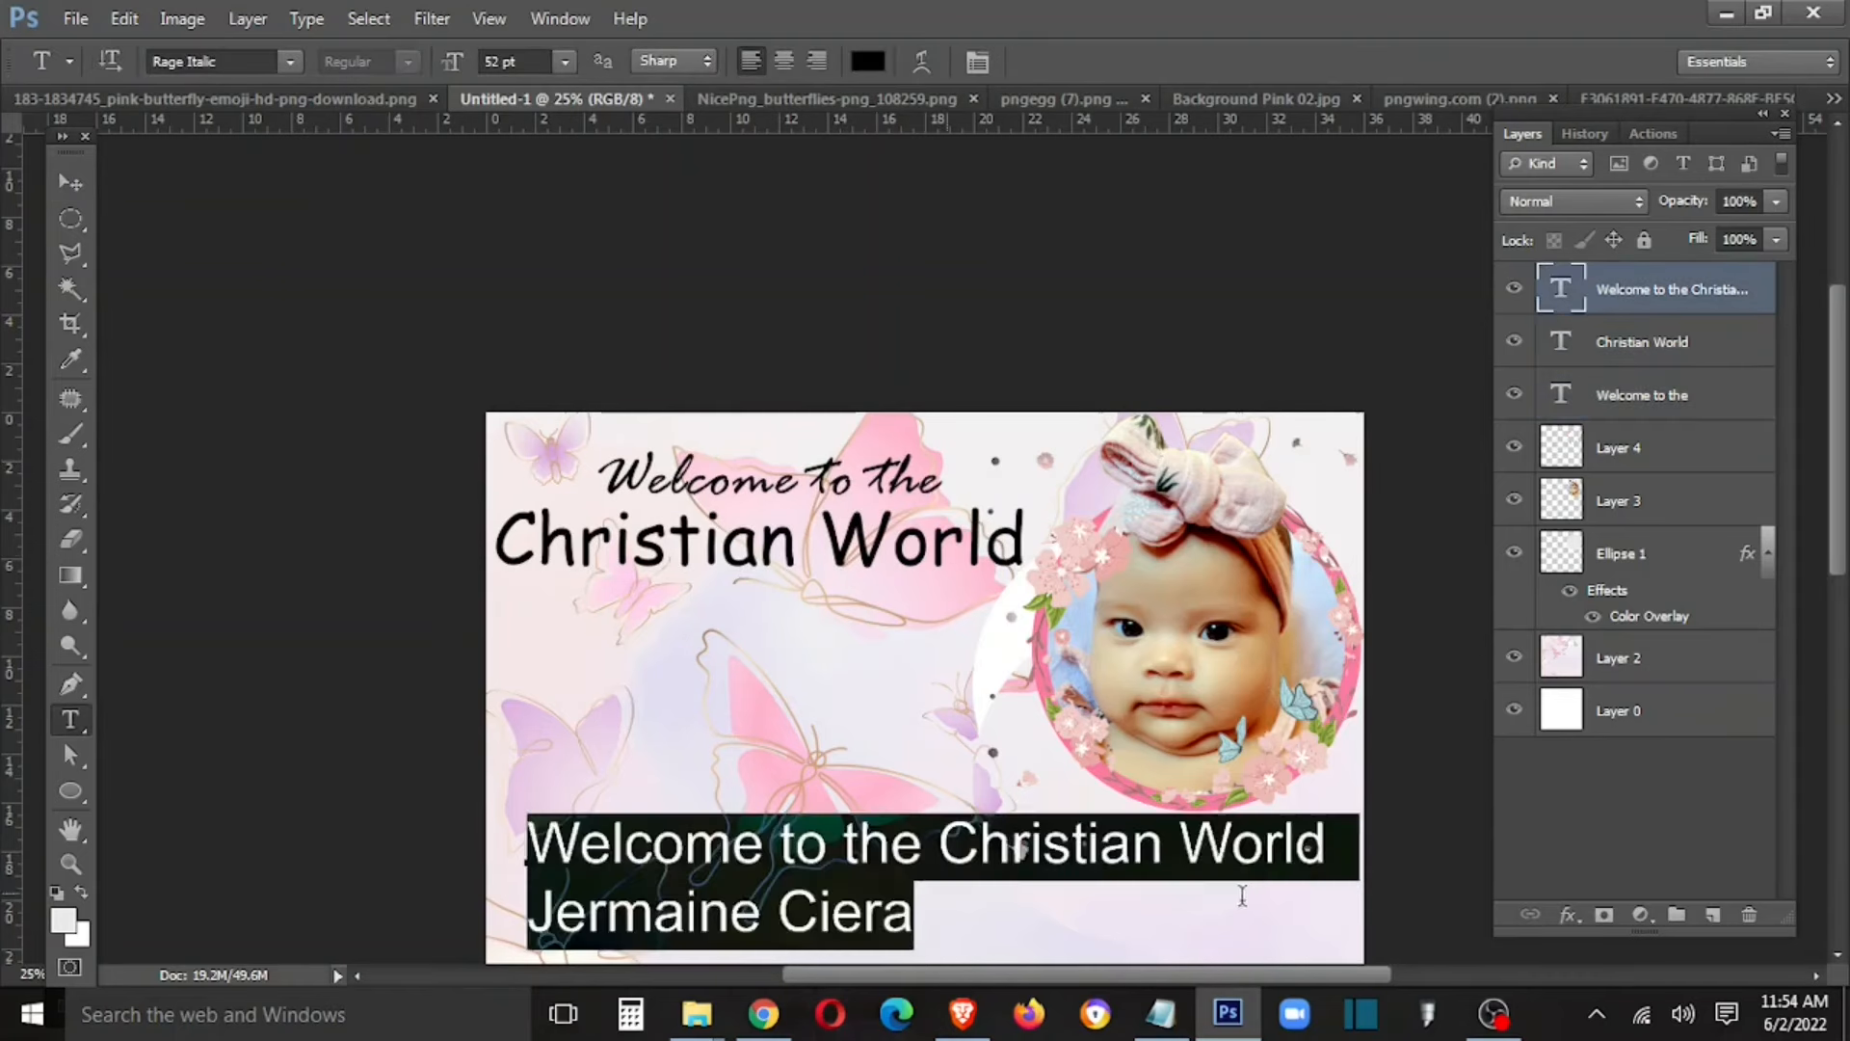
{"action": "left_click", "coordinate": [862, 848]}
{"action": "left_click_drag", "start_coordinate": [531, 826], "coordinate": [1298, 848]}
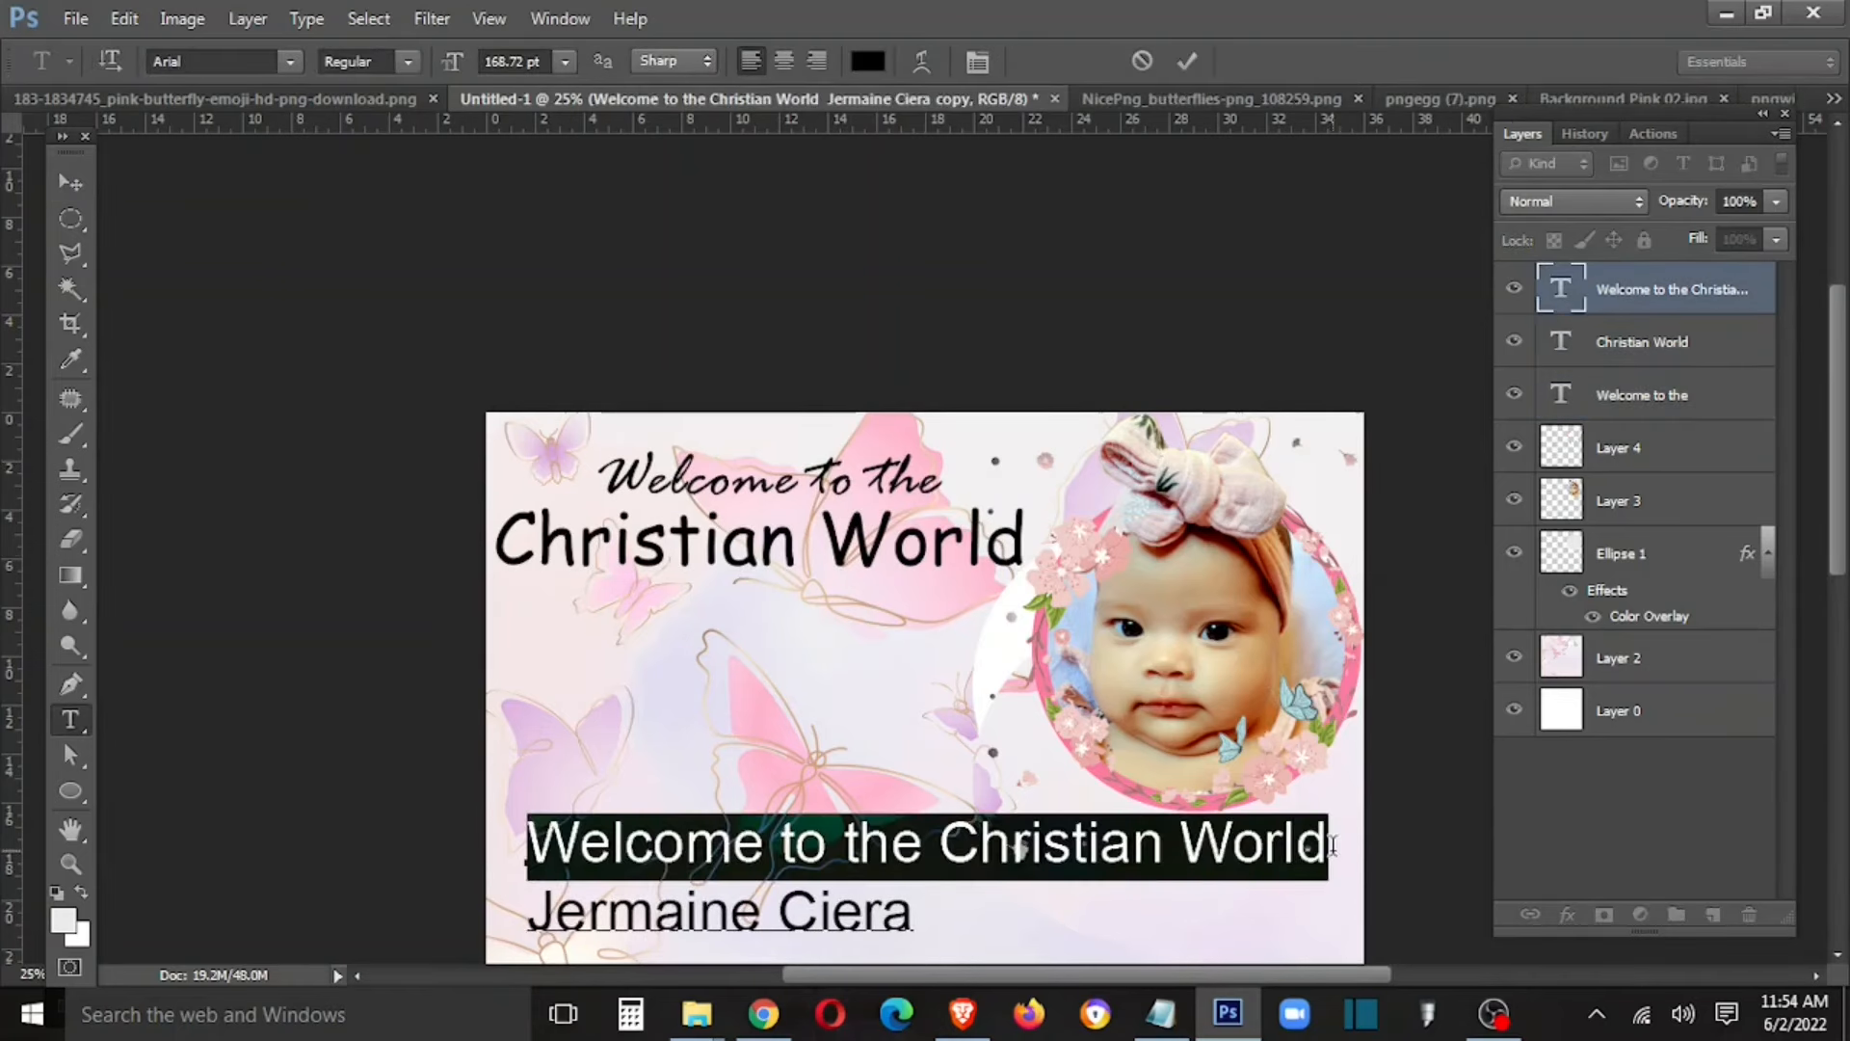
{"action": "key", "text": "BackSpace"}
{"action": "key", "text": "Delete"}
{"action": "key", "text": "Delete"}
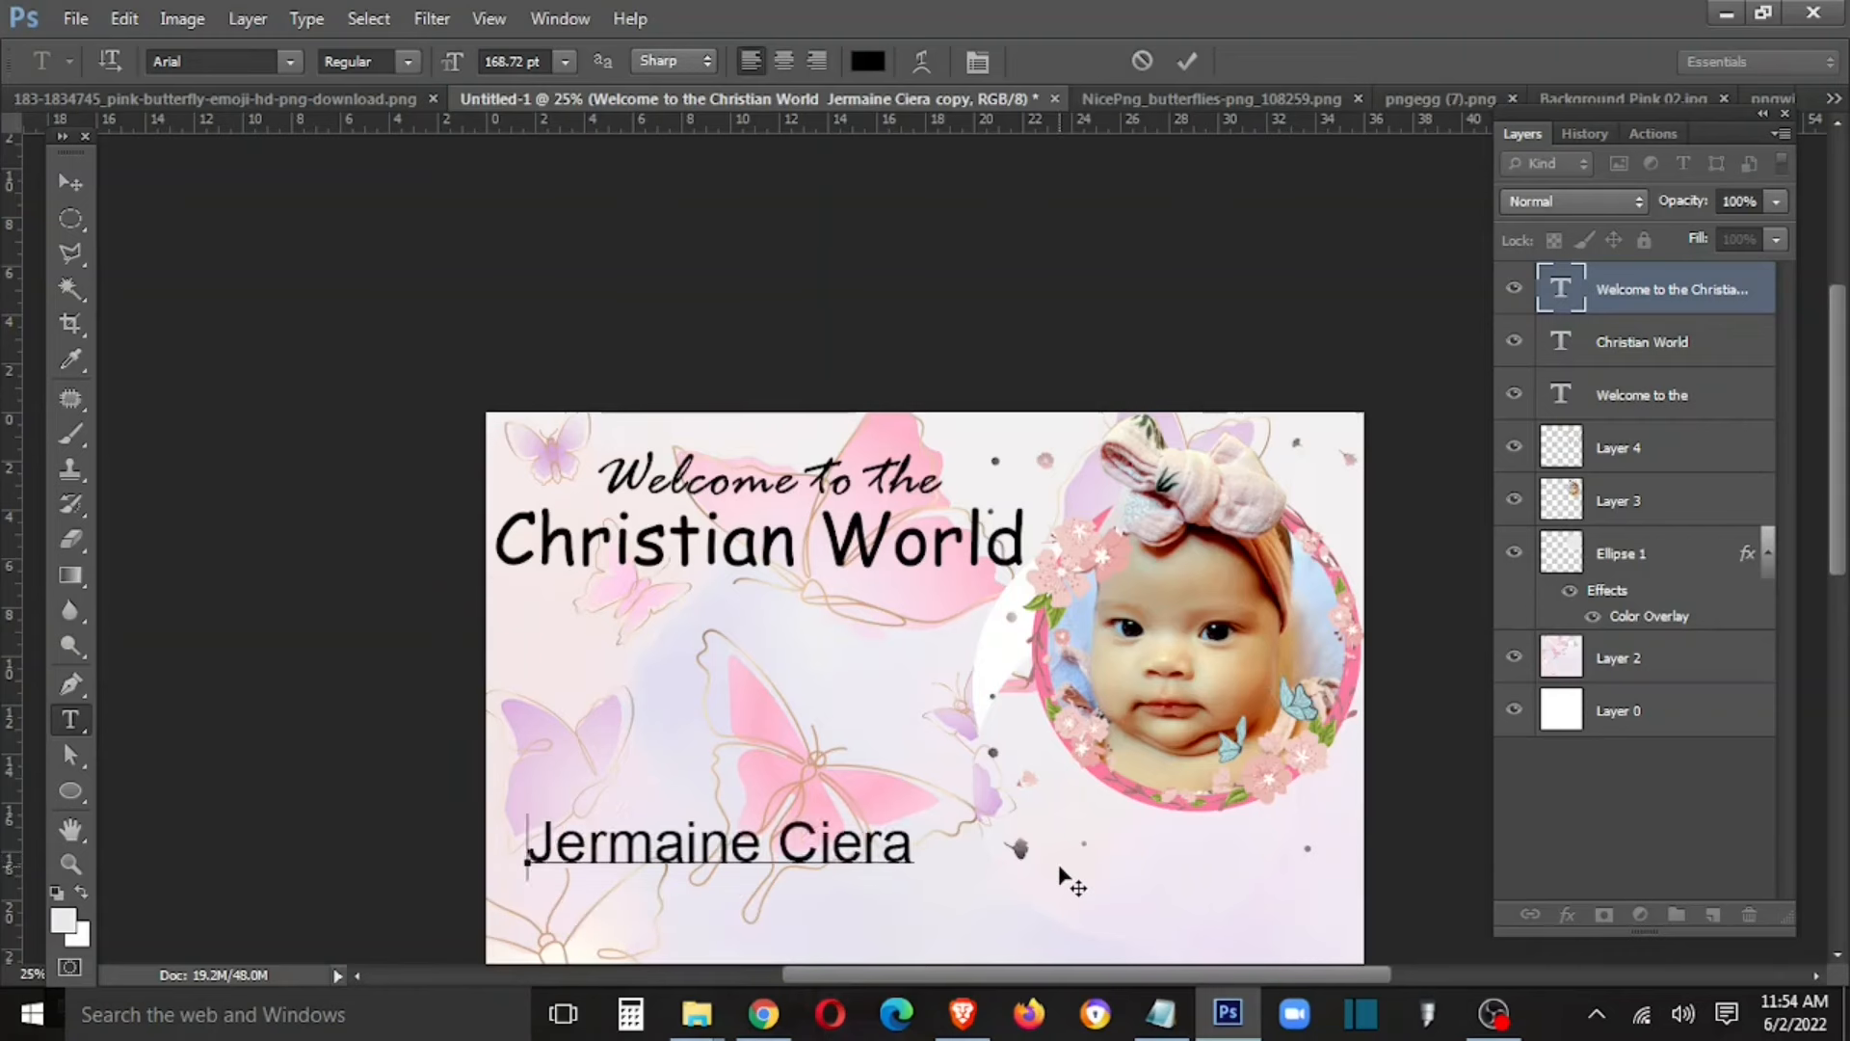
{"action": "type", "text": "J"}
{"action": "key", "text": "ctrl+Return"}
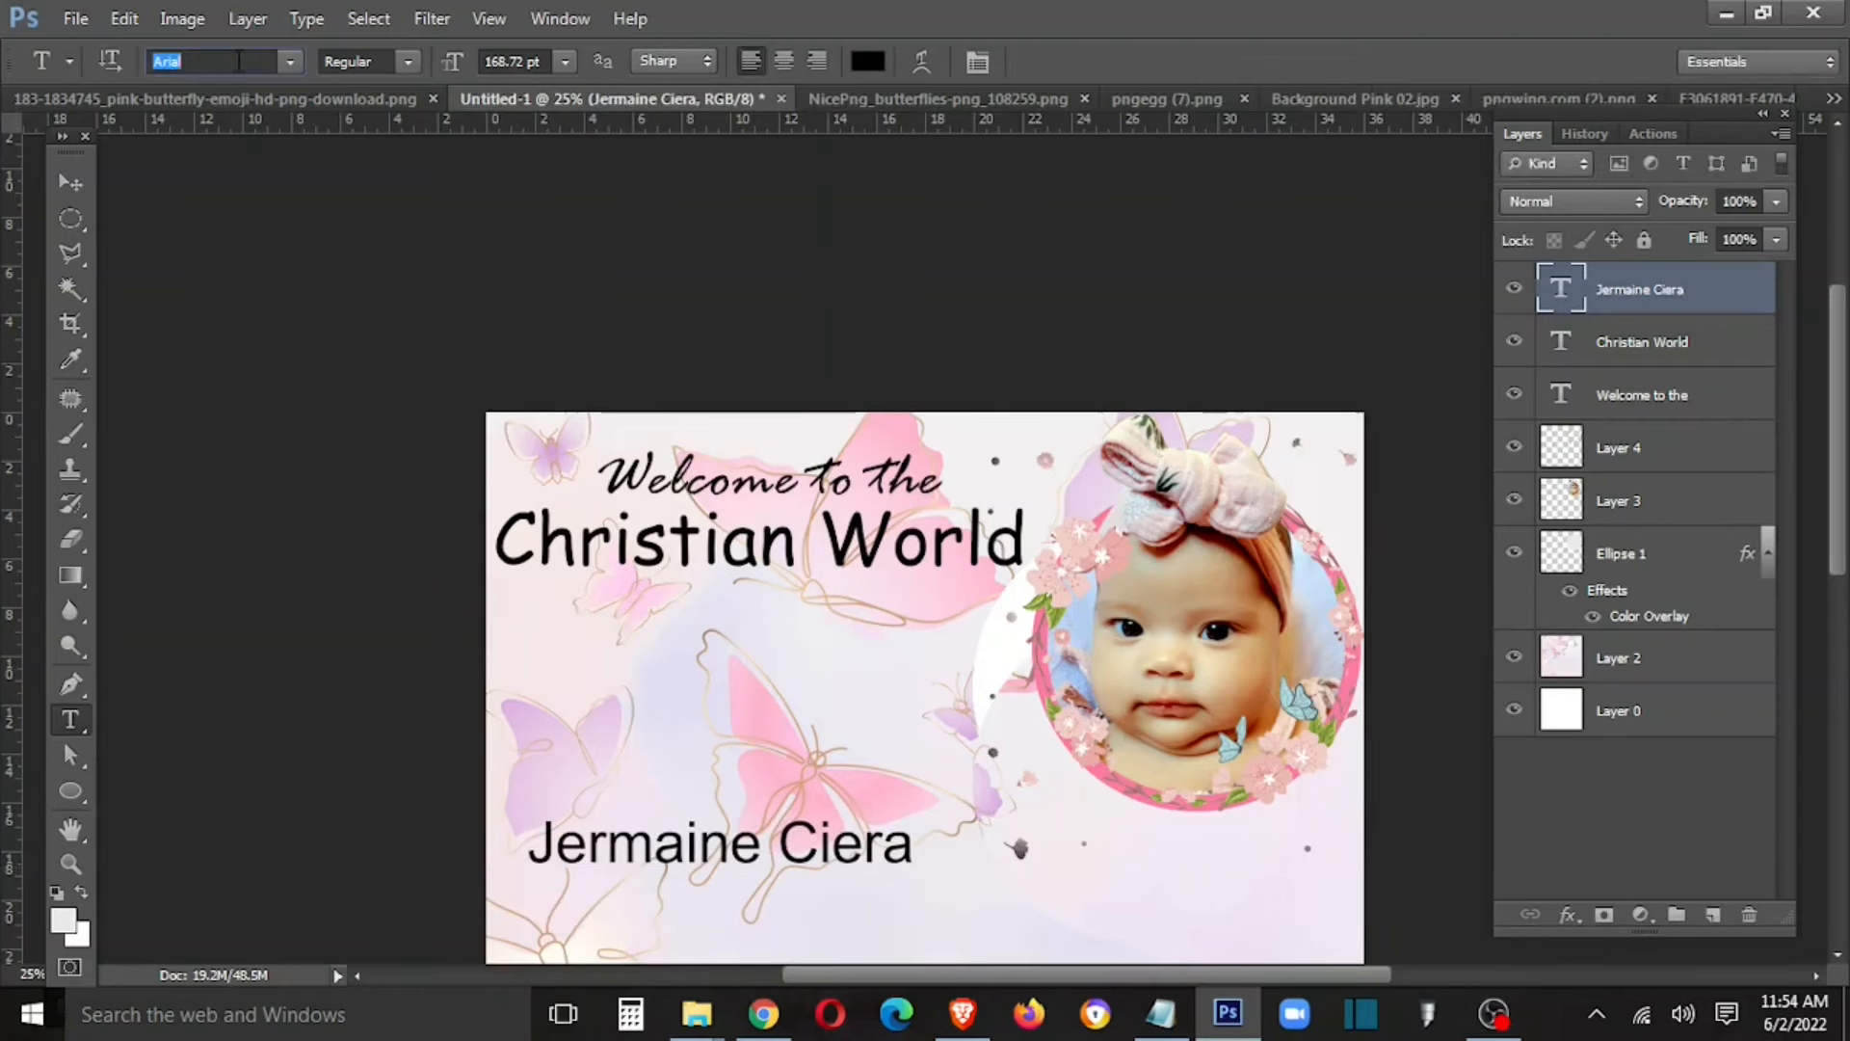
Step: Set the baby's name in an ornate script font and enlarge it to span most of the canvas width
{"action": "key", "text": "Return"}
{"action": "key", "text": "v"}
{"action": "key", "text": "Tab"}
{"action": "key", "text": "ctrl+t"}
{"action": "left_click_drag", "start_coordinate": [873, 775], "coordinate": [1065, 731]}
{"action": "left_click_drag", "start_coordinate": [971, 827], "coordinate": [1175, 891]}
{"action": "key", "text": "Return"}
Step: Move the baby's name down to the bottom of the canvas
{"action": "key", "text": "Tab"}
{"action": "key", "text": "Tab"}
{"action": "left_click_drag", "start_coordinate": [1087, 825], "coordinate": [1108, 705]}
{"action": "left_click_drag", "start_coordinate": [1136, 899], "coordinate": [1210, 720]}
{"action": "left_click_drag", "start_coordinate": [1205, 632], "coordinate": [1197, 916]}
{"action": "key", "text": "ctrl+minus"}
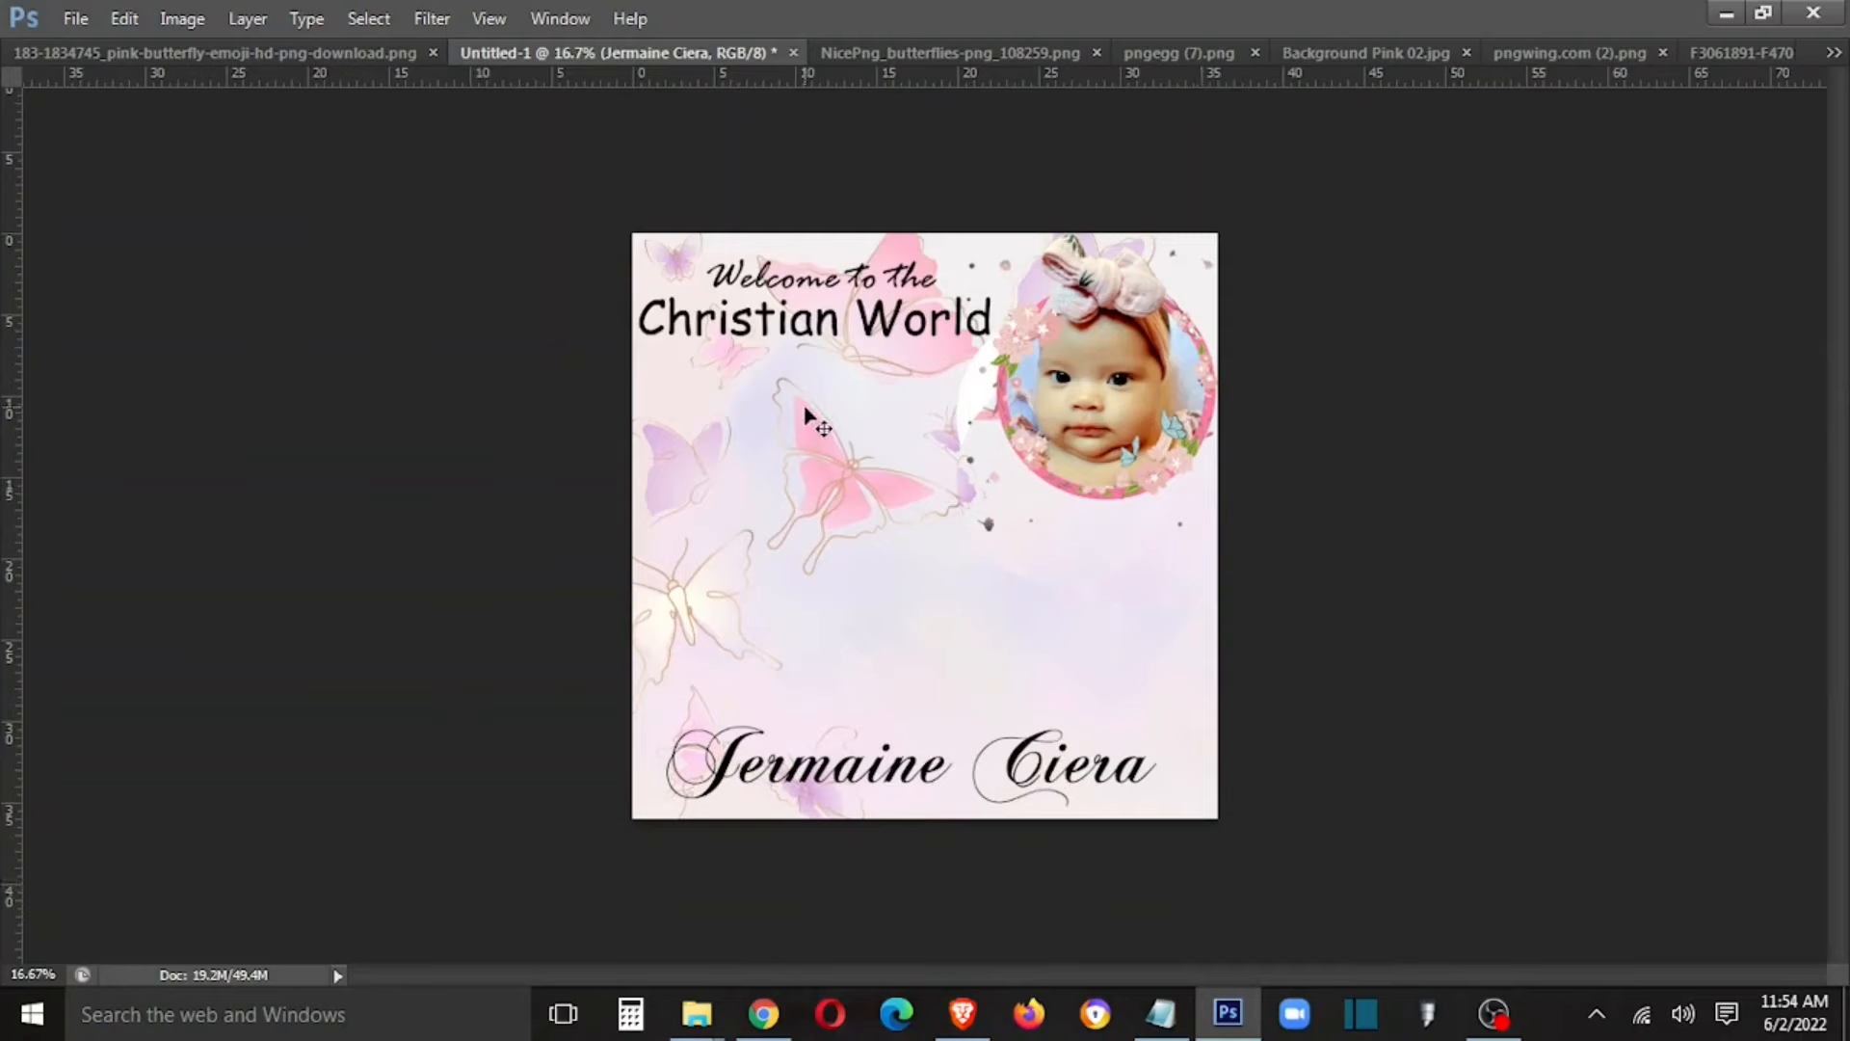
Step: Enlarge the baby cut-out, pink circle and flower wreath together and place them against the canvas's right edge
{"action": "right_click", "coordinate": [1086, 398]}
{"action": "left_click", "coordinate": [1093, 404]}
{"action": "right_click", "coordinate": [1091, 495]}
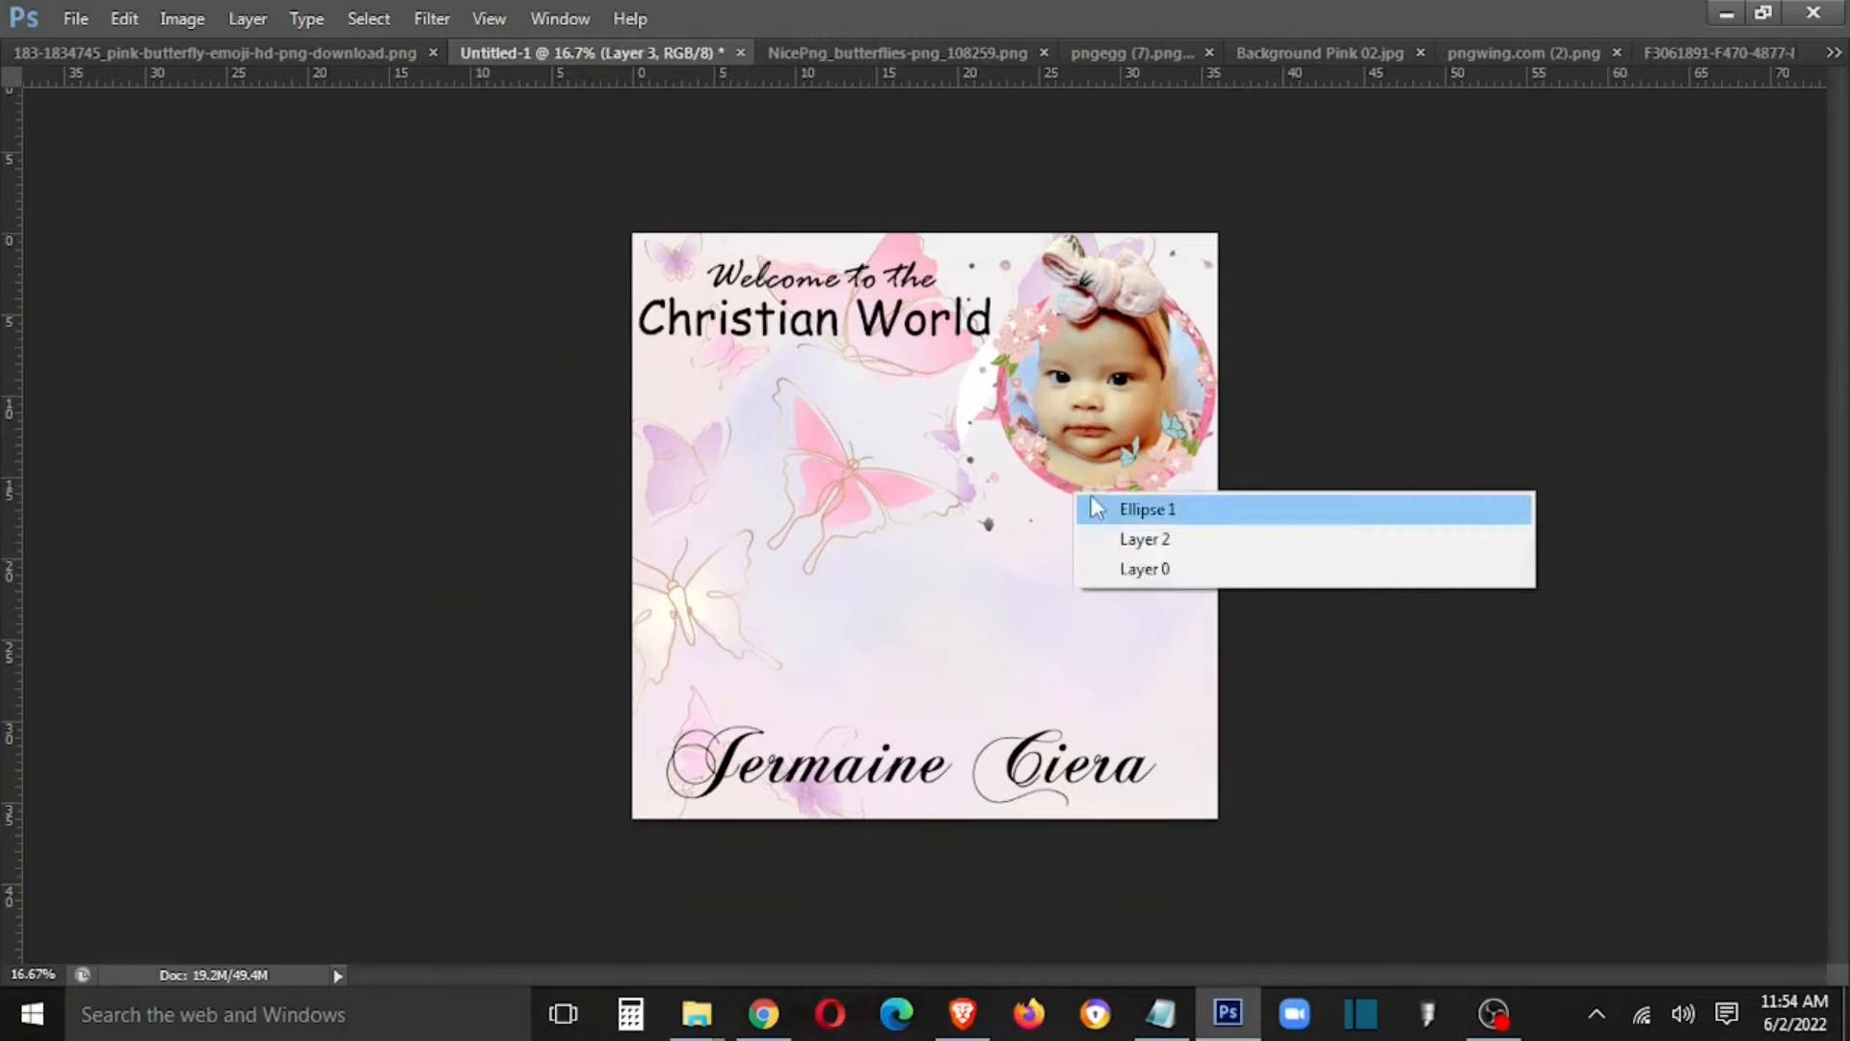
{"action": "left_click", "coordinate": [1101, 509]}
{"action": "right_click", "coordinate": [1032, 447]}
{"action": "left_click", "coordinate": [1051, 467]}
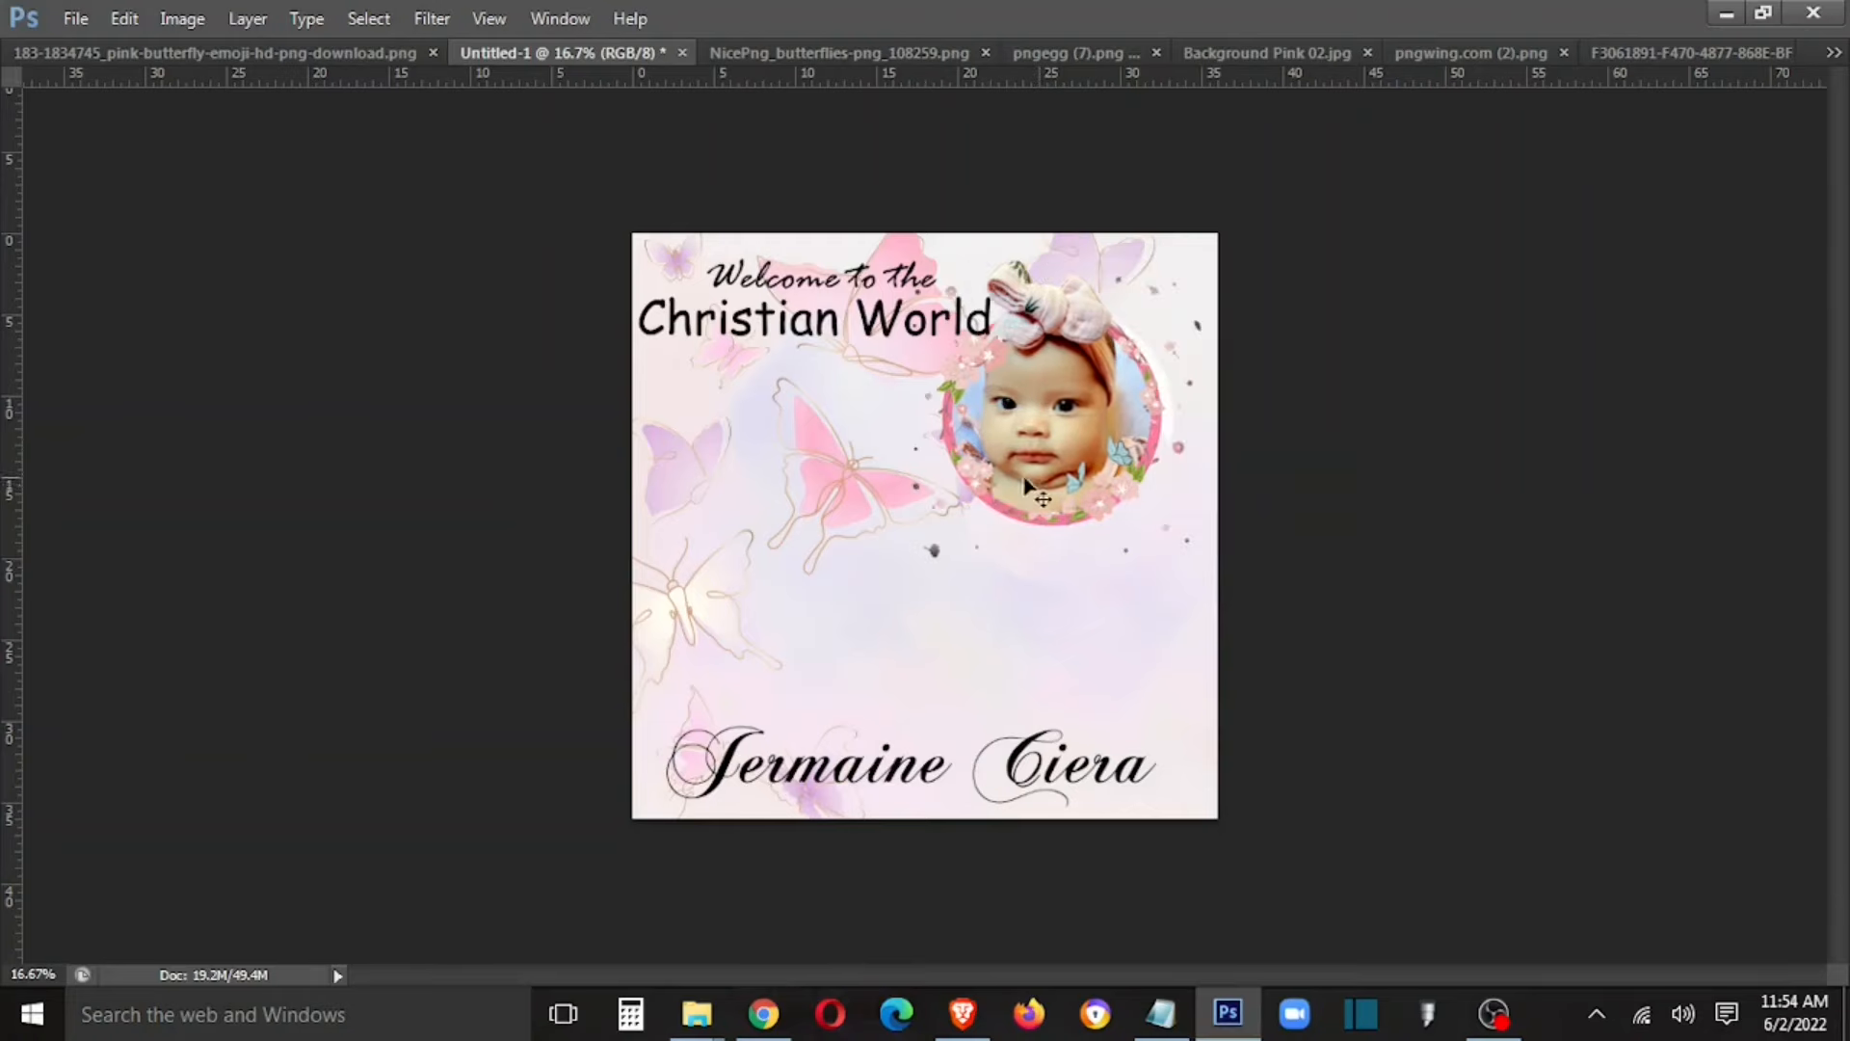
{"action": "key", "text": "ctrl+t"}
{"action": "left_click_drag", "start_coordinate": [962, 542], "coordinate": [885, 616]}
{"action": "key", "text": "Return"}
{"action": "left_click_drag", "start_coordinate": [1050, 536], "coordinate": [1064, 536]}
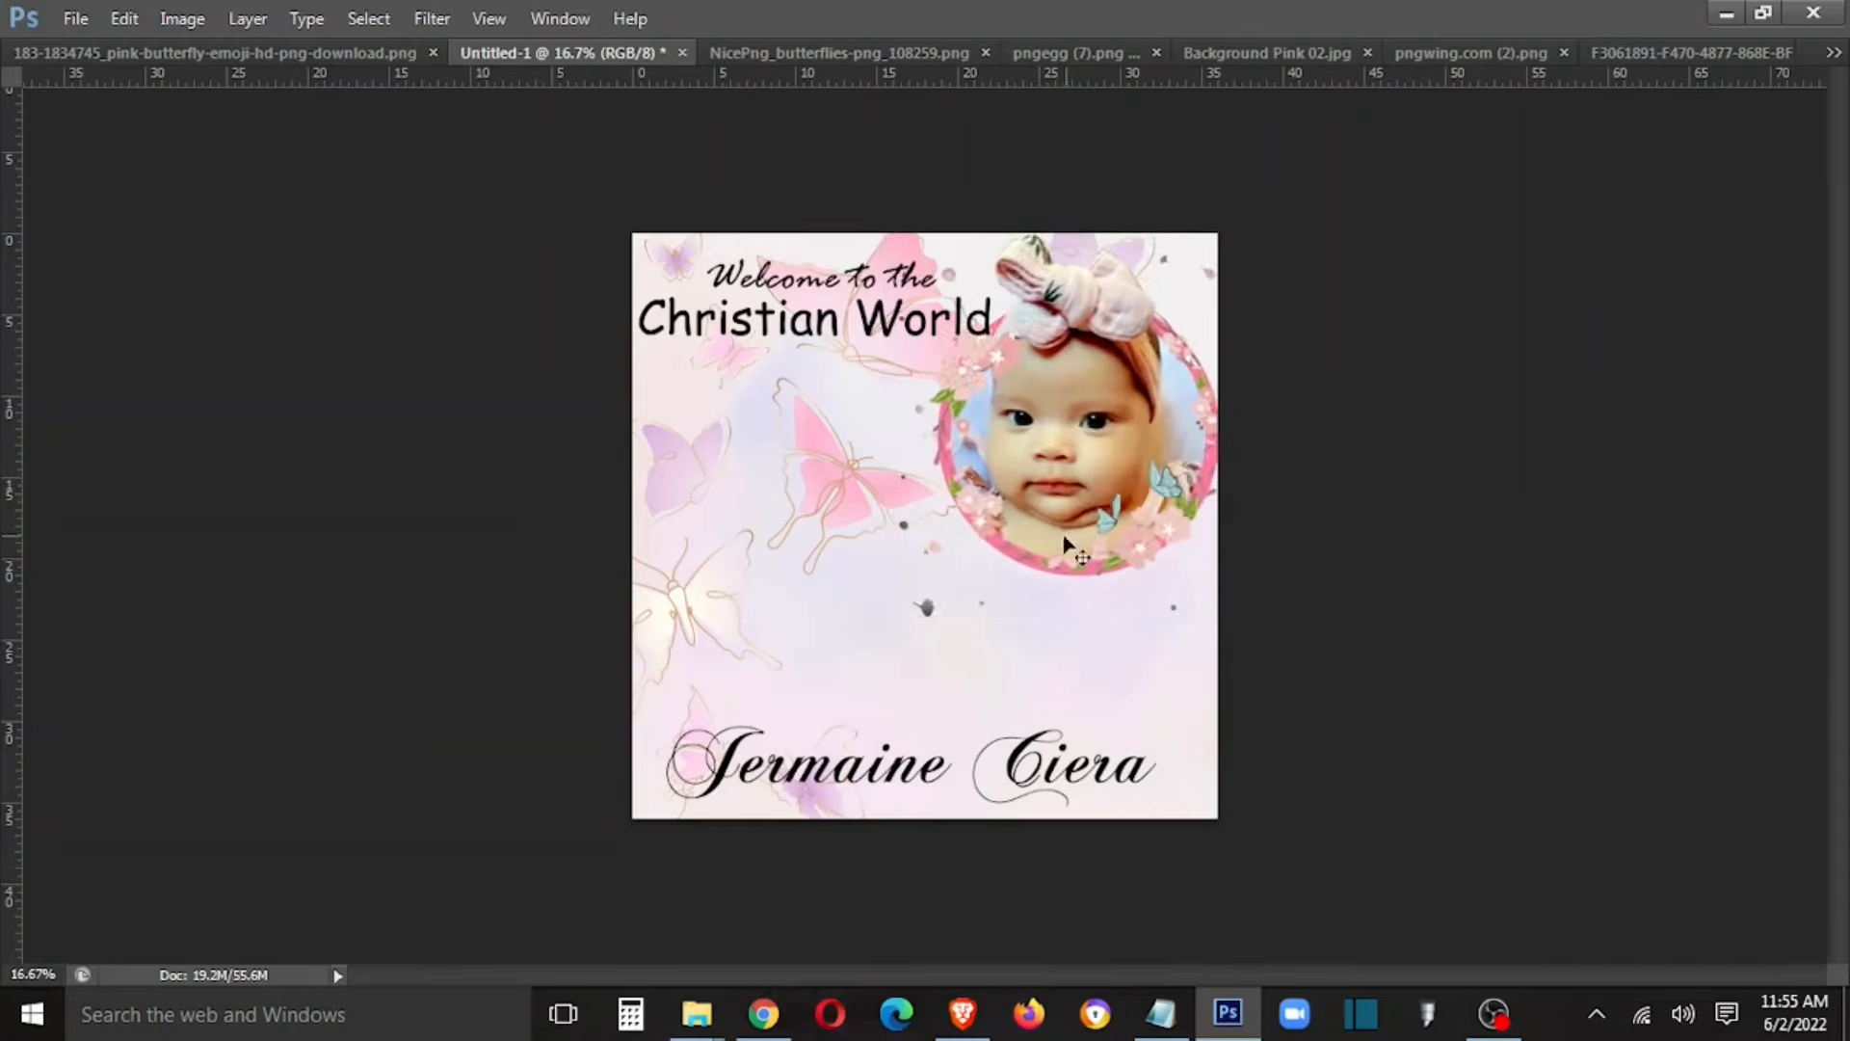
Step: Move the "Christian World" and "Welcome to the" lines slightly down, leaving a little more space between them
{"action": "right_click", "coordinate": [809, 315]}
{"action": "left_click", "coordinate": [861, 363]}
{"action": "right_click", "coordinate": [886, 325]}
{"action": "left_click", "coordinate": [920, 342]}
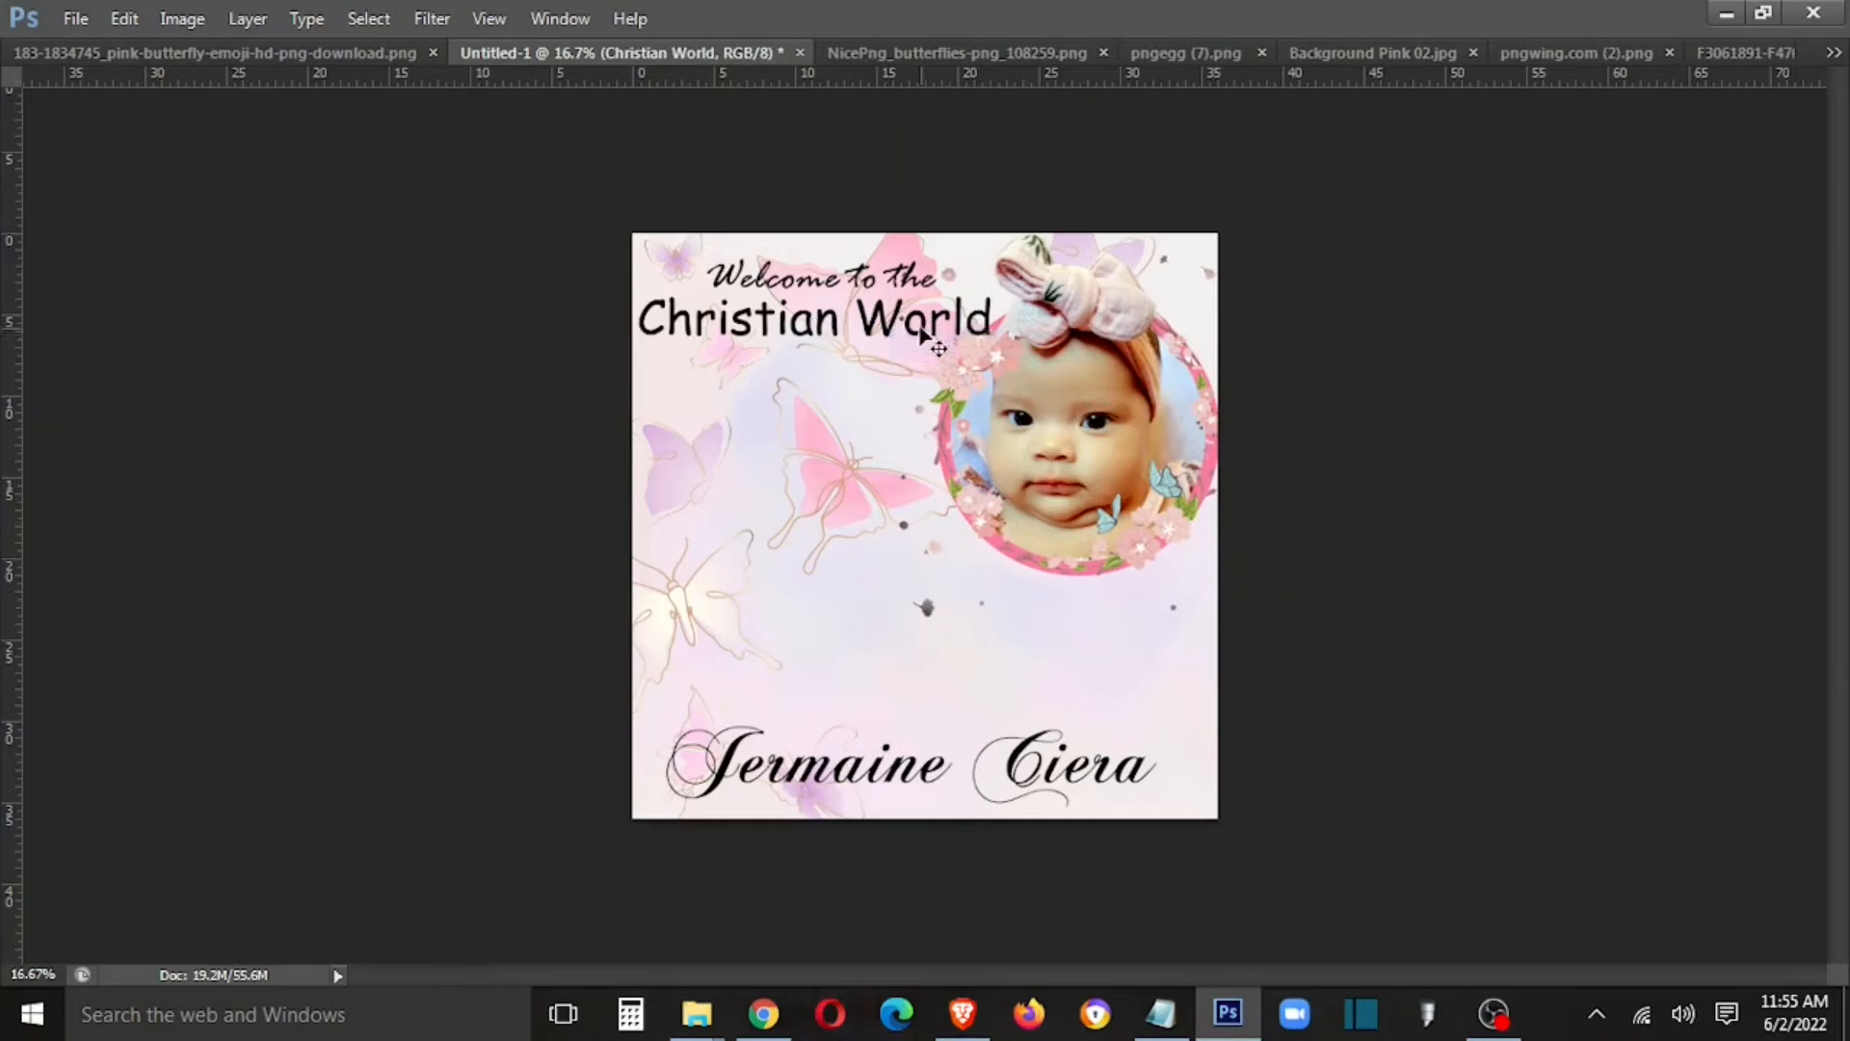
{"action": "left_click_drag", "start_coordinate": [929, 339], "coordinate": [936, 336]}
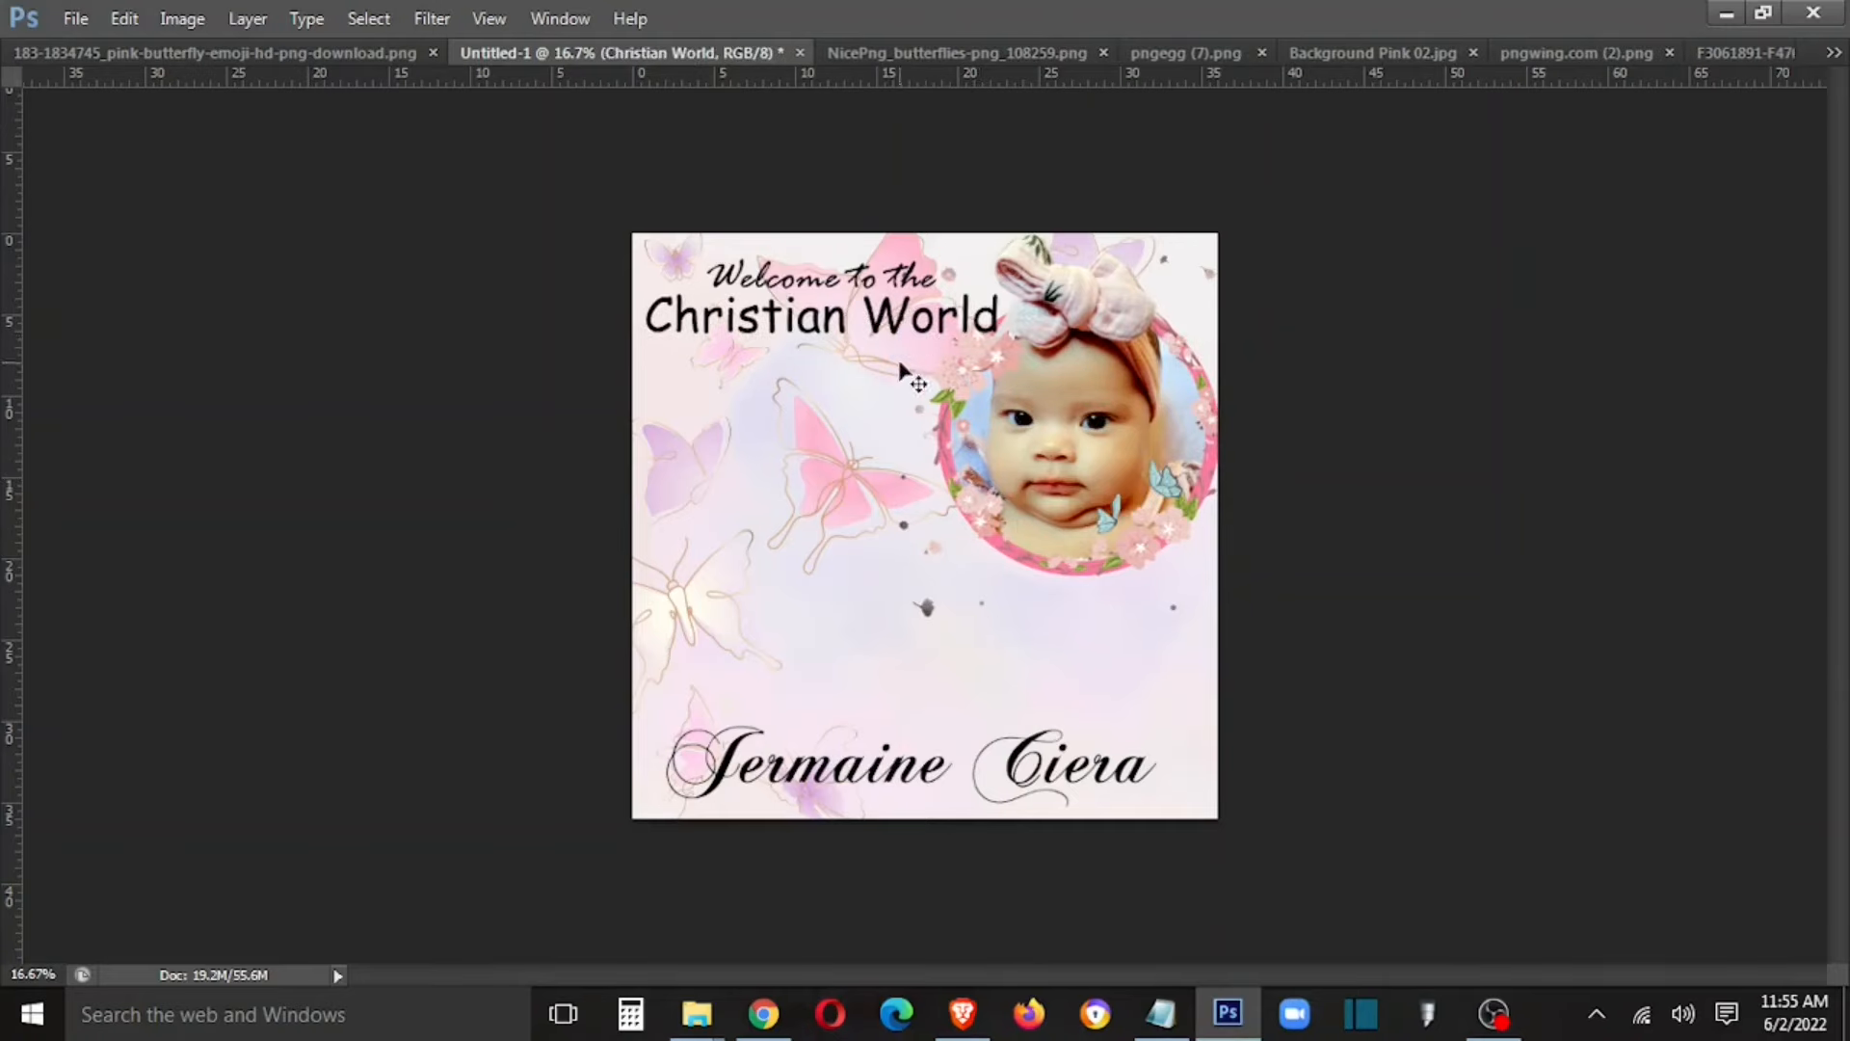
{"action": "left_click_drag", "start_coordinate": [905, 339], "coordinate": [880, 301]}
{"action": "right_click", "coordinate": [896, 279]}
{"action": "left_click", "coordinate": [959, 298]}
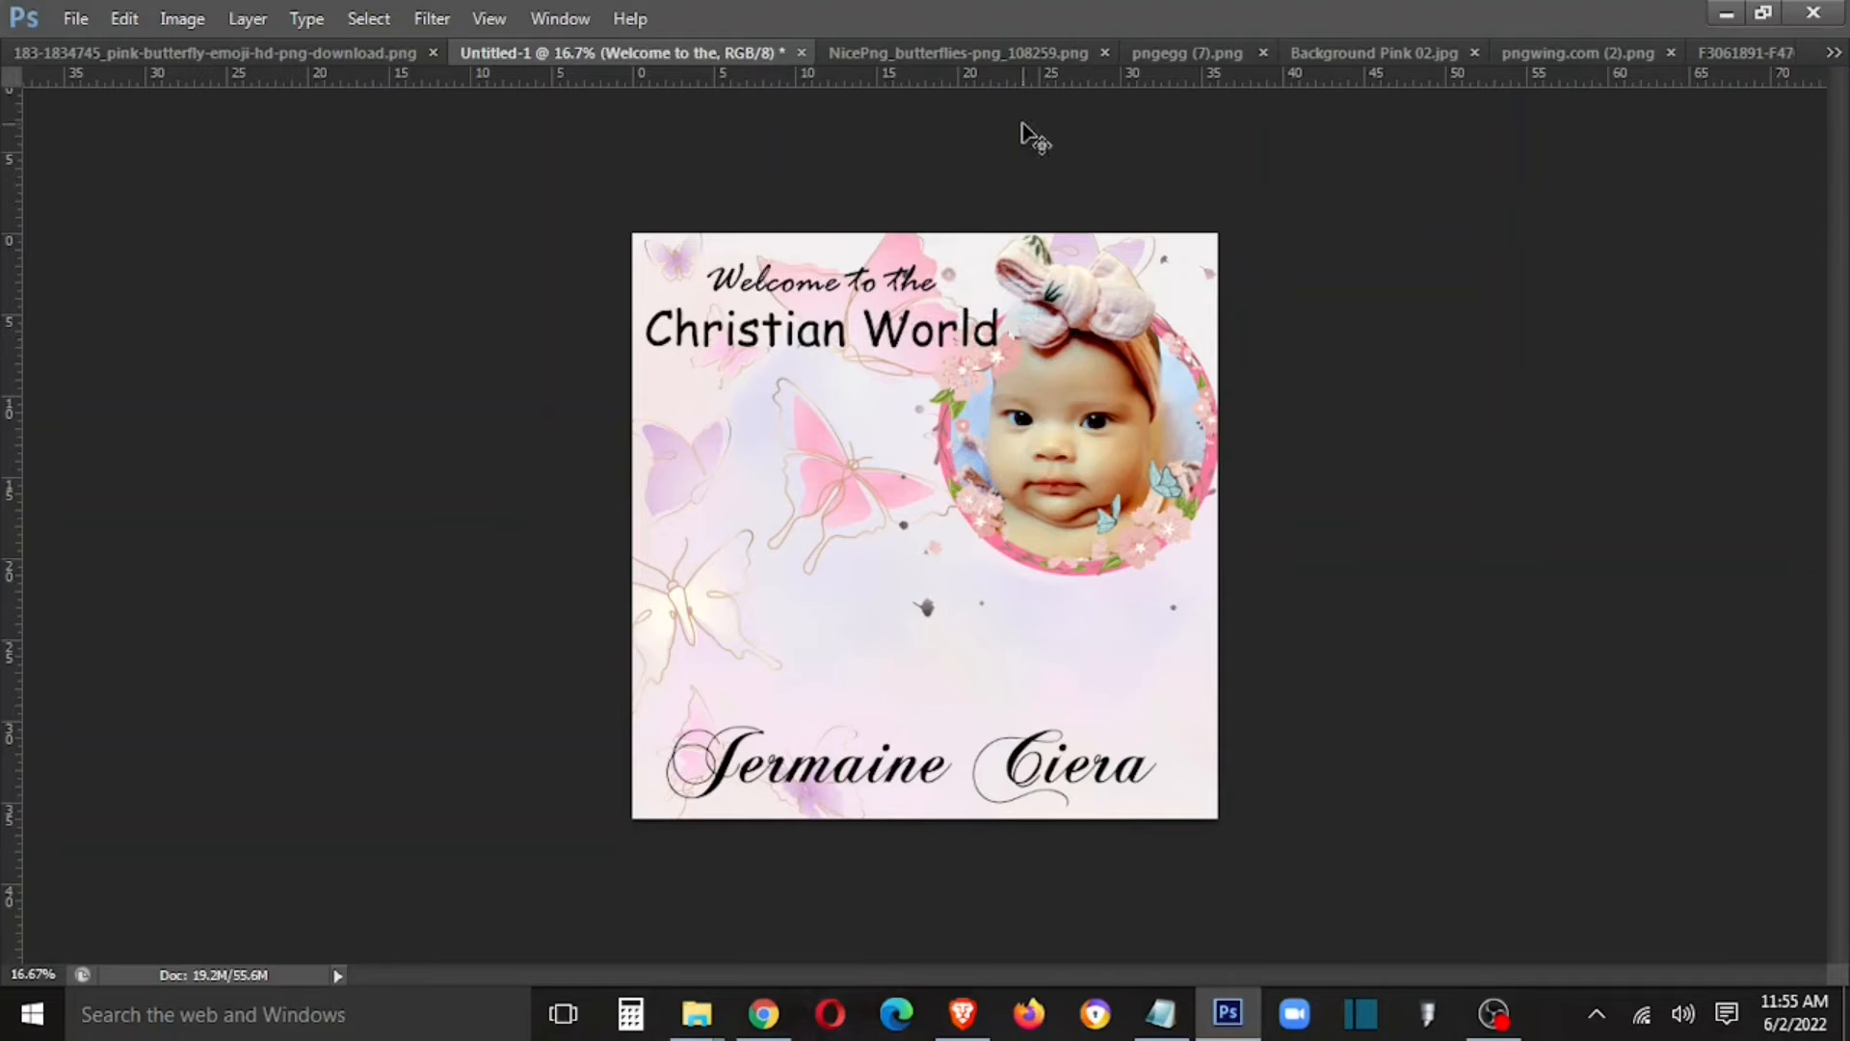
Step: Copy the pink cross from pngegg (7).png into the layout and place it in the lower-right corner beside the baby's name
{"action": "left_click", "coordinate": [1005, 53]}
{"action": "left_click", "coordinate": [181, 53]}
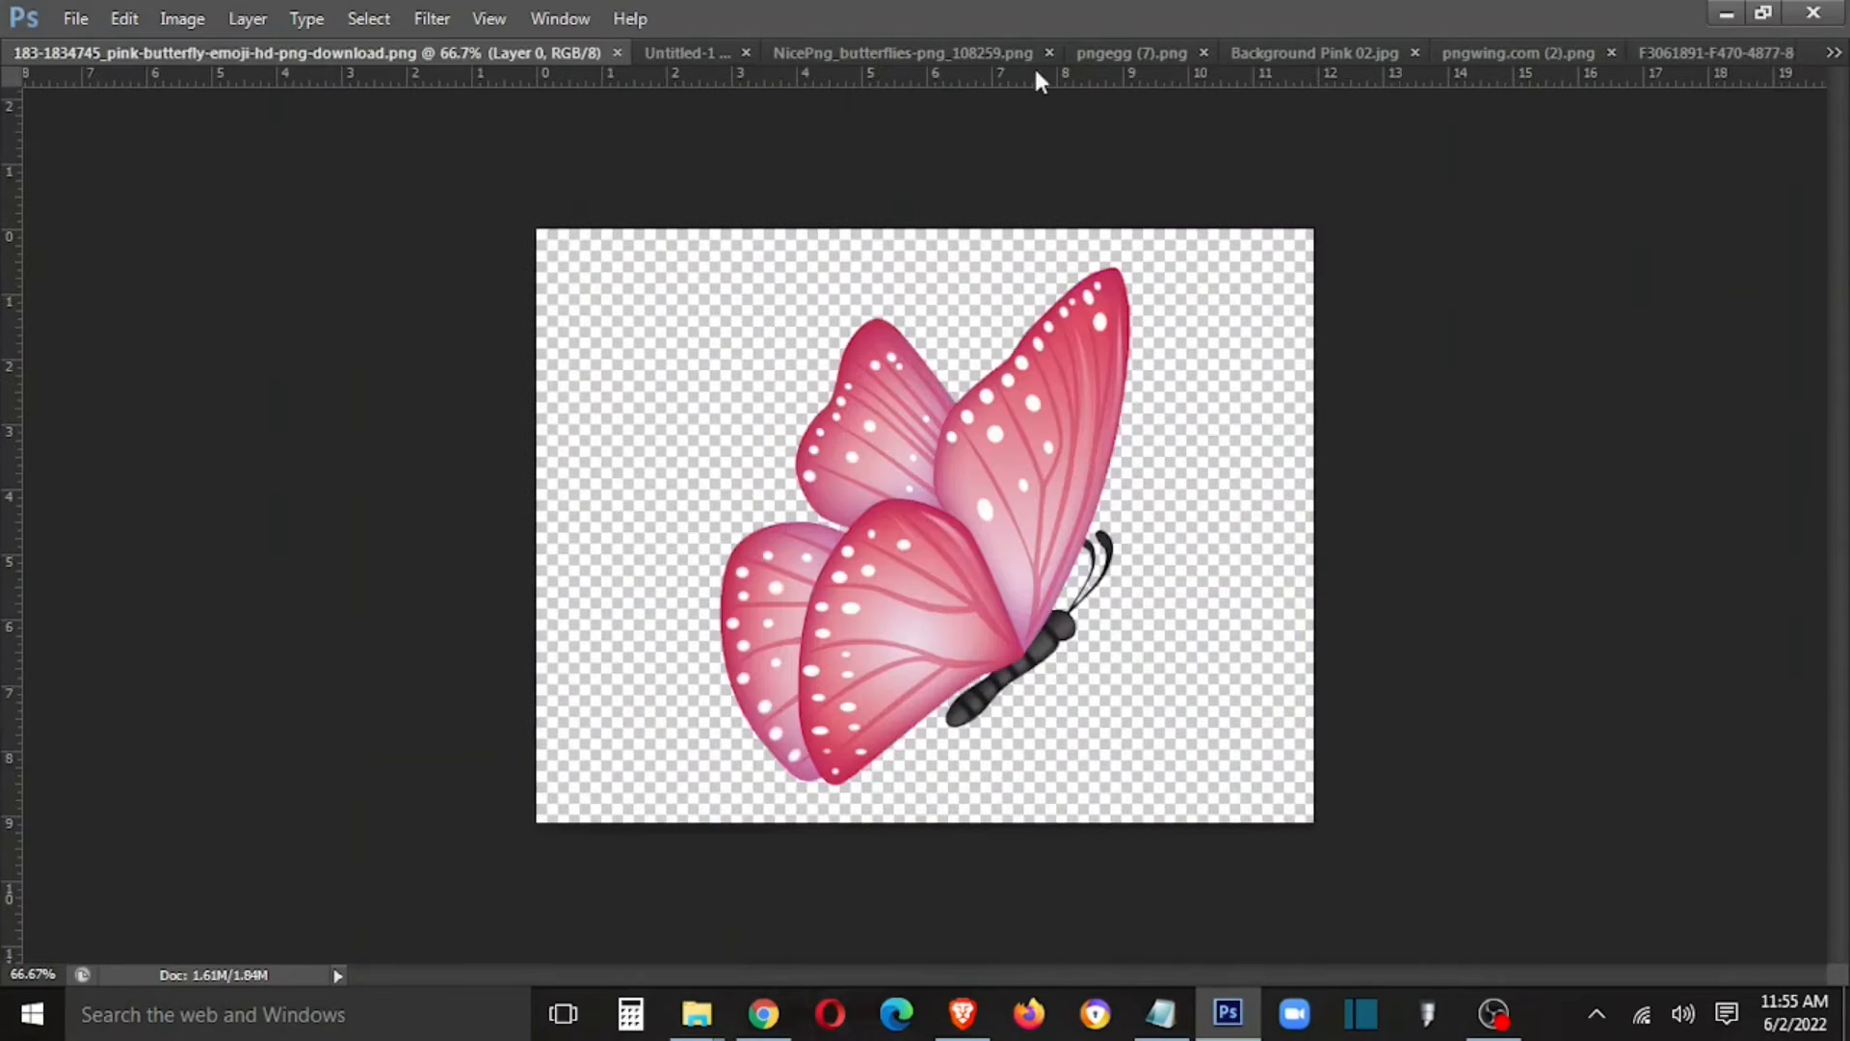
{"action": "left_click_drag", "start_coordinate": [1114, 56], "coordinate": [411, 447]}
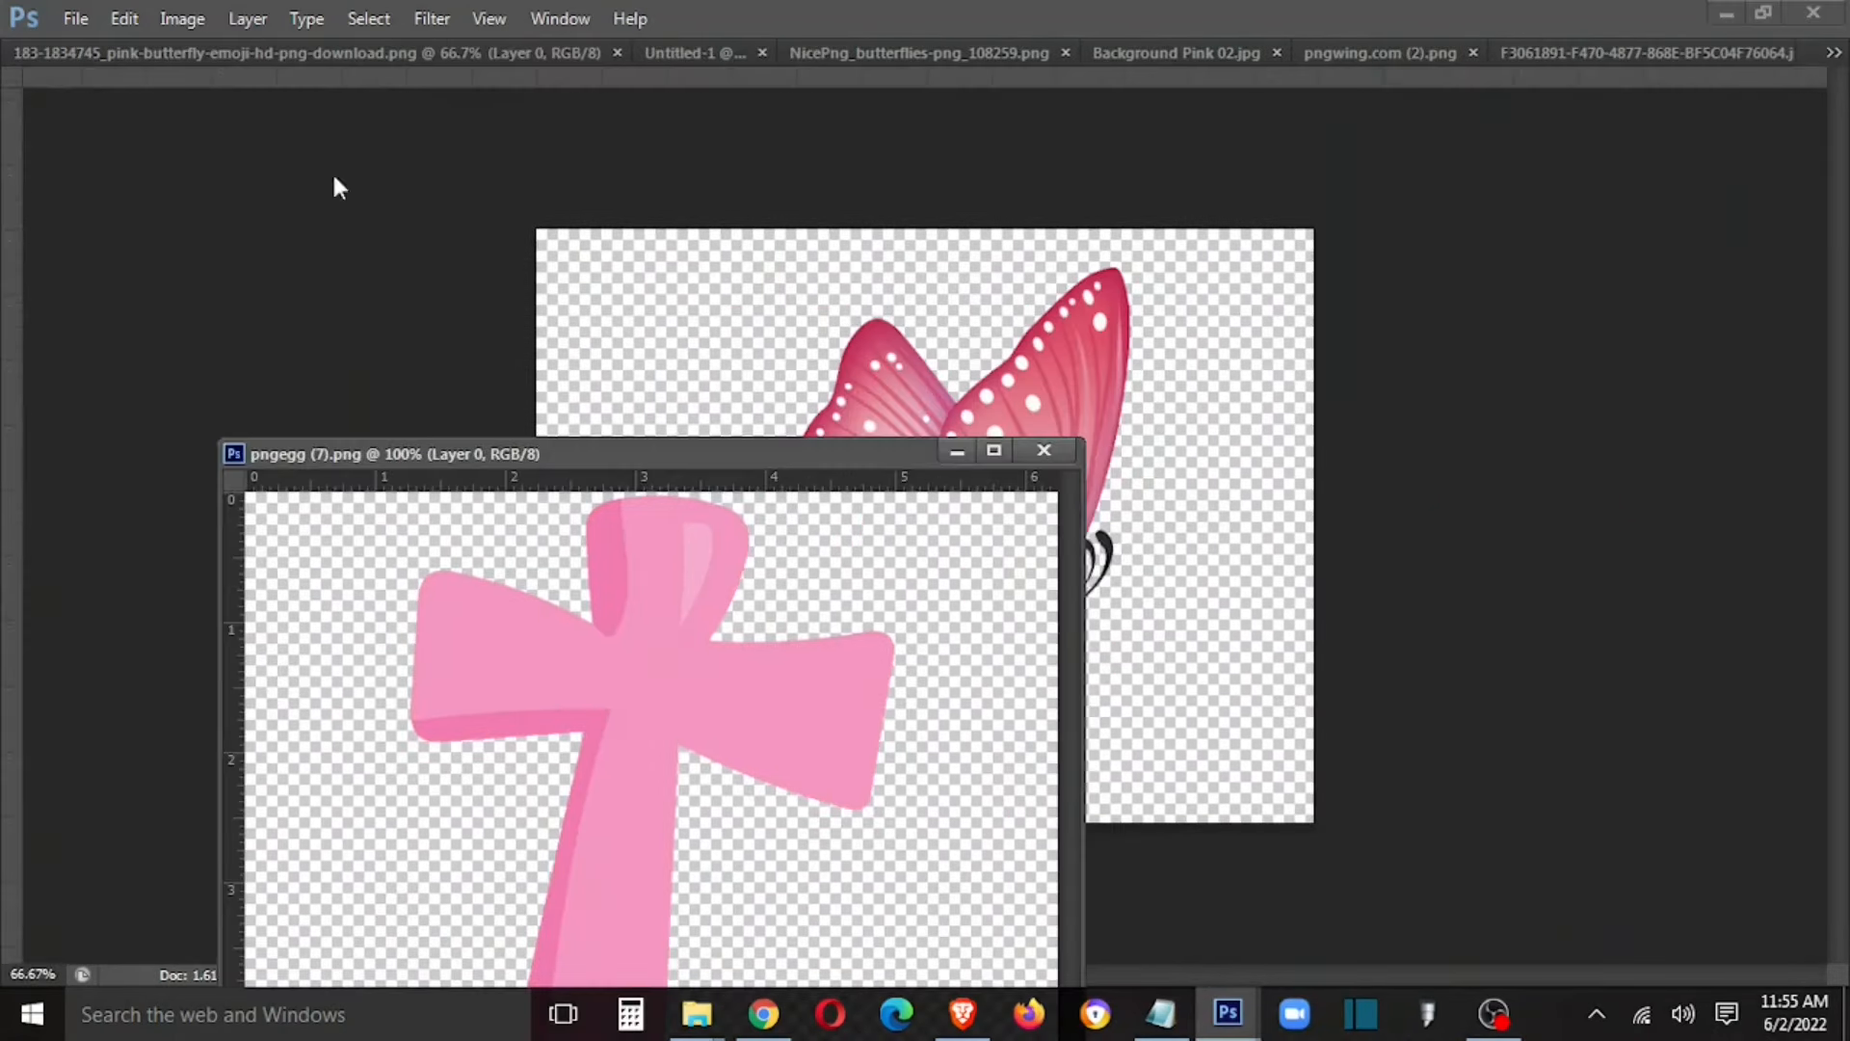
{"action": "left_click", "coordinate": [696, 54]}
{"action": "left_click_drag", "start_coordinate": [620, 673], "coordinate": [1153, 776]}
{"action": "left_click_drag", "start_coordinate": [1127, 695], "coordinate": [1075, 615]}
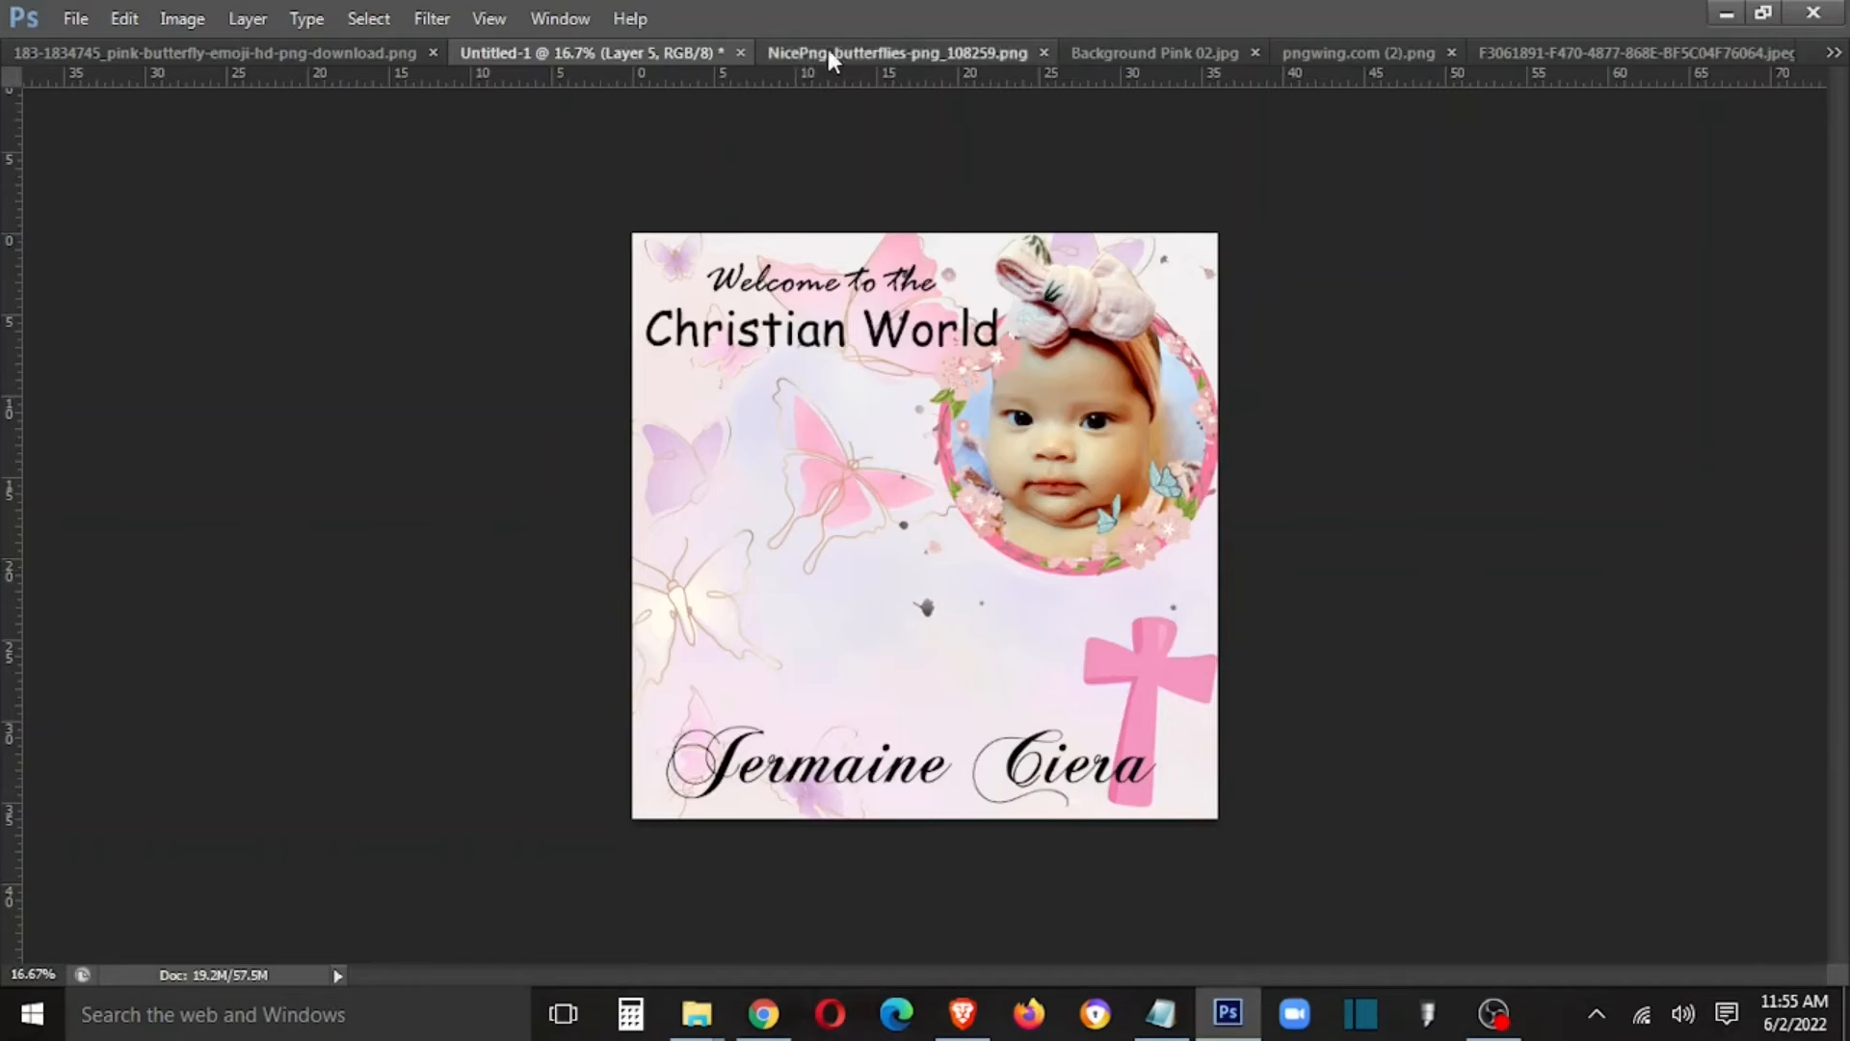
Step: Copy the pink glitter image from Background Pink 02.jpg into the layout and close its source window
{"action": "left_click", "coordinate": [829, 50]}
{"action": "left_click", "coordinate": [1193, 56]}
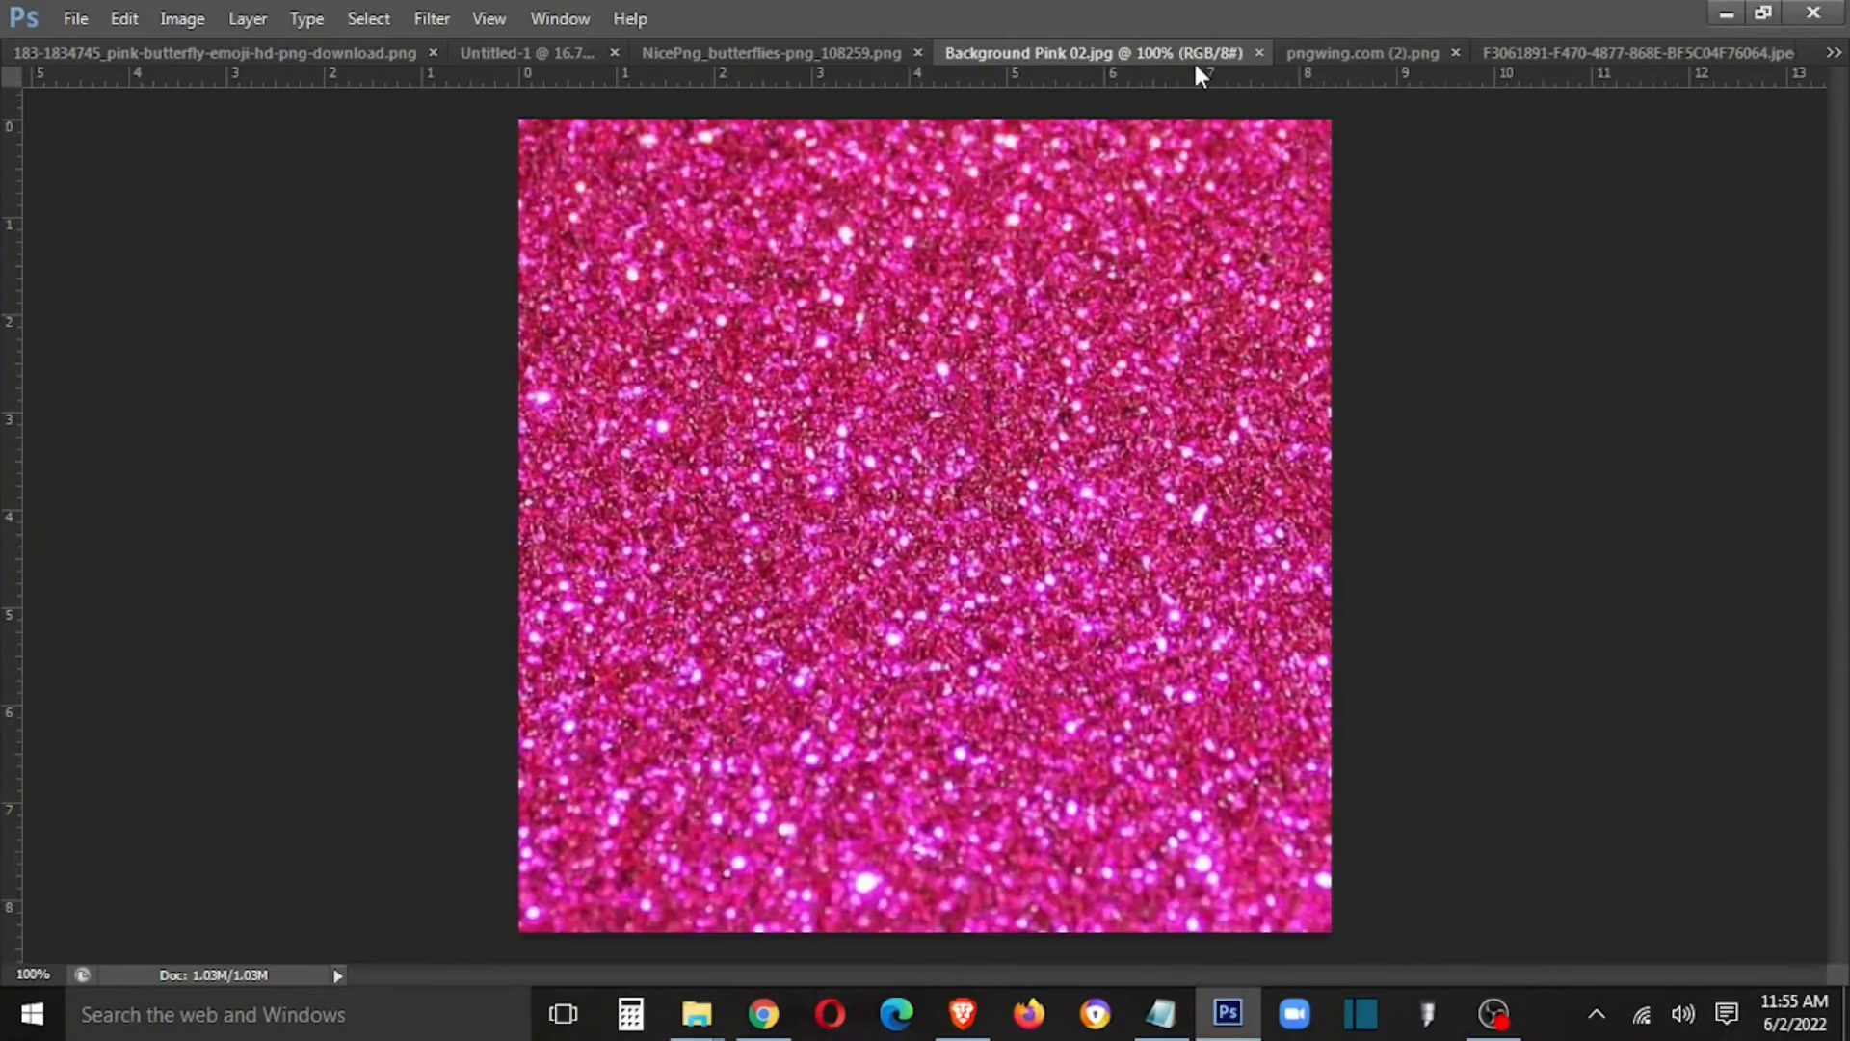
{"action": "left_click", "coordinate": [1429, 56]}
{"action": "left_click_drag", "start_coordinate": [1037, 55], "coordinate": [589, 600]}
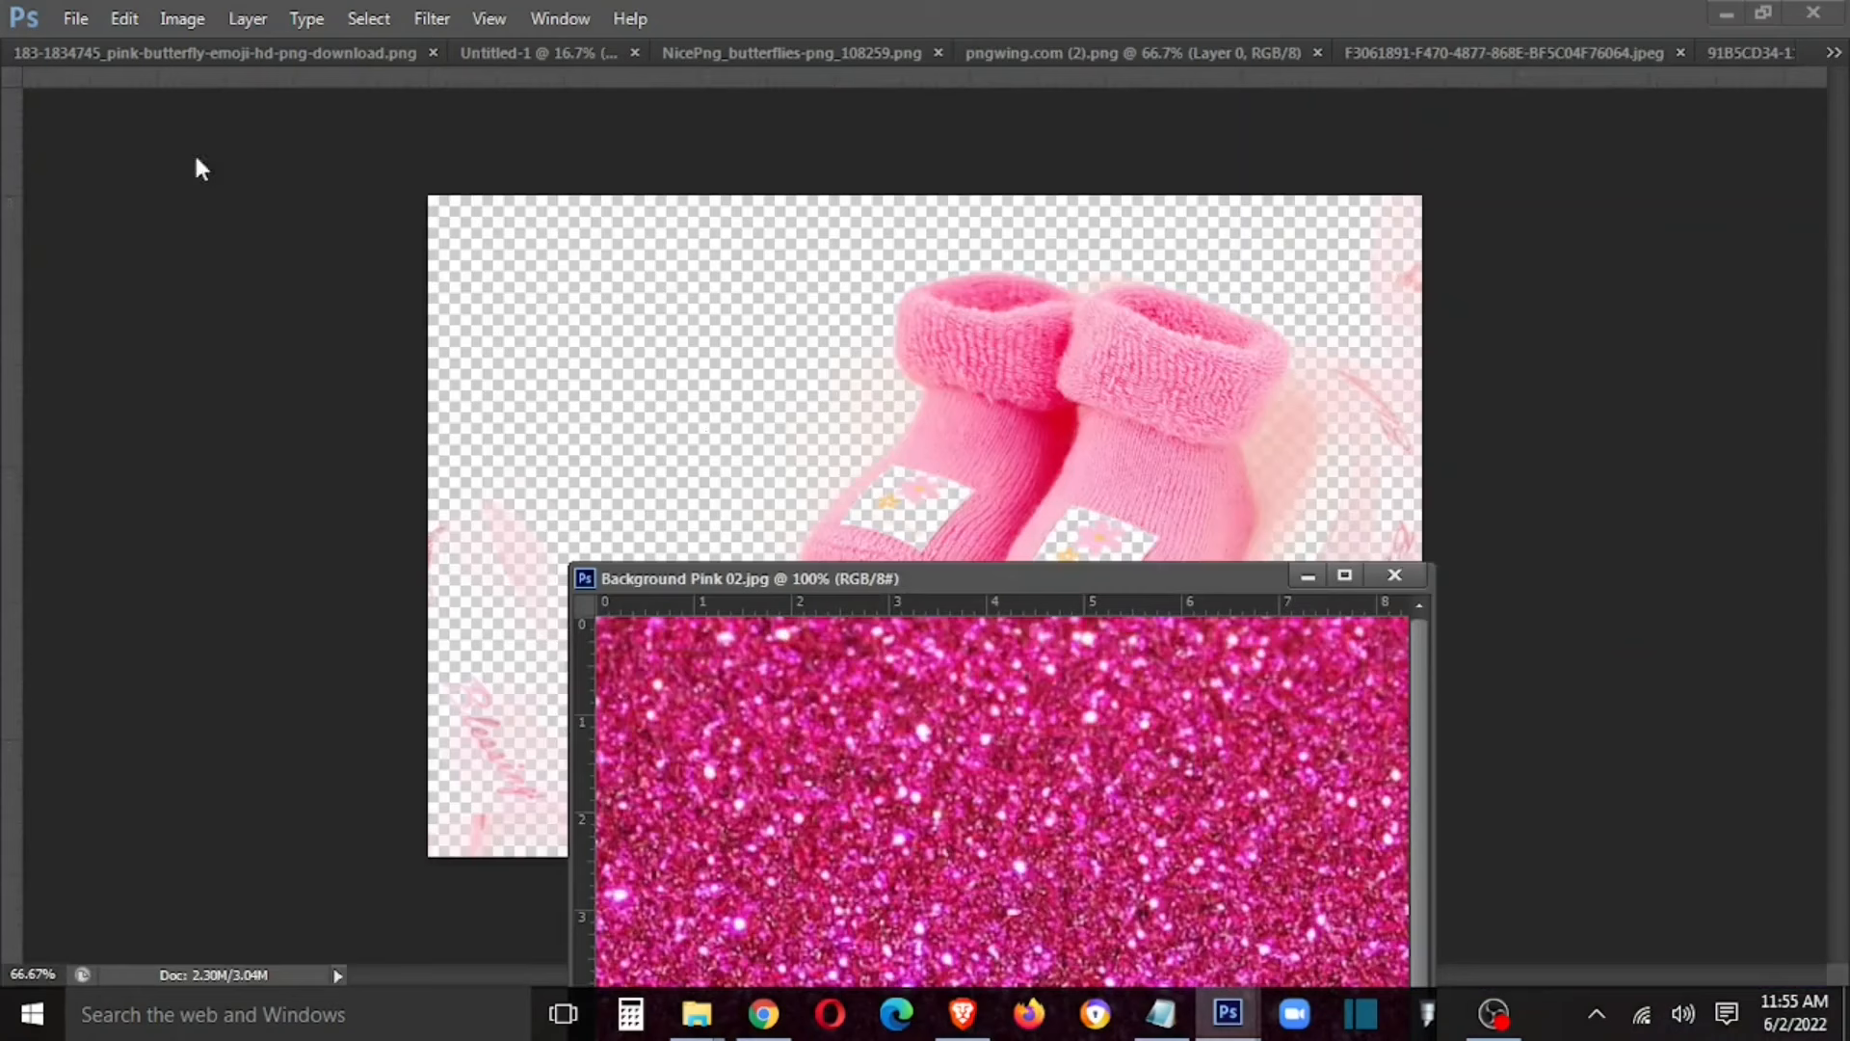
{"action": "left_click", "coordinate": [208, 53]}
{"action": "left_click", "coordinate": [716, 56]}
{"action": "left_click_drag", "start_coordinate": [1077, 806], "coordinate": [954, 439]}
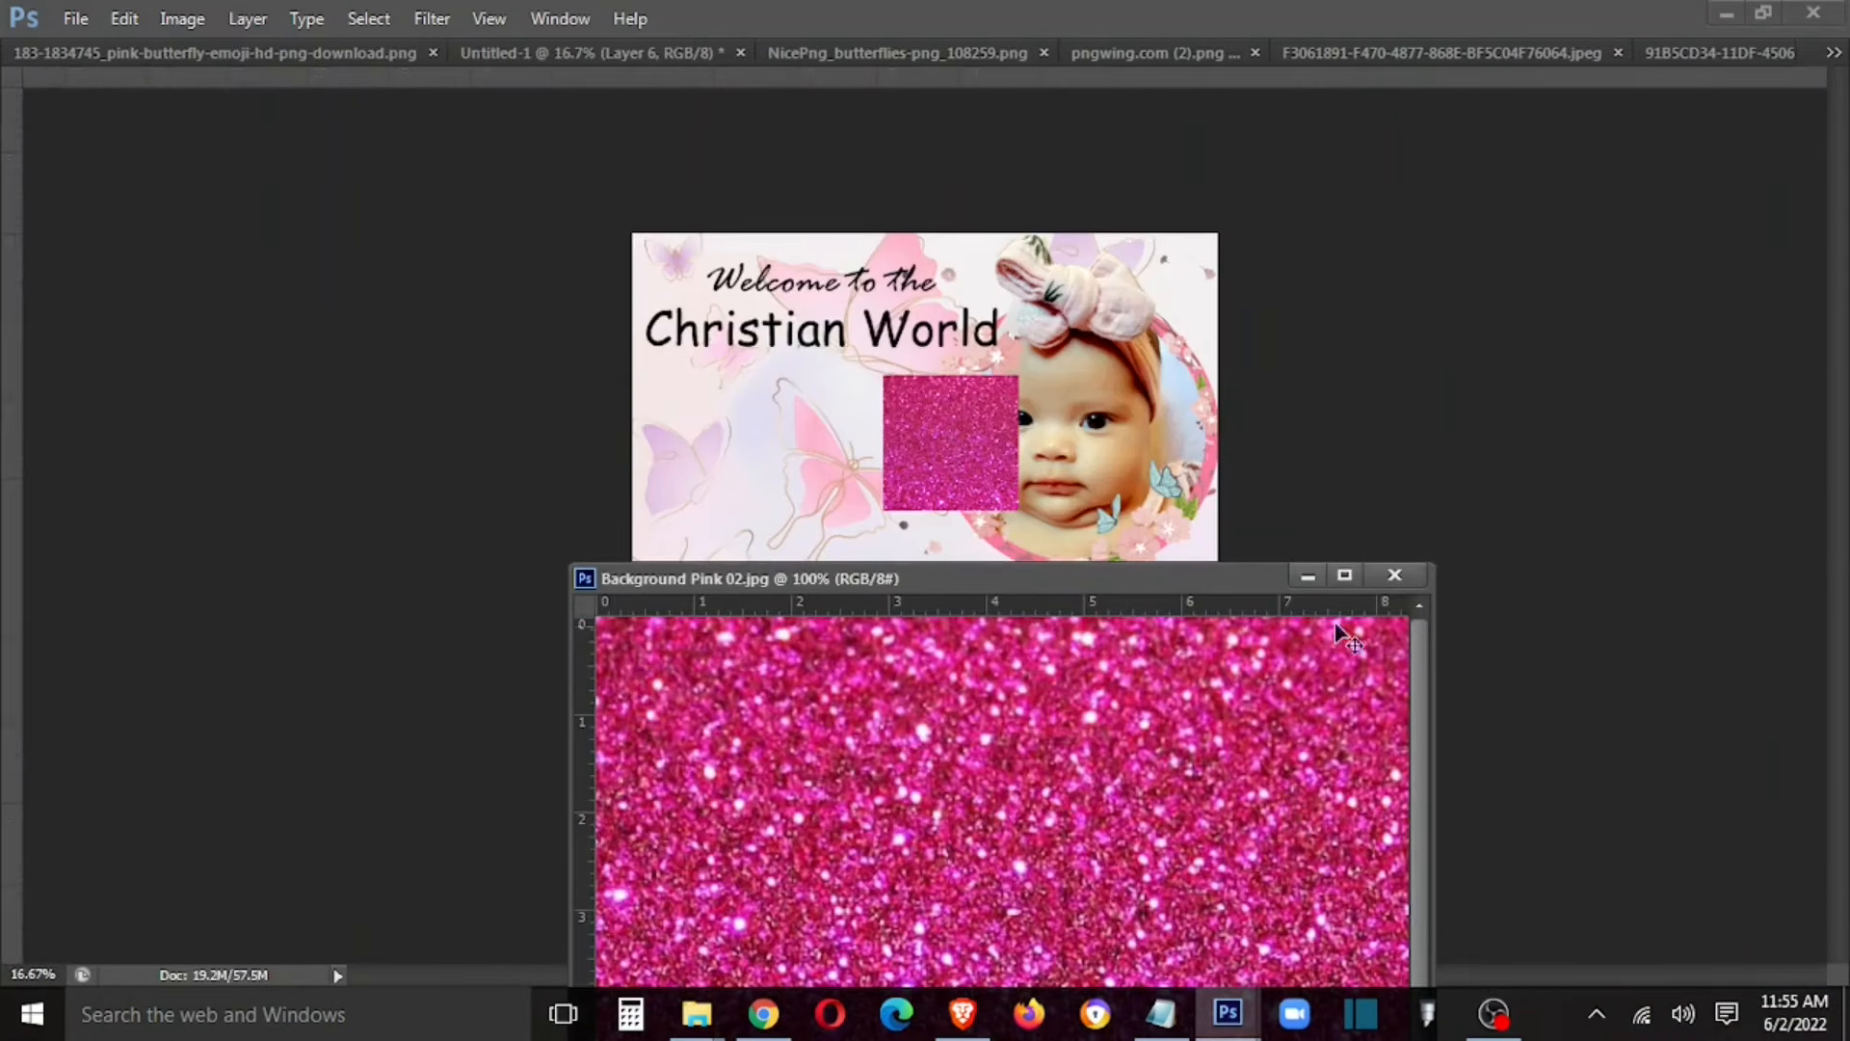
{"action": "left_click", "coordinate": [1396, 575]}
Step: Move the glitter layer beneath the pink circle's layer and enlarge it to cover the whole canvas
{"action": "key", "text": "Tab"}
{"action": "left_click_drag", "start_coordinate": [1672, 398], "coordinate": [1658, 738]}
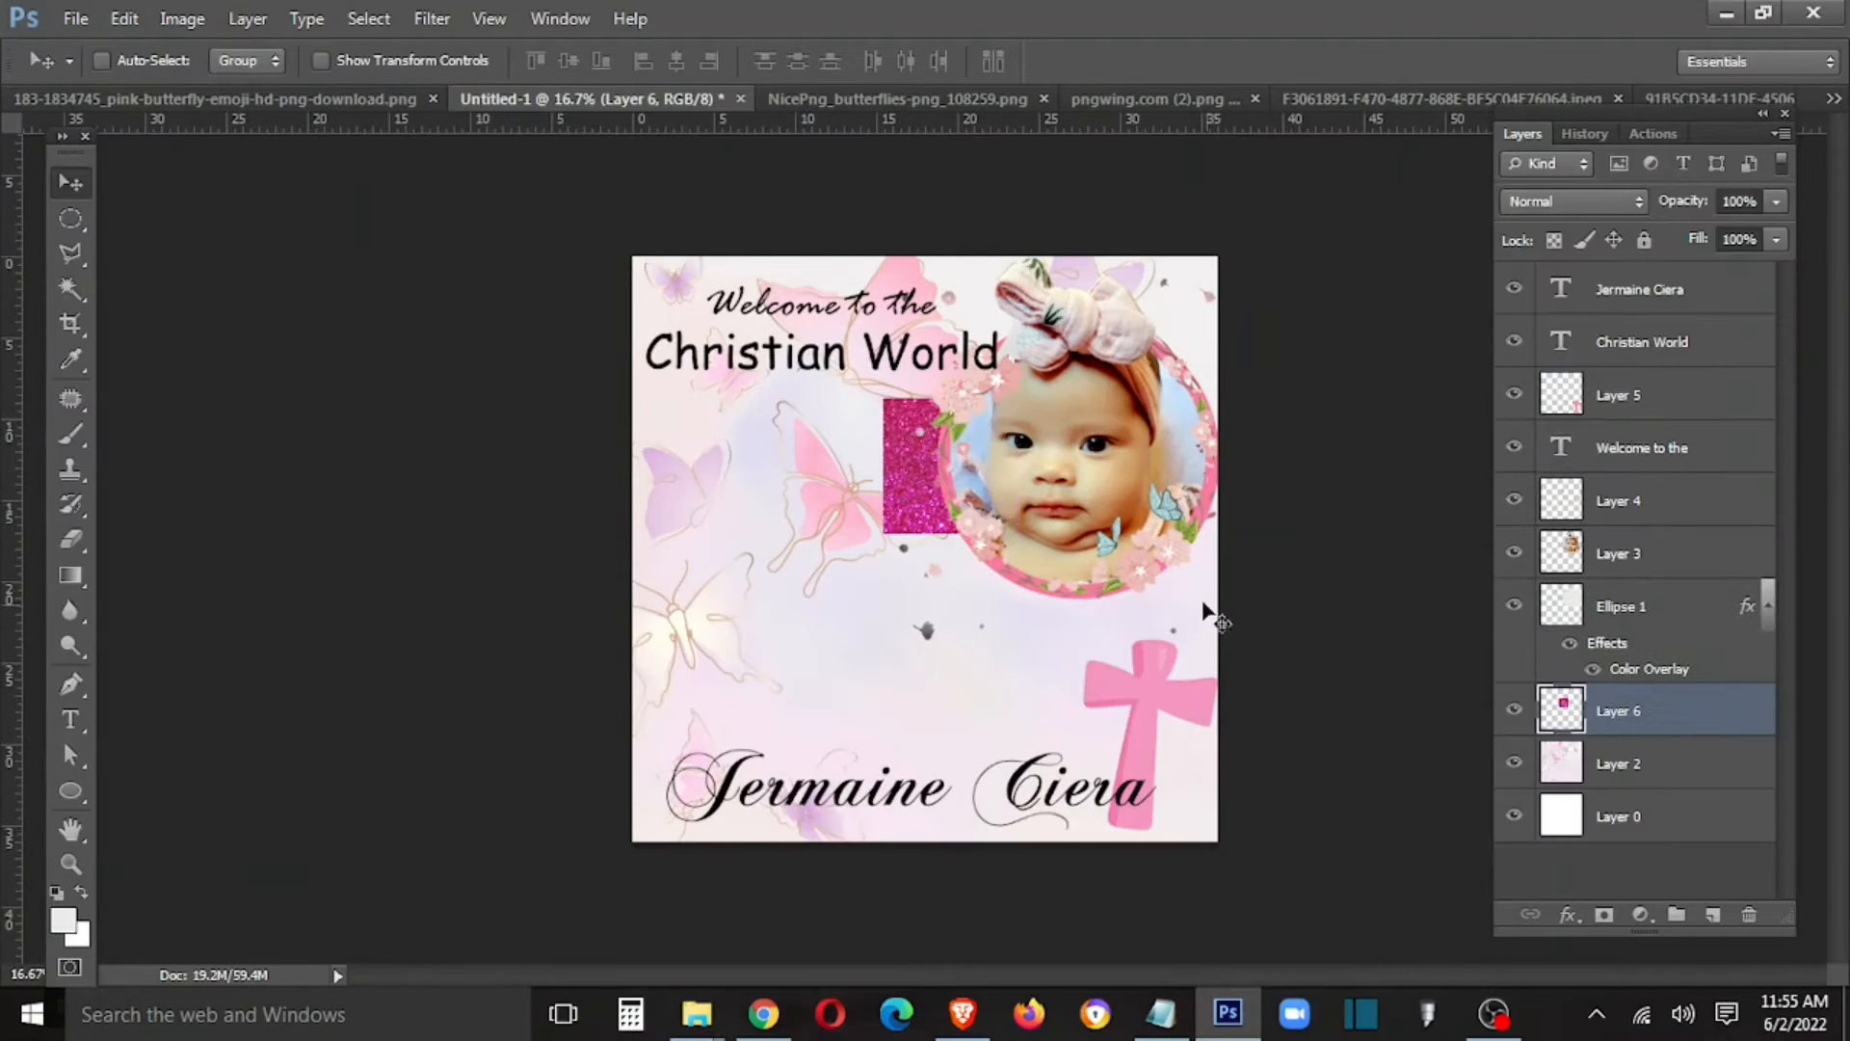
{"action": "key", "text": "ctrl+t"}
{"action": "left_click_drag", "start_coordinate": [960, 507], "coordinate": [1250, 817]}
{"action": "key", "text": "Return"}
Step: Select a rectangle slightly inside the canvas edges, invert the selection and copy the glitter border to a new layer
{"action": "key", "text": "m"}
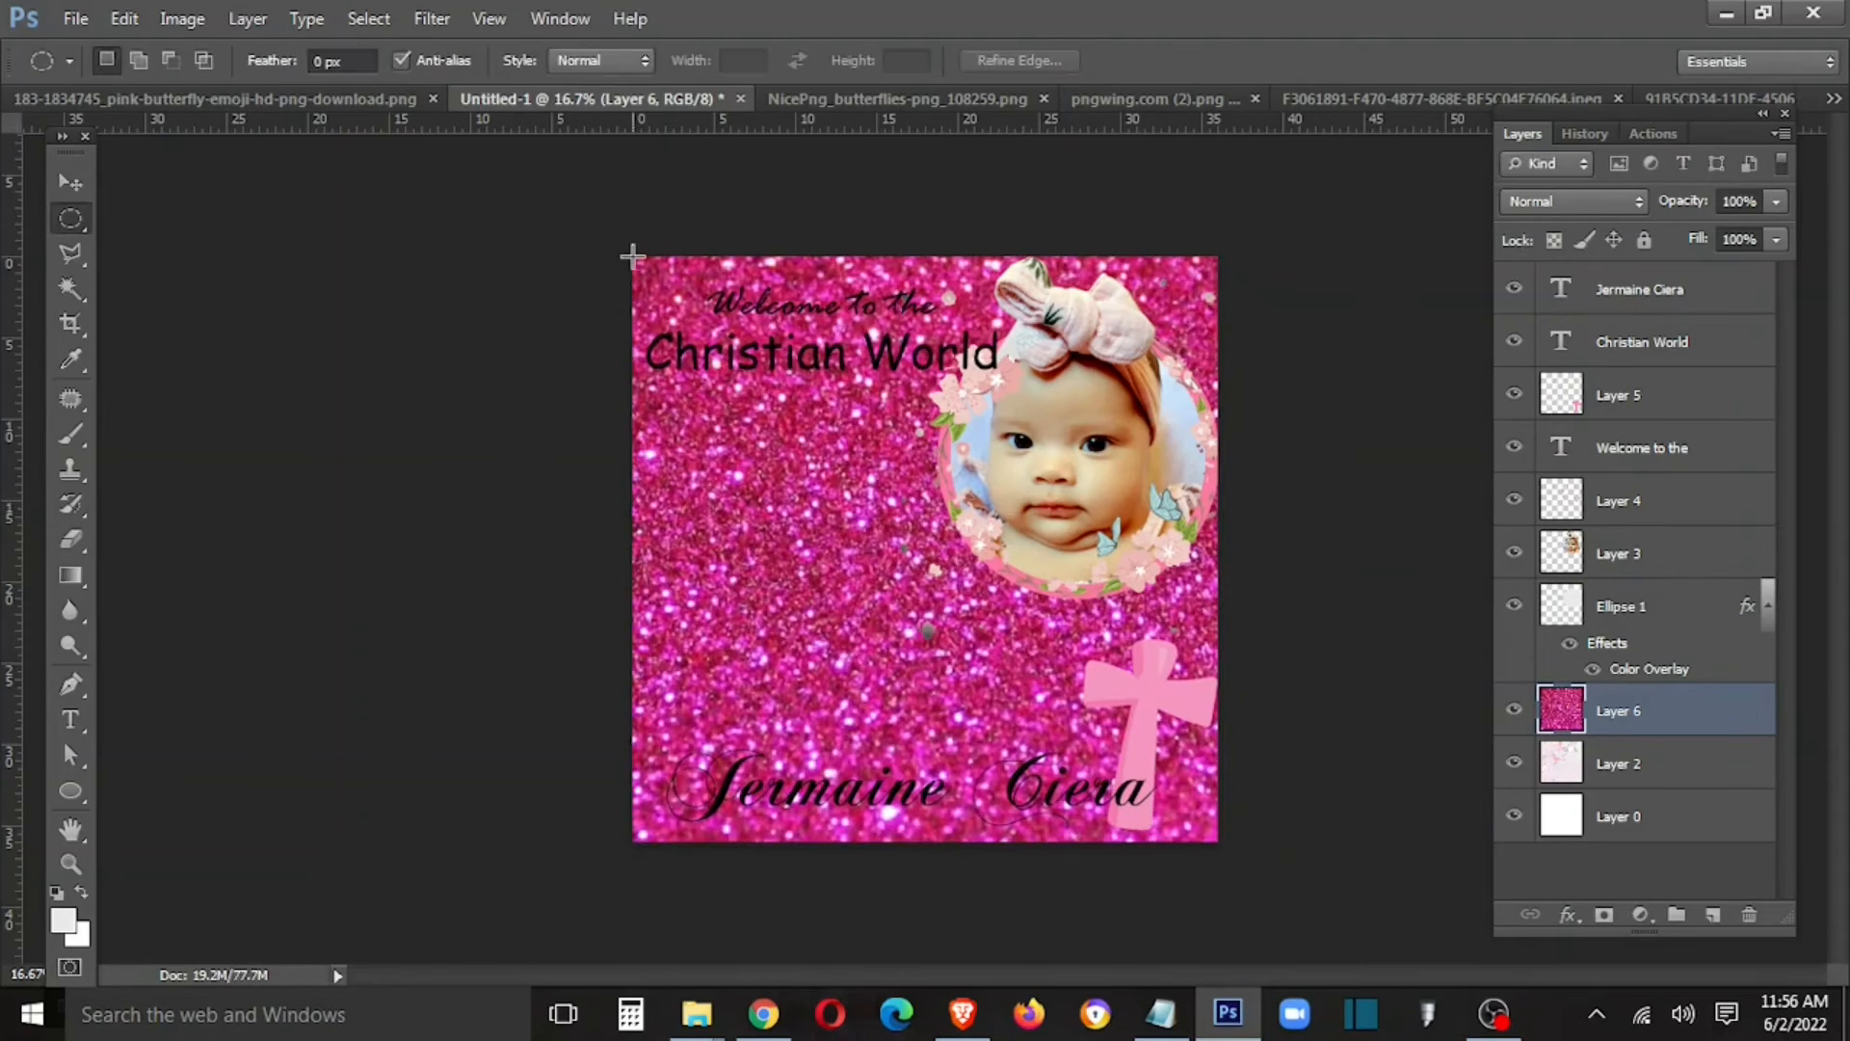
{"action": "key", "text": "ctrl+plus"}
{"action": "key", "text": "Tab"}
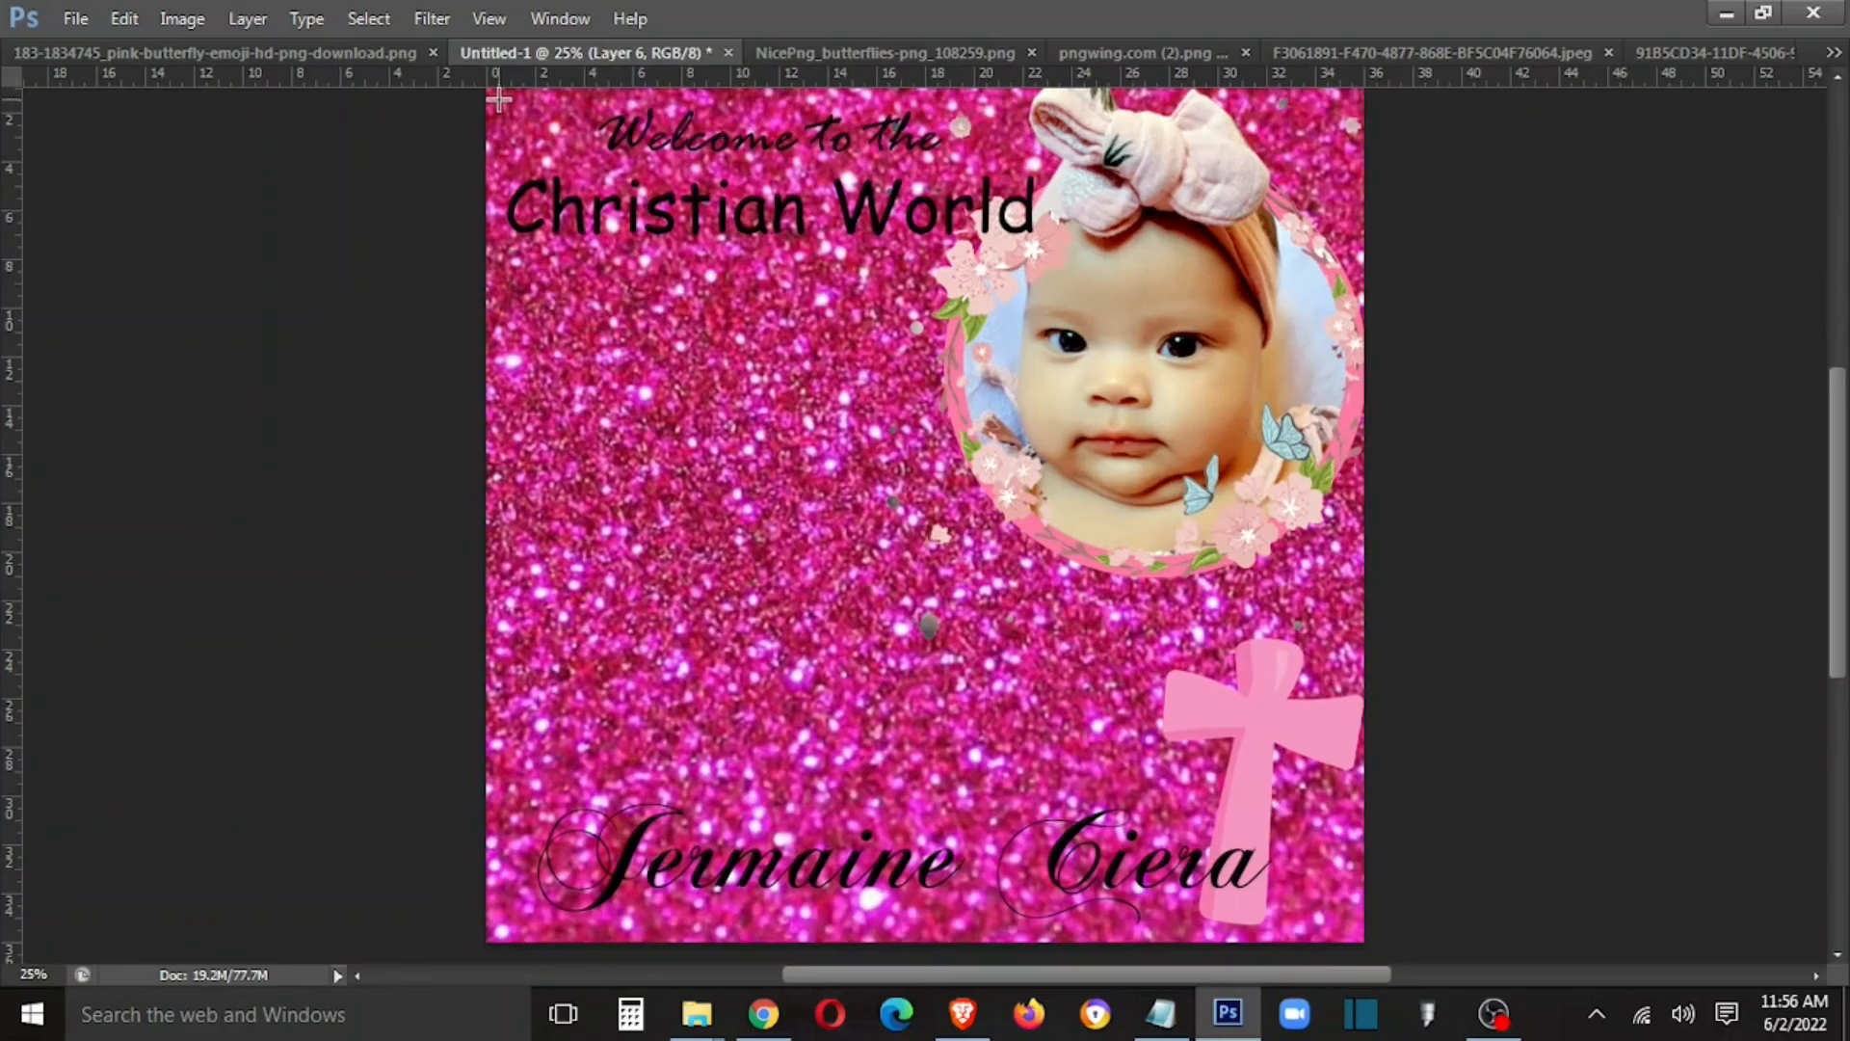
{"action": "key", "text": "Tab"}
{"action": "right_click", "coordinate": [70, 231]}
{"action": "left_click", "coordinate": [231, 213]}
{"action": "key", "text": "Tab"}
{"action": "left_click_drag", "start_coordinate": [500, 99], "coordinate": [1355, 926]}
{"action": "key", "text": "ctrl+shift+i"}
{"action": "key", "text": "ctrl+j"}
Step: On the full glitter layer, delete a feathered rectangular area from the middle repeatedly to leave softly fading edges, then deselect
{"action": "key", "text": "Tab"}
{"action": "key", "text": "v"}
{"action": "right_click", "coordinate": [977, 650]}
{"action": "left_click", "coordinate": [1008, 668]}
{"action": "key", "text": "ctrl+minus"}
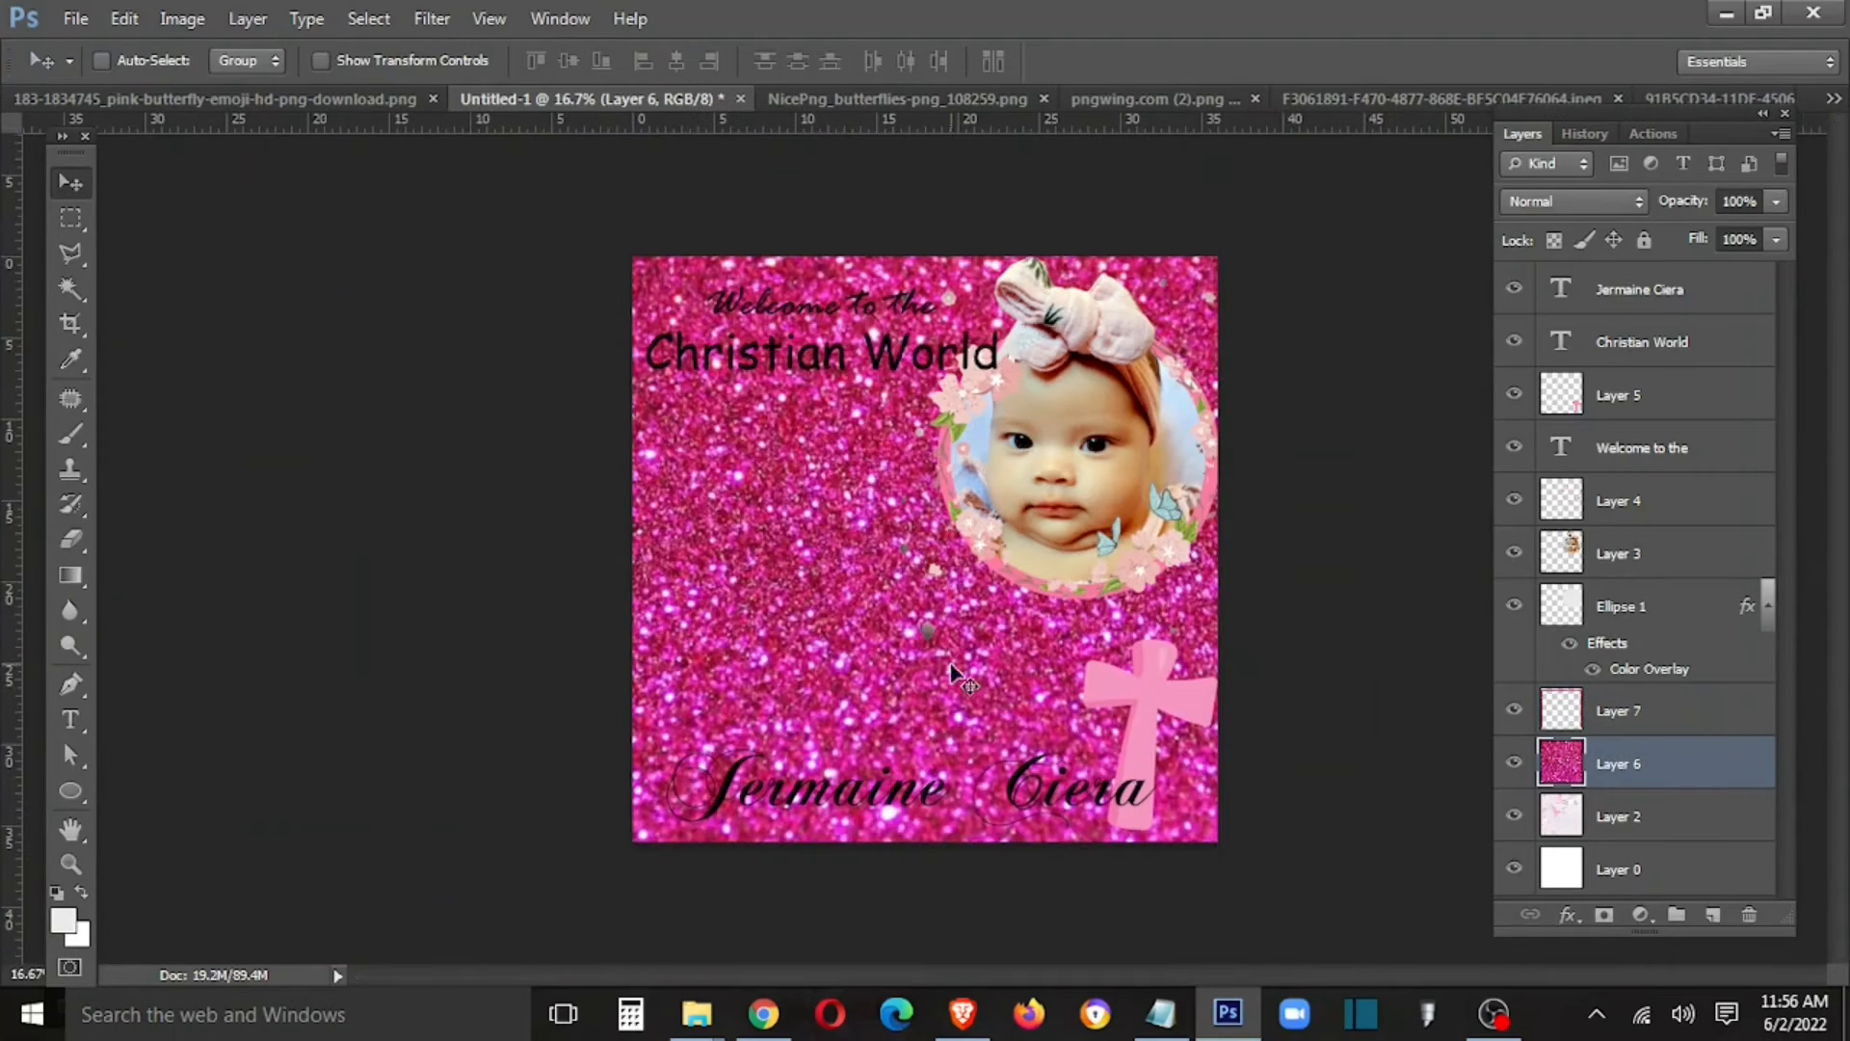
{"action": "key", "text": "m"}
{"action": "left_click_drag", "start_coordinate": [1084, 798], "coordinate": [1132, 747]}
{"action": "right_click", "coordinate": [957, 578]}
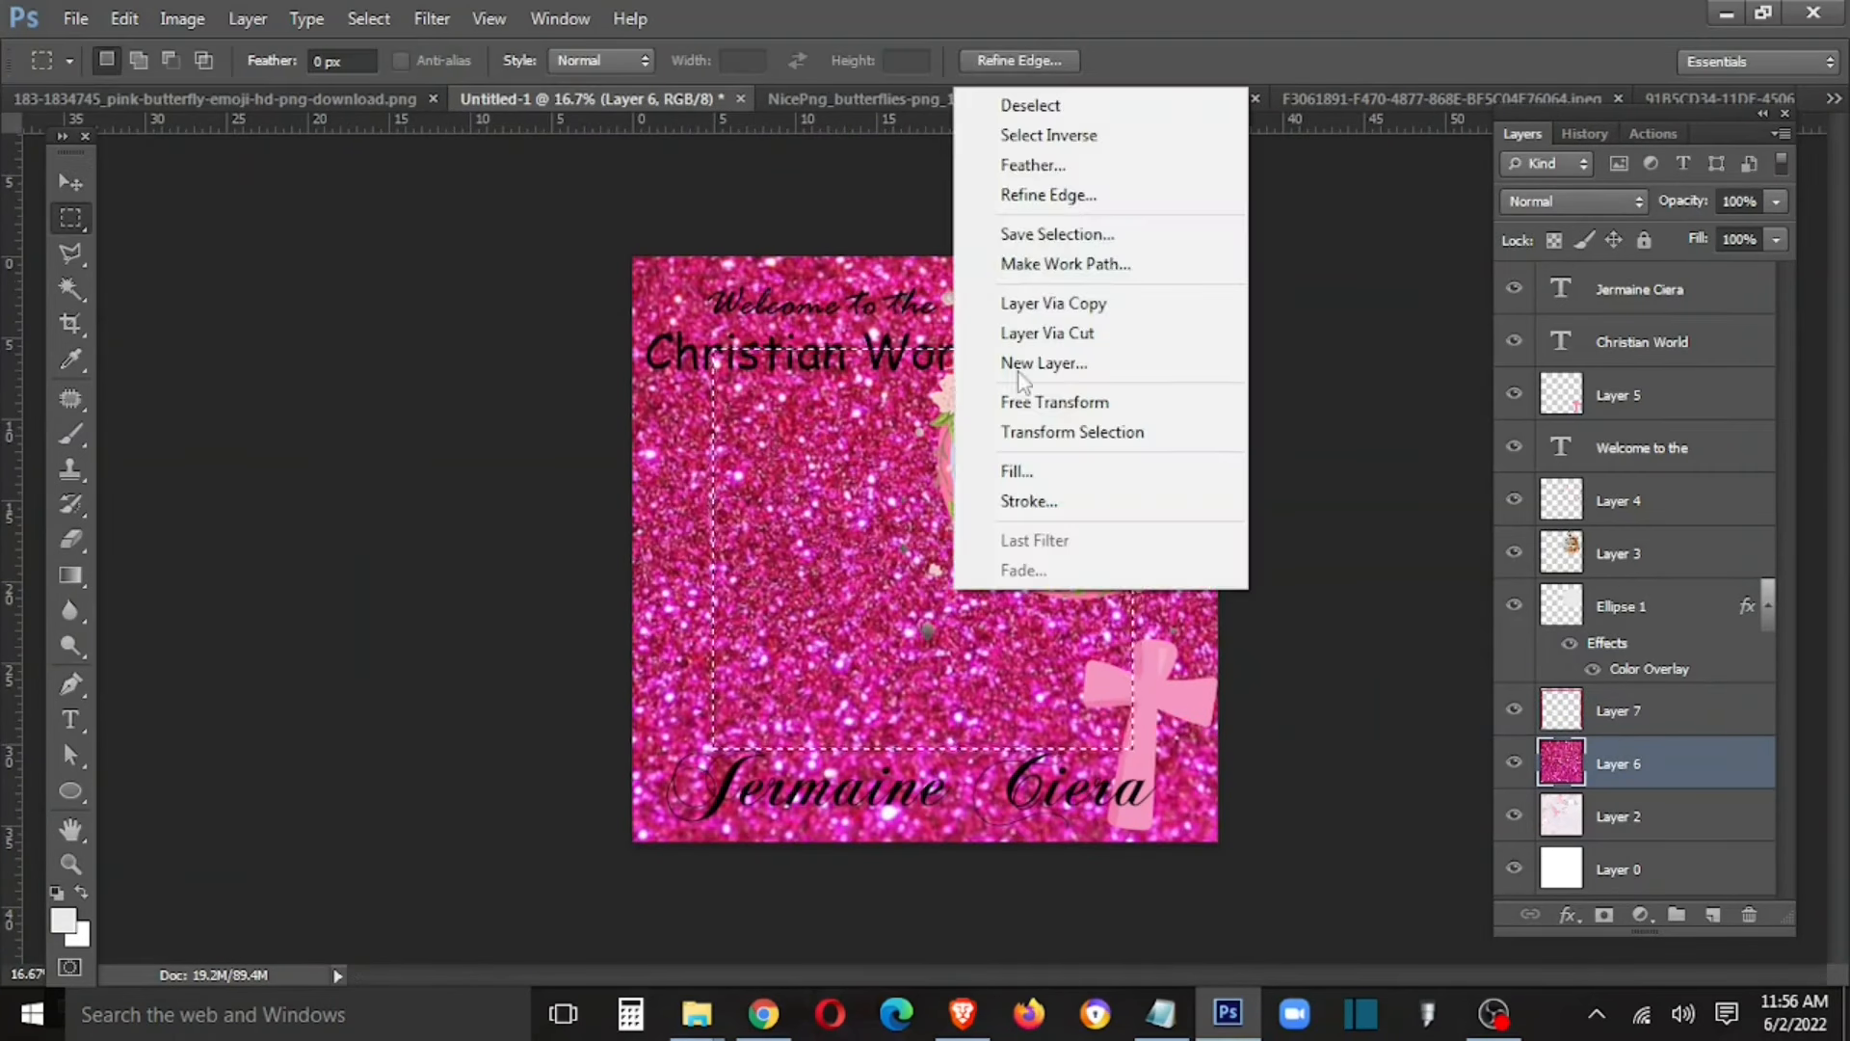
{"action": "left_click", "coordinate": [1002, 164]}
{"action": "key", "text": "Return"}
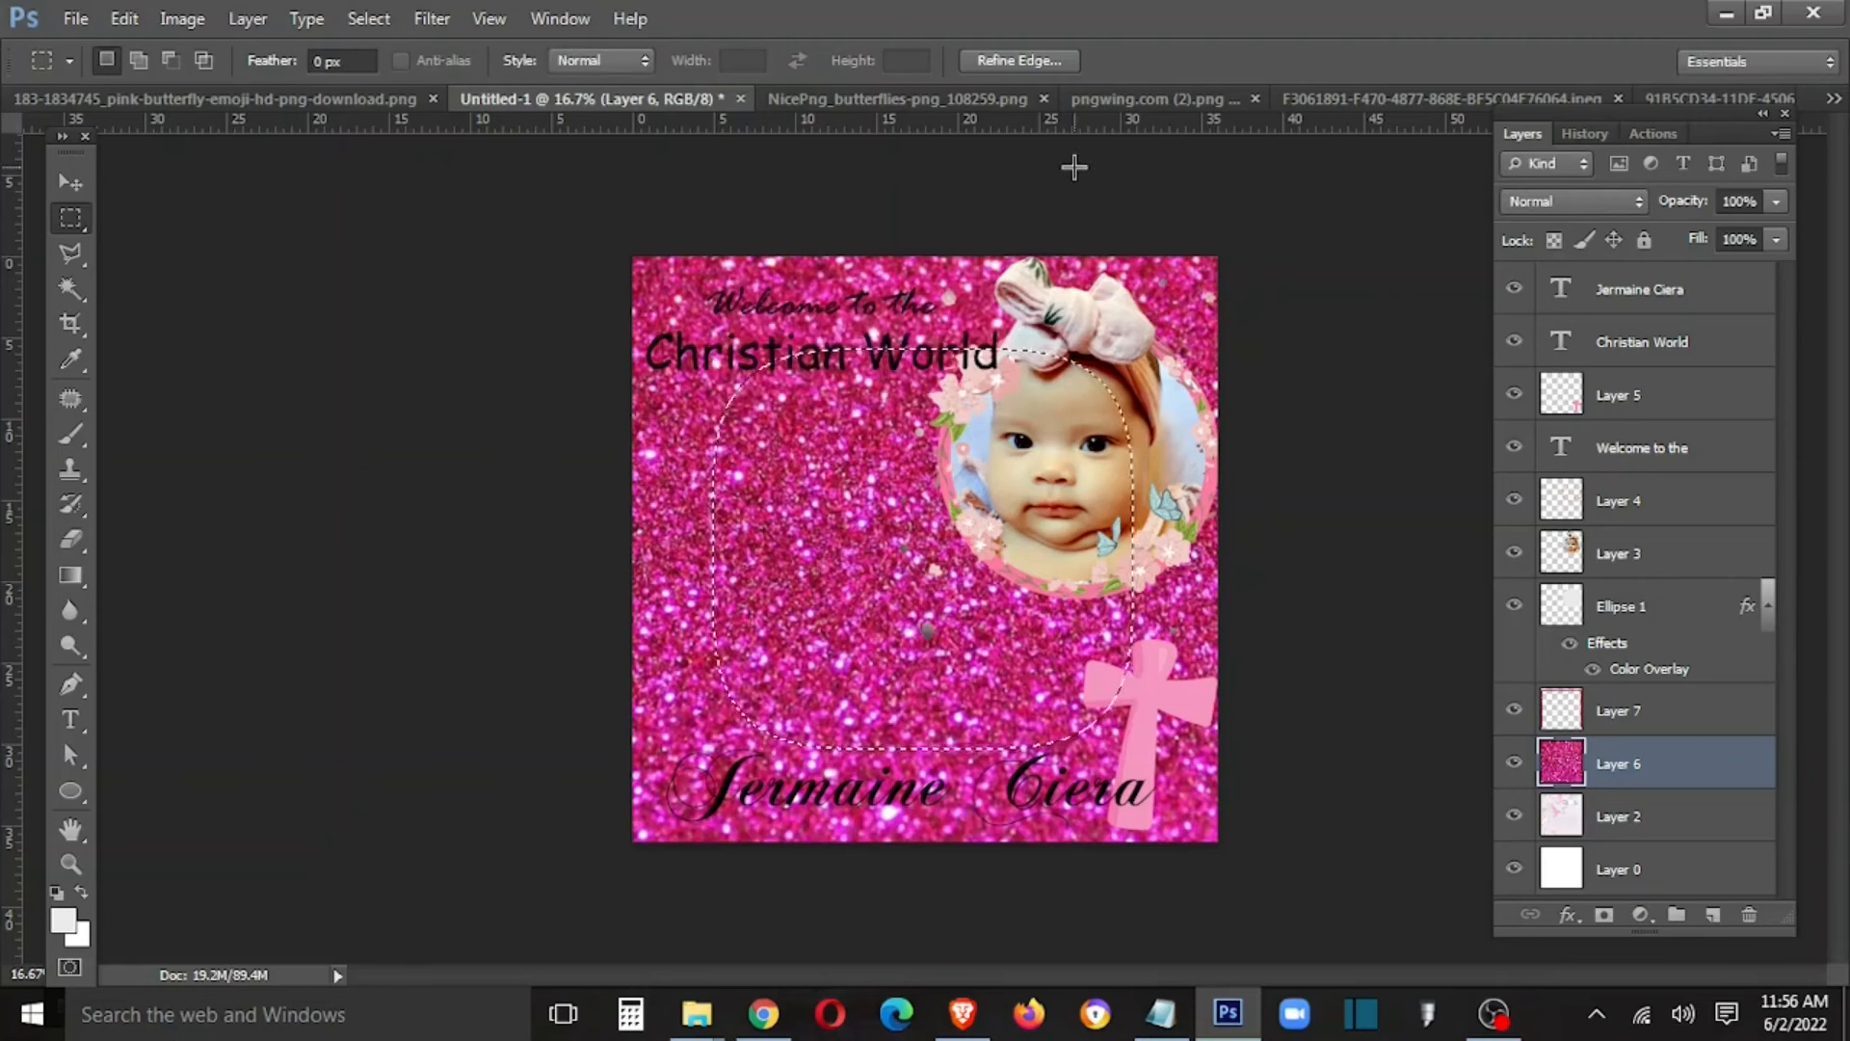
{"action": "key", "text": "Delete"}
{"action": "key", "text": "Delete"}
{"action": "key", "text": "Delete"}
{"action": "key", "text": "Delete"}
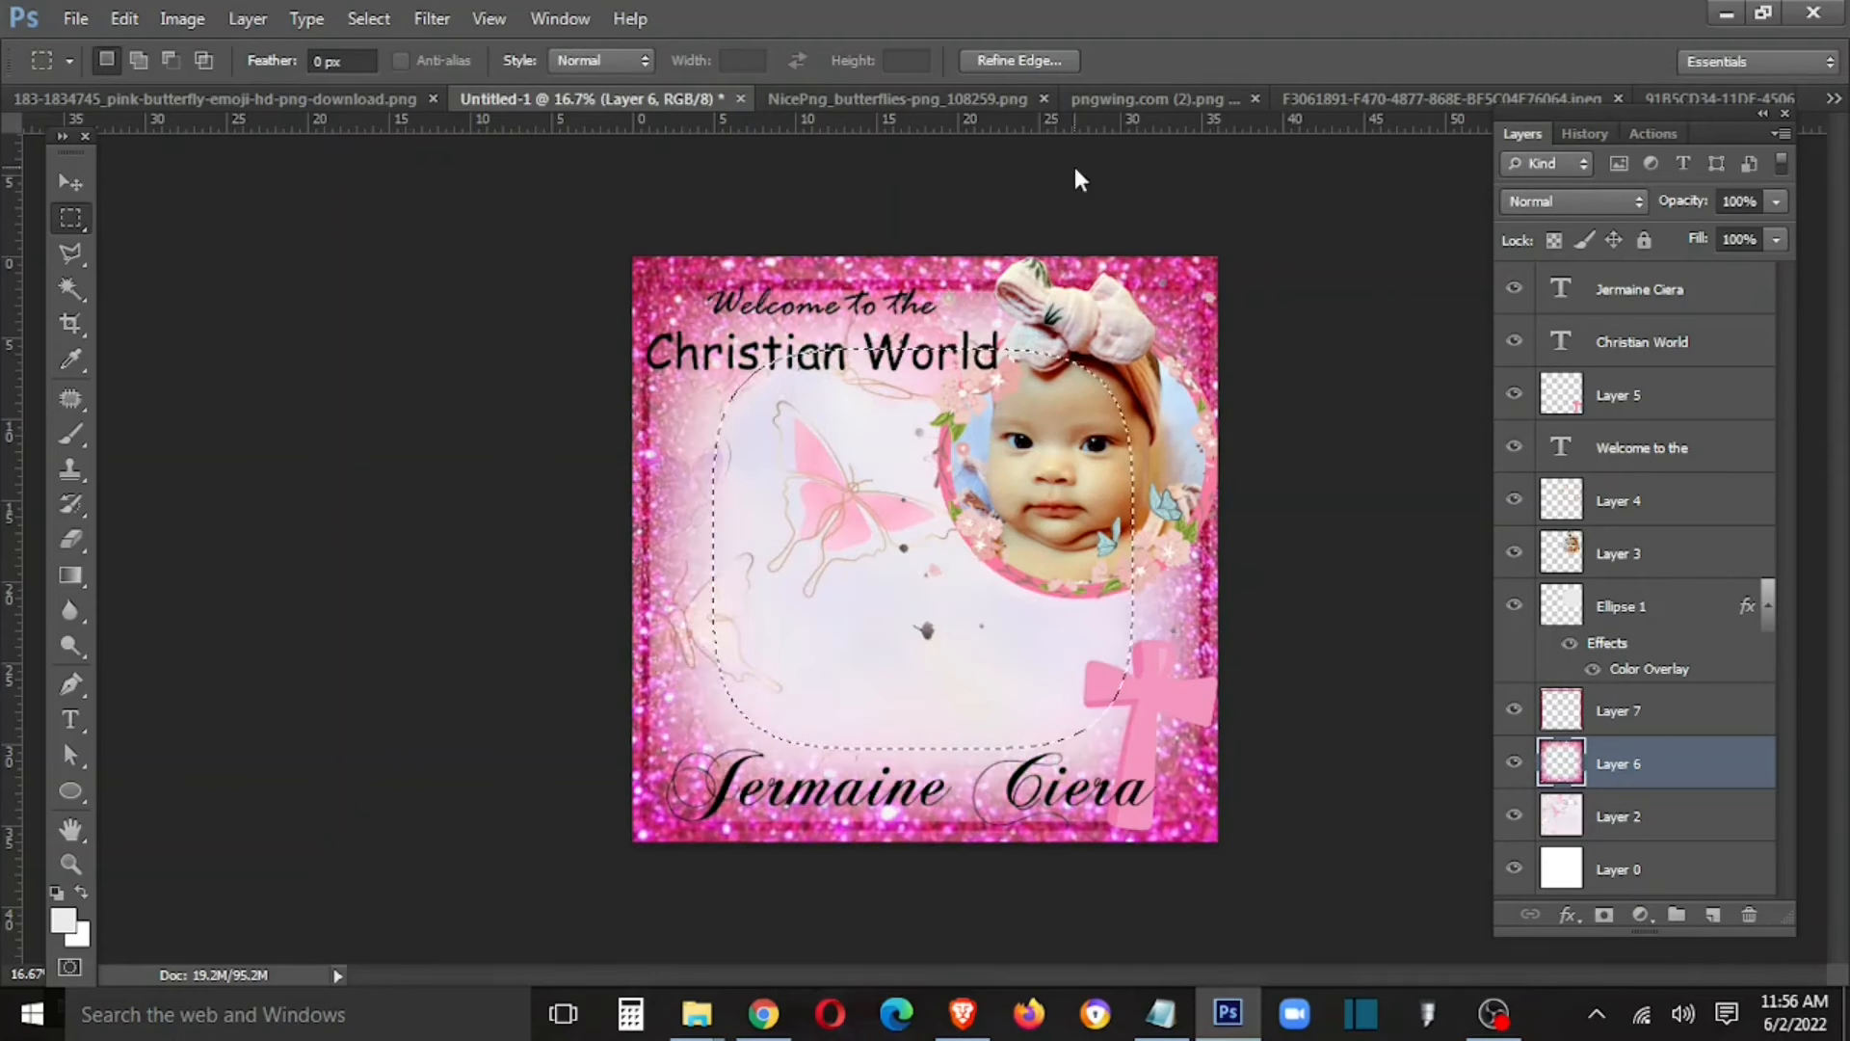
{"action": "key", "text": "ctrl+d"}
Step: Set the opacity of the faded glitter layer to 60%
{"action": "key", "text": "v"}
{"action": "key", "text": "3"}
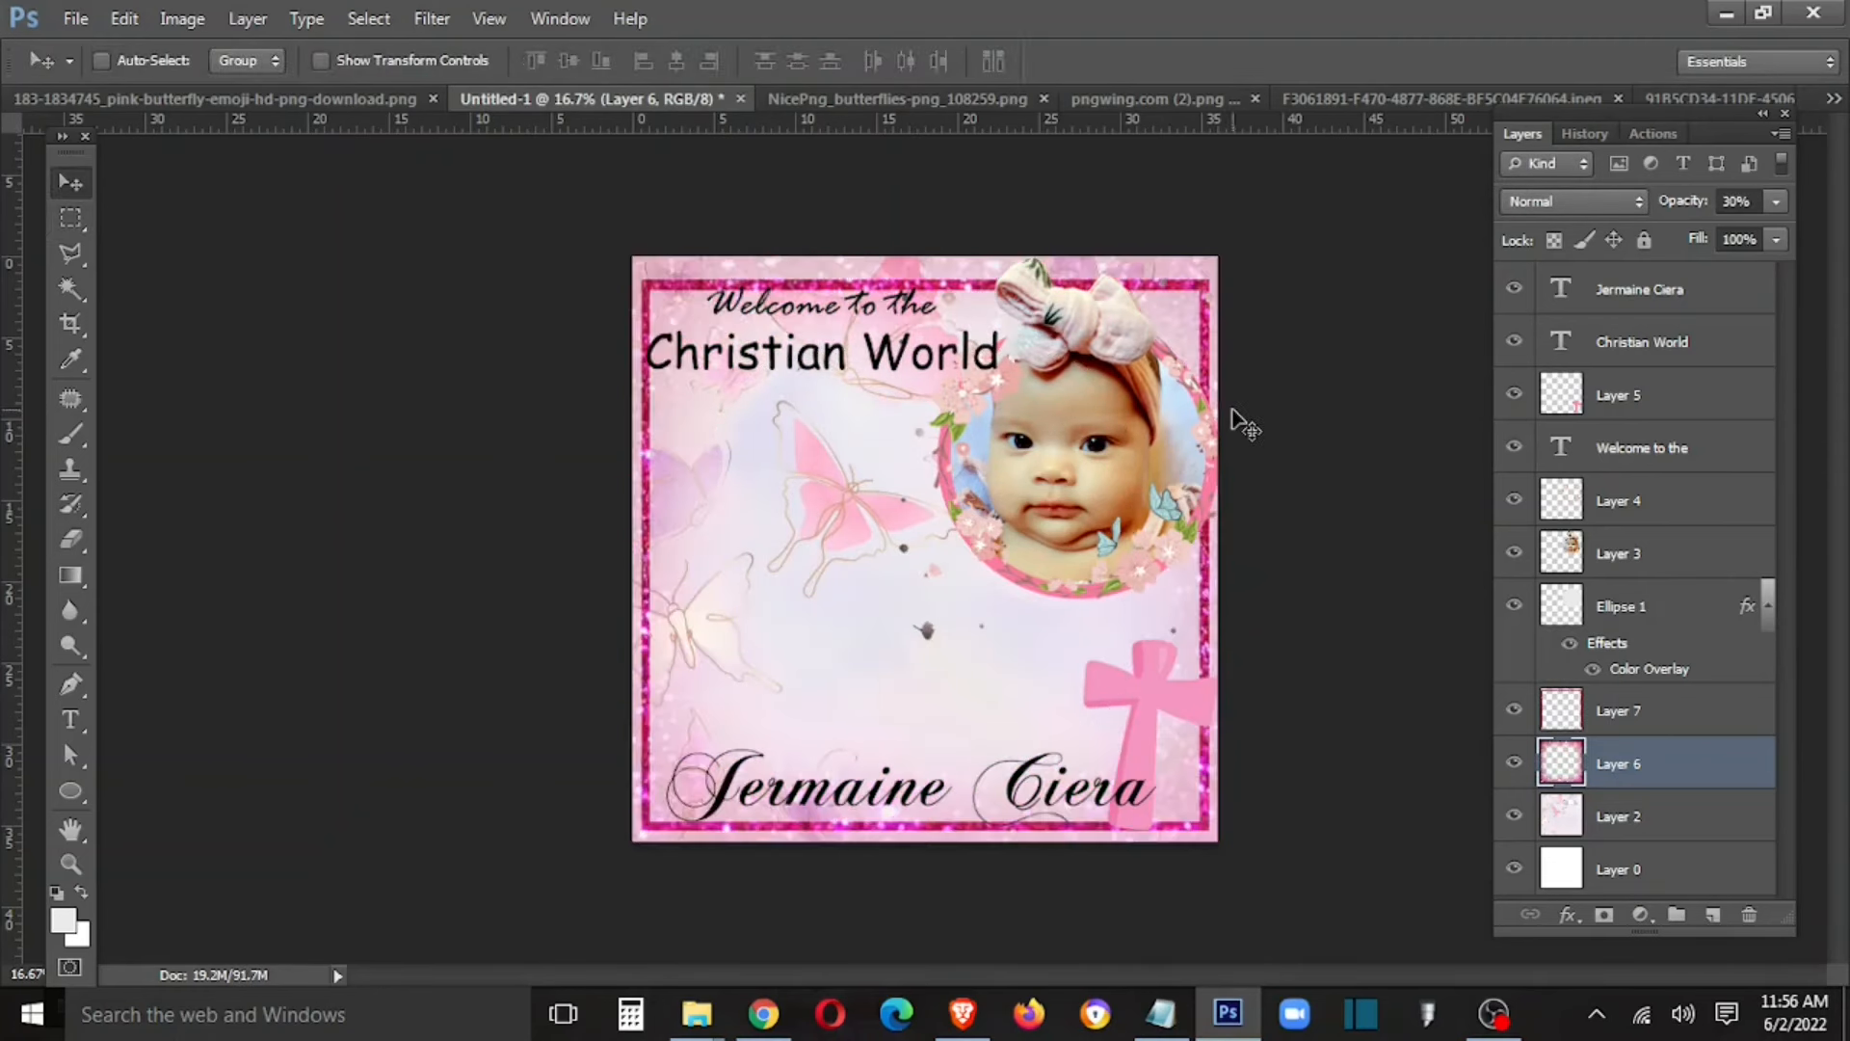
{"action": "key", "text": "8"}
{"action": "key", "text": "6"}
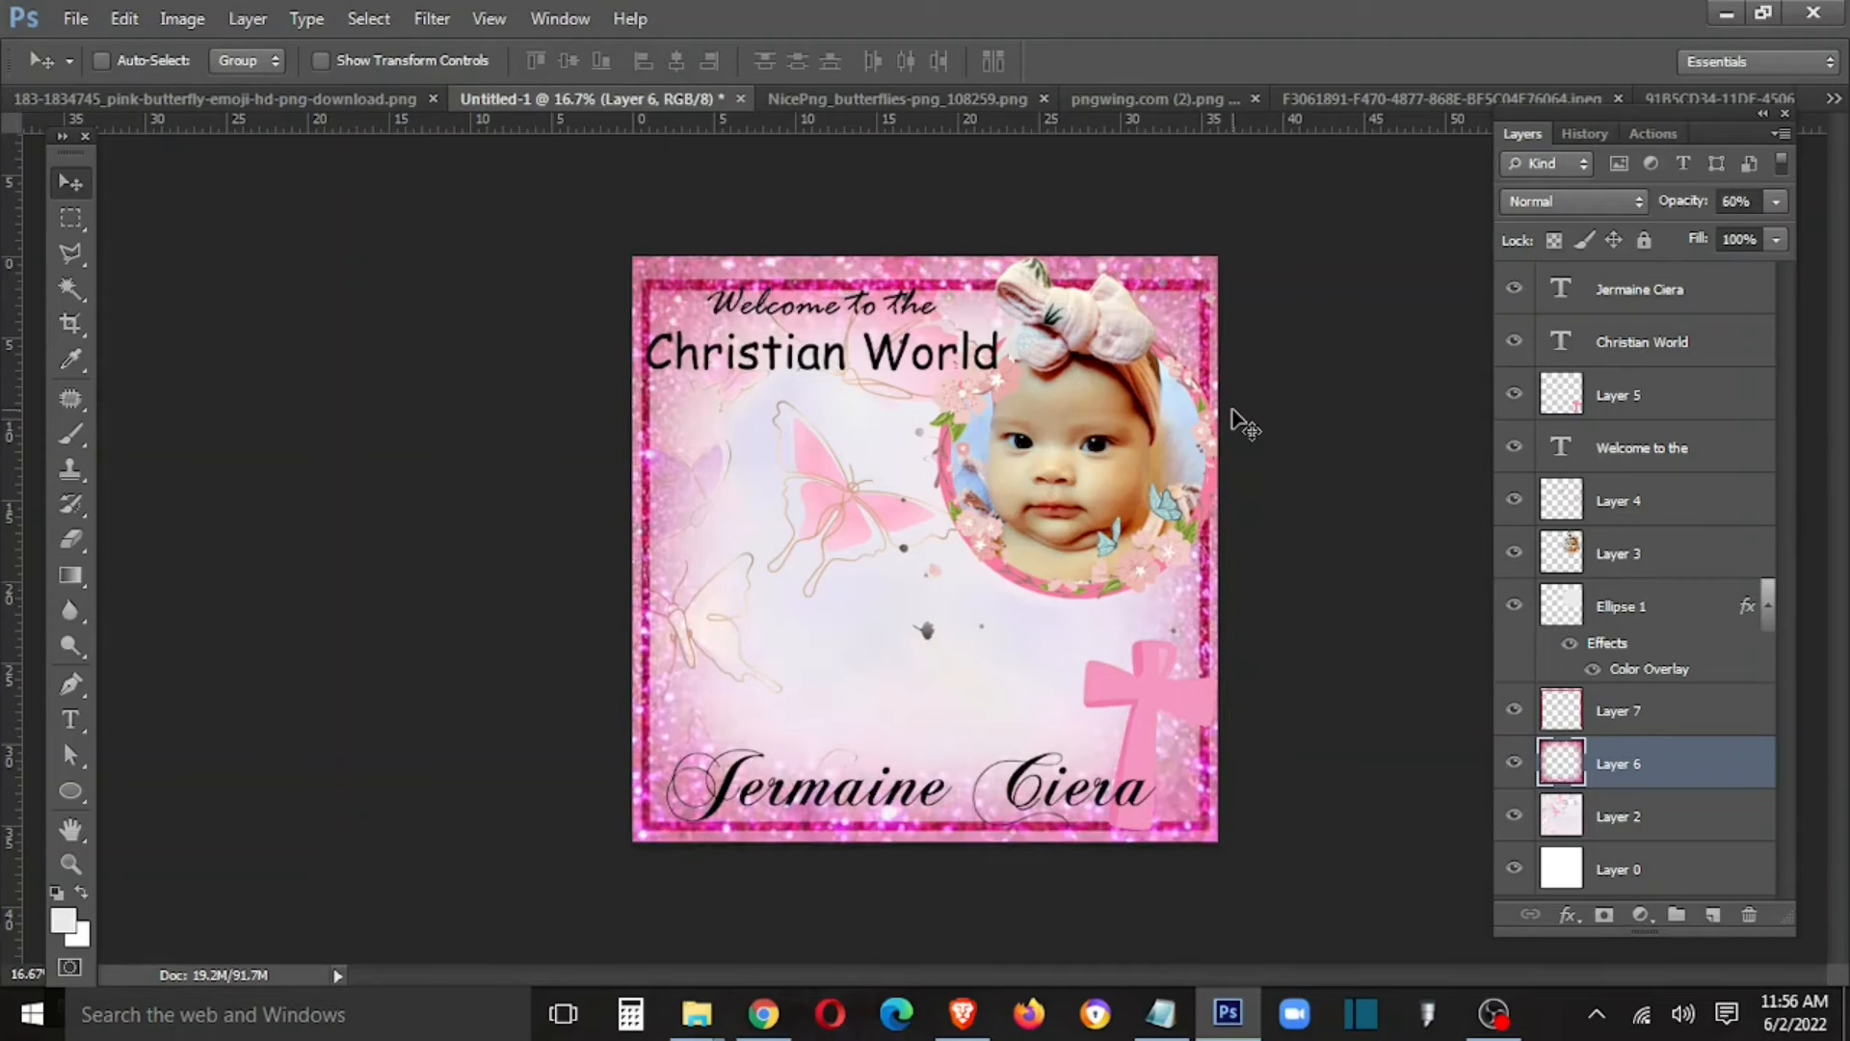
Step: Move the "Welcome to the" and "Christian World" lines slightly down so they clear the glitter border
{"action": "right_click", "coordinate": [891, 349]}
{"action": "left_click", "coordinate": [921, 370]}
{"action": "left_click_drag", "start_coordinate": [939, 350], "coordinate": [939, 371]}
{"action": "right_click", "coordinate": [904, 303]}
{"action": "left_click", "coordinate": [923, 322]}
{"action": "left_click_drag", "start_coordinate": [918, 300], "coordinate": [917, 326]}
{"action": "right_click", "coordinate": [940, 380]}
{"action": "left_click", "coordinate": [954, 397]}
{"action": "mouse_move", "coordinate": [947, 397]}
{"action": "left_mouse_down"}
{"action": "mouse_move", "coordinate": [948, 381]}
{"action": "mouse_move", "coordinate": [980, 389]}
{"action": "left_mouse_up"}
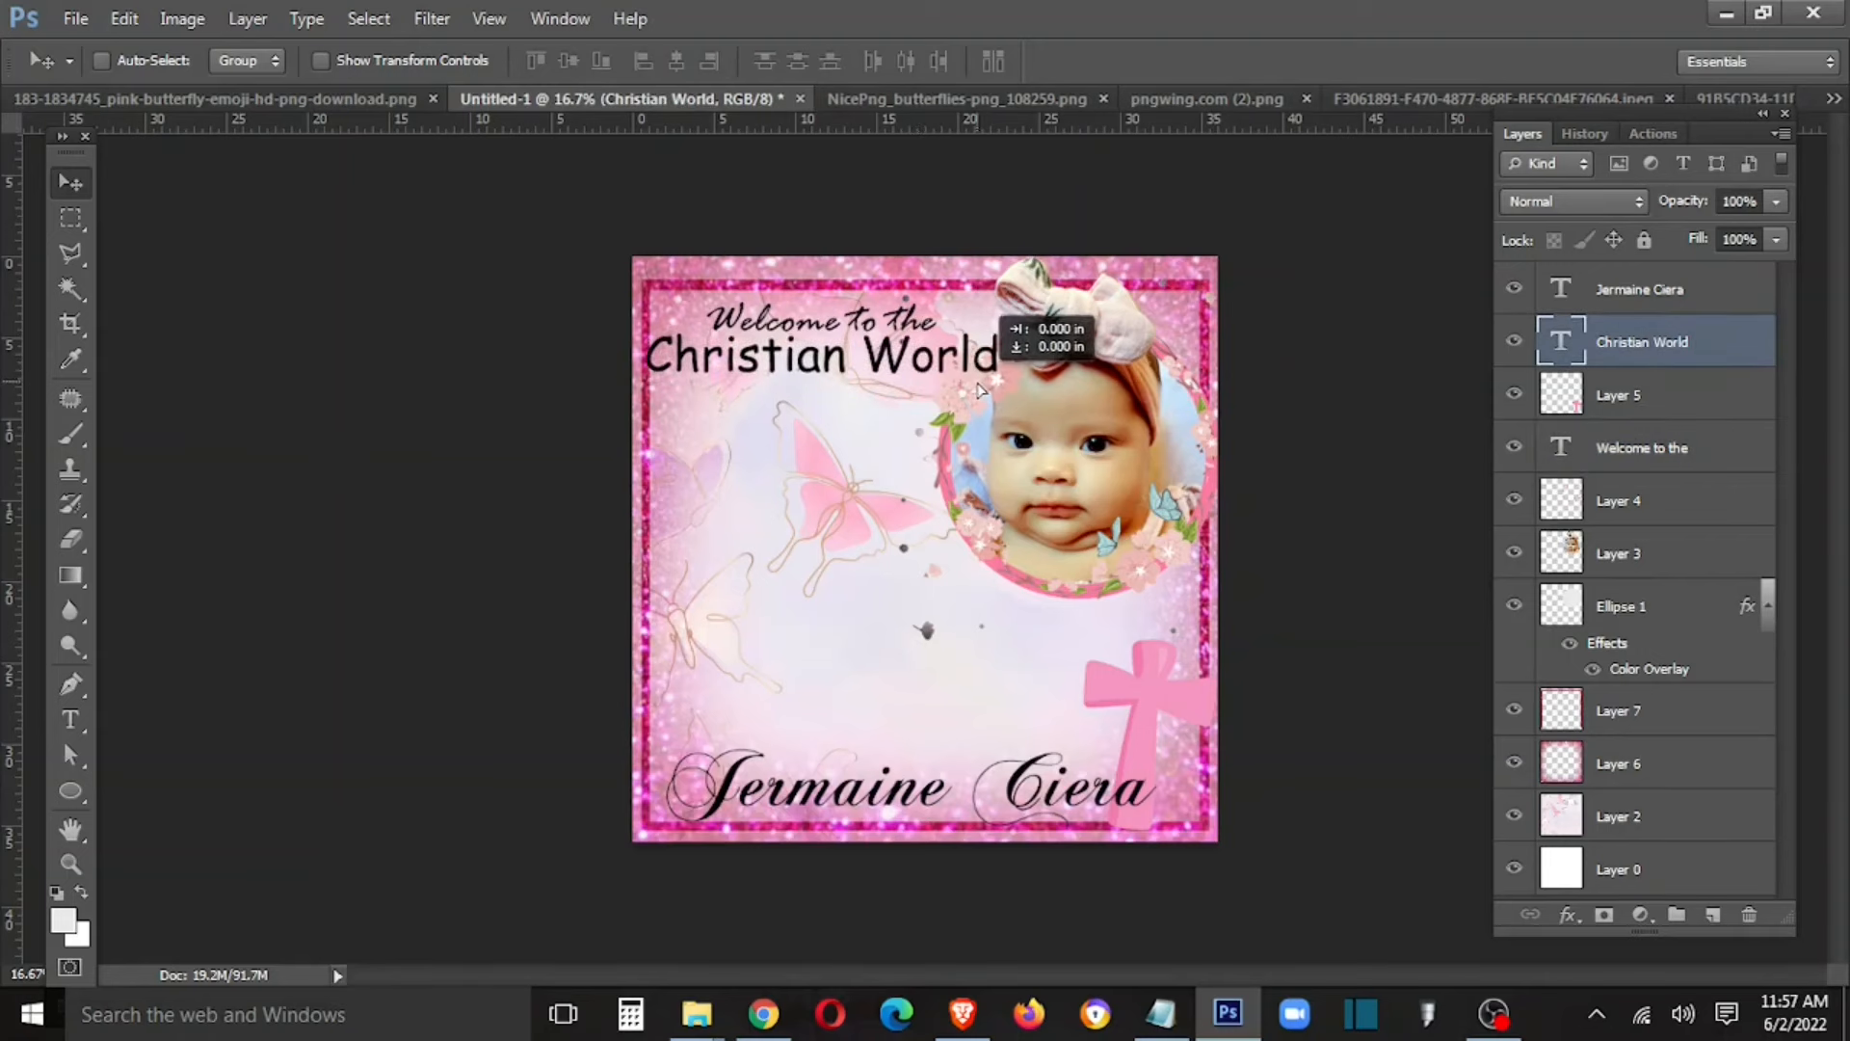
Step: Move the baby cut-out, pink circle and flower wreath down together, clear of the top glitter border
{"action": "left_click", "coordinate": [1644, 552]}
{"action": "left_click", "coordinate": [1644, 511], "text": "ctrl"}
{"action": "left_click", "coordinate": [1629, 607], "text": "ctrl"}
{"action": "left_click_drag", "start_coordinate": [1094, 463], "coordinate": [1096, 521]}
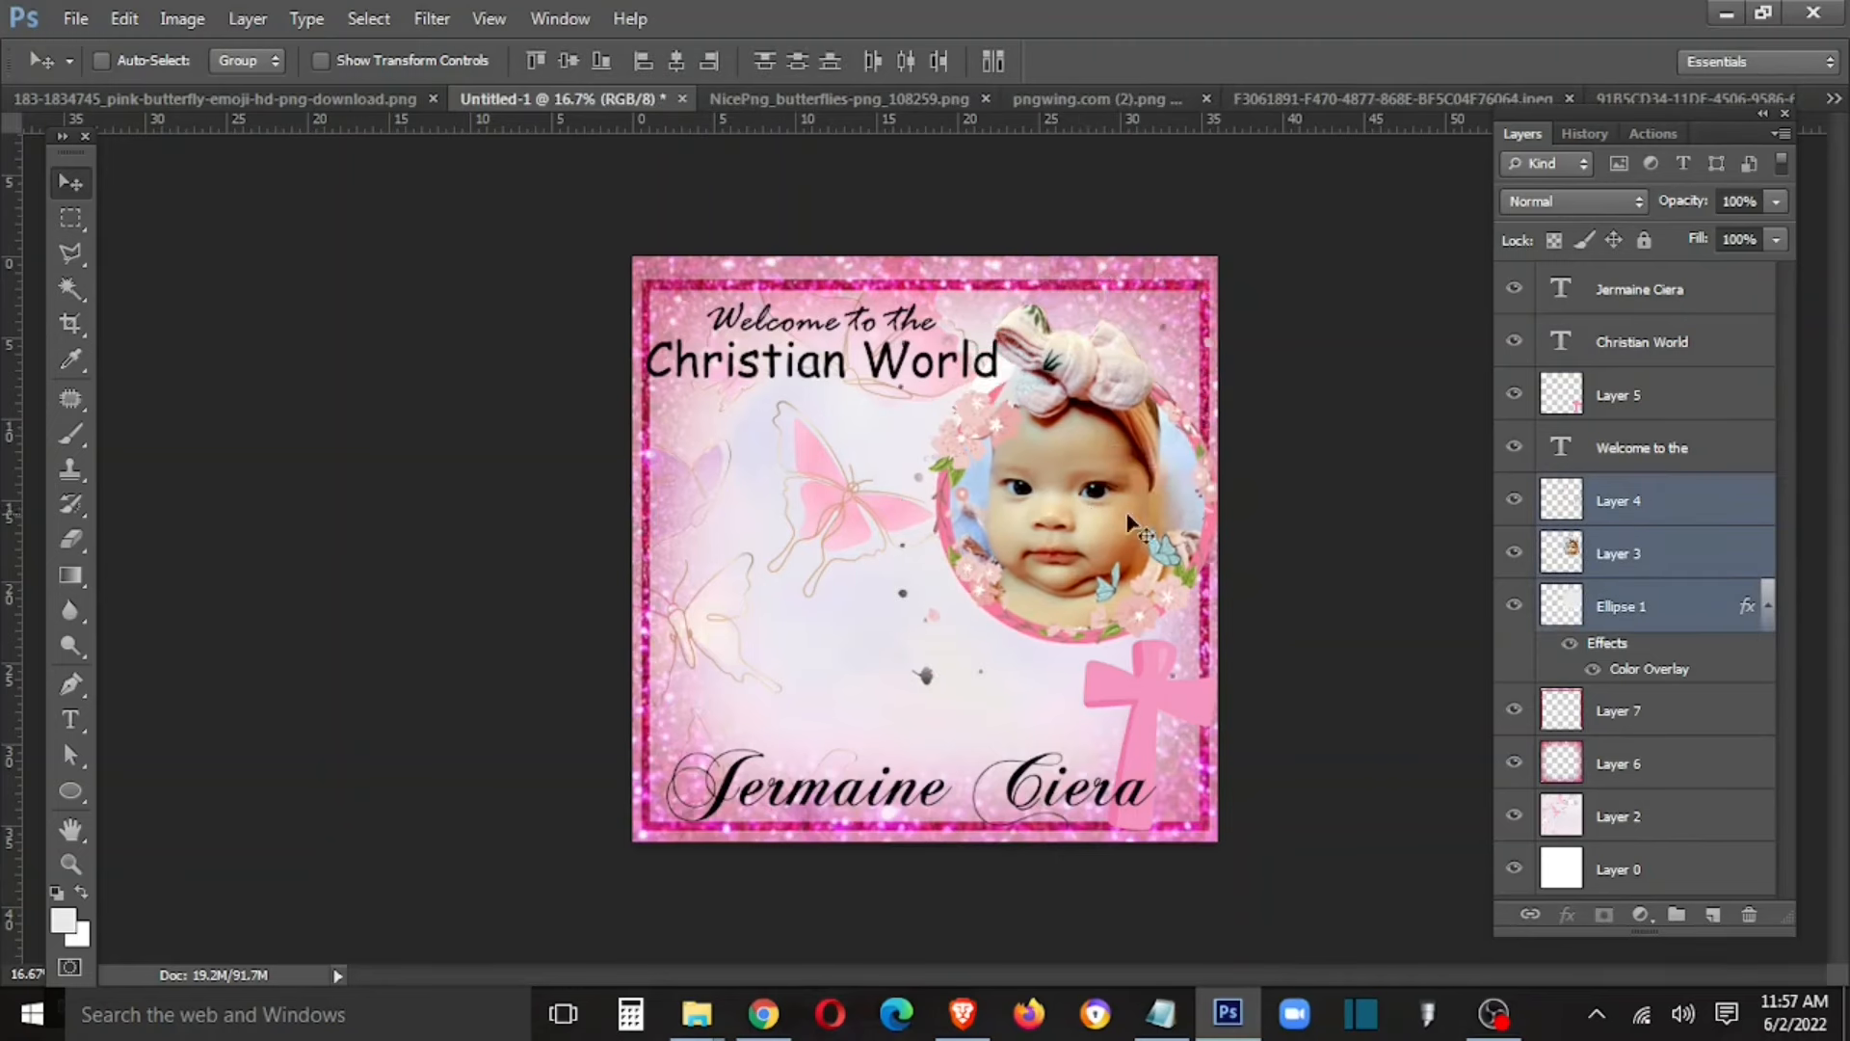
Step: Copy the bright pink butterfly from NicePng_butterflies-png_108259.png into the layout and scale it down over the area between the heading and baby photo
{"action": "left_click", "coordinate": [866, 106]}
{"action": "left_click_drag", "start_coordinate": [866, 106], "coordinate": [516, 446]}
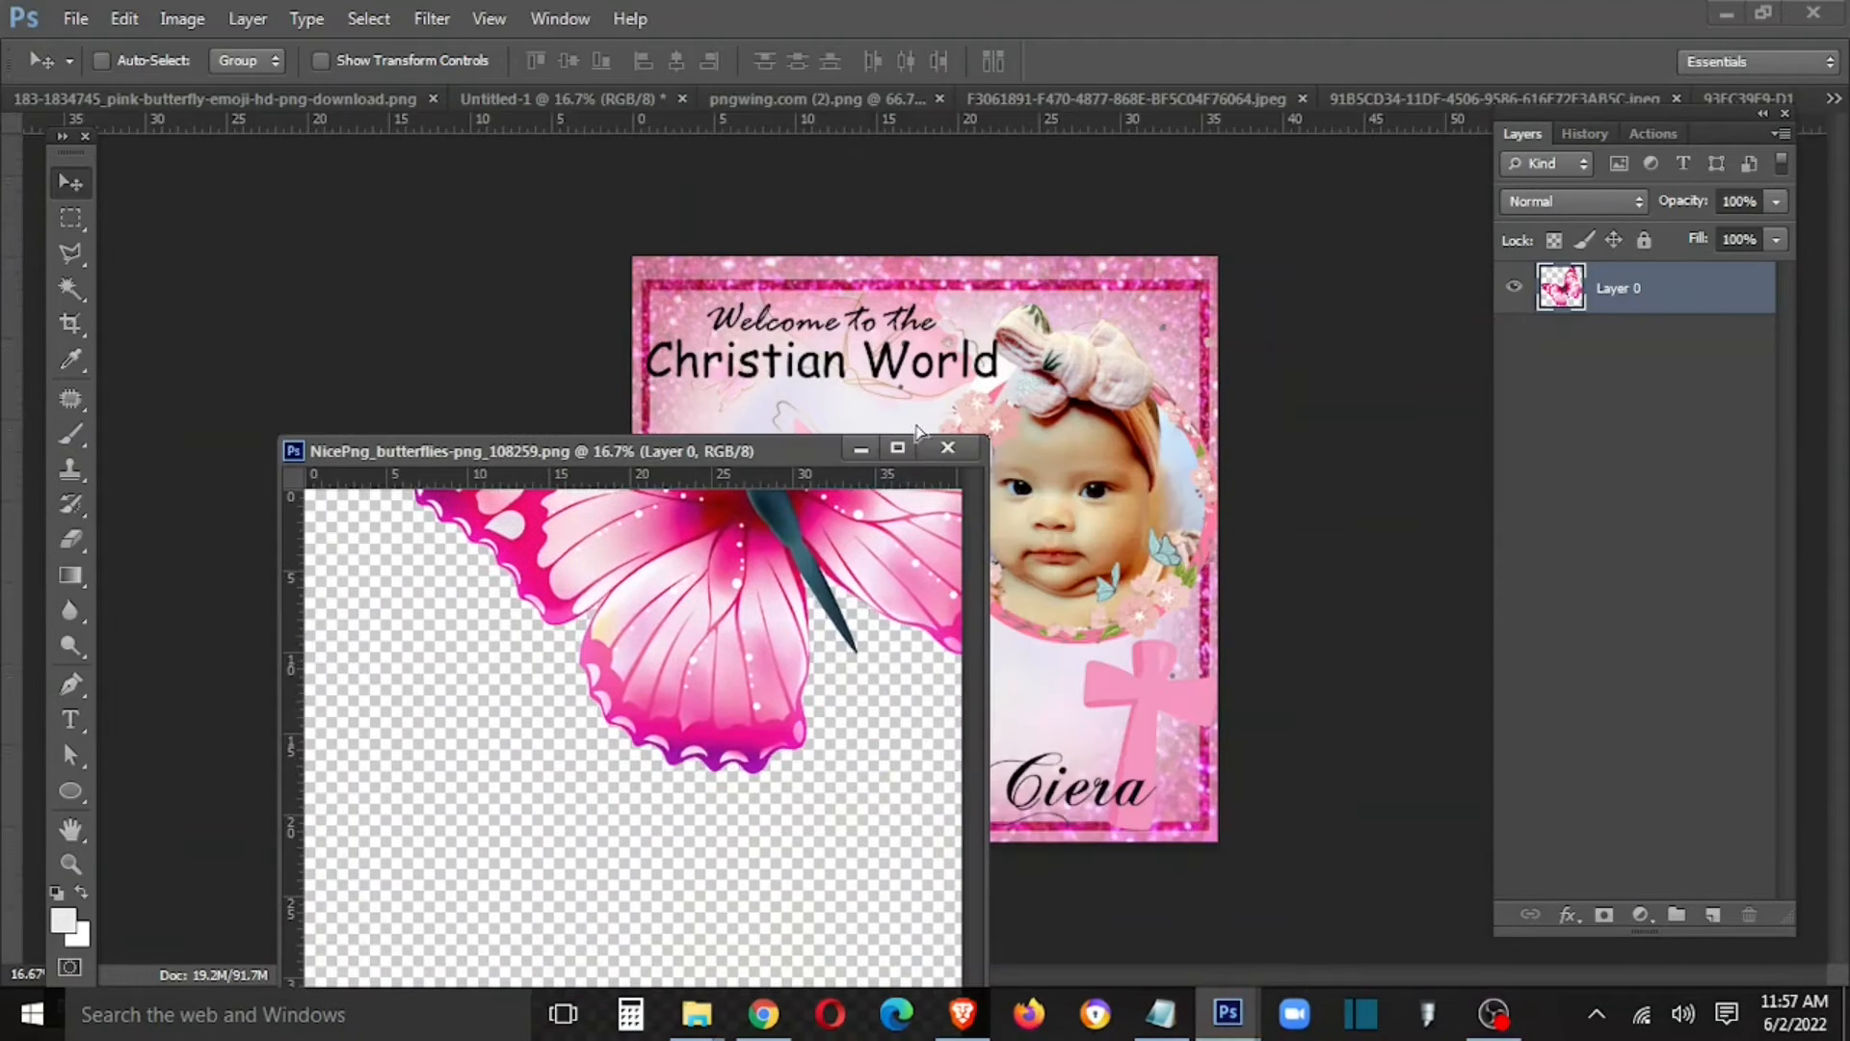
{"action": "left_click_drag", "start_coordinate": [916, 432], "coordinate": [944, 376]}
{"action": "left_click_drag", "start_coordinate": [963, 471], "coordinate": [1005, 627]}
{"action": "key", "text": "ctrl+t"}
{"action": "left_click_drag", "start_coordinate": [1116, 250], "coordinate": [1059, 358]}
{"action": "key", "text": "Return"}
Step: Copy the side-view pink butterfly into the layout's top-left corner
{"action": "left_click_drag", "start_coordinate": [297, 100], "coordinate": [308, 333]}
{"action": "left_click_drag", "start_coordinate": [469, 677], "coordinate": [702, 307]}
Step: Copy the pink baby booties from pngwing.com (2).png into the layout and move them toward the bottom of the canvas
{"action": "left_click", "coordinate": [528, 100]}
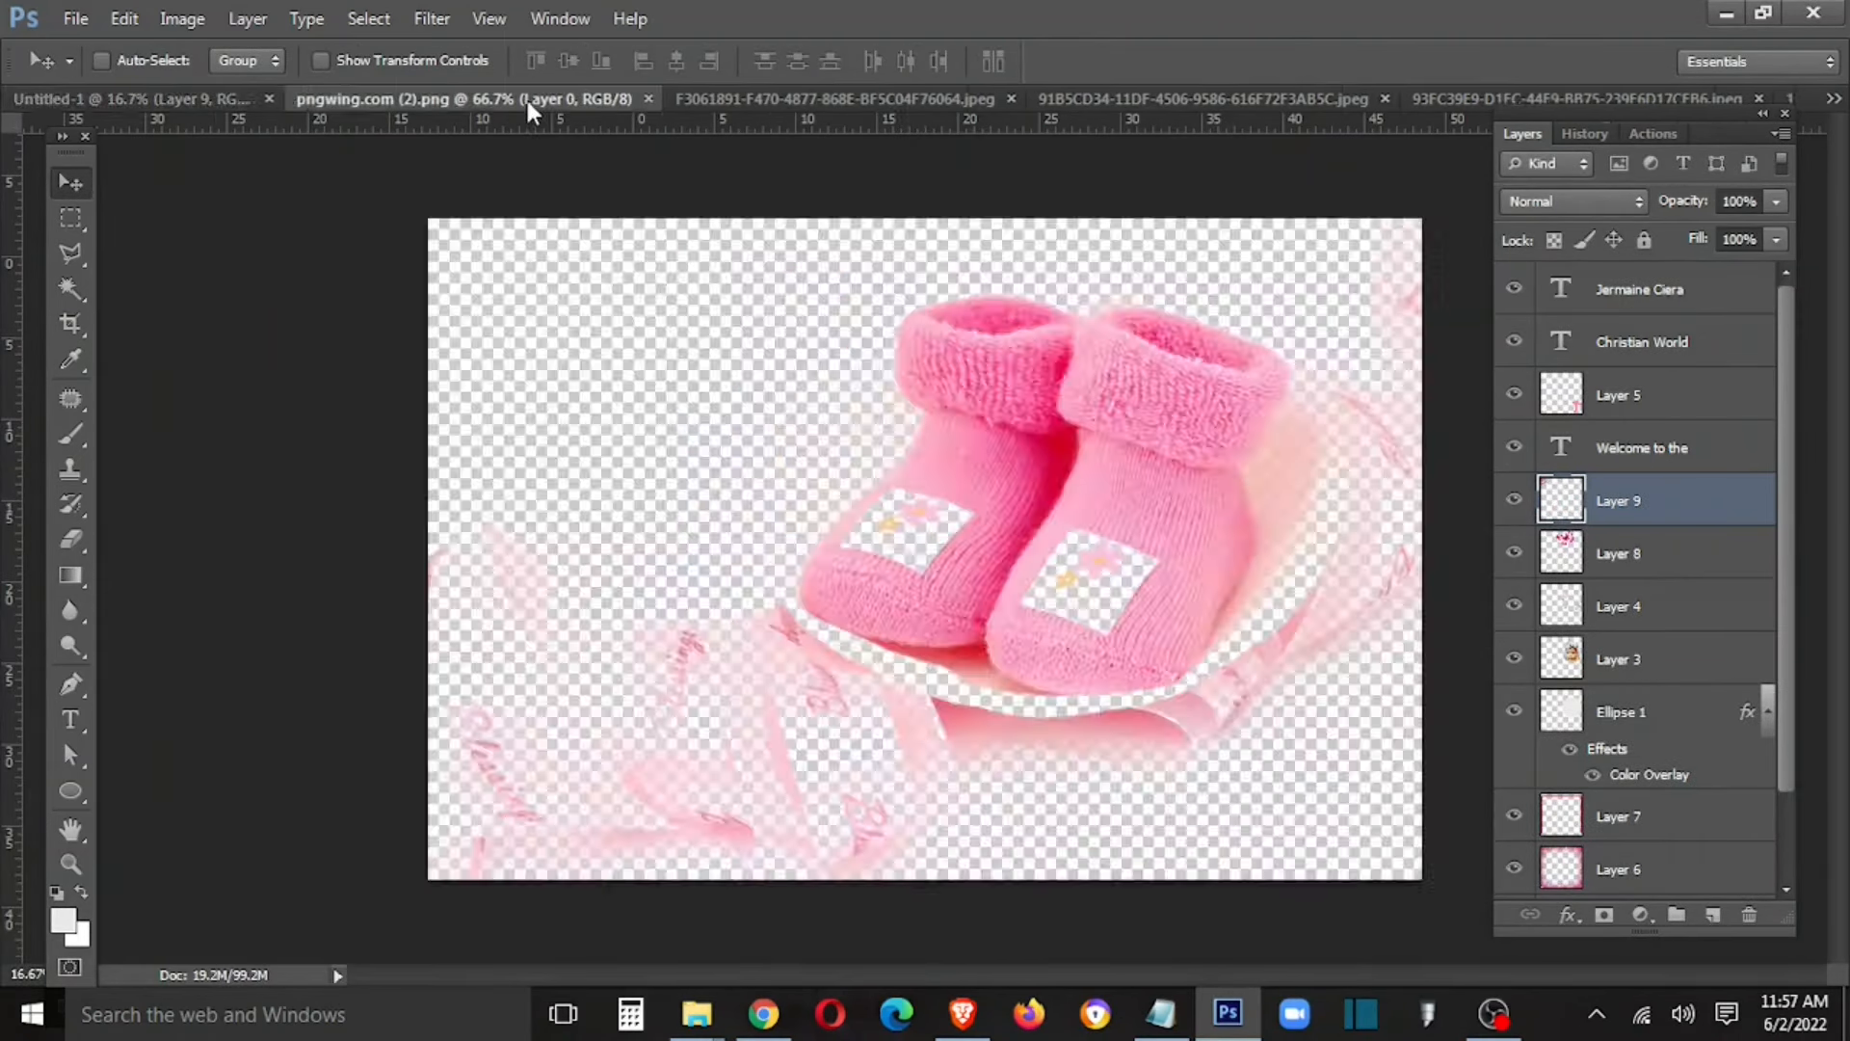
{"action": "left_click_drag", "start_coordinate": [515, 100], "coordinate": [501, 391]}
{"action": "left_click_drag", "start_coordinate": [839, 631], "coordinate": [930, 333]}
{"action": "left_click", "coordinate": [1069, 391]}
{"action": "left_click_drag", "start_coordinate": [1062, 412], "coordinate": [728, 725]}
Step: Flip the pink cross horizontally for placement at the canvas's lower-left edge
{"action": "right_click", "coordinate": [1144, 681]}
{"action": "left_click", "coordinate": [1175, 701]}
{"action": "key", "text": "ctrl+t"}
{"action": "right_click", "coordinate": [1027, 706]}
{"action": "left_click", "coordinate": [1108, 642]}
{"action": "key", "text": "Return"}
Step: Rescale the pink booties and place them near the canvas's lower-right corner, below the circular baby photo
{"action": "right_click", "coordinate": [972, 680]}
{"action": "left_click", "coordinate": [1014, 719]}
{"action": "left_click_drag", "start_coordinate": [1017, 719], "coordinate": [1086, 789]}
{"action": "key", "text": "ctrl+z"}
{"action": "right_click", "coordinate": [1002, 666]}
{"action": "left_click", "coordinate": [1033, 711]}
{"action": "left_click_drag", "start_coordinate": [1027, 699], "coordinate": [1178, 796]}
{"action": "key", "text": "ctrl+z"}
{"action": "right_click", "coordinate": [988, 666]}
{"action": "left_click", "coordinate": [1006, 684]}
{"action": "key", "text": "ctrl+t"}
{"action": "left_click_drag", "start_coordinate": [991, 703], "coordinate": [924, 656]}
{"action": "key", "text": "Return"}
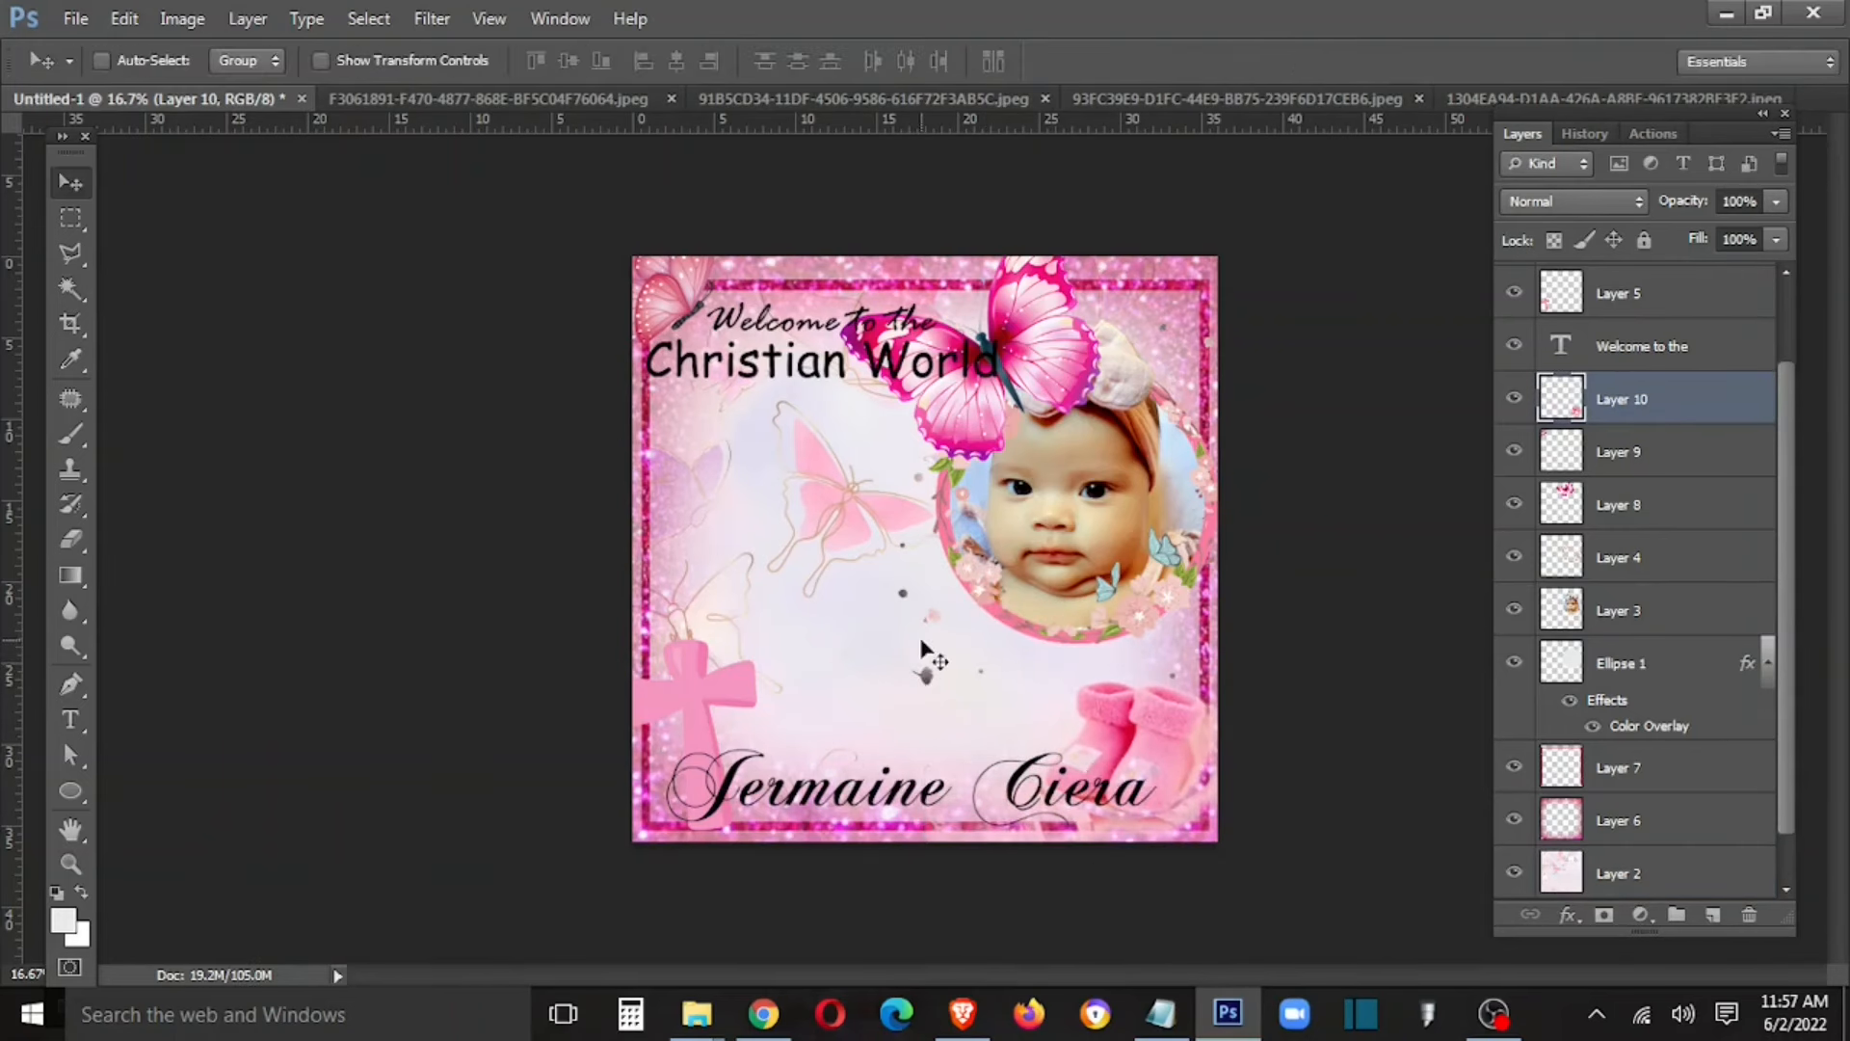
{"action": "left_click_drag", "start_coordinate": [1118, 801], "coordinate": [1163, 740]}
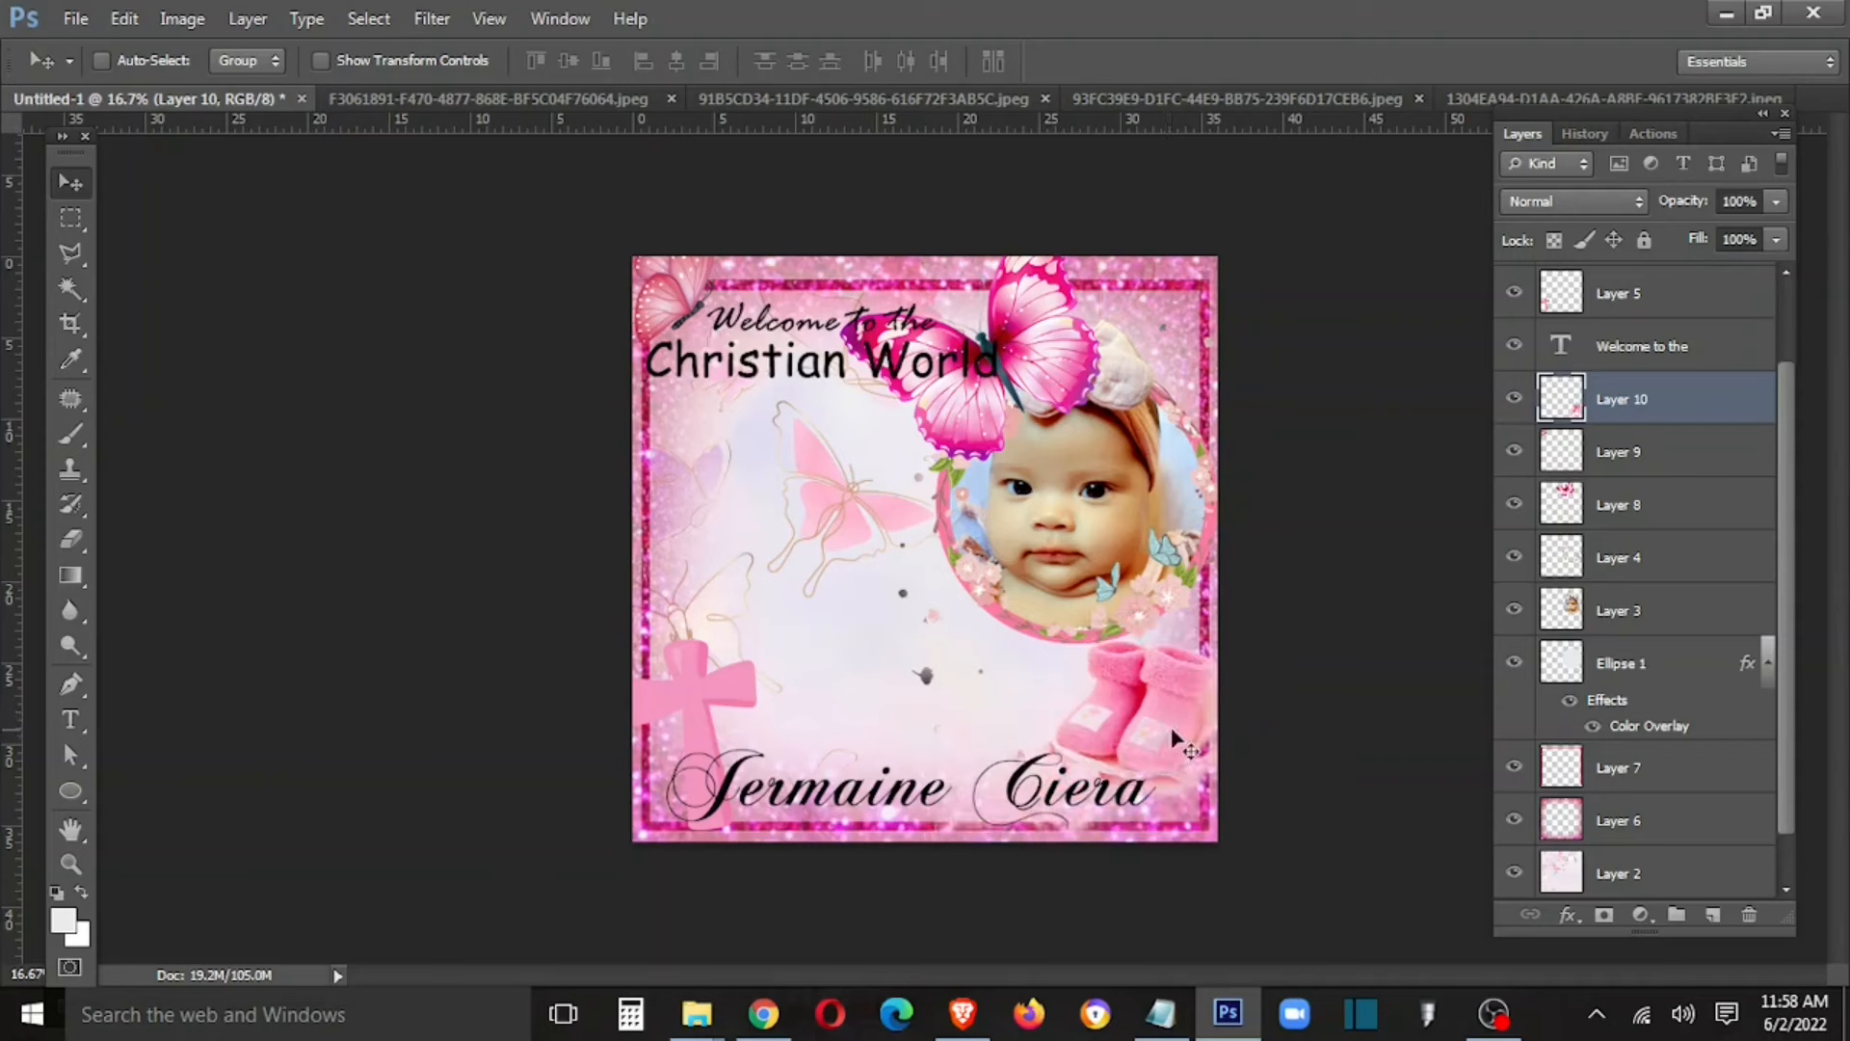
Step: Move the large bright pink butterfly to the canvas's top-right corner
{"action": "right_click", "coordinate": [1025, 376]}
{"action": "left_click", "coordinate": [1050, 390]}
{"action": "left_click_drag", "start_coordinate": [1050, 391], "coordinate": [1206, 399]}
Step: Rotate the small pink butterfly within the canvas's top-left corner
{"action": "right_click", "coordinate": [678, 309]}
{"action": "left_click", "coordinate": [713, 321]}
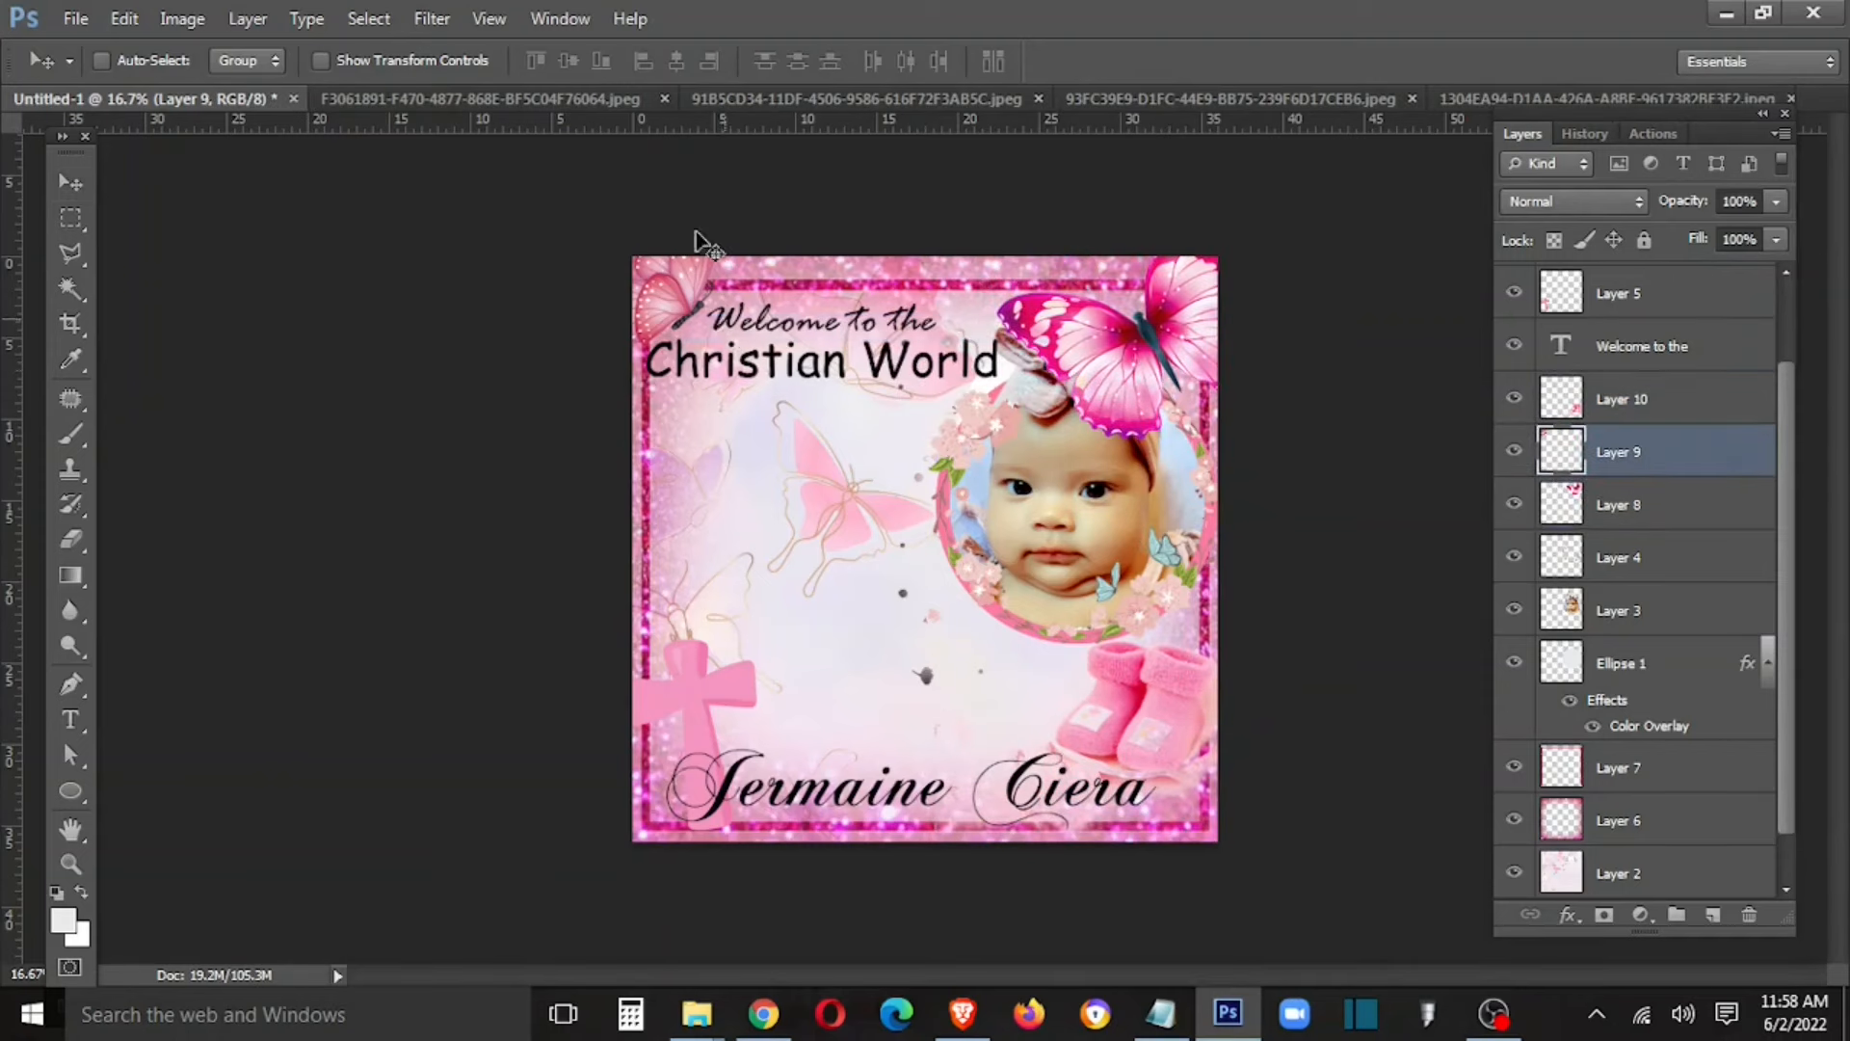
{"action": "key", "text": "ctrl+t"}
{"action": "left_click_drag", "start_coordinate": [718, 215], "coordinate": [692, 306]}
{"action": "key", "text": "Return"}
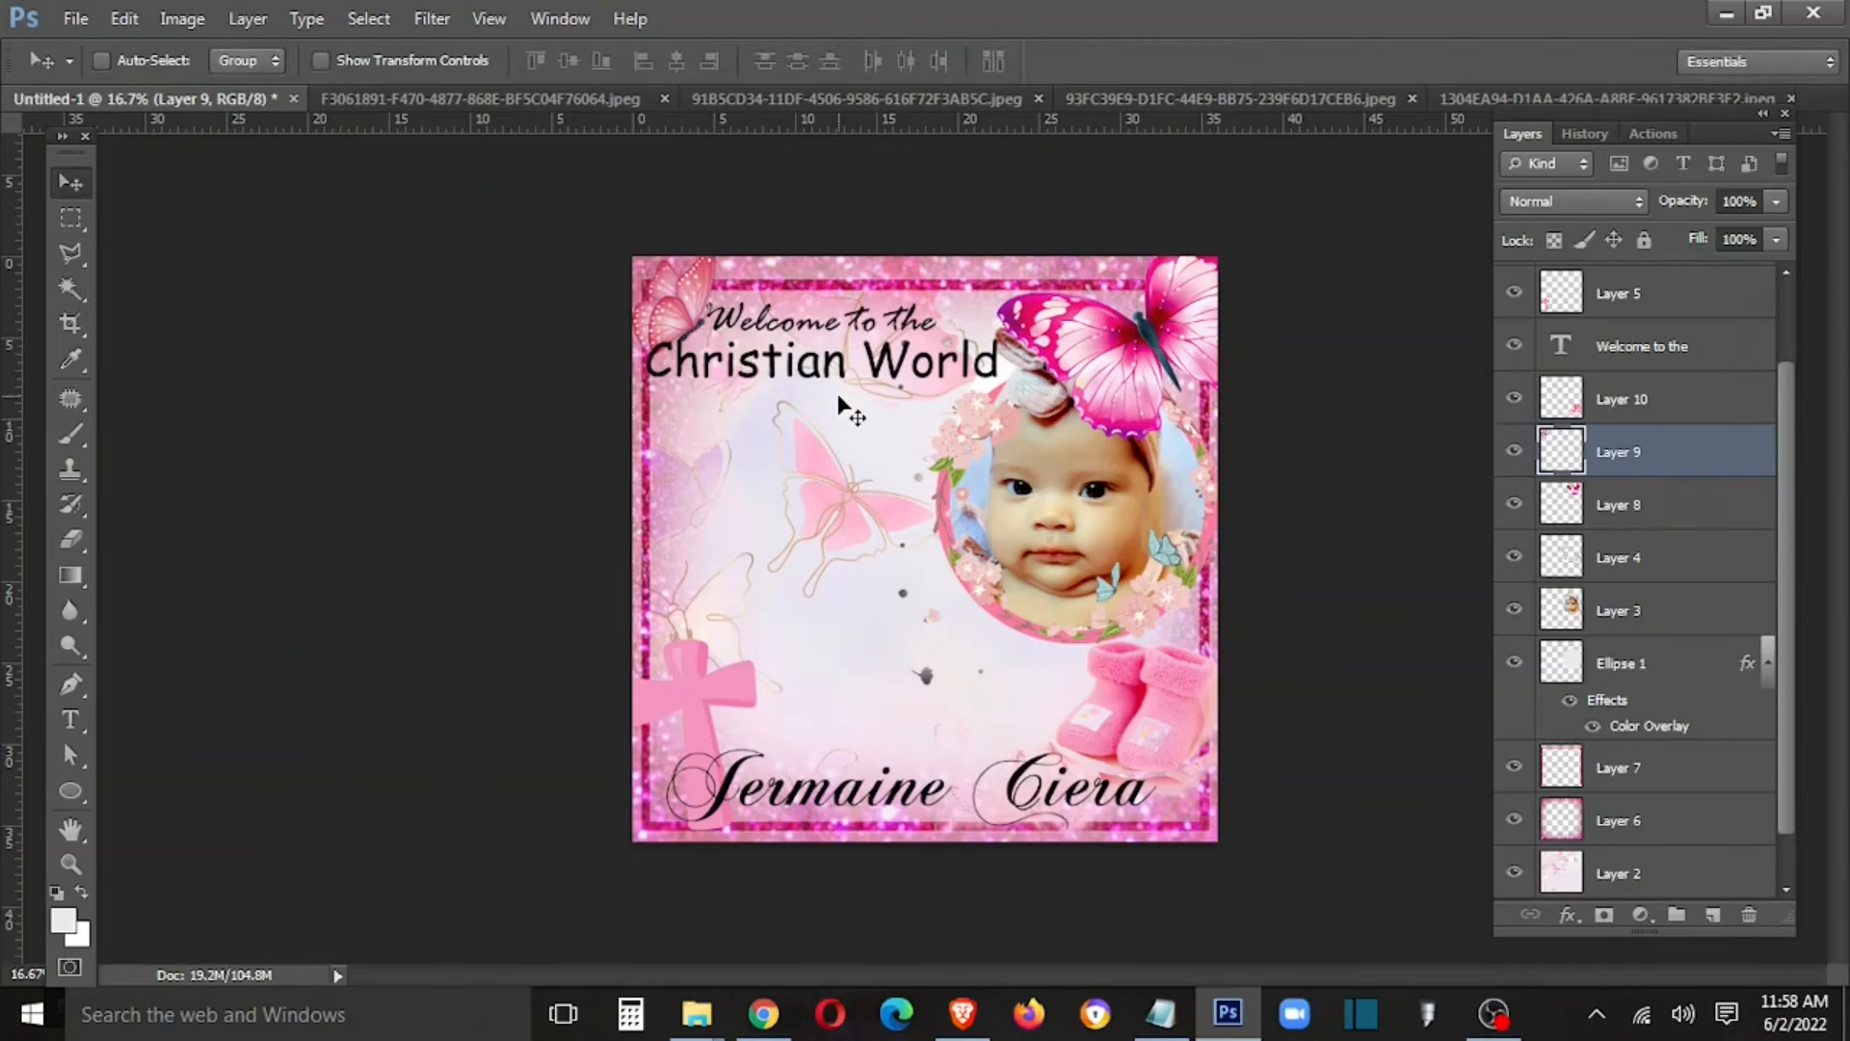
Step: Look through the other baby photos, copy the open-mouthed one into the layout and close its source window
{"action": "left_click", "coordinate": [530, 100]}
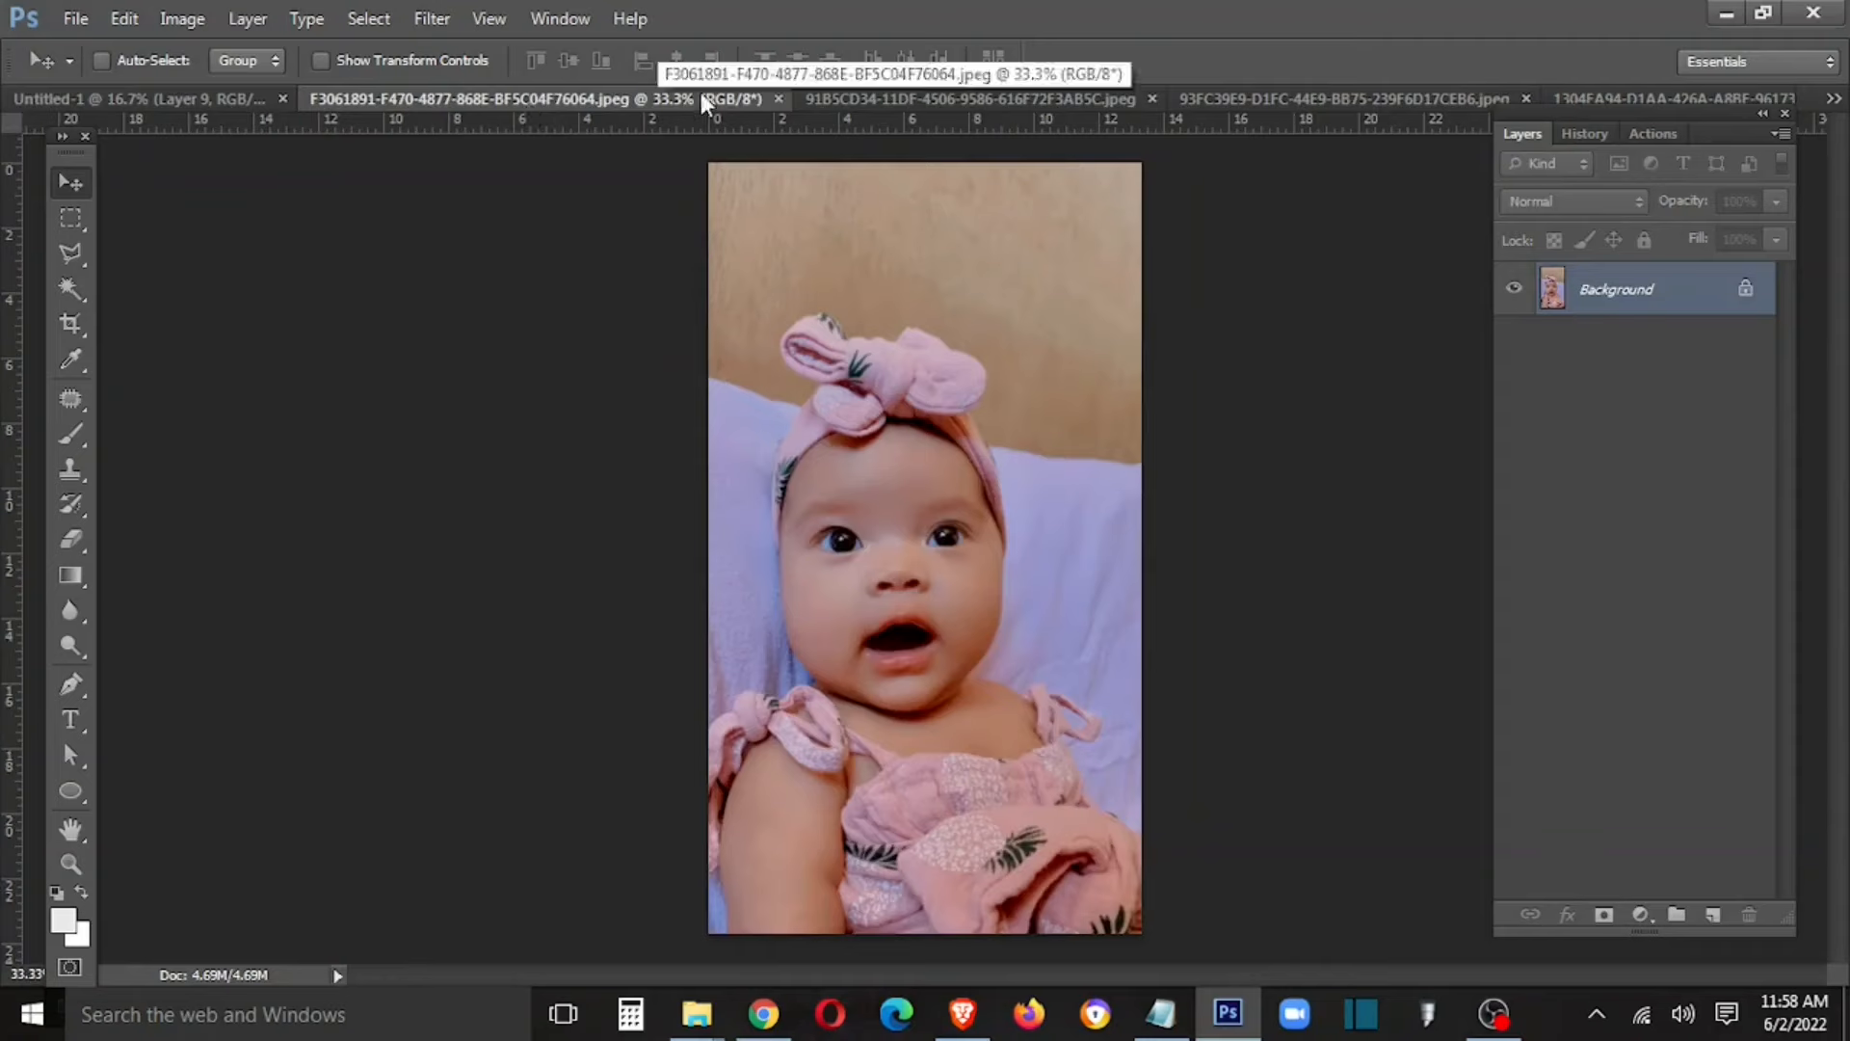
{"action": "left_click", "coordinate": [1118, 104]}
{"action": "left_click", "coordinate": [1251, 100]}
{"action": "key", "text": "Tab"}
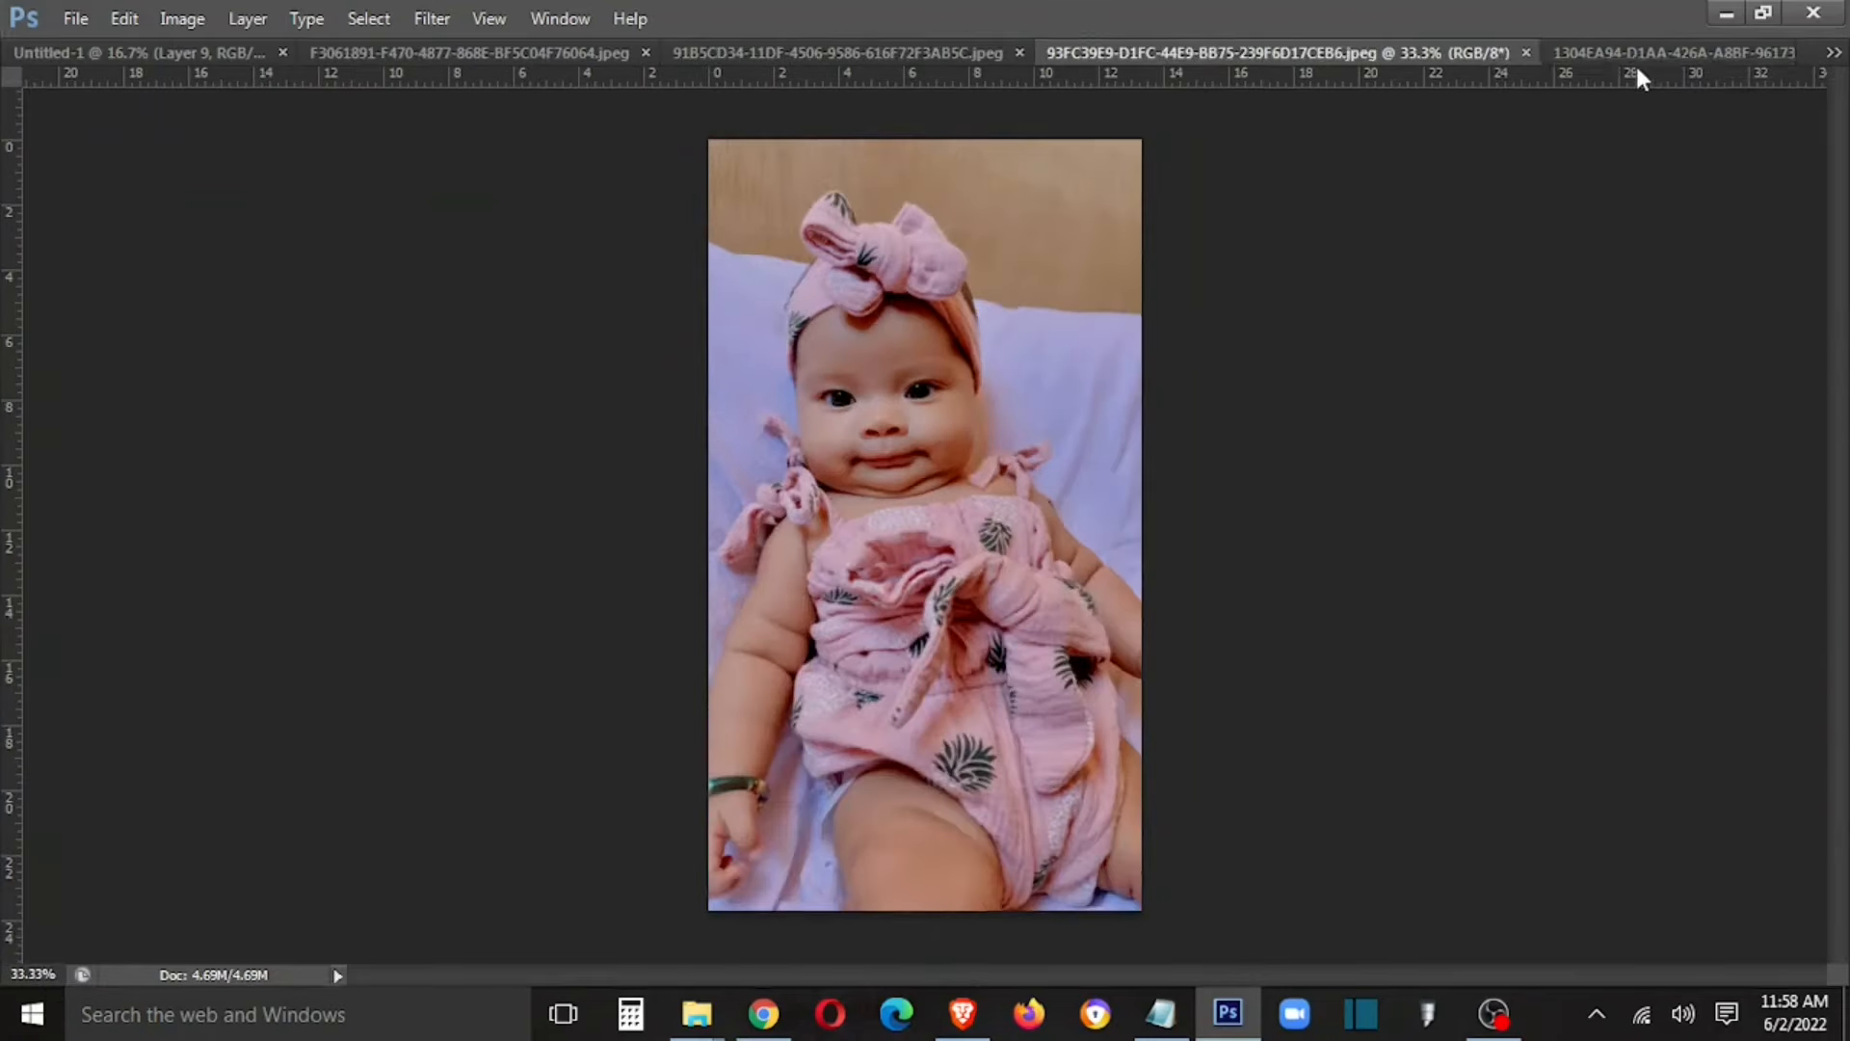
{"action": "left_click", "coordinate": [1638, 55]}
{"action": "left_click_drag", "start_coordinate": [409, 52], "coordinate": [202, 472]}
{"action": "key", "text": "Tab"}
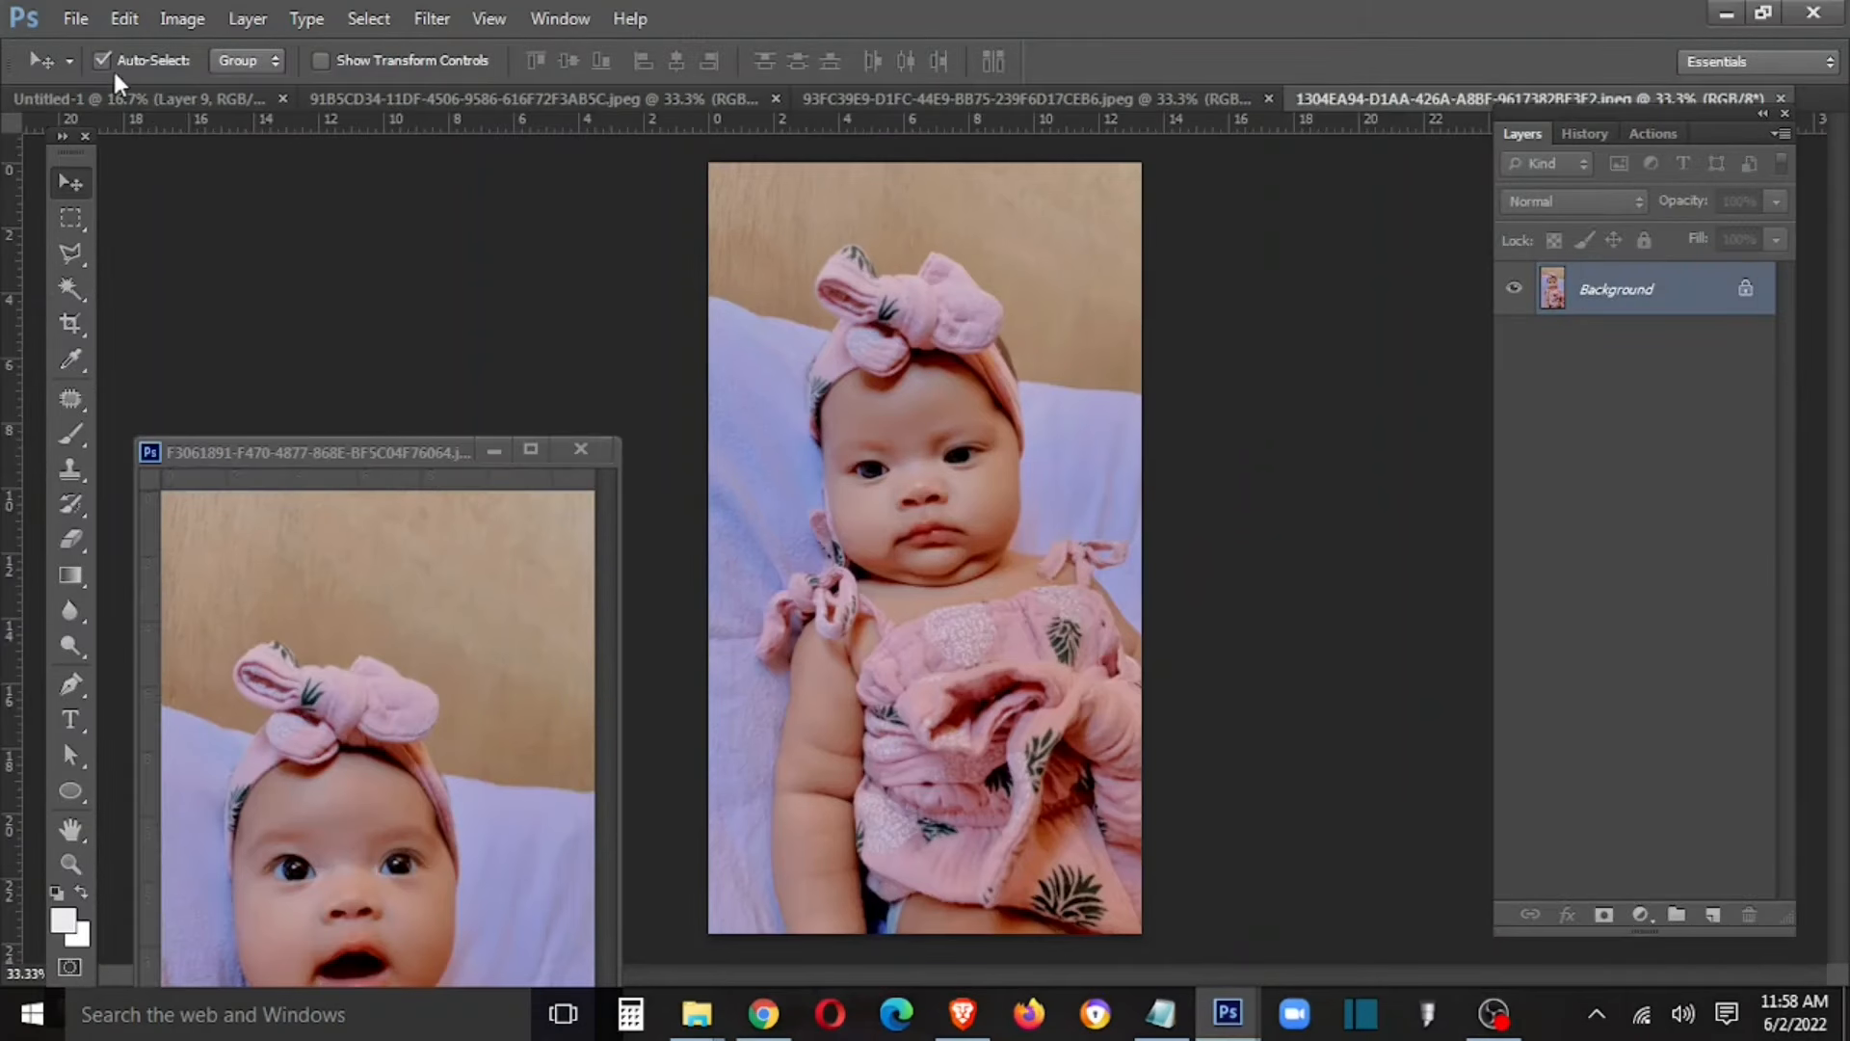
{"action": "left_click", "coordinate": [190, 98]}
{"action": "left_click_drag", "start_coordinate": [386, 617], "coordinate": [886, 342]}
{"action": "left_click", "coordinate": [580, 449]}
Step: Enlarge the open-mouthed baby photo to about 136% and position it over the left half of the canvas
{"action": "left_click_drag", "start_coordinate": [1003, 600], "coordinate": [828, 772]}
{"action": "key", "text": "ctrl+t"}
{"action": "left_click_drag", "start_coordinate": [821, 445], "coordinate": [900, 260]}
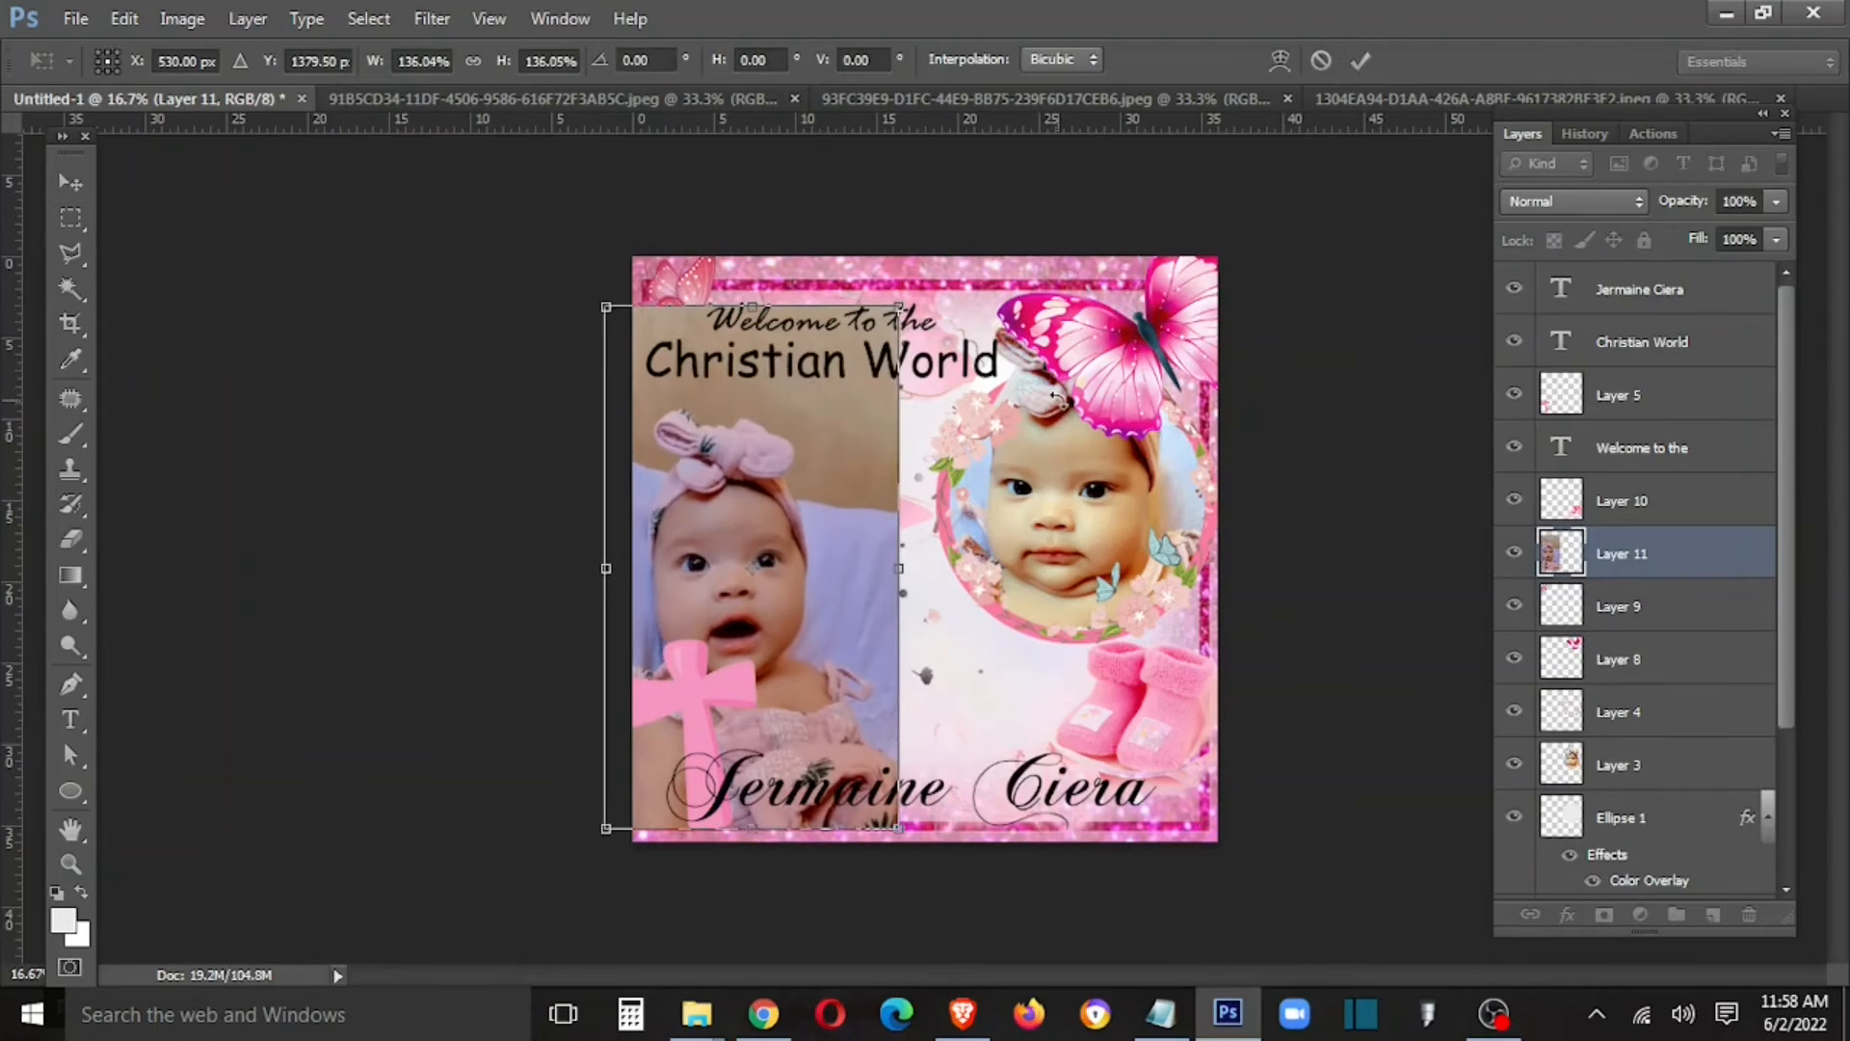
{"action": "key", "text": "Return"}
{"action": "left_click_drag", "start_coordinate": [841, 672], "coordinate": [867, 464]}
Step: Lasso the area around the open-mouthed baby, feather the selection and delete it repeatedly to fade the photo's edges, then deselect
{"action": "key", "text": "l"}
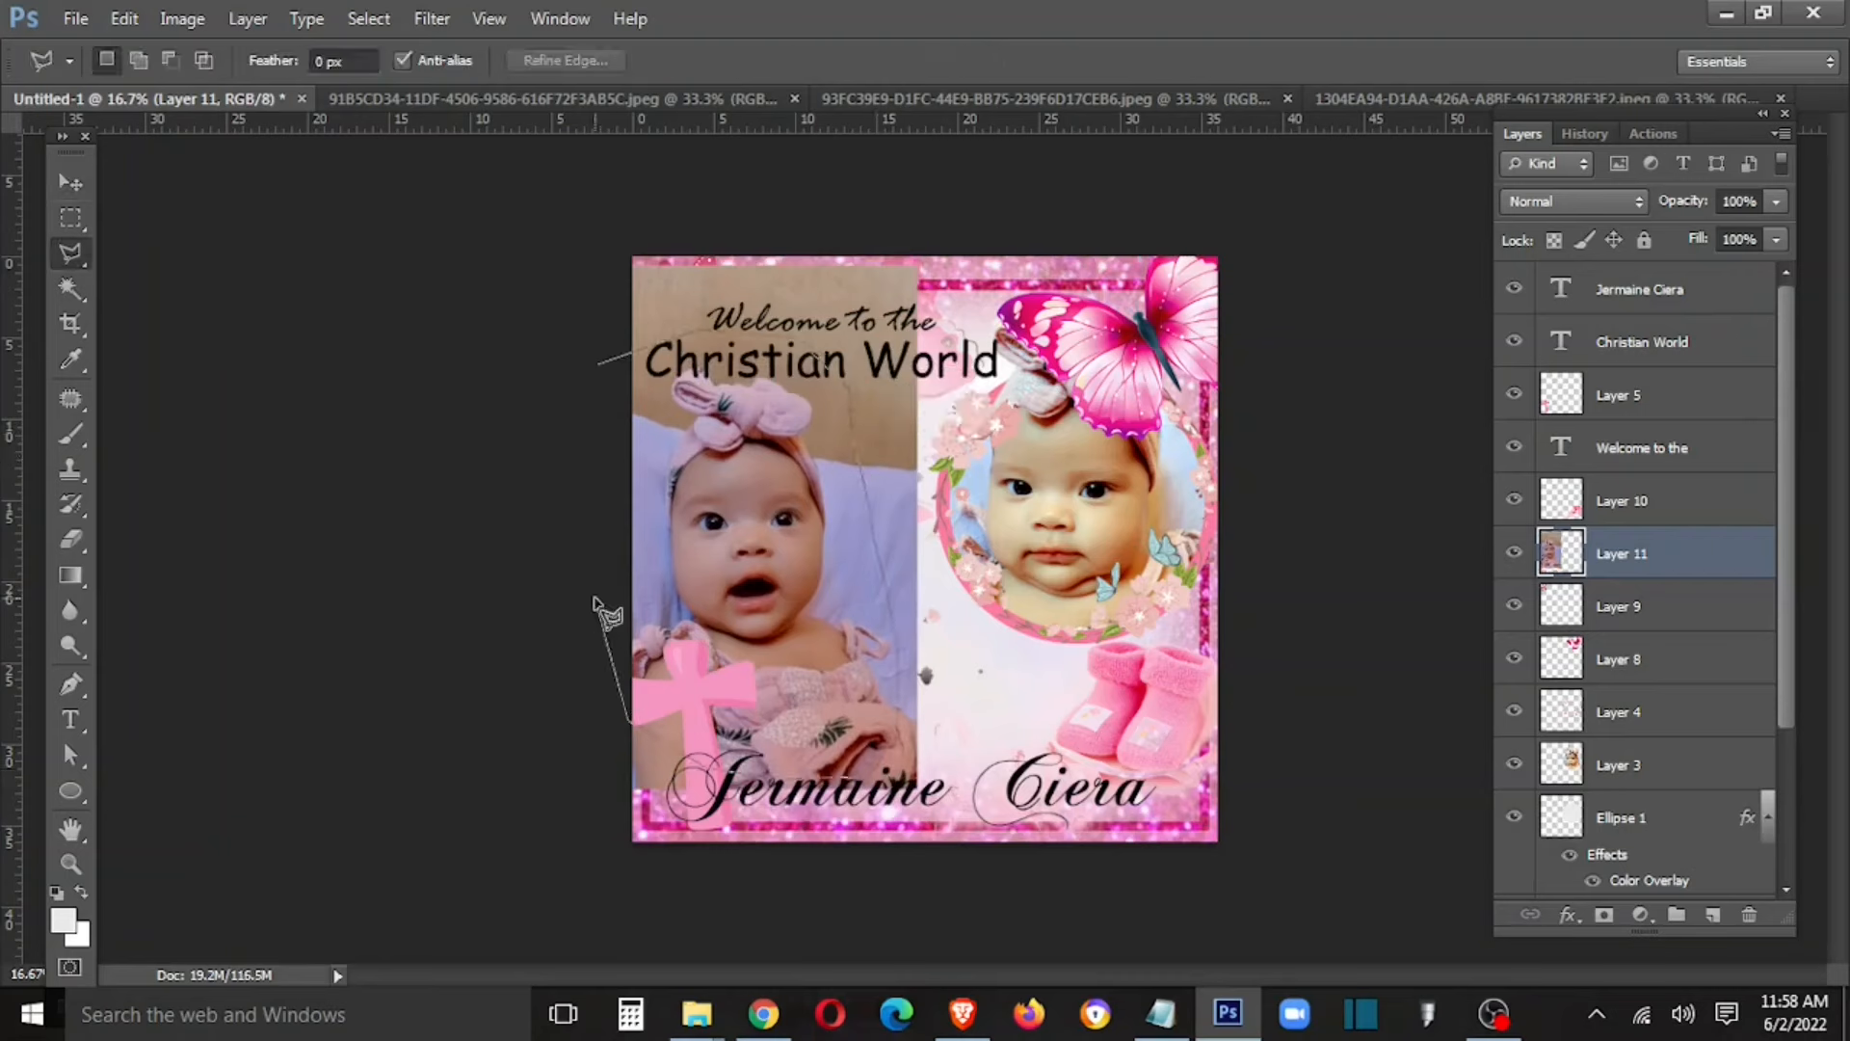
{"action": "left_click", "coordinate": [462, 766]}
{"action": "left_click", "coordinate": [551, 850]}
{"action": "left_click", "coordinate": [1049, 954]}
{"action": "left_click", "coordinate": [1320, 448]}
{"action": "double_click", "coordinate": [438, 363]}
{"action": "right_click", "coordinate": [1066, 655]}
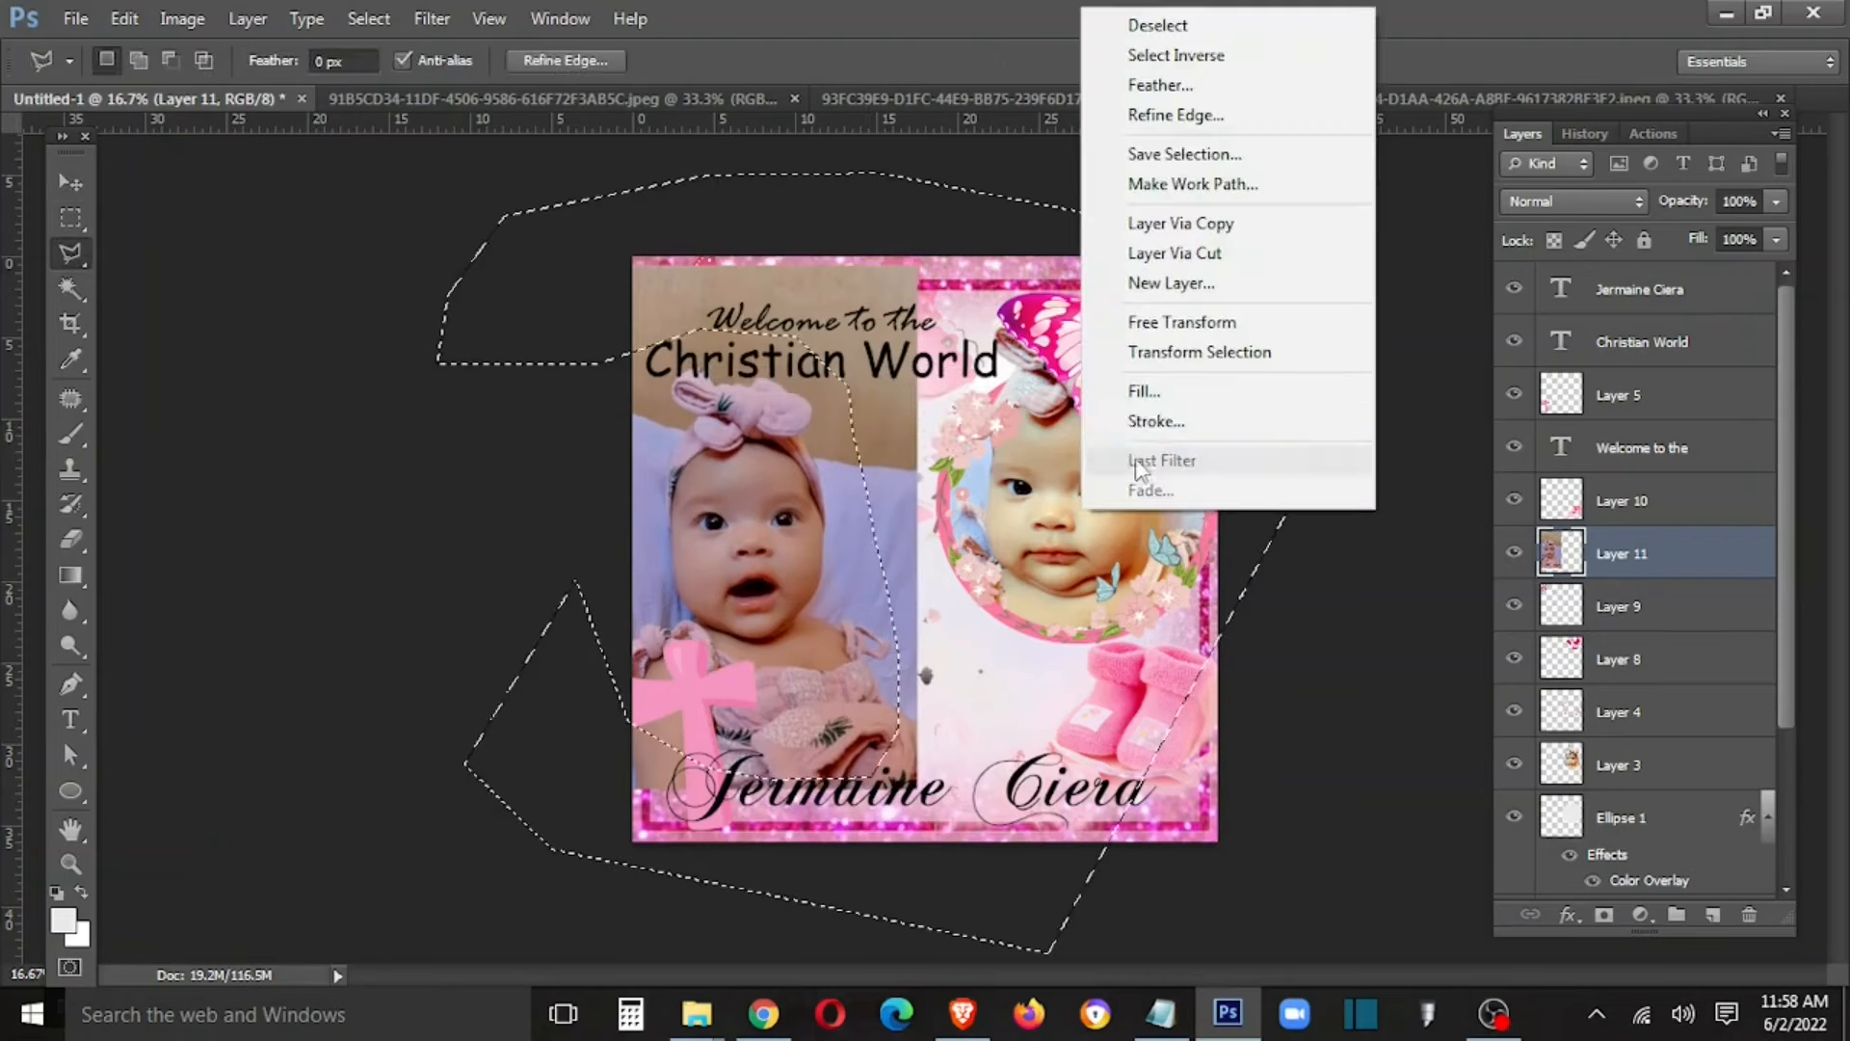
{"action": "left_click", "coordinate": [1160, 84]}
{"action": "key", "text": "Return"}
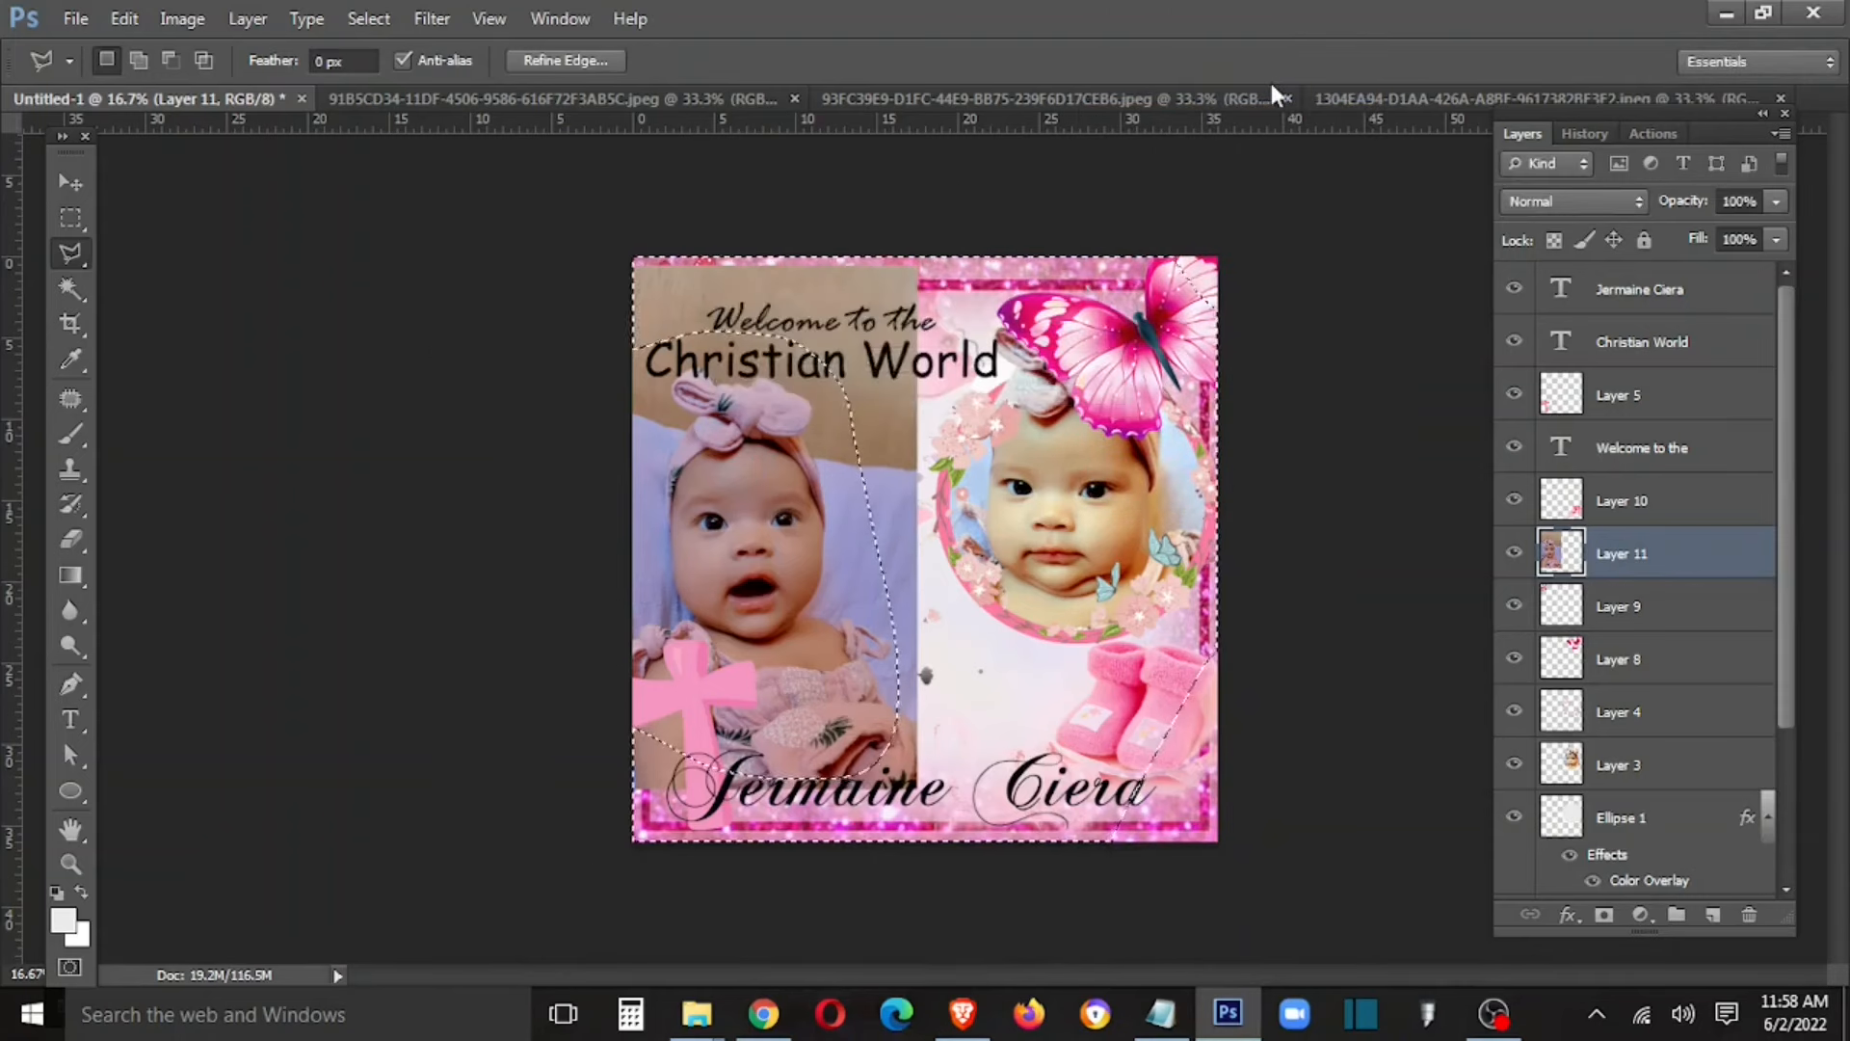
{"action": "key", "text": "Delete"}
{"action": "key", "text": "Delete"}
{"action": "key", "text": "Delete"}
{"action": "key", "text": "Delete"}
{"action": "key", "text": "ctrl+d"}
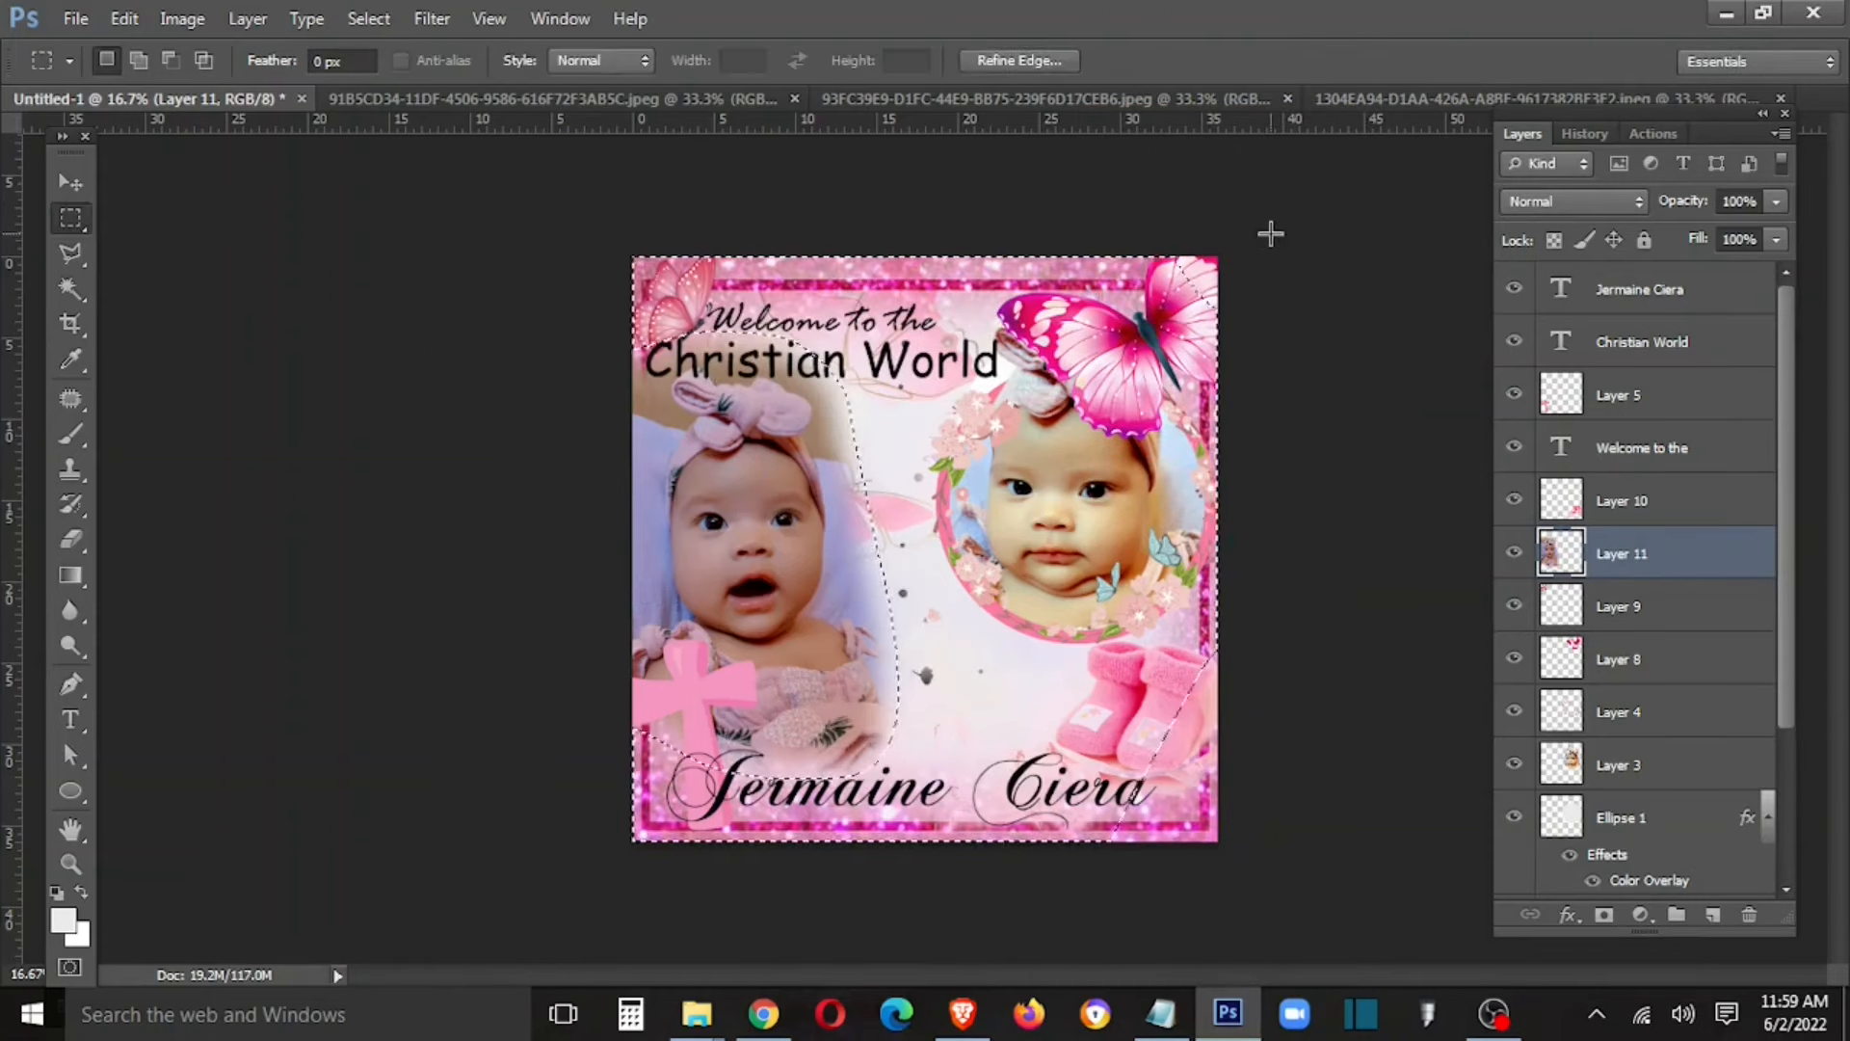
Step: Shift the faded baby photo slightly left and up, and set its opacity to 60%
{"action": "key", "text": "v"}
{"action": "left_click_drag", "start_coordinate": [824, 568], "coordinate": [794, 567]}
{"action": "key", "text": "5"}
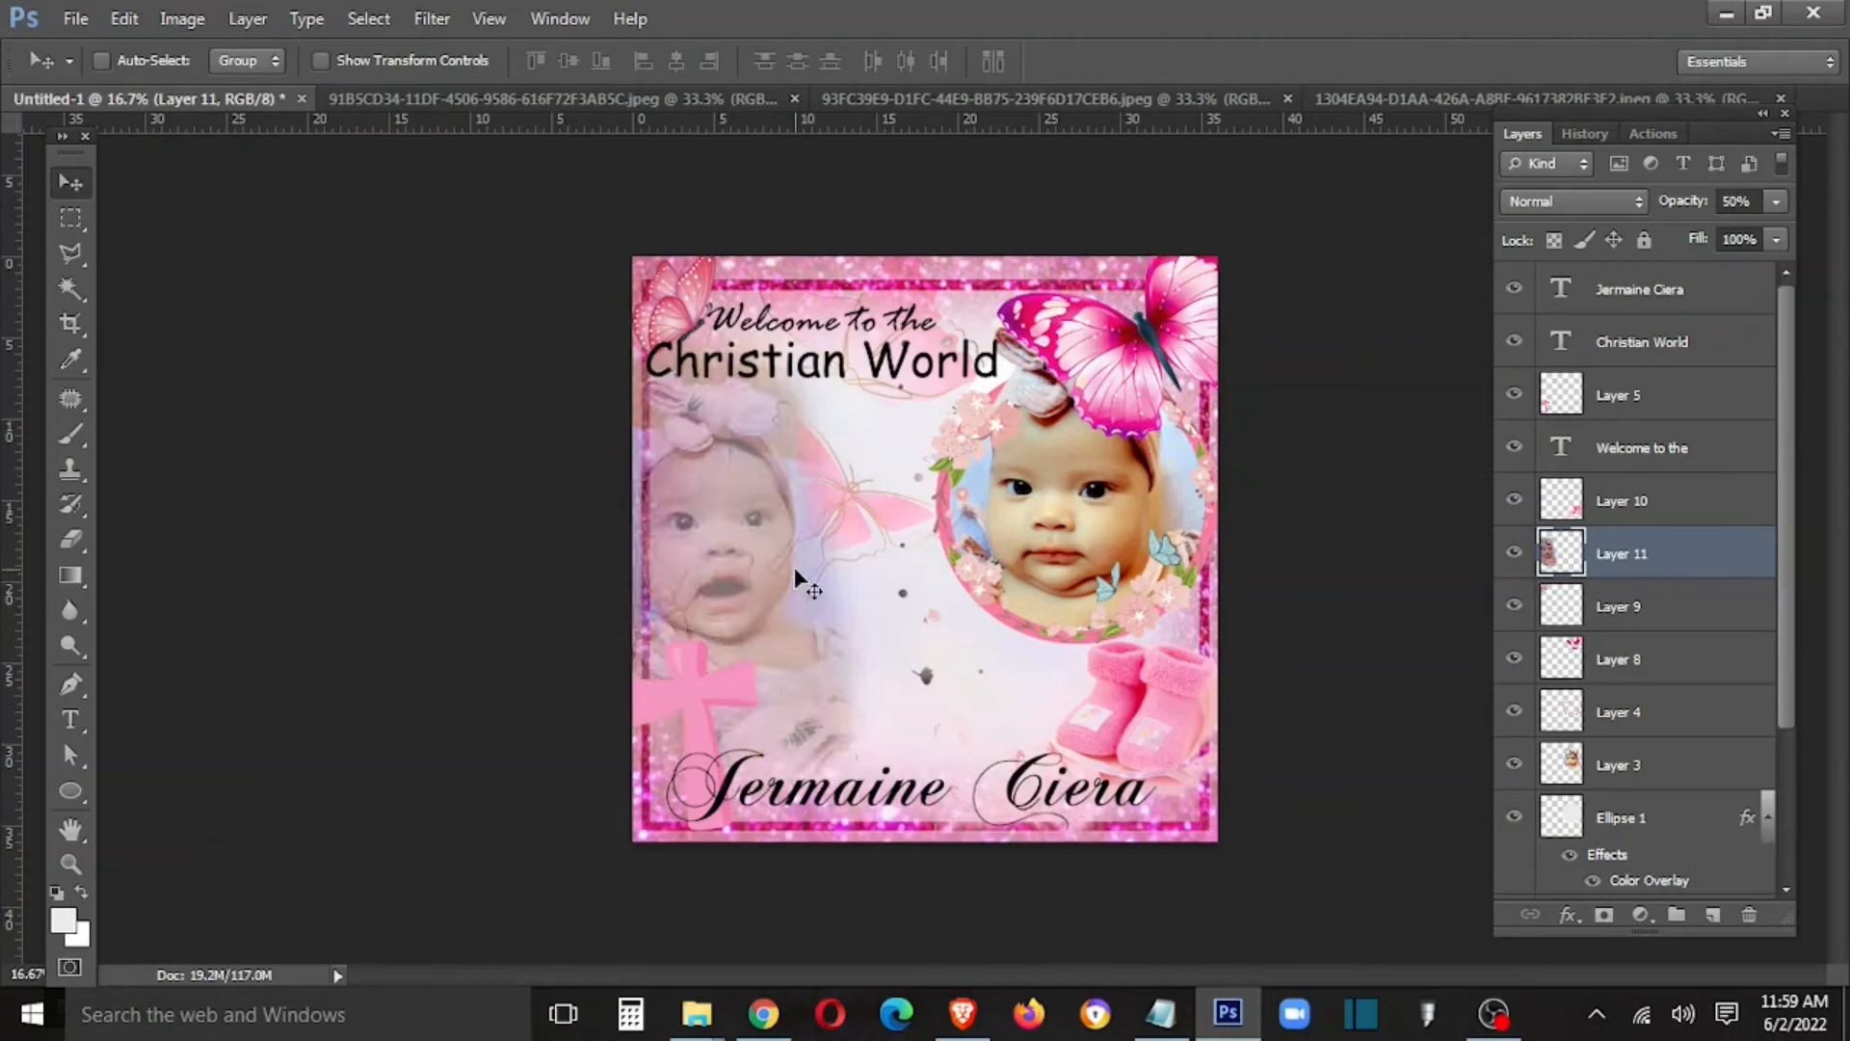
{"action": "key", "text": "6"}
{"action": "key", "text": "8"}
{"action": "key", "text": "6"}
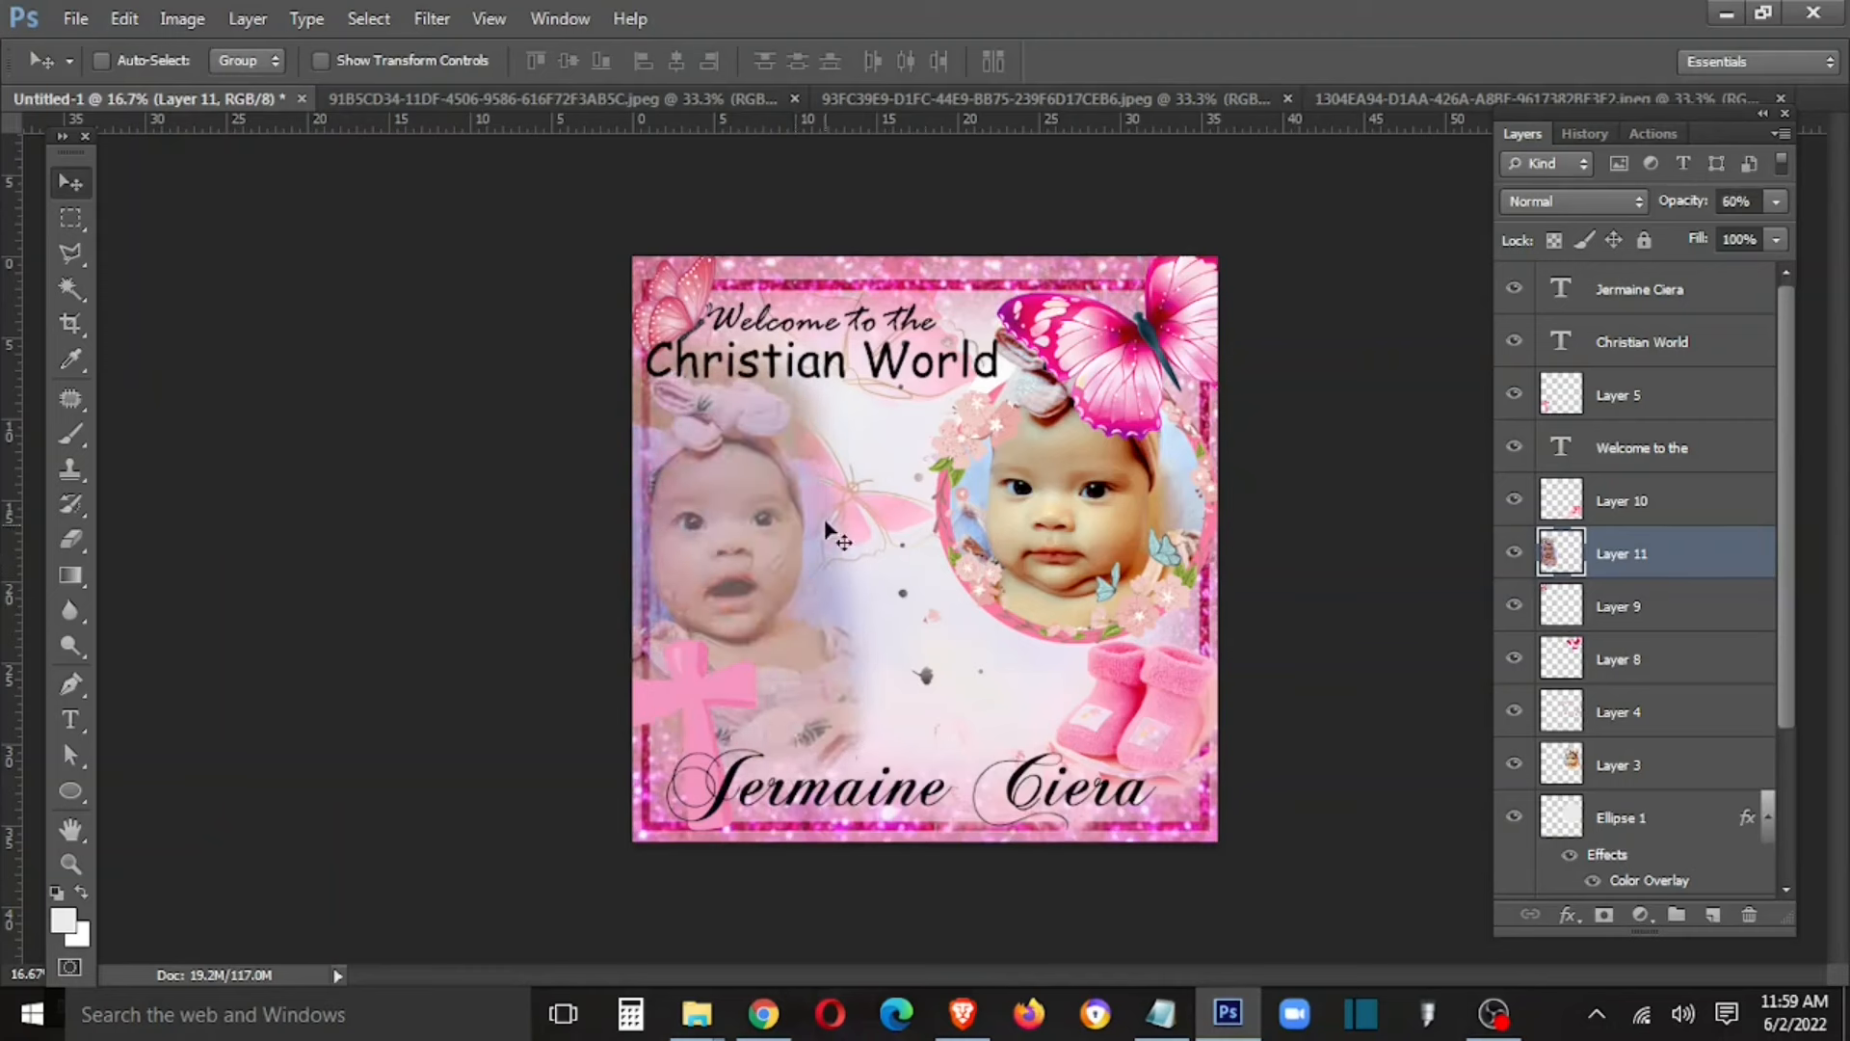
{"action": "left_click_drag", "start_coordinate": [838, 604], "coordinate": [811, 588]}
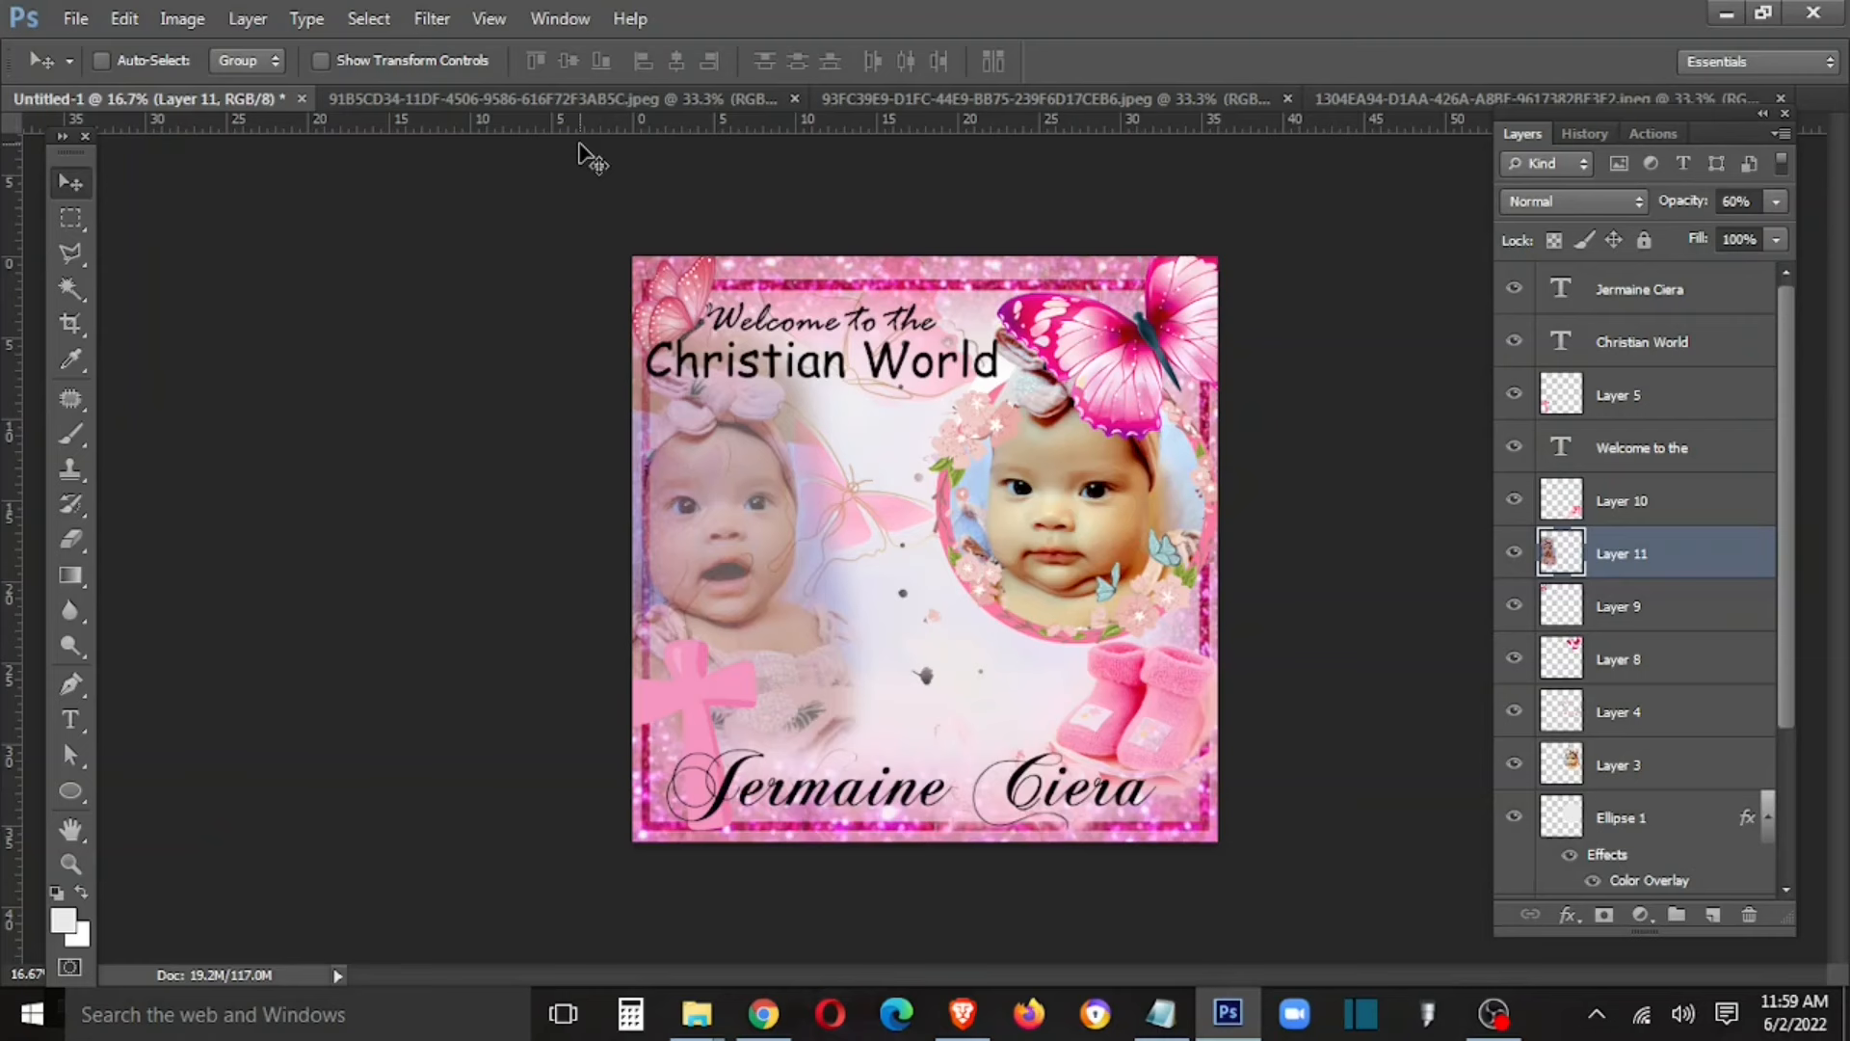
Step: Move the large bright pink butterfly to the middle, between the two baby photos
{"action": "right_click", "coordinate": [1106, 355]}
{"action": "left_click", "coordinate": [1149, 379]}
{"action": "left_click_drag", "start_coordinate": [1154, 379], "coordinate": [894, 528]}
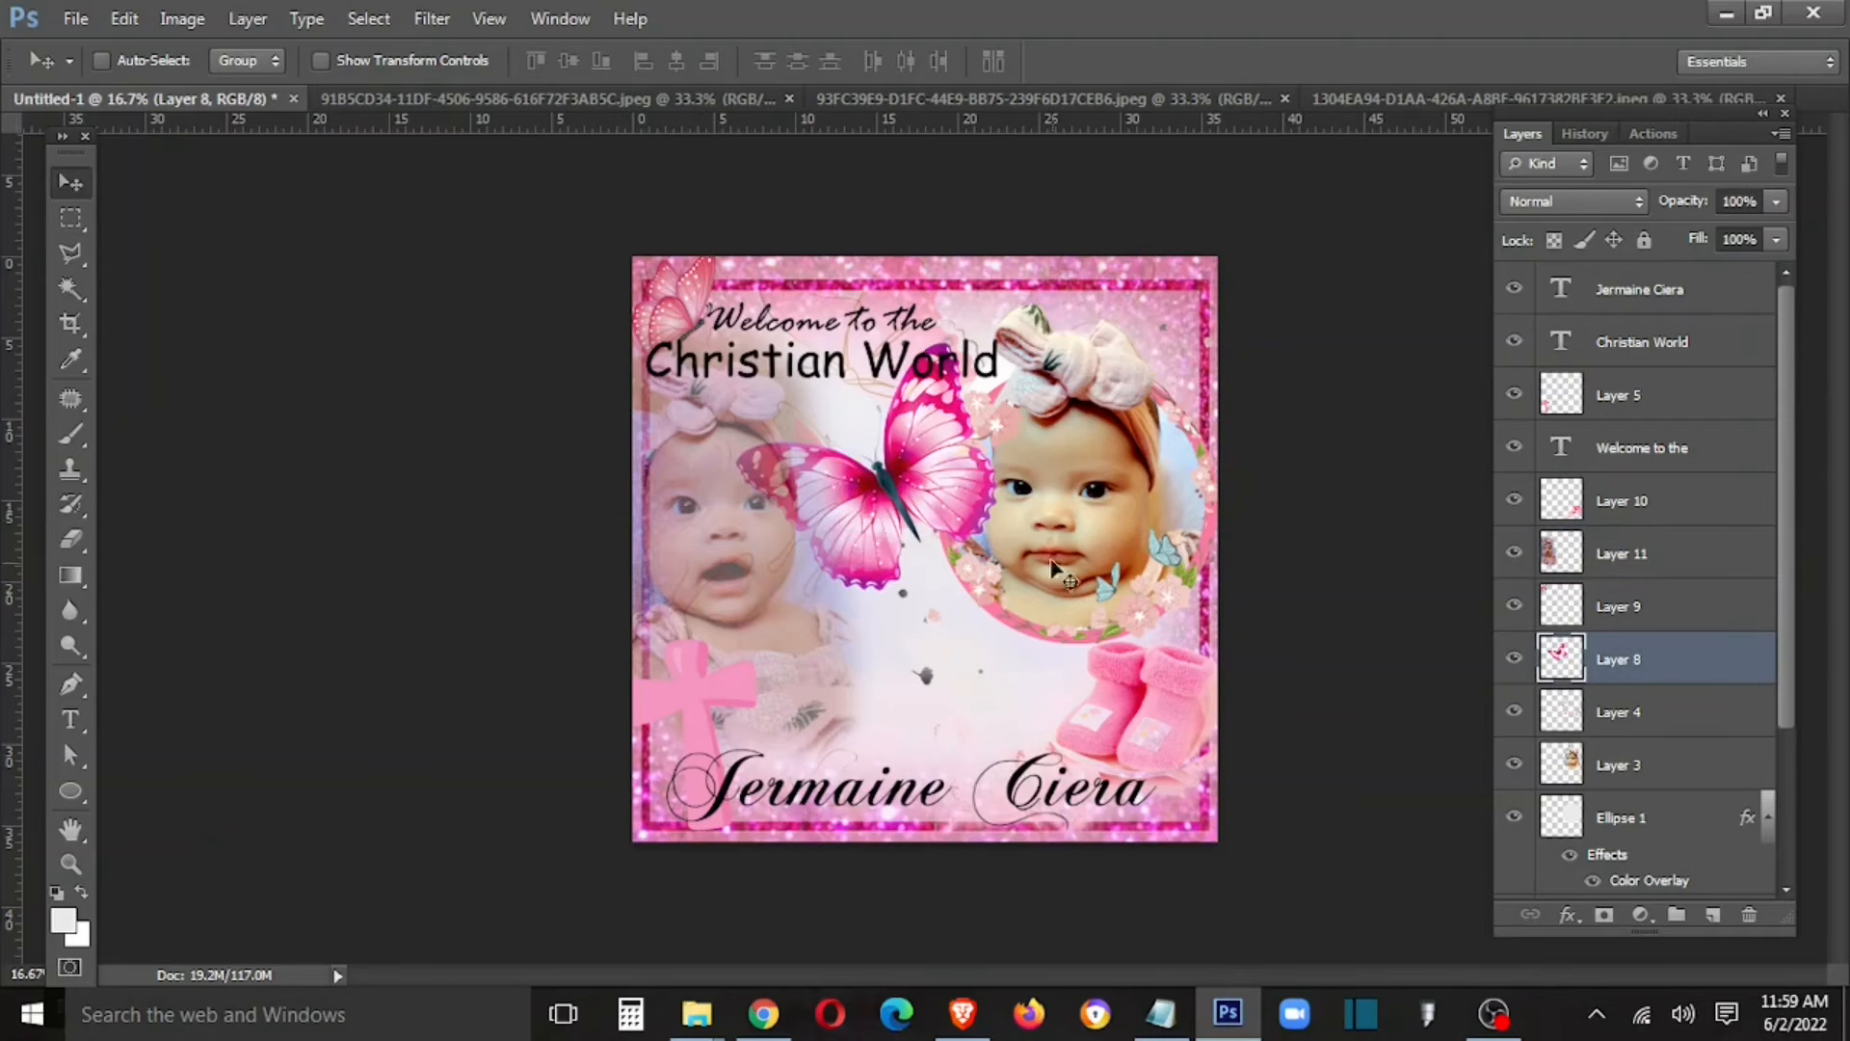
Step: Scale the large bright pink butterfly to about 54.5%, bring it to the front, and place it between the two baby photos
{"action": "key", "text": "ctrl+t"}
{"action": "left_click_drag", "start_coordinate": [1008, 342], "coordinate": [946, 396], "text": "alt+shift"}
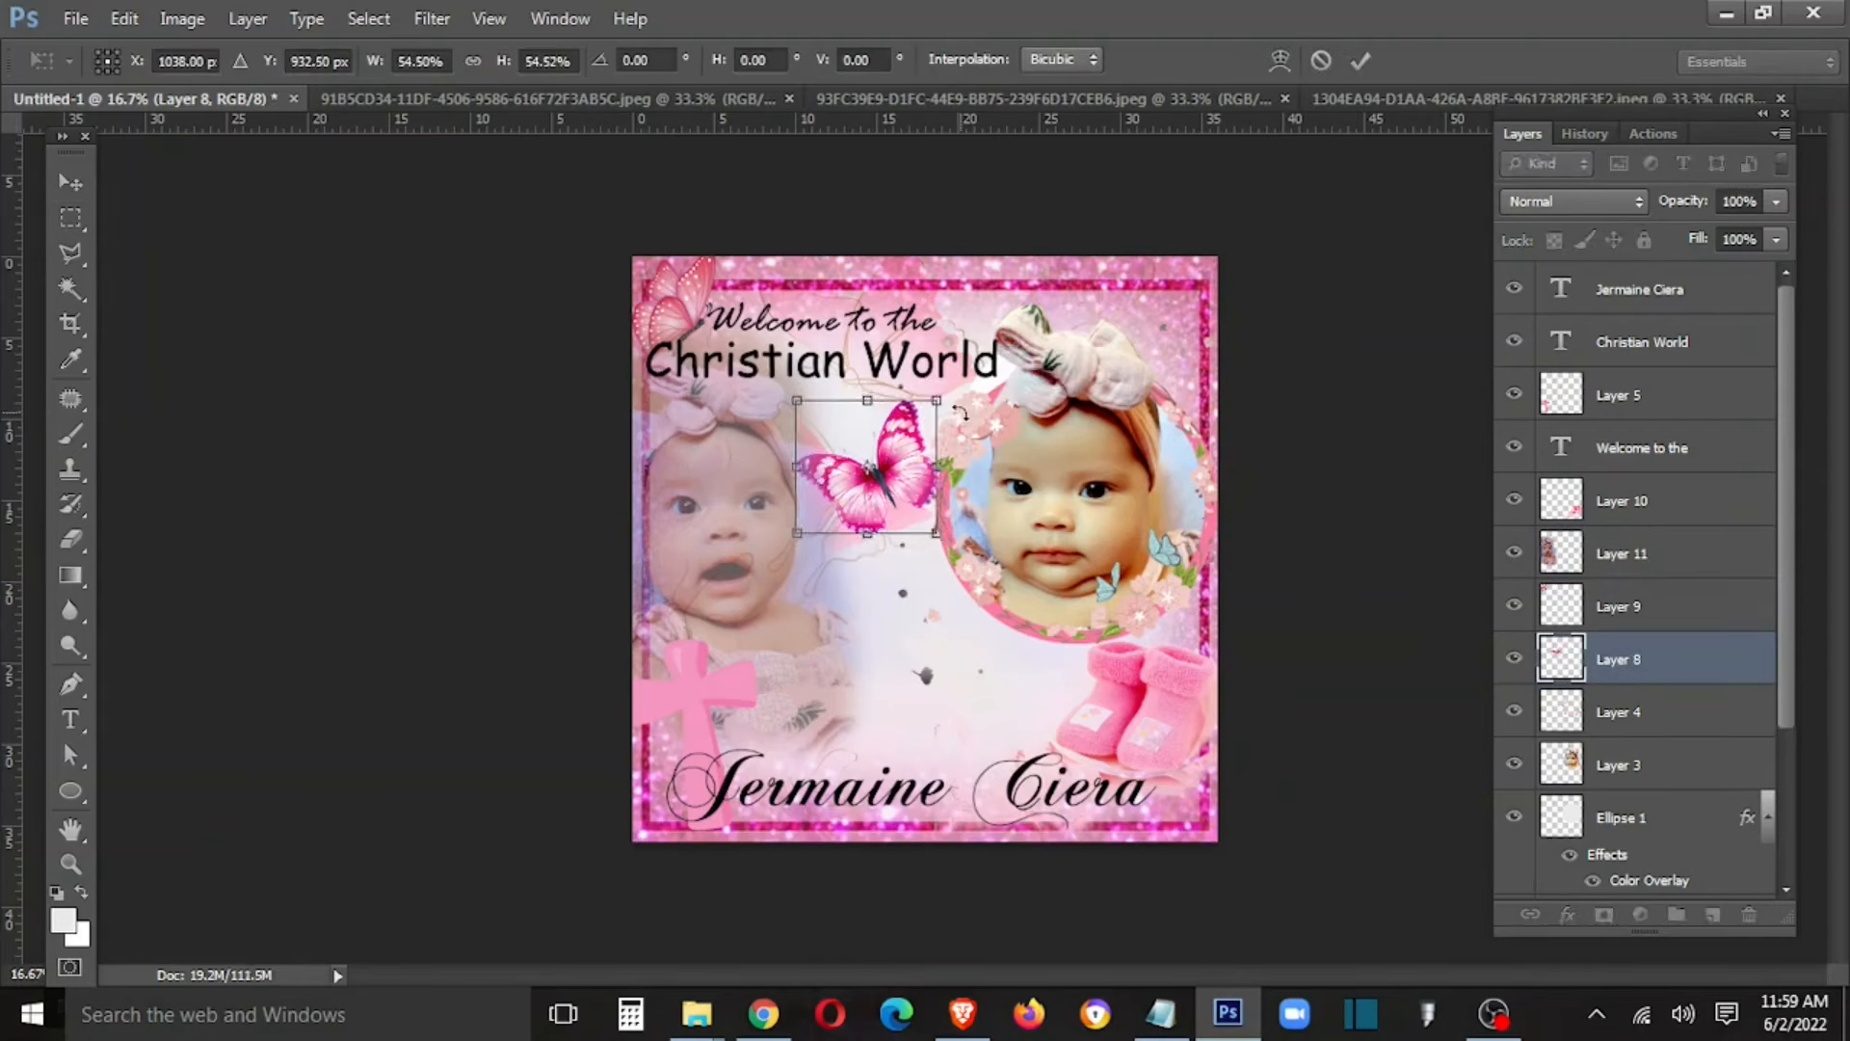
{"action": "key", "text": "Return"}
{"action": "key", "text": "shift+Up"}
{"action": "key", "text": "shift+Up"}
{"action": "key", "text": "shift+Up"}
{"action": "key", "text": "shift+Up"}
{"action": "key", "text": "ctrl+shift+bracketright"}
{"action": "left_click_drag", "start_coordinate": [903, 488], "coordinate": [895, 473]}
Step: Duplicate the upper-left corner butterfly into the canvas's upper-right corner and flip the copy horizontally
{"action": "right_click", "coordinate": [686, 299]}
{"action": "left_click", "coordinate": [706, 314]}
{"action": "left_click_drag", "start_coordinate": [697, 307], "coordinate": [1163, 296], "text": "alt+shift"}
{"action": "key", "text": "ctrl+t"}
{"action": "right_click", "coordinate": [1162, 300]}
{"action": "left_click", "coordinate": [1357, 789]}
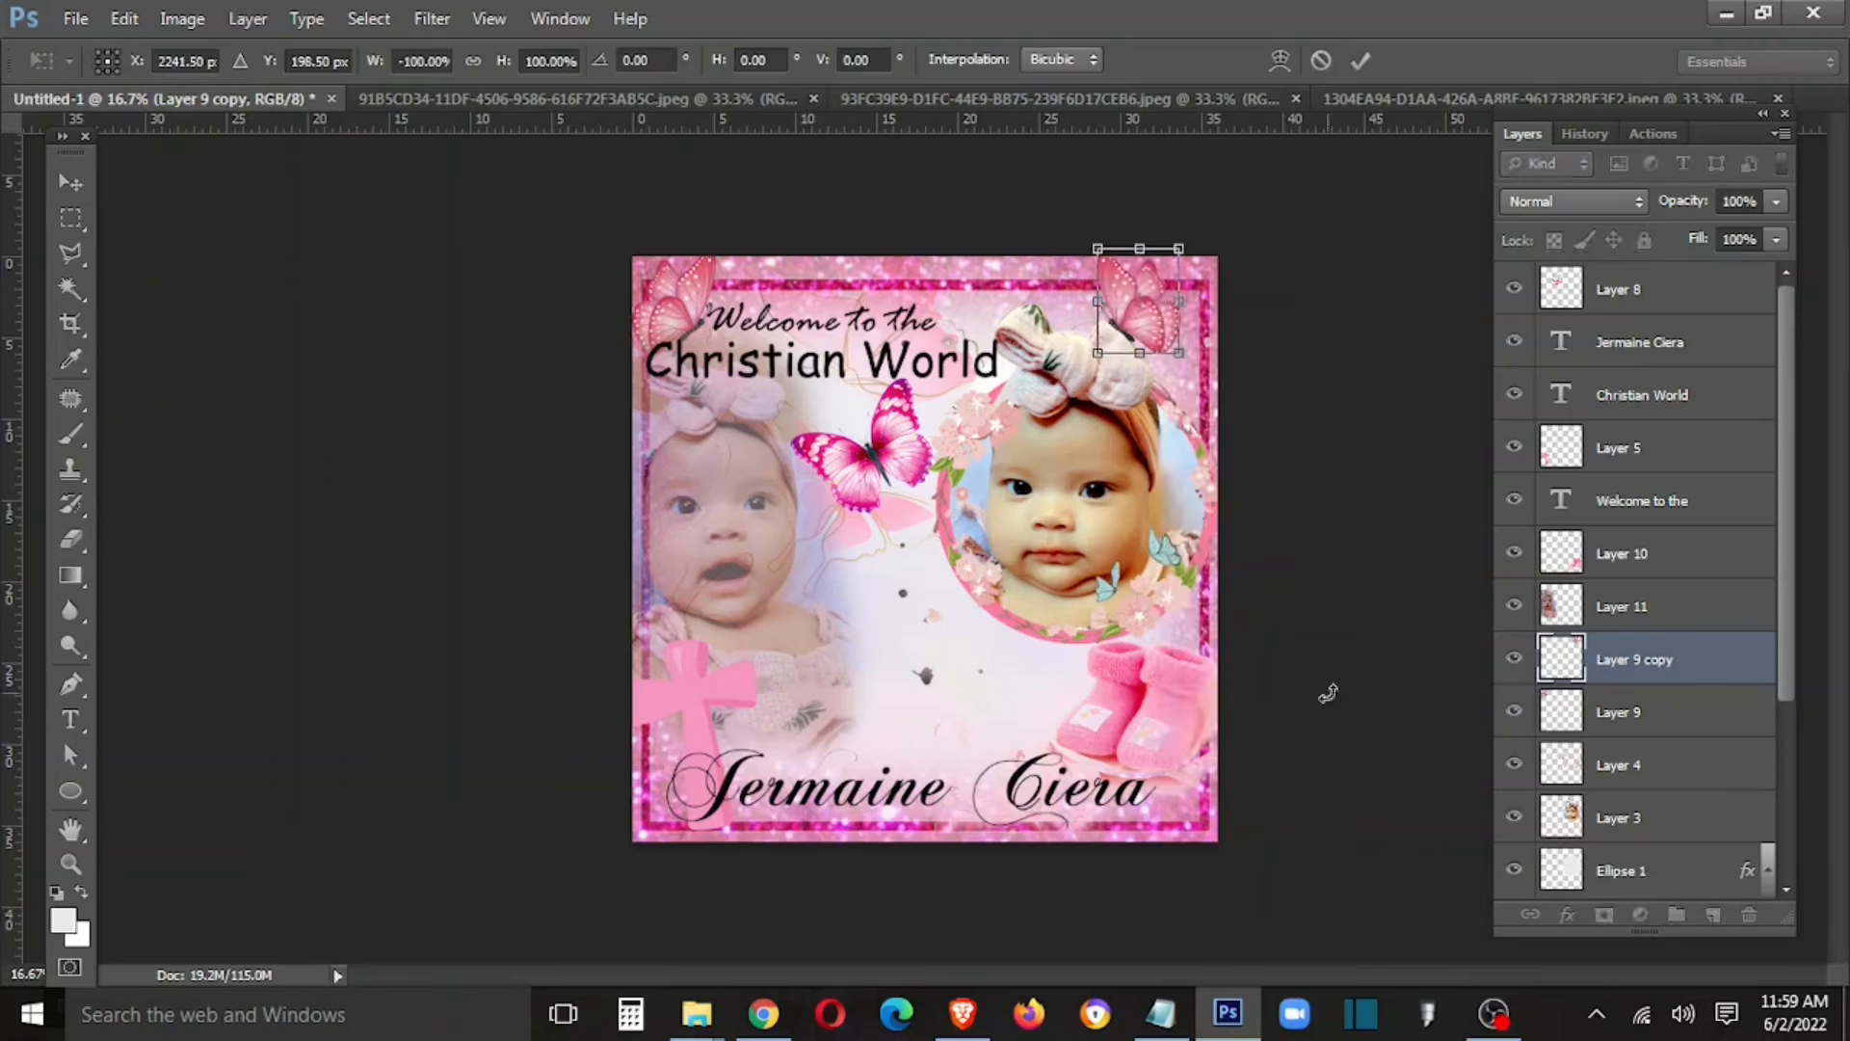
{"action": "key", "text": "Return"}
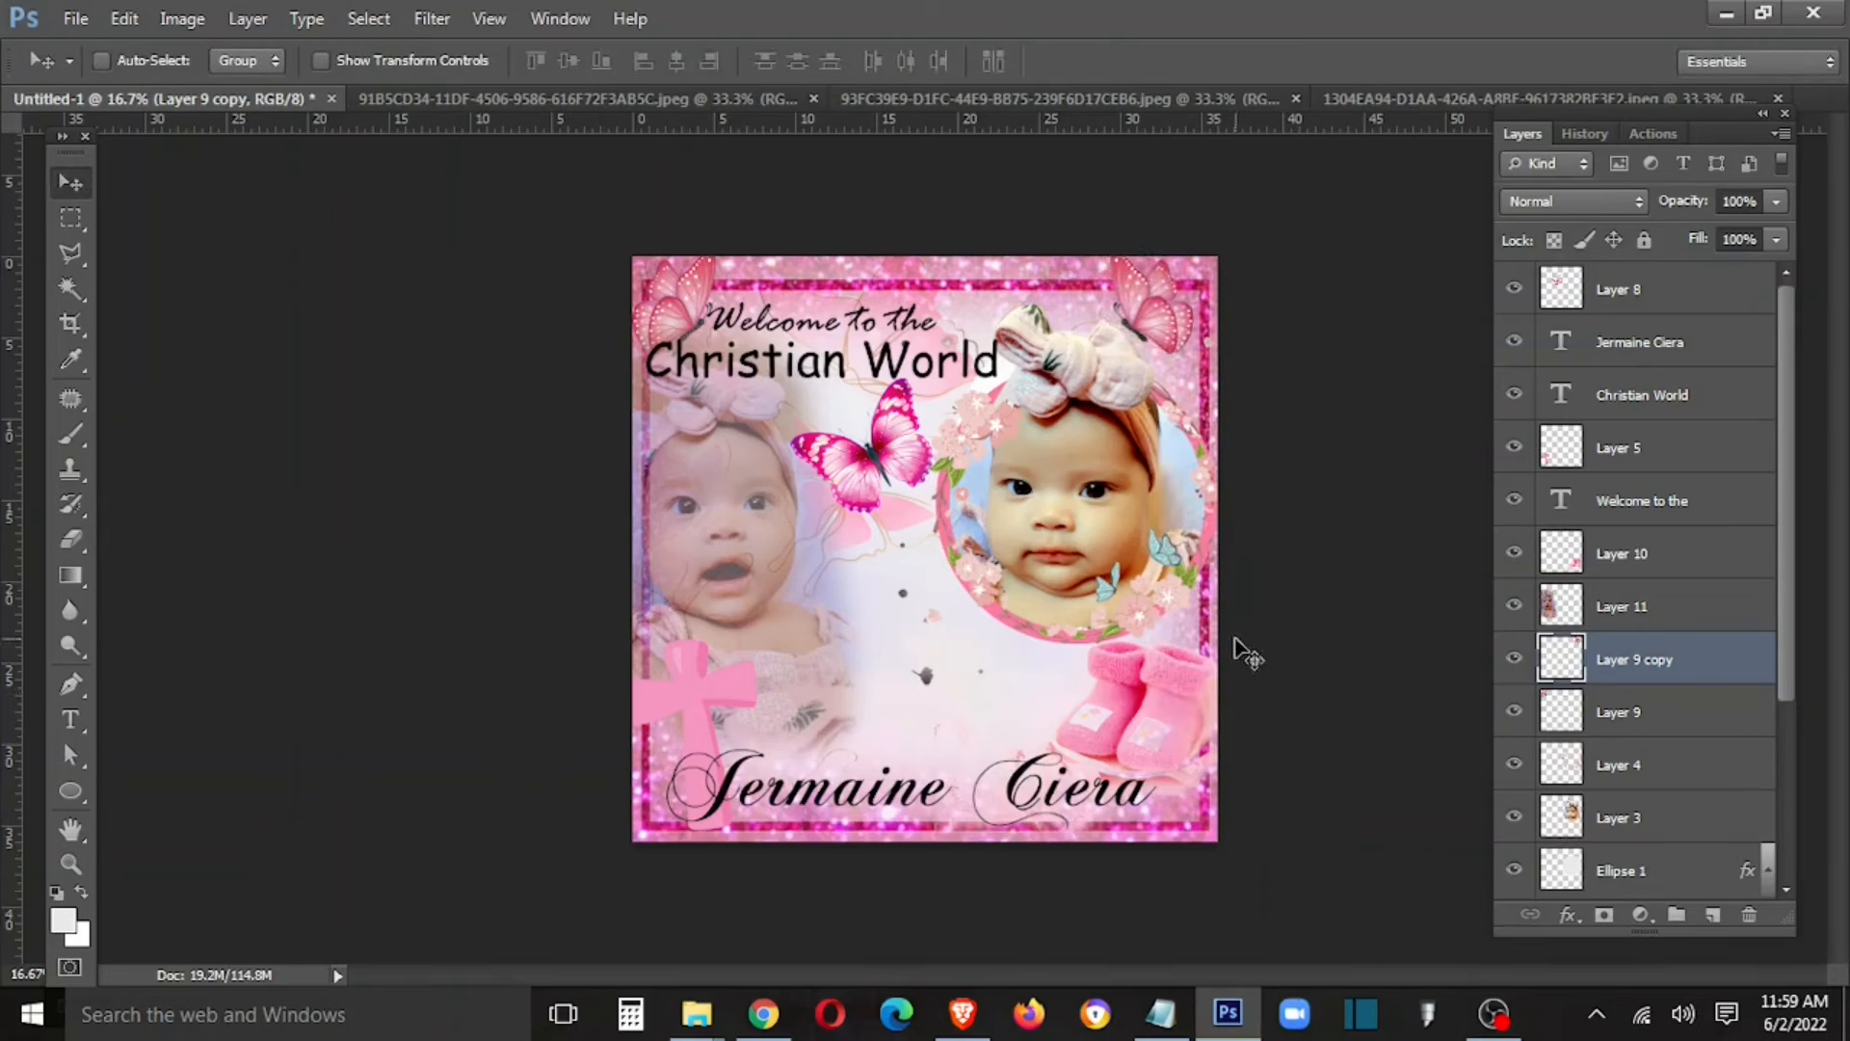
Step: Enlarge the pink cross slightly at the canvas's lower left
{"action": "right_click", "coordinate": [689, 709]}
{"action": "left_click", "coordinate": [713, 723]}
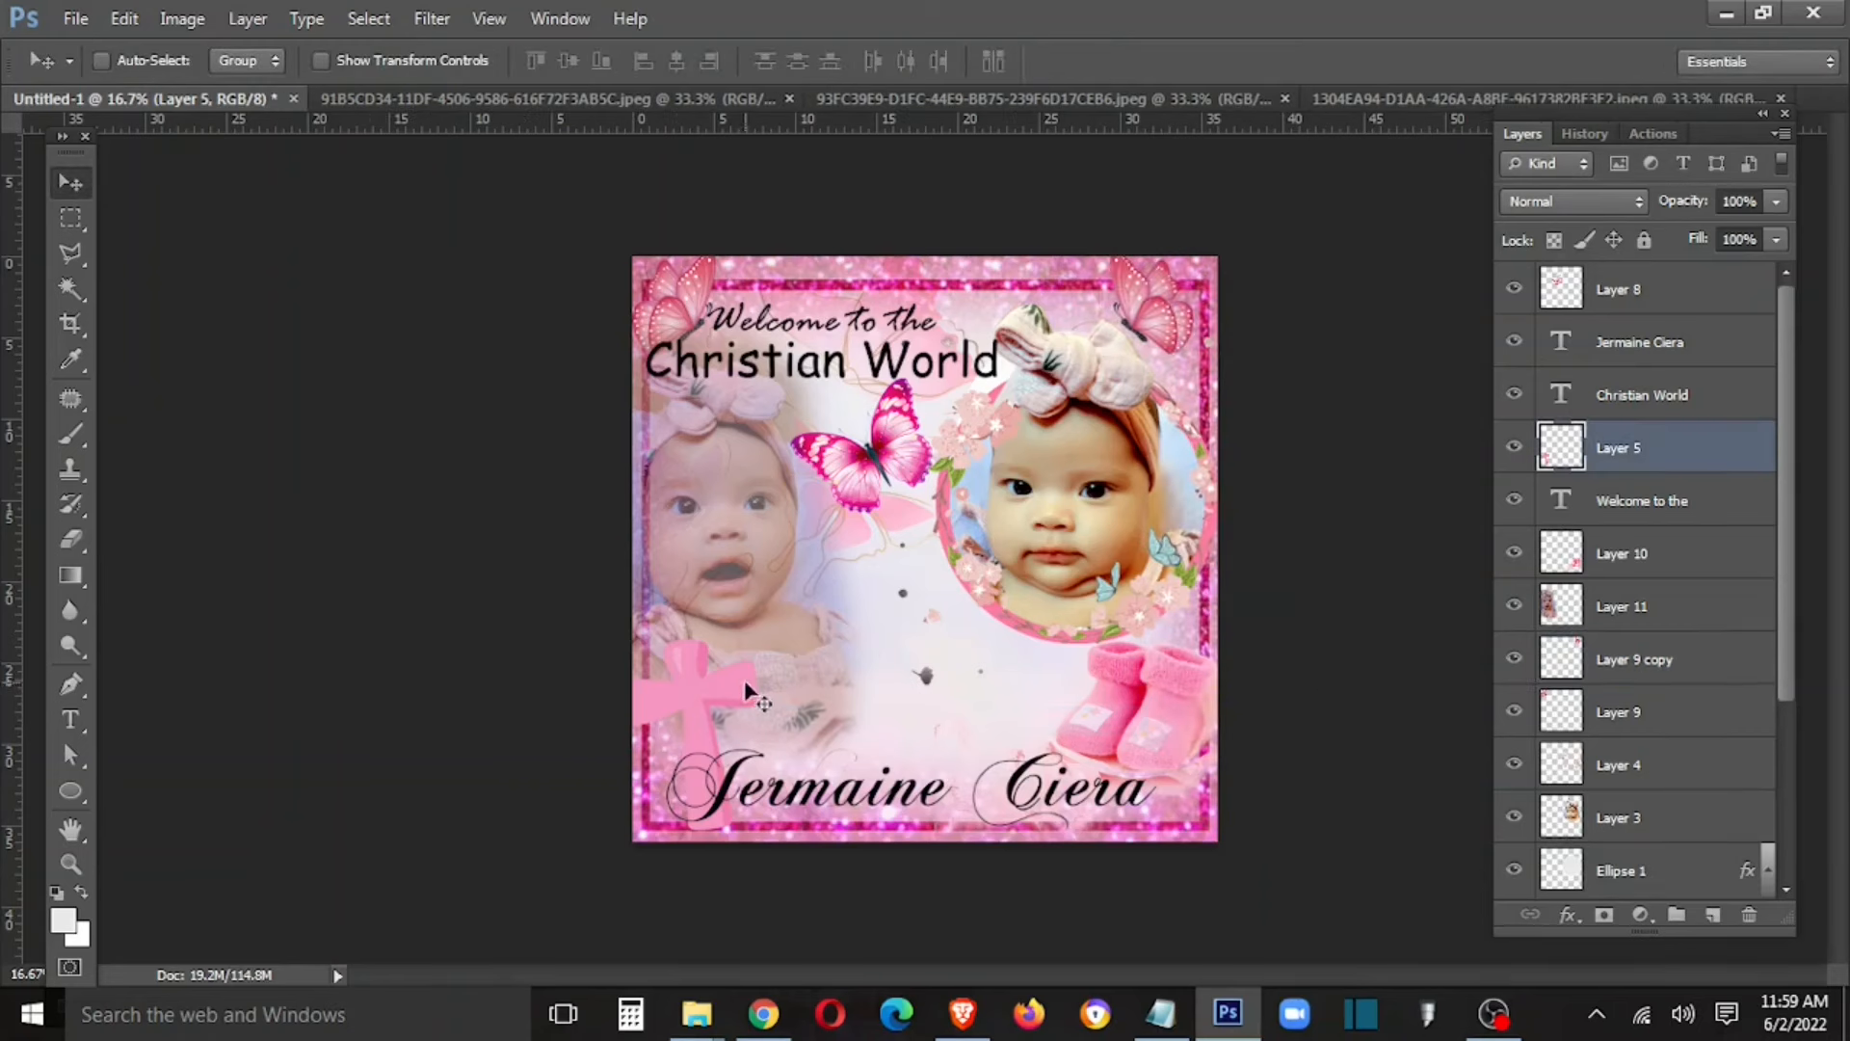
{"action": "key", "text": "ctrl+t"}
{"action": "left_click_drag", "start_coordinate": [758, 640], "coordinate": [799, 629], "text": "shift"}
{"action": "key", "text": "Return"}
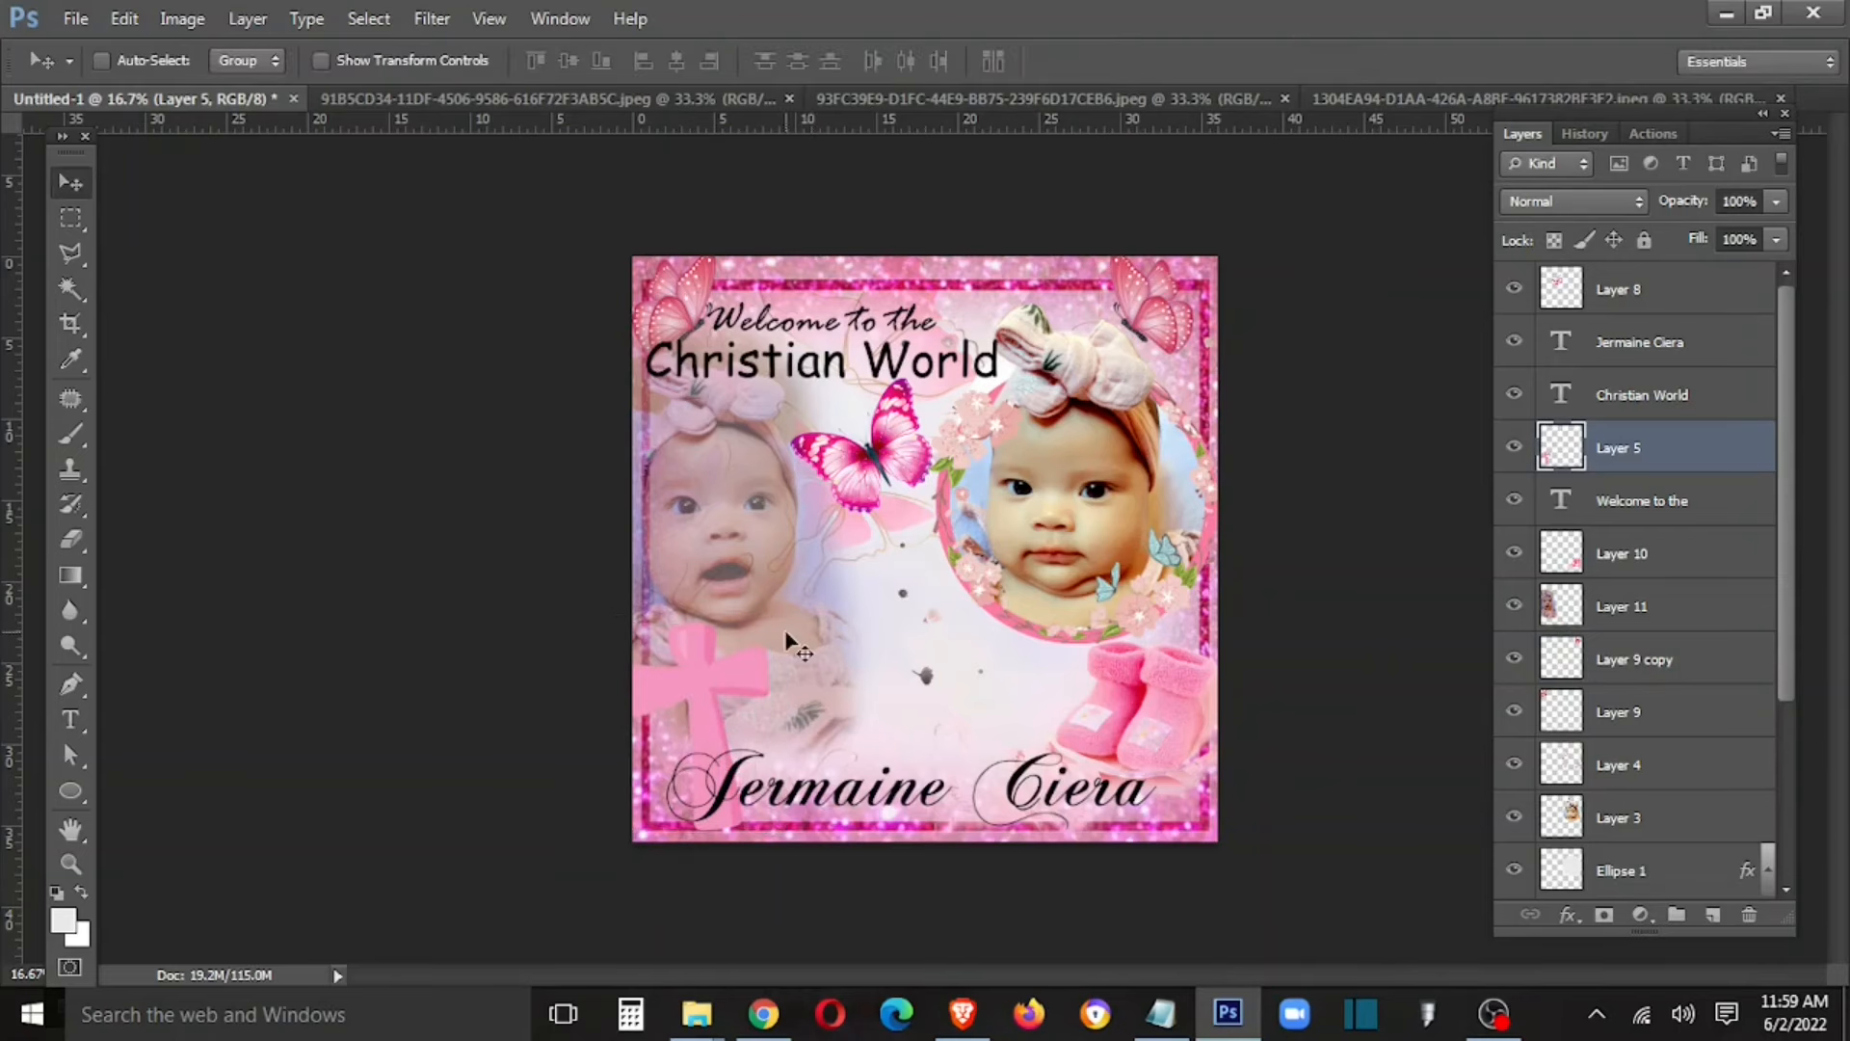
Step: Copy the 91B5CD34 seated baby photo into the layout and close its source file without saving
{"action": "left_click", "coordinate": [530, 98]}
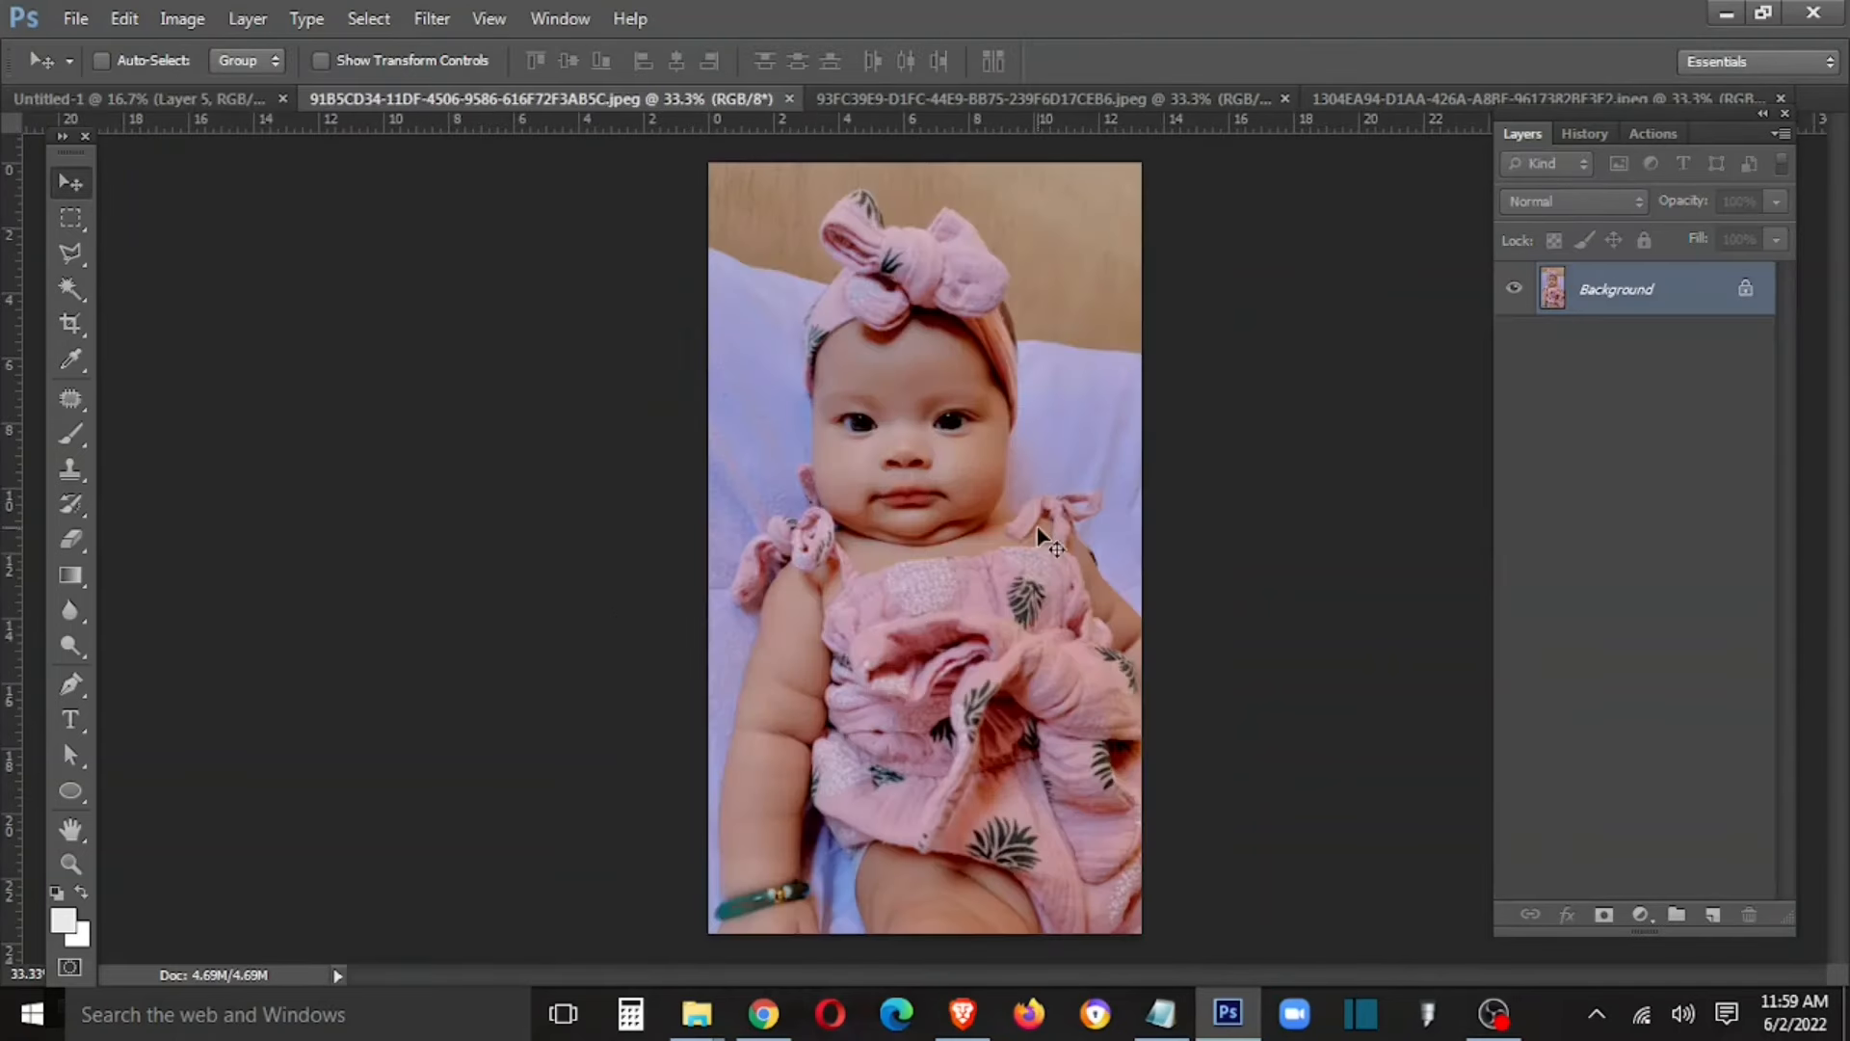
{"action": "left_click_drag", "start_coordinate": [586, 96], "coordinate": [145, 742]}
{"action": "left_click_drag", "start_coordinate": [193, 887], "coordinate": [1162, 622]}
{"action": "left_click", "coordinate": [244, 738]}
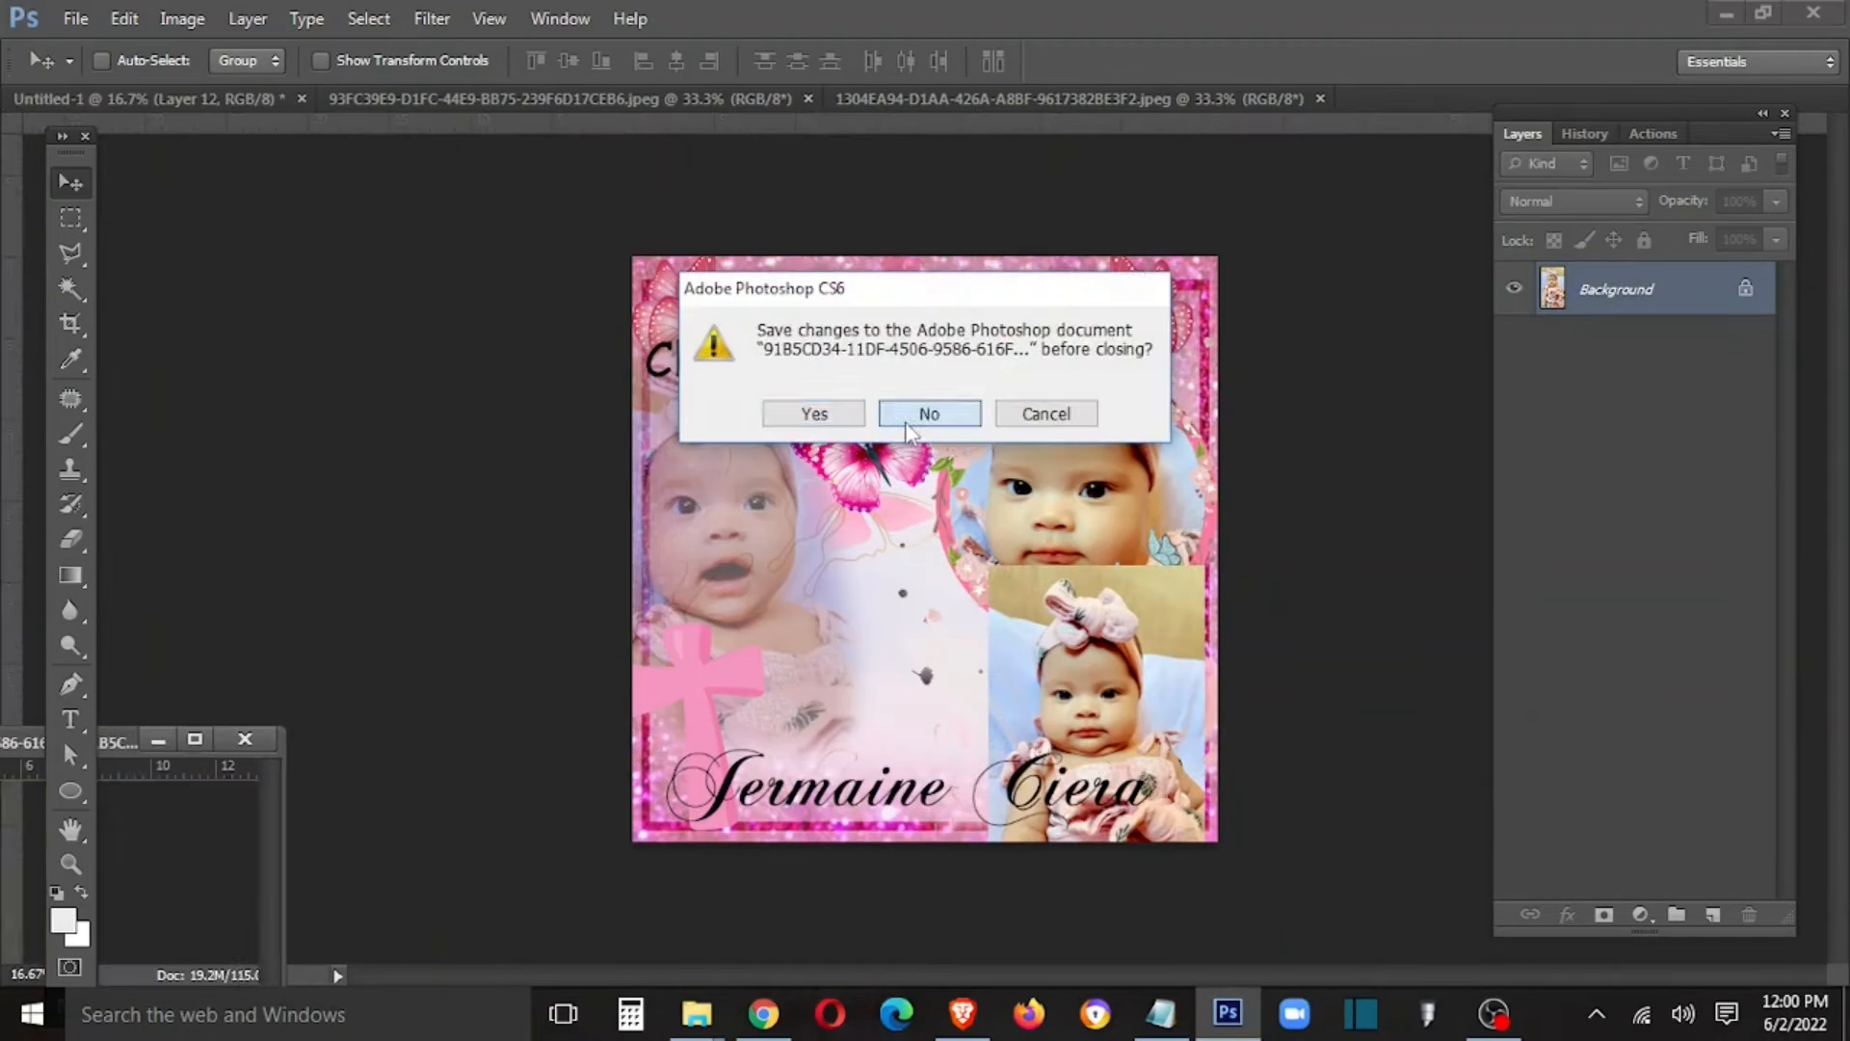
{"action": "left_click", "coordinate": [934, 413]}
Step: Apply Auto Tone to the faded baby photo, and shrink the added seated photo to a small picture below the centre butterfly
{"action": "left_click", "coordinate": [757, 559], "text": "ctrl"}
{"action": "key", "text": "ctrl+shift+l"}
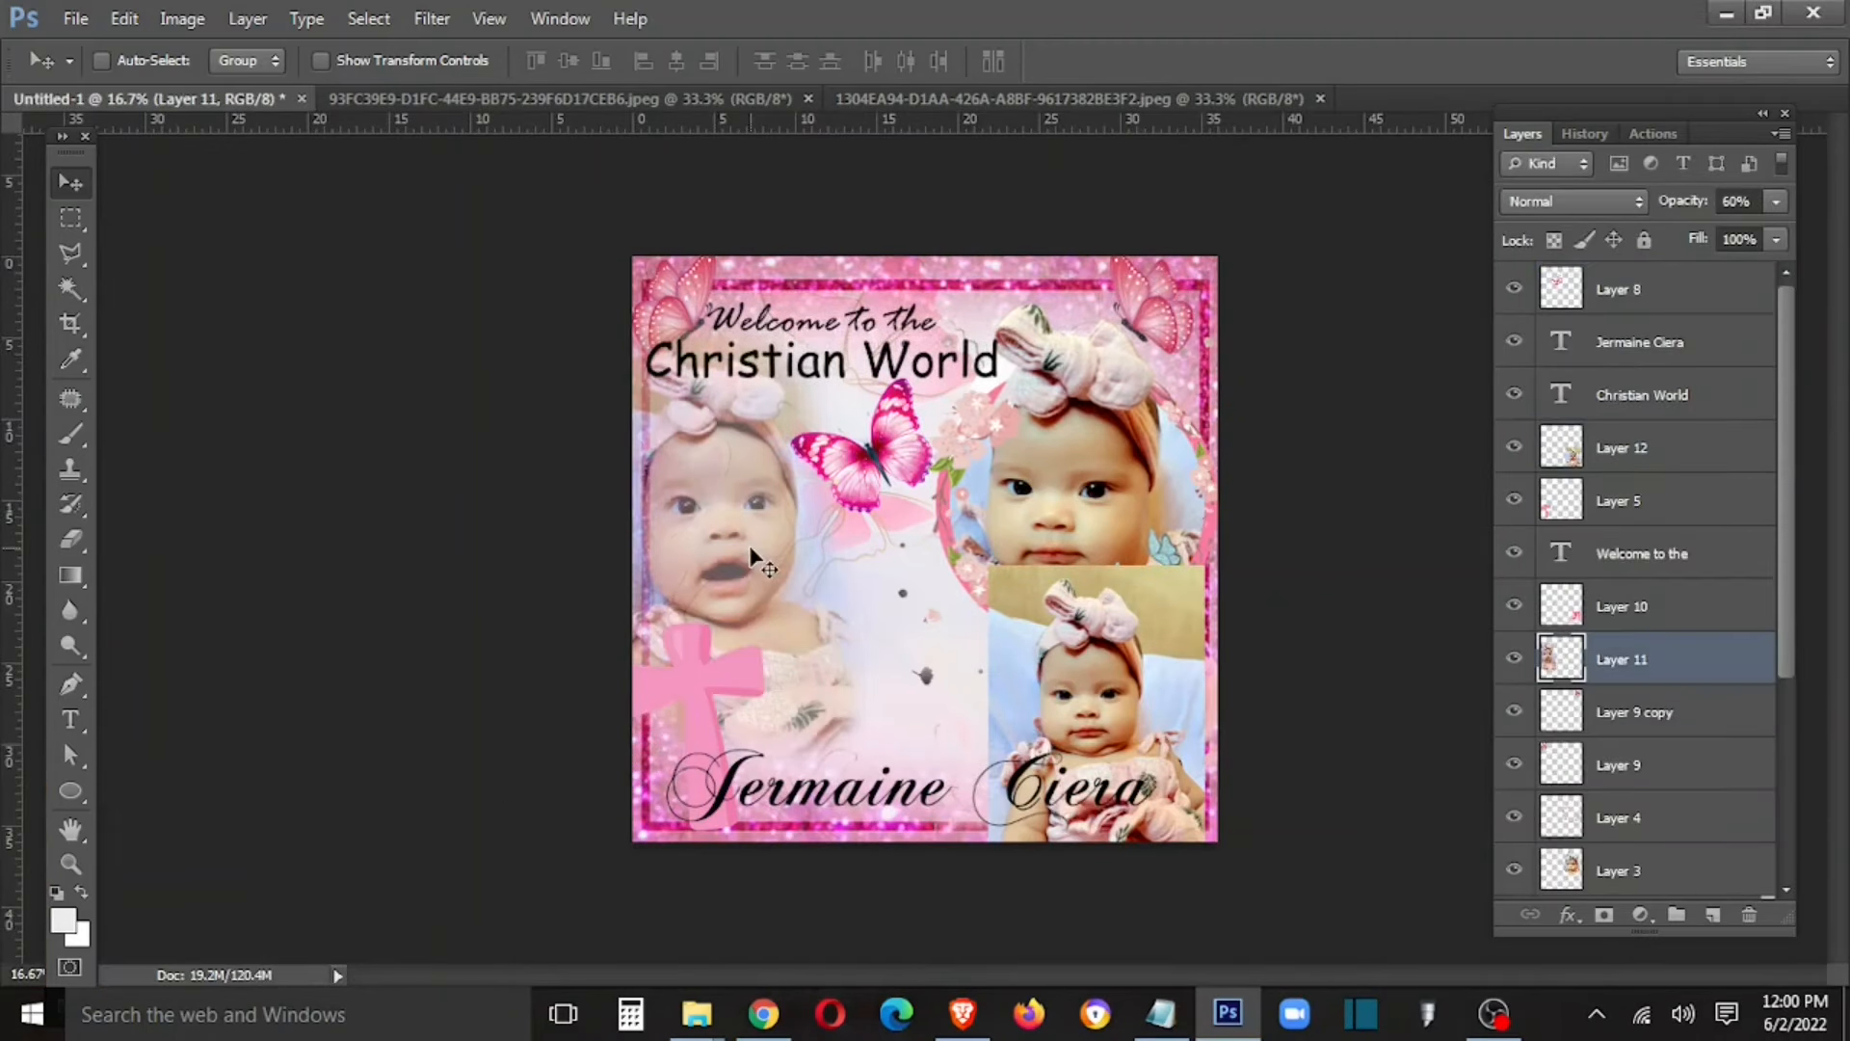
{"action": "left_click", "coordinate": [1176, 711], "text": "ctrl"}
{"action": "left_click_drag", "start_coordinate": [1176, 722], "coordinate": [968, 557]}
{"action": "key", "text": "ctrl+t"}
{"action": "left_click_drag", "start_coordinate": [955, 397], "coordinate": [955, 486]}
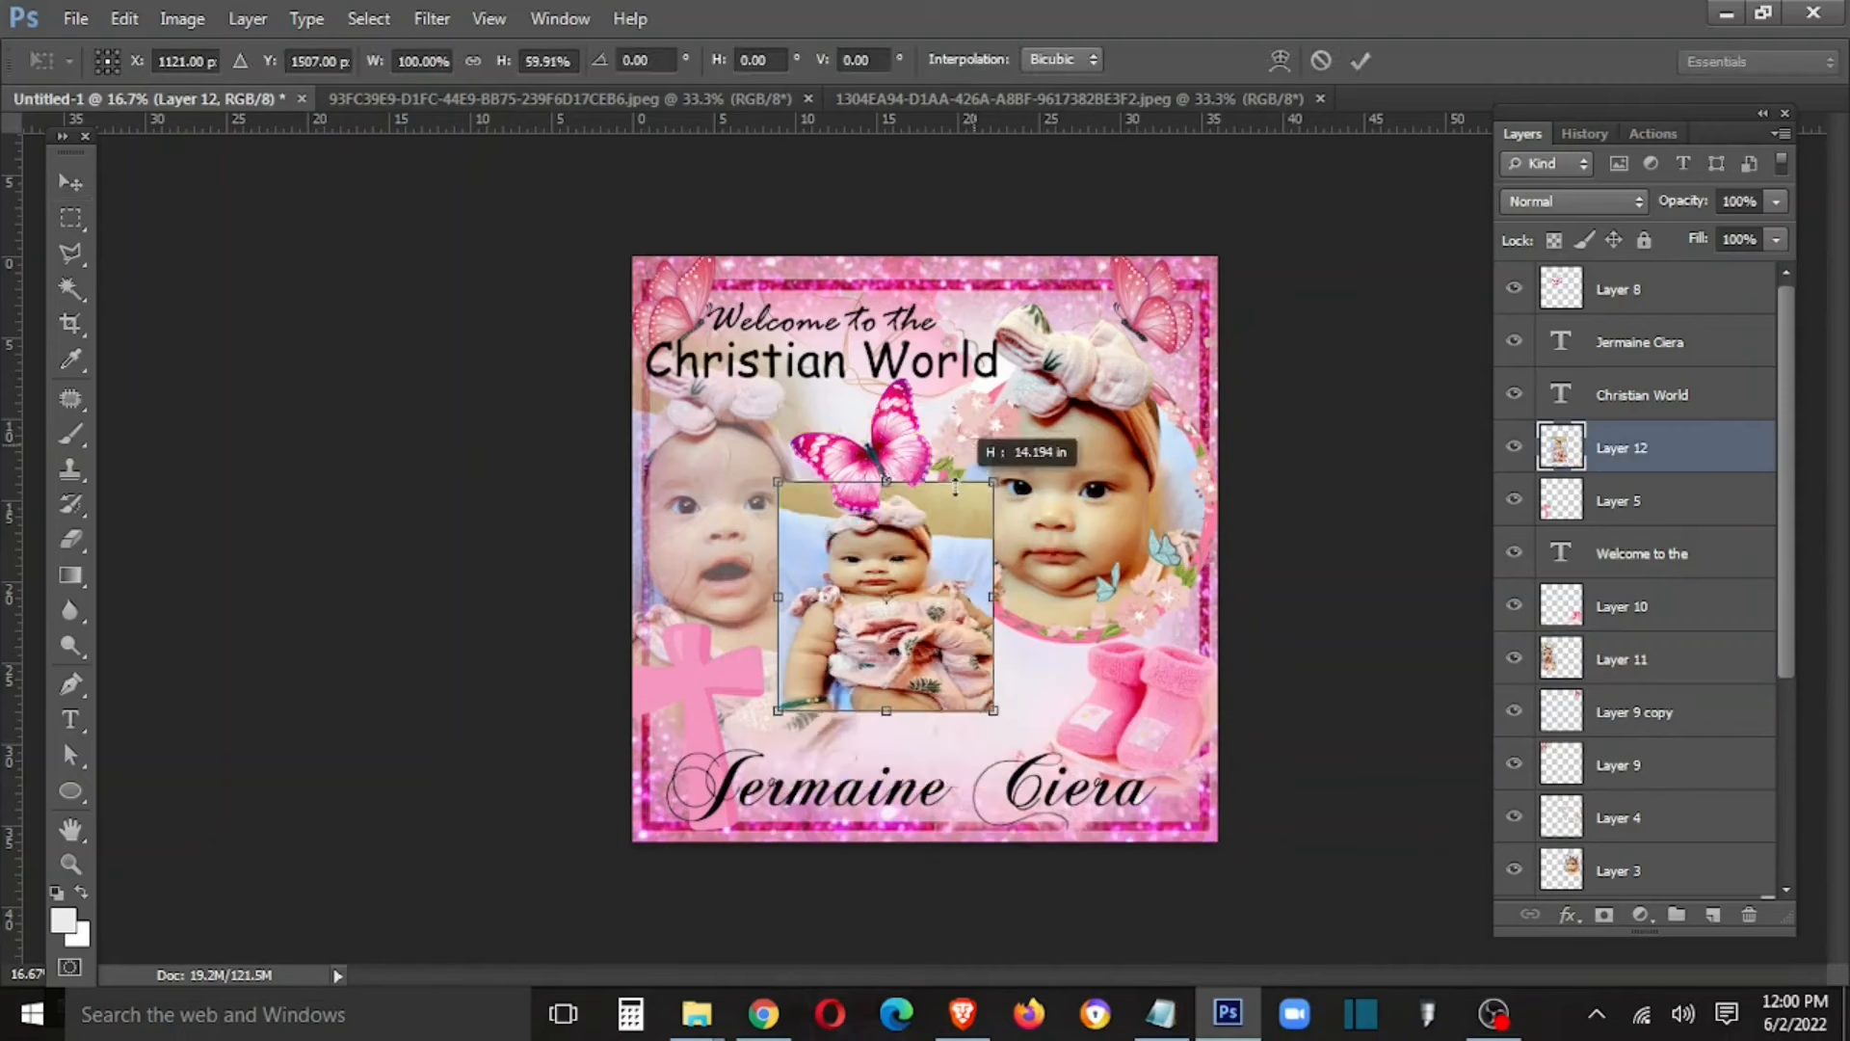
{"action": "key", "text": "ctrl+z"}
{"action": "left_click_drag", "start_coordinate": [994, 404], "coordinate": [936, 522]}
{"action": "key", "text": "Return"}
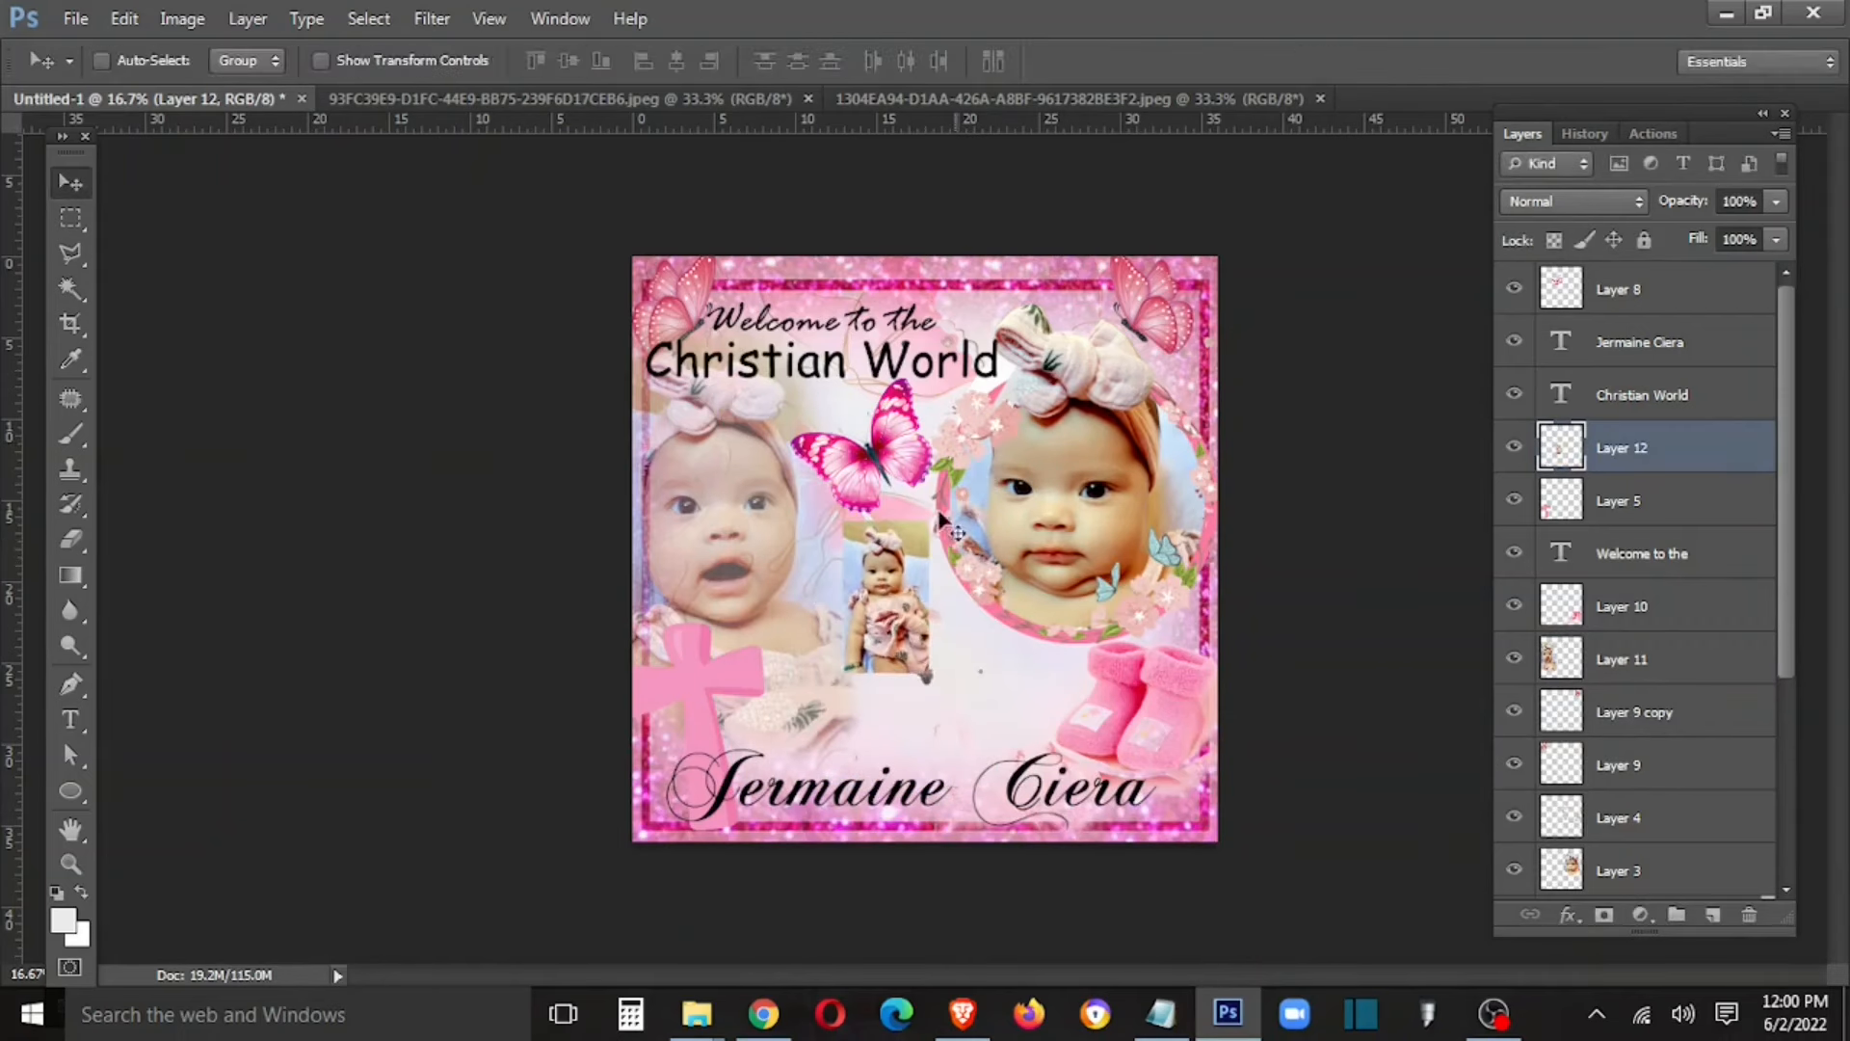
Step: Copy the 93FC39E9 baby photo into the layout, close its source file, and shrink it beside the first small photo
{"action": "left_click_drag", "start_coordinate": [492, 98], "coordinate": [91, 620]}
{"action": "left_click_drag", "start_coordinate": [231, 771], "coordinate": [568, 482]}
{"action": "left_click", "coordinate": [347, 600]}
{"action": "left_click_drag", "start_coordinate": [715, 538], "coordinate": [888, 494]}
{"action": "key", "text": "t"}
{"action": "left_click_drag", "start_coordinate": [627, 304], "coordinate": [752, 520]}
{"action": "key", "text": "Return"}
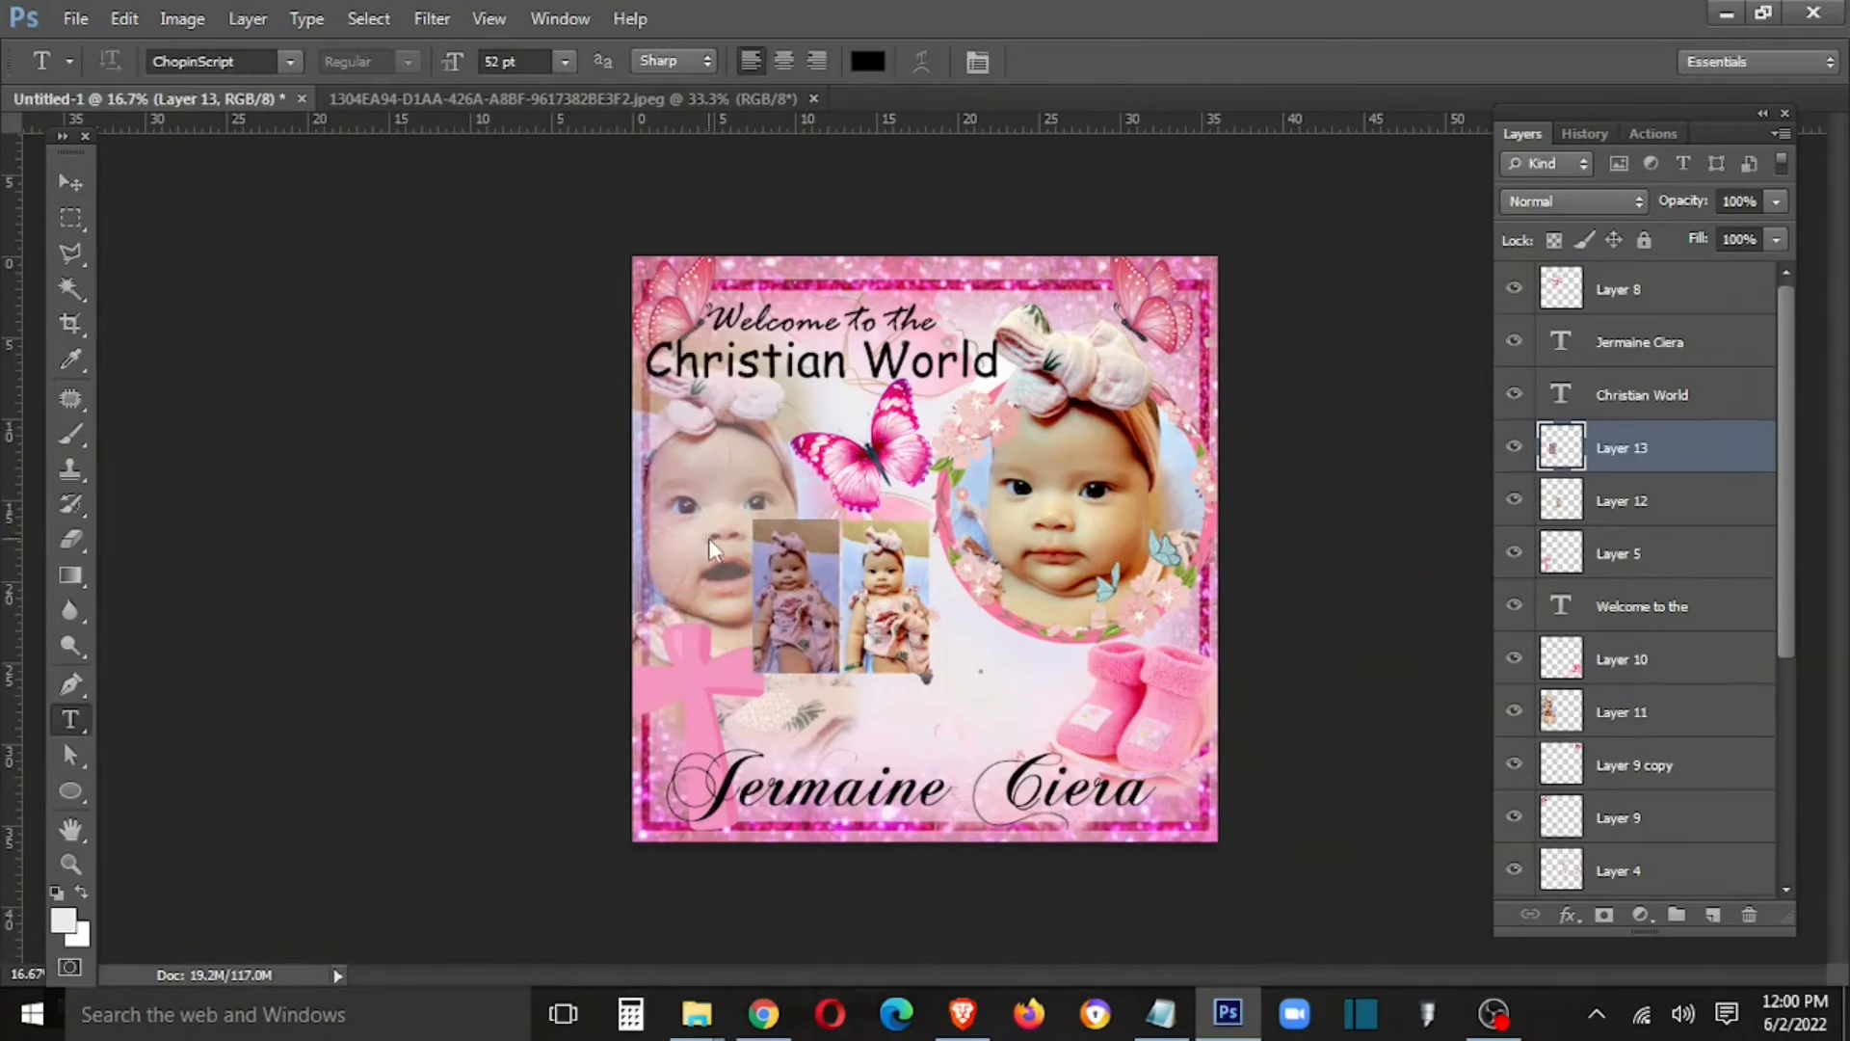
Step: Copy the 1304EA94 baby photo into the layout, close its source file, and reduce the Auto Toned photo to match the small photos
{"action": "left_click_drag", "start_coordinate": [491, 99], "coordinate": [290, 497]}
{"action": "key", "text": "v"}
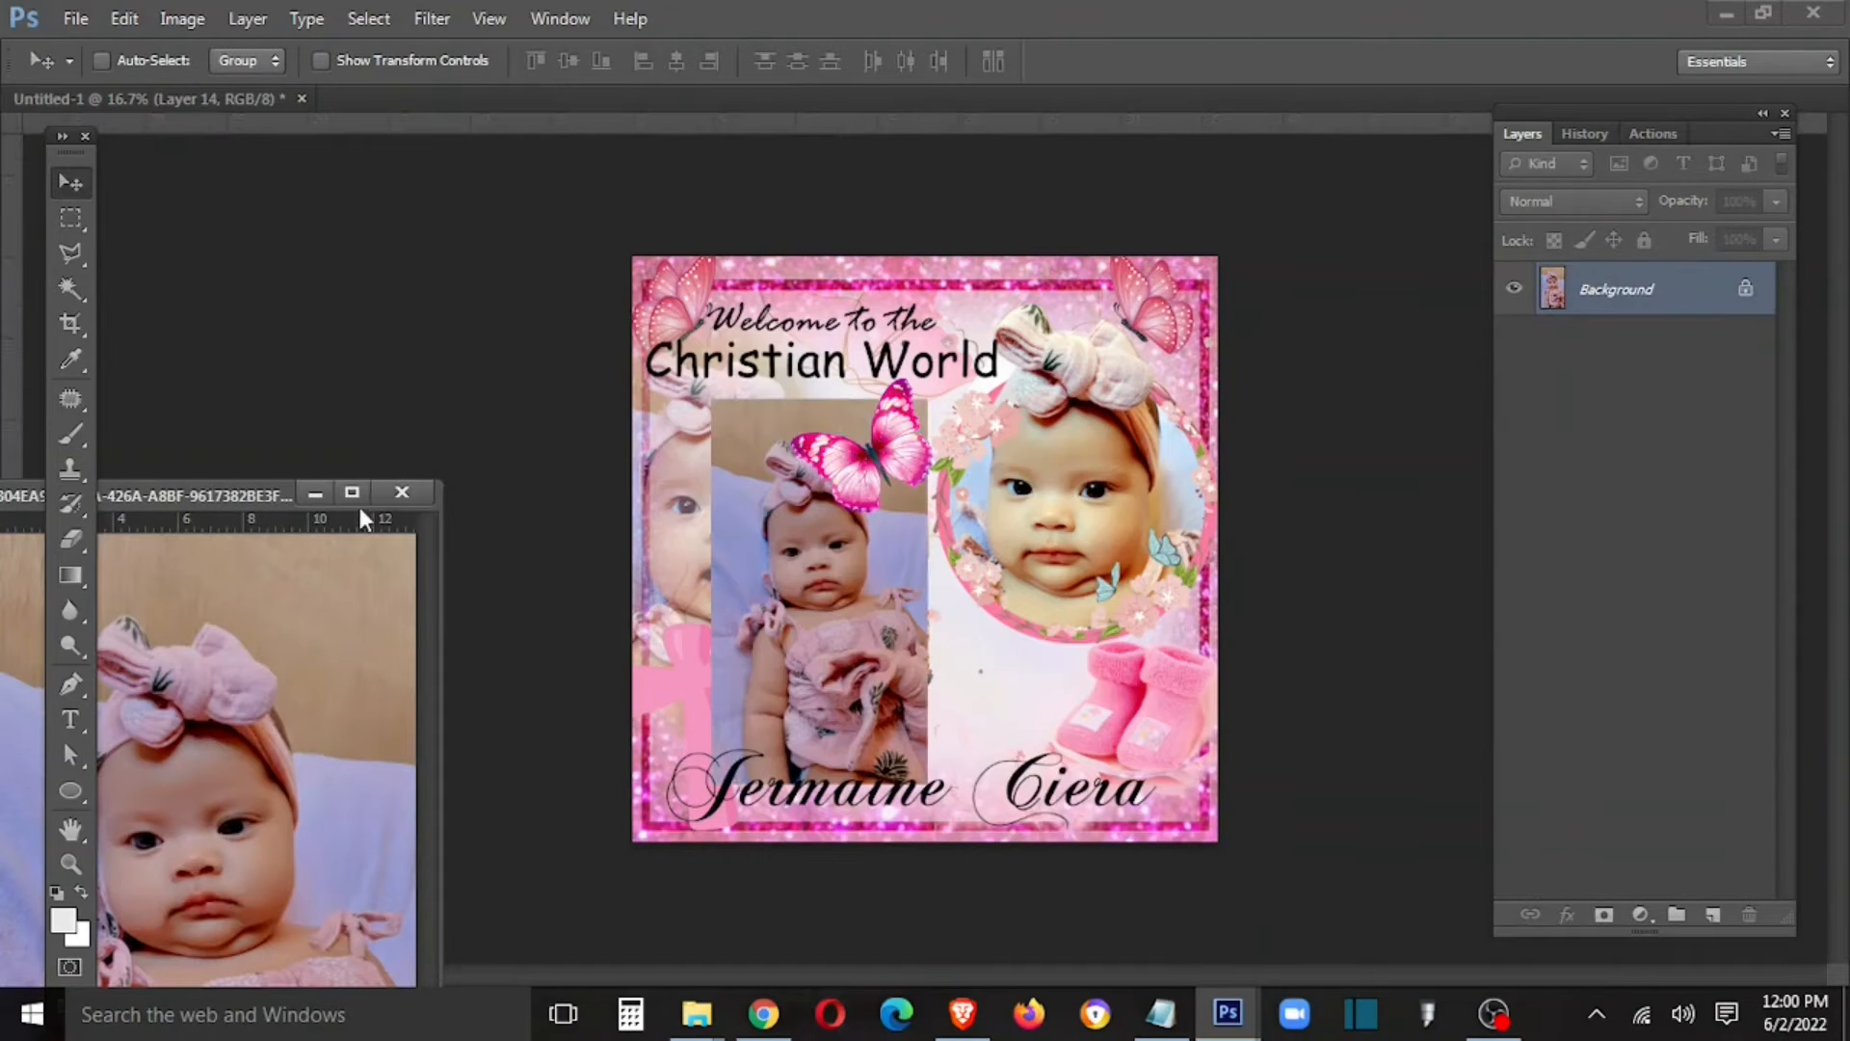
{"action": "left_click", "coordinate": [401, 492]}
{"action": "key", "text": "ctrl+shift+l"}
{"action": "key", "text": "ctrl+t"}
{"action": "left_click_drag", "start_coordinate": [918, 611], "coordinate": [748, 510]}
Step: Arrange the three small baby photos side by side in an evenly spaced row
{"action": "left_click_drag", "start_coordinate": [535, 289], "coordinate": [613, 559]}
{"action": "left_click_drag", "start_coordinate": [710, 772], "coordinate": [256, 773]}
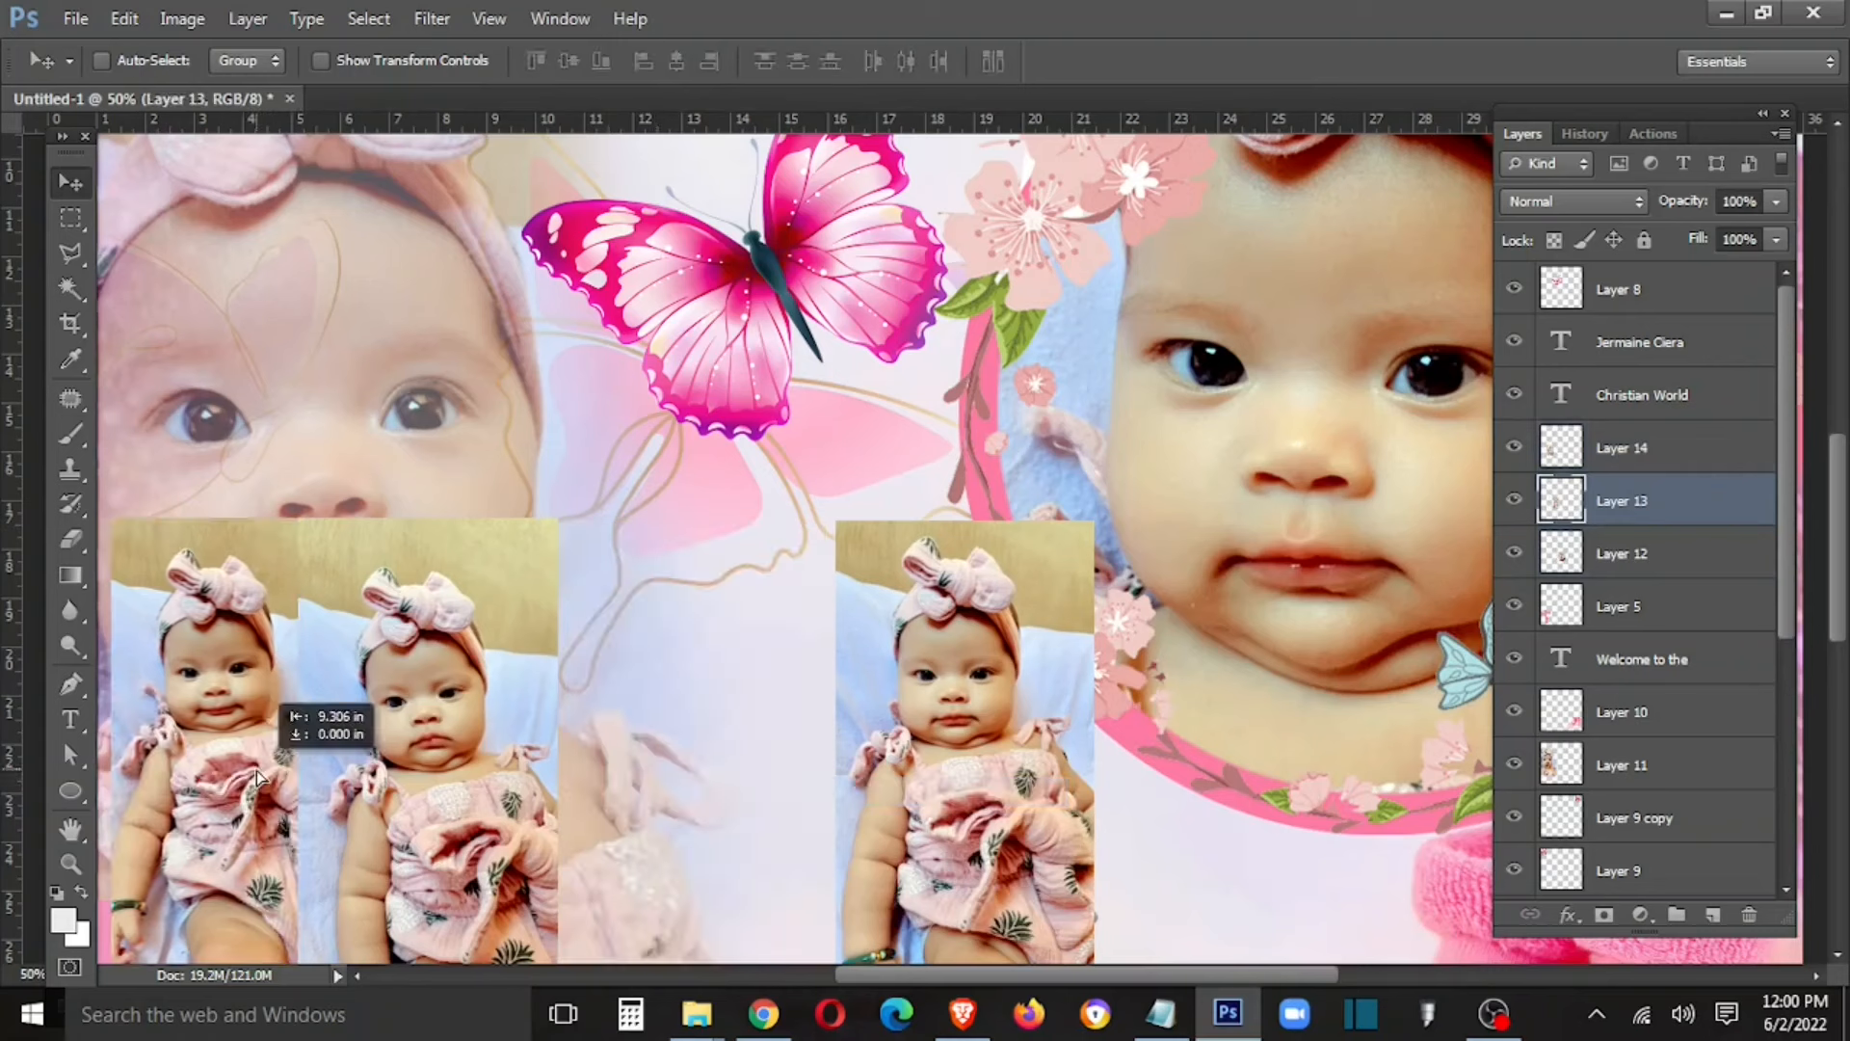
{"action": "right_click", "coordinate": [353, 740]}
{"action": "left_click", "coordinate": [396, 757]}
{"action": "left_click_drag", "start_coordinate": [433, 799], "coordinate": [691, 799]}
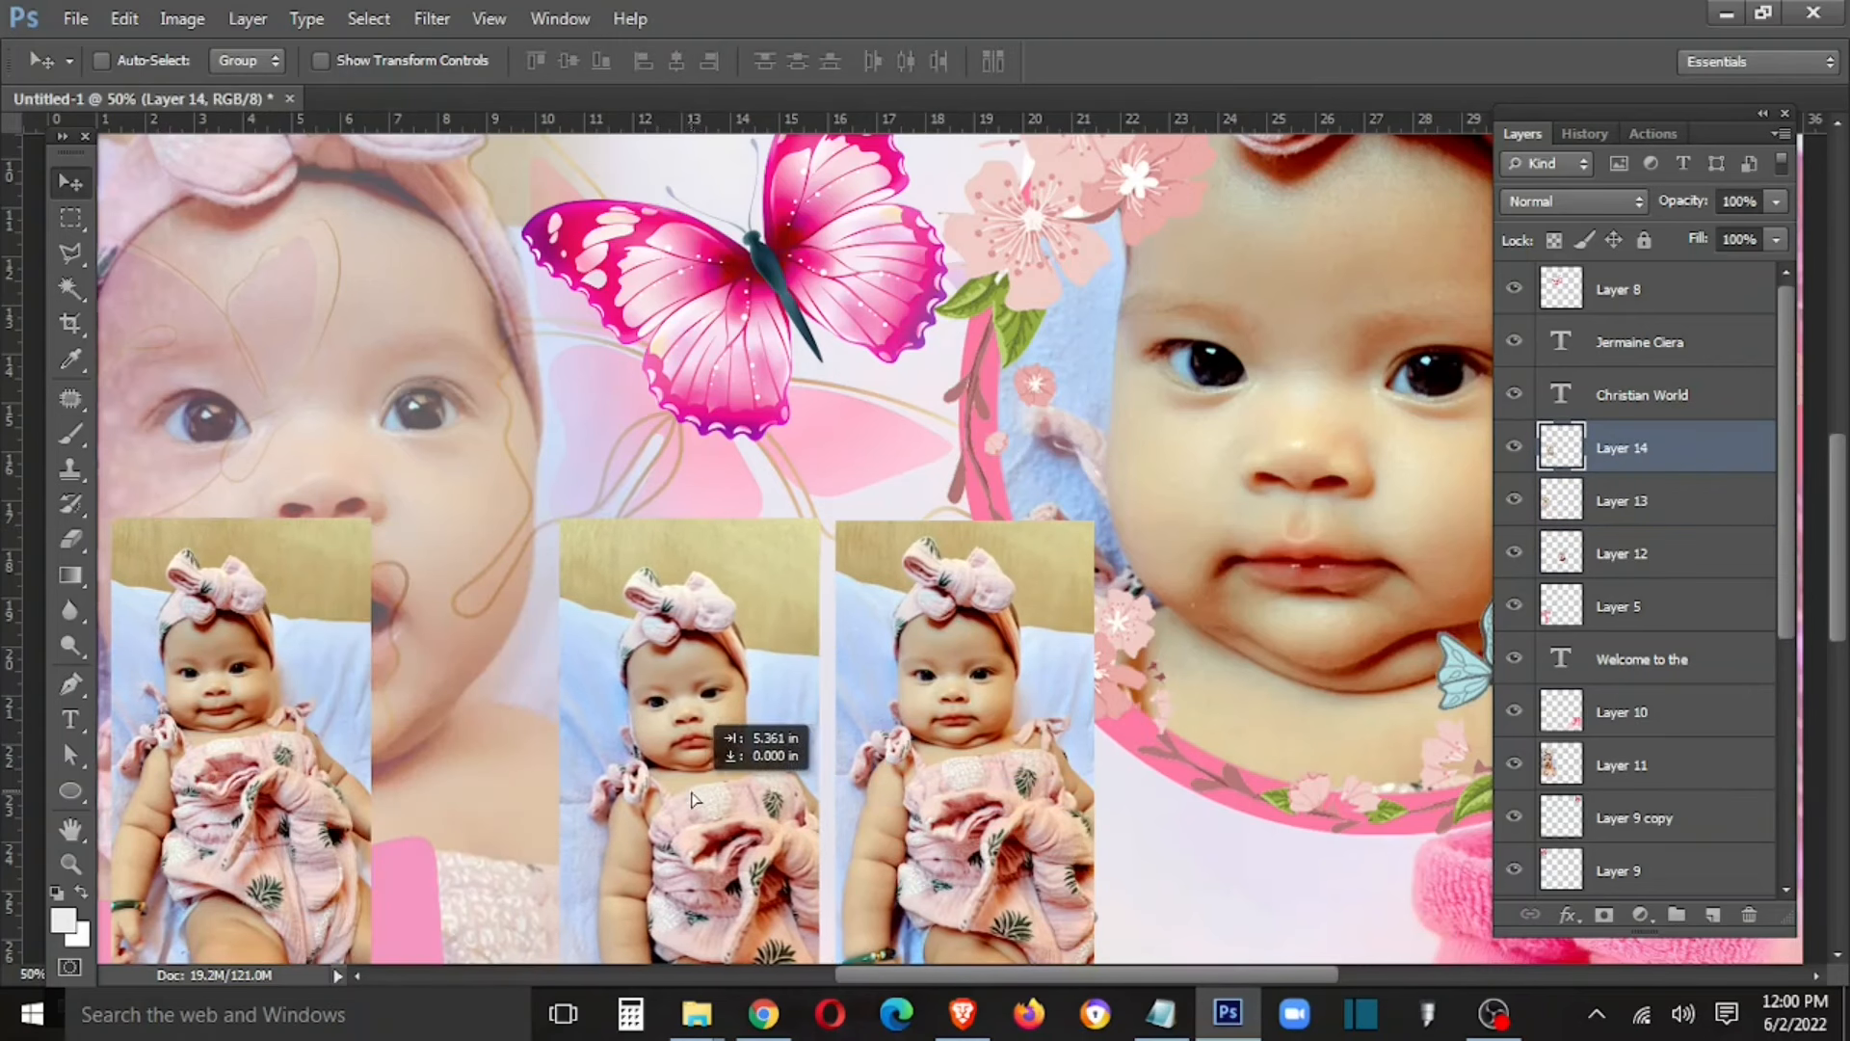
{"action": "right_click", "coordinate": [243, 688]}
{"action": "left_click", "coordinate": [289, 703]}
{"action": "left_click_drag", "start_coordinate": [261, 730], "coordinate": [431, 722]}
{"action": "scroll", "coordinate": [762, 703], "scroll_direction": "down", "scroll_amount": 3}
{"action": "key", "text": "Left"}
{"action": "key", "text": "Left"}
{"action": "key", "text": "Left"}
{"action": "key", "text": "Left"}
{"action": "key", "text": "Left"}
{"action": "key", "text": "Left"}
Step: Trim the tops of the three small photos to one straight line by deleting a rectangular selection from each layer
{"action": "key", "text": "m"}
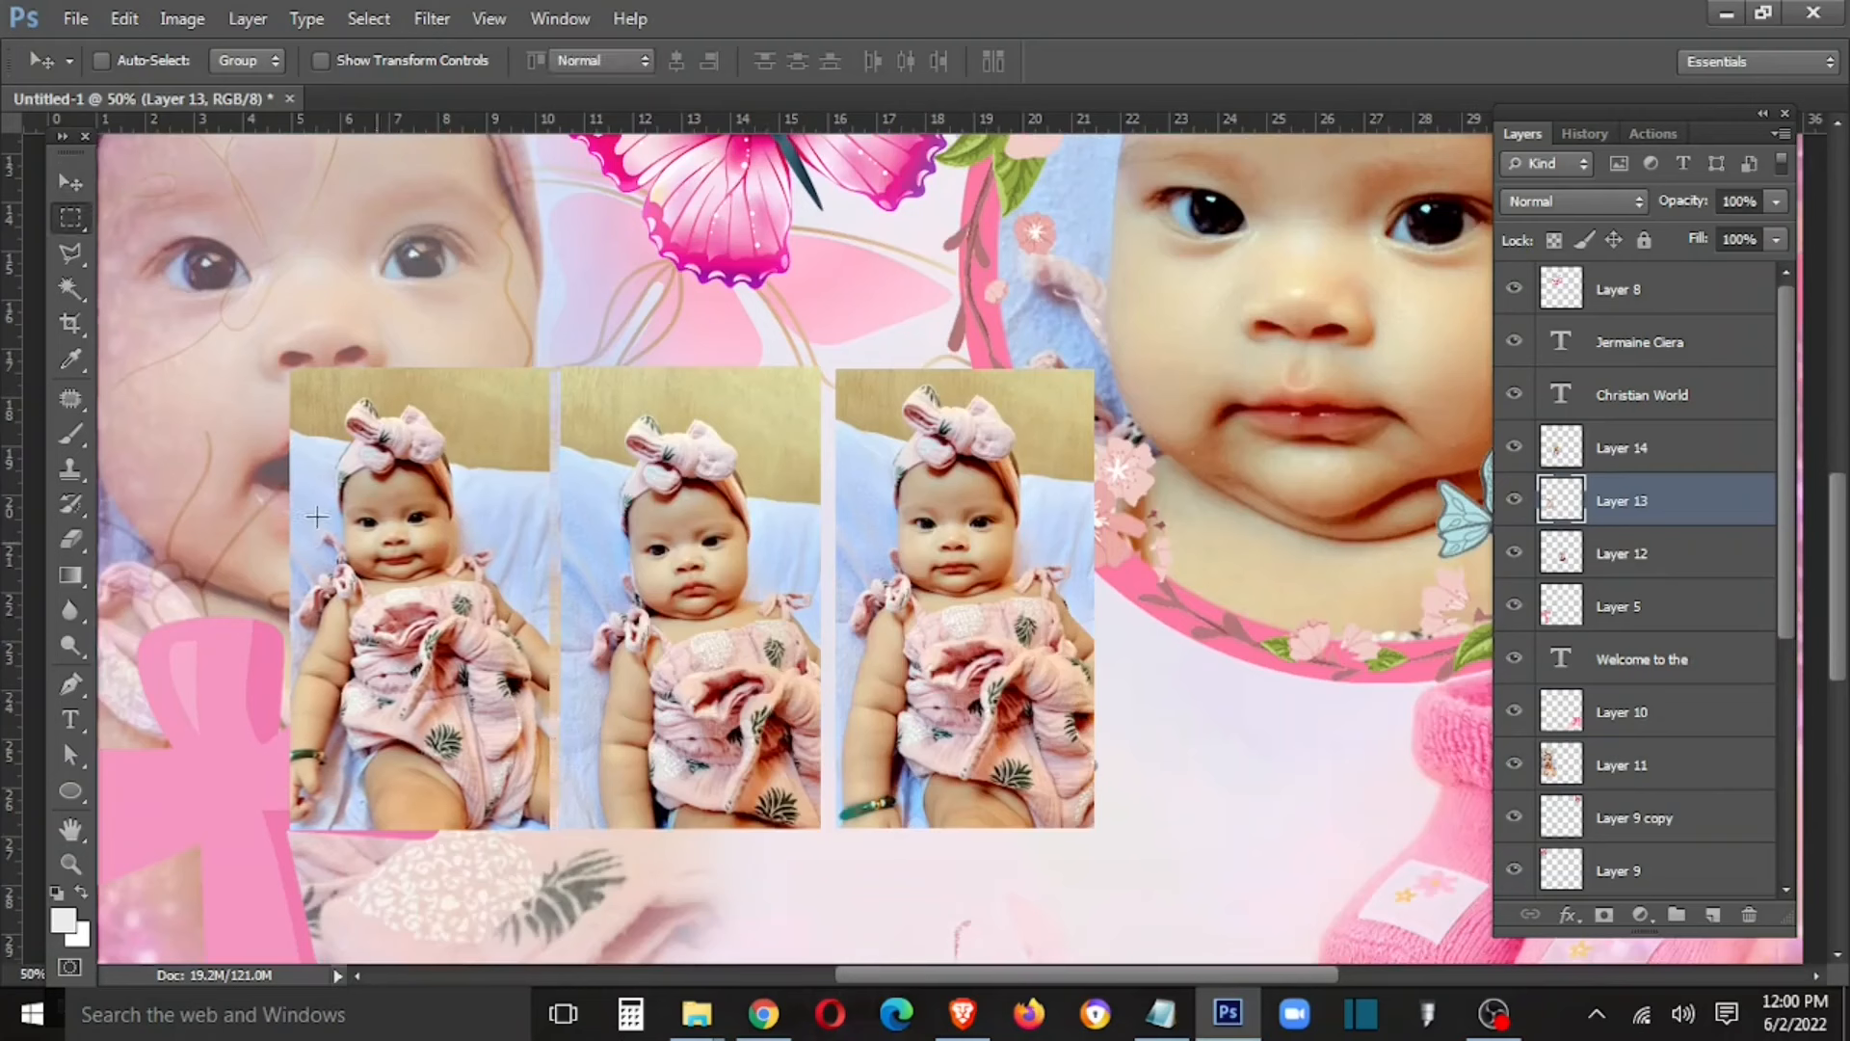
{"action": "left_click_drag", "start_coordinate": [174, 272], "coordinate": [1234, 379]}
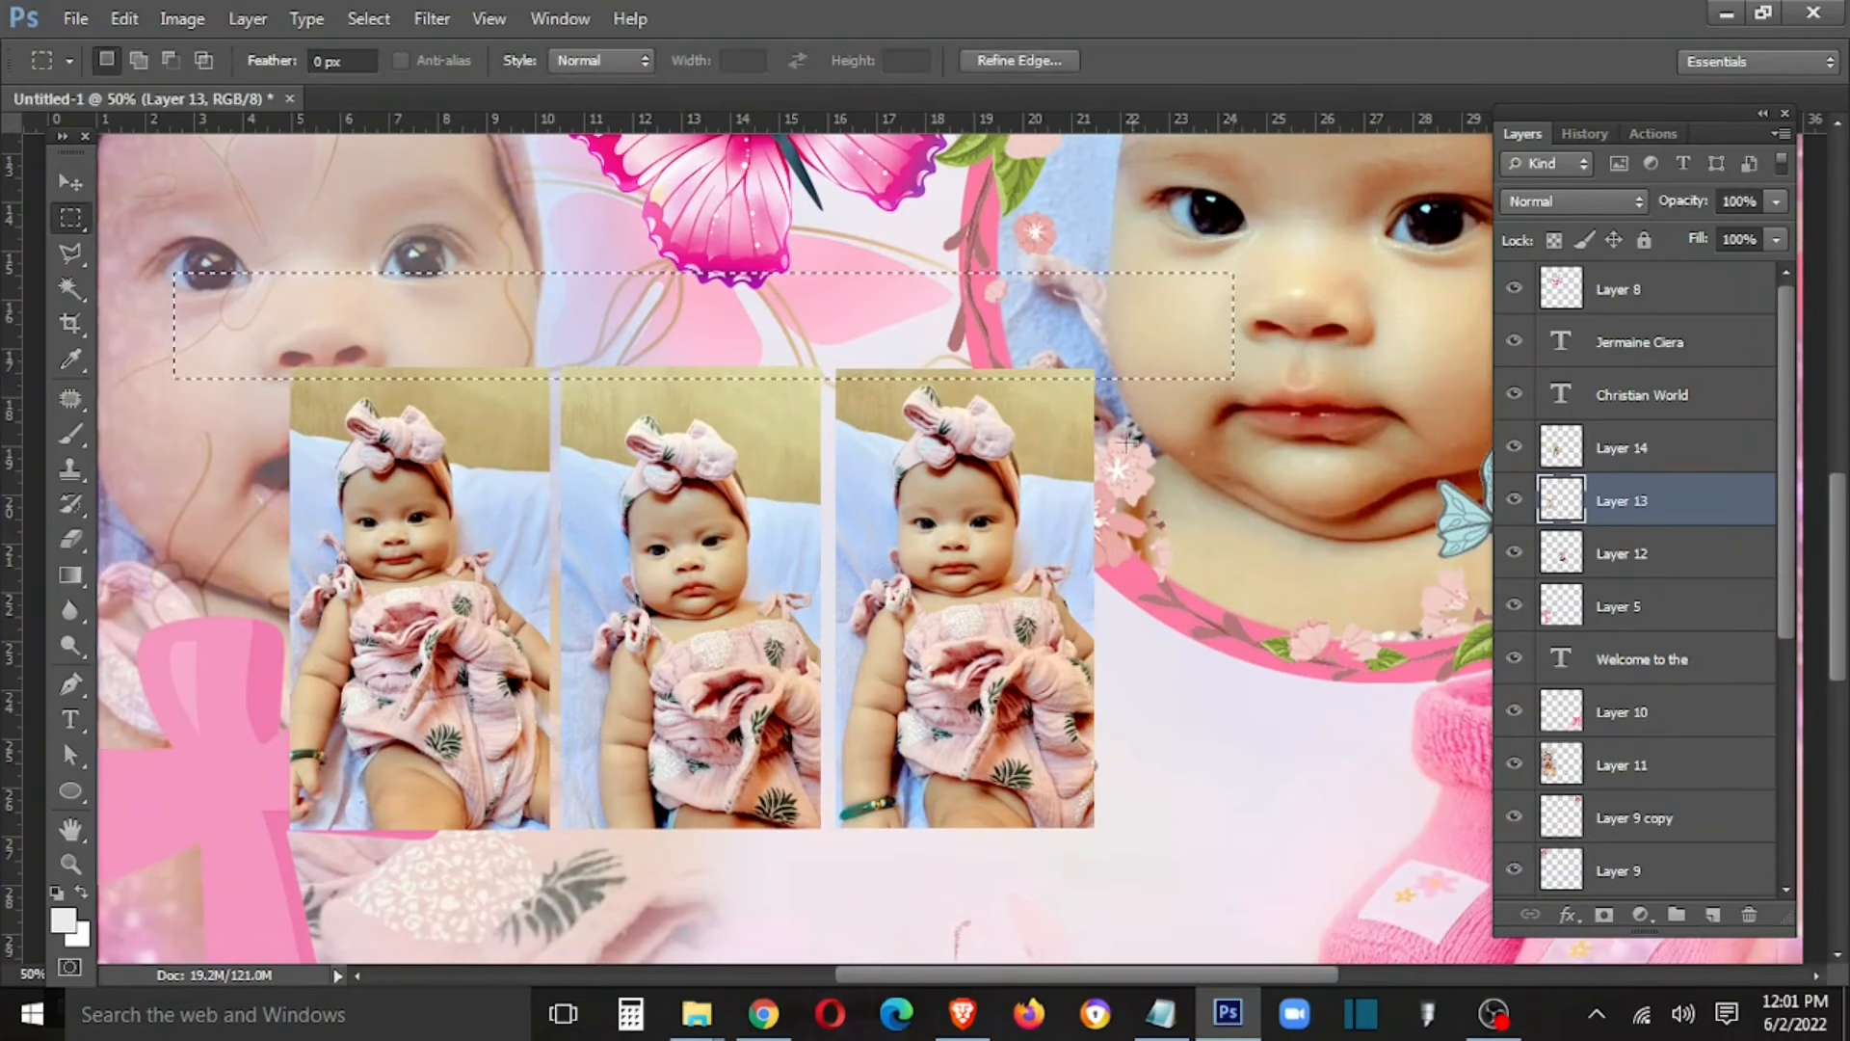
{"action": "key", "text": "v"}
{"action": "right_click", "coordinate": [1026, 532]}
{"action": "left_click", "coordinate": [1060, 528]}
{"action": "key", "text": "Delete"}
{"action": "right_click", "coordinate": [759, 557]}
{"action": "left_click", "coordinate": [771, 561]}
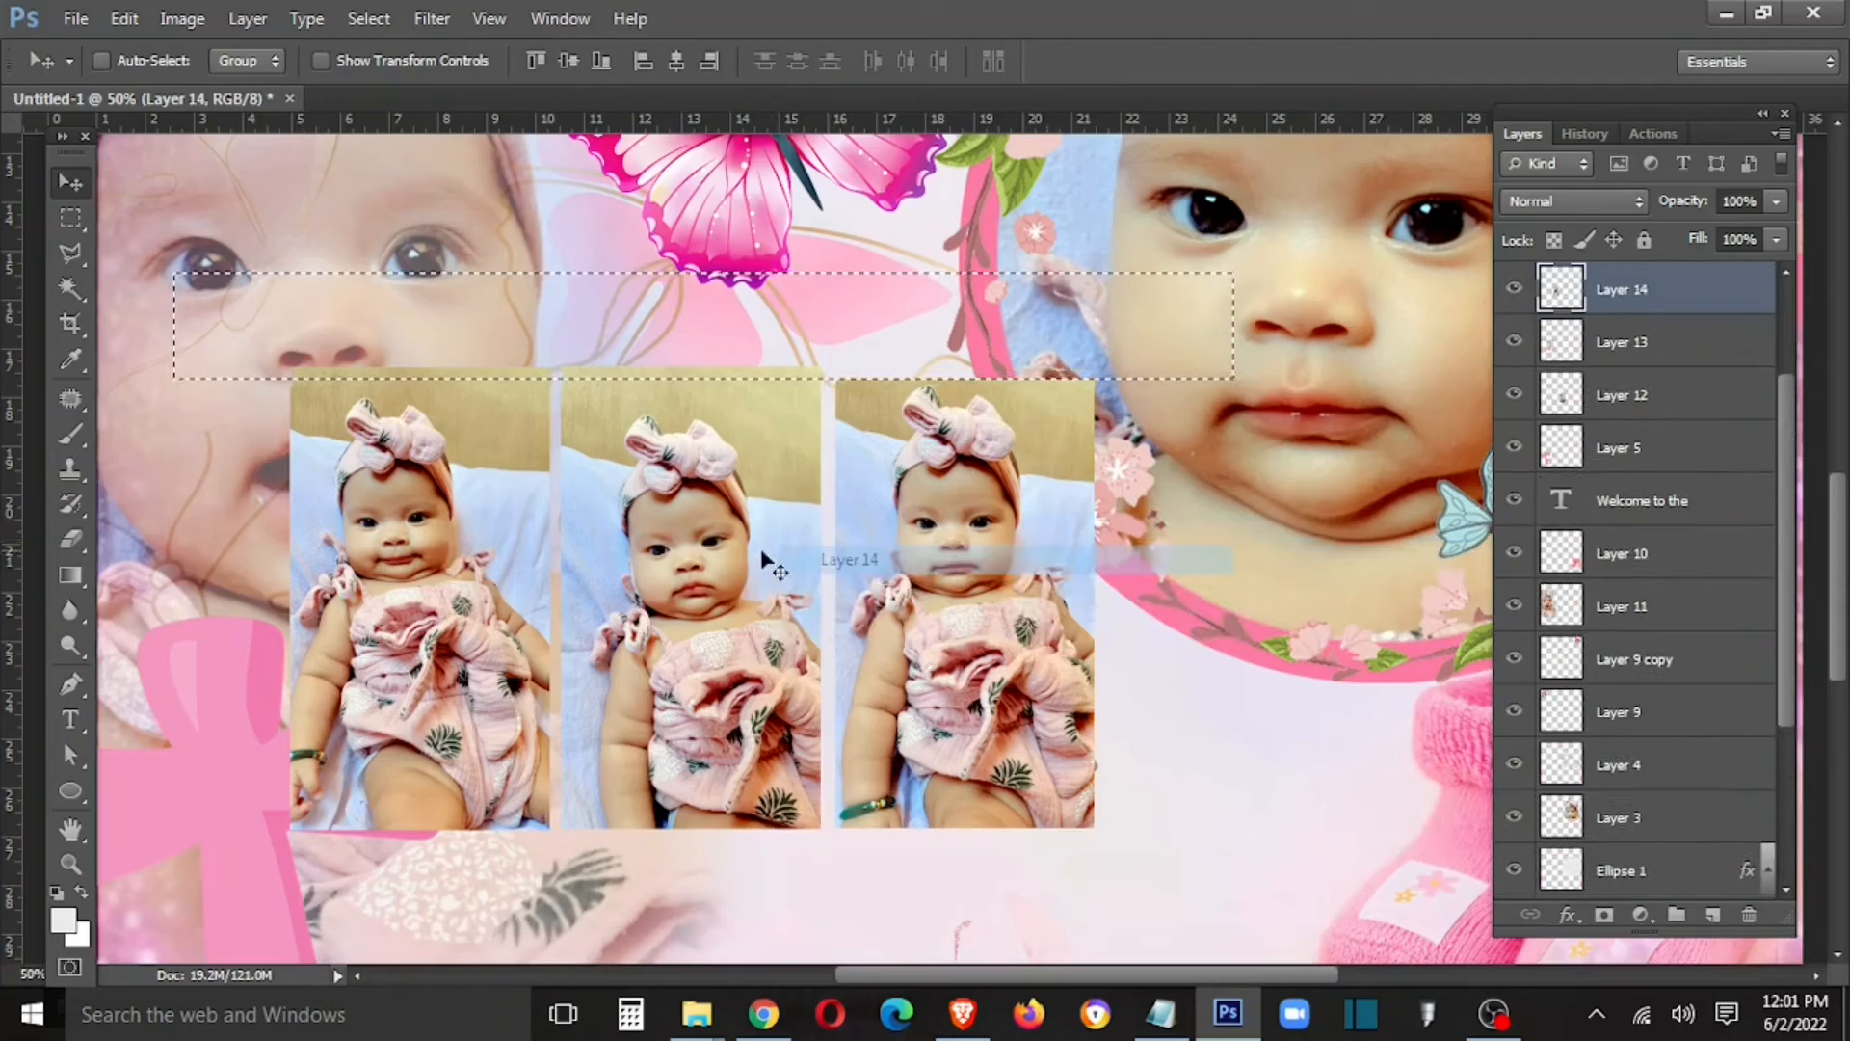
{"action": "key", "text": "Delete"}
{"action": "right_click", "coordinate": [432, 551]}
{"action": "left_click", "coordinate": [444, 553]}
{"action": "key", "text": "Delete"}
Step: Trim the bottoms of the three small photos to one line using a rectangular selection, undo the background deletion, and deselect
{"action": "key", "text": "m"}
{"action": "left_click_drag", "start_coordinate": [1206, 898], "coordinate": [34, 824]}
{"action": "key", "text": "v"}
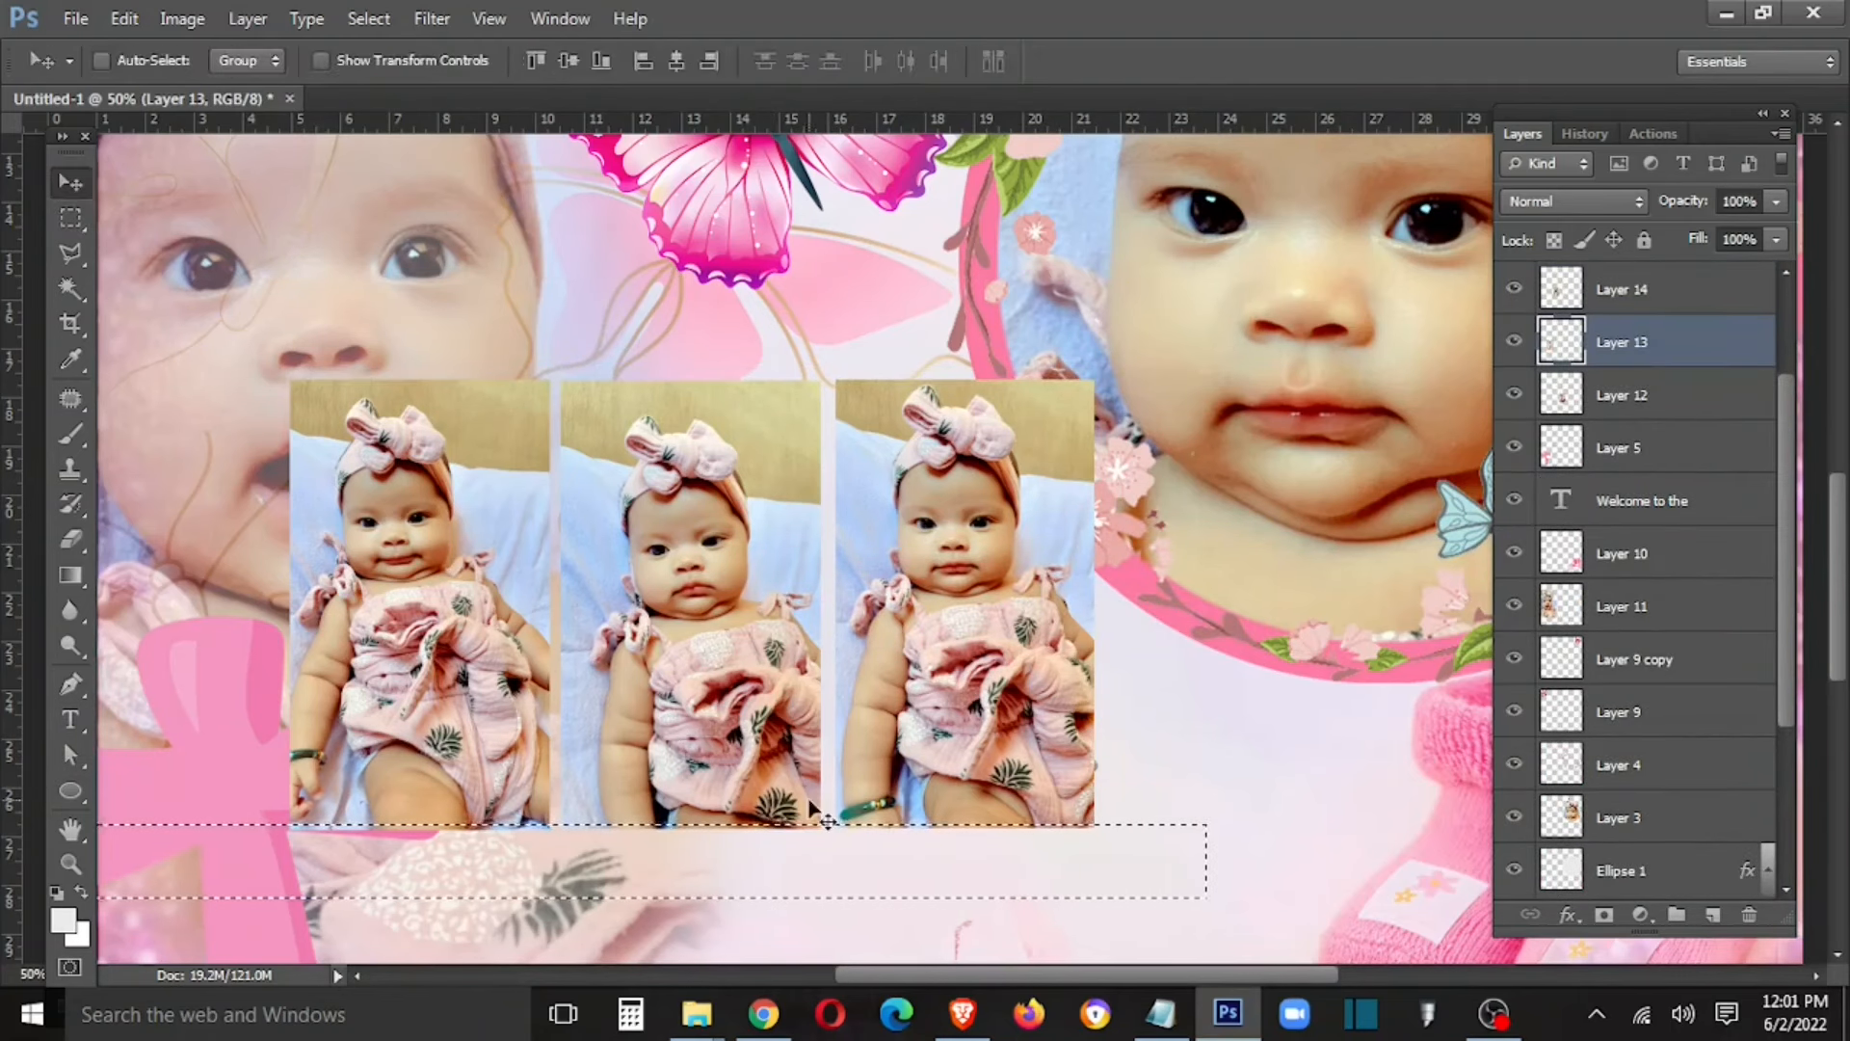
{"action": "right_click", "coordinate": [757, 732]}
{"action": "left_click", "coordinate": [771, 737]}
{"action": "key", "text": "Delete"}
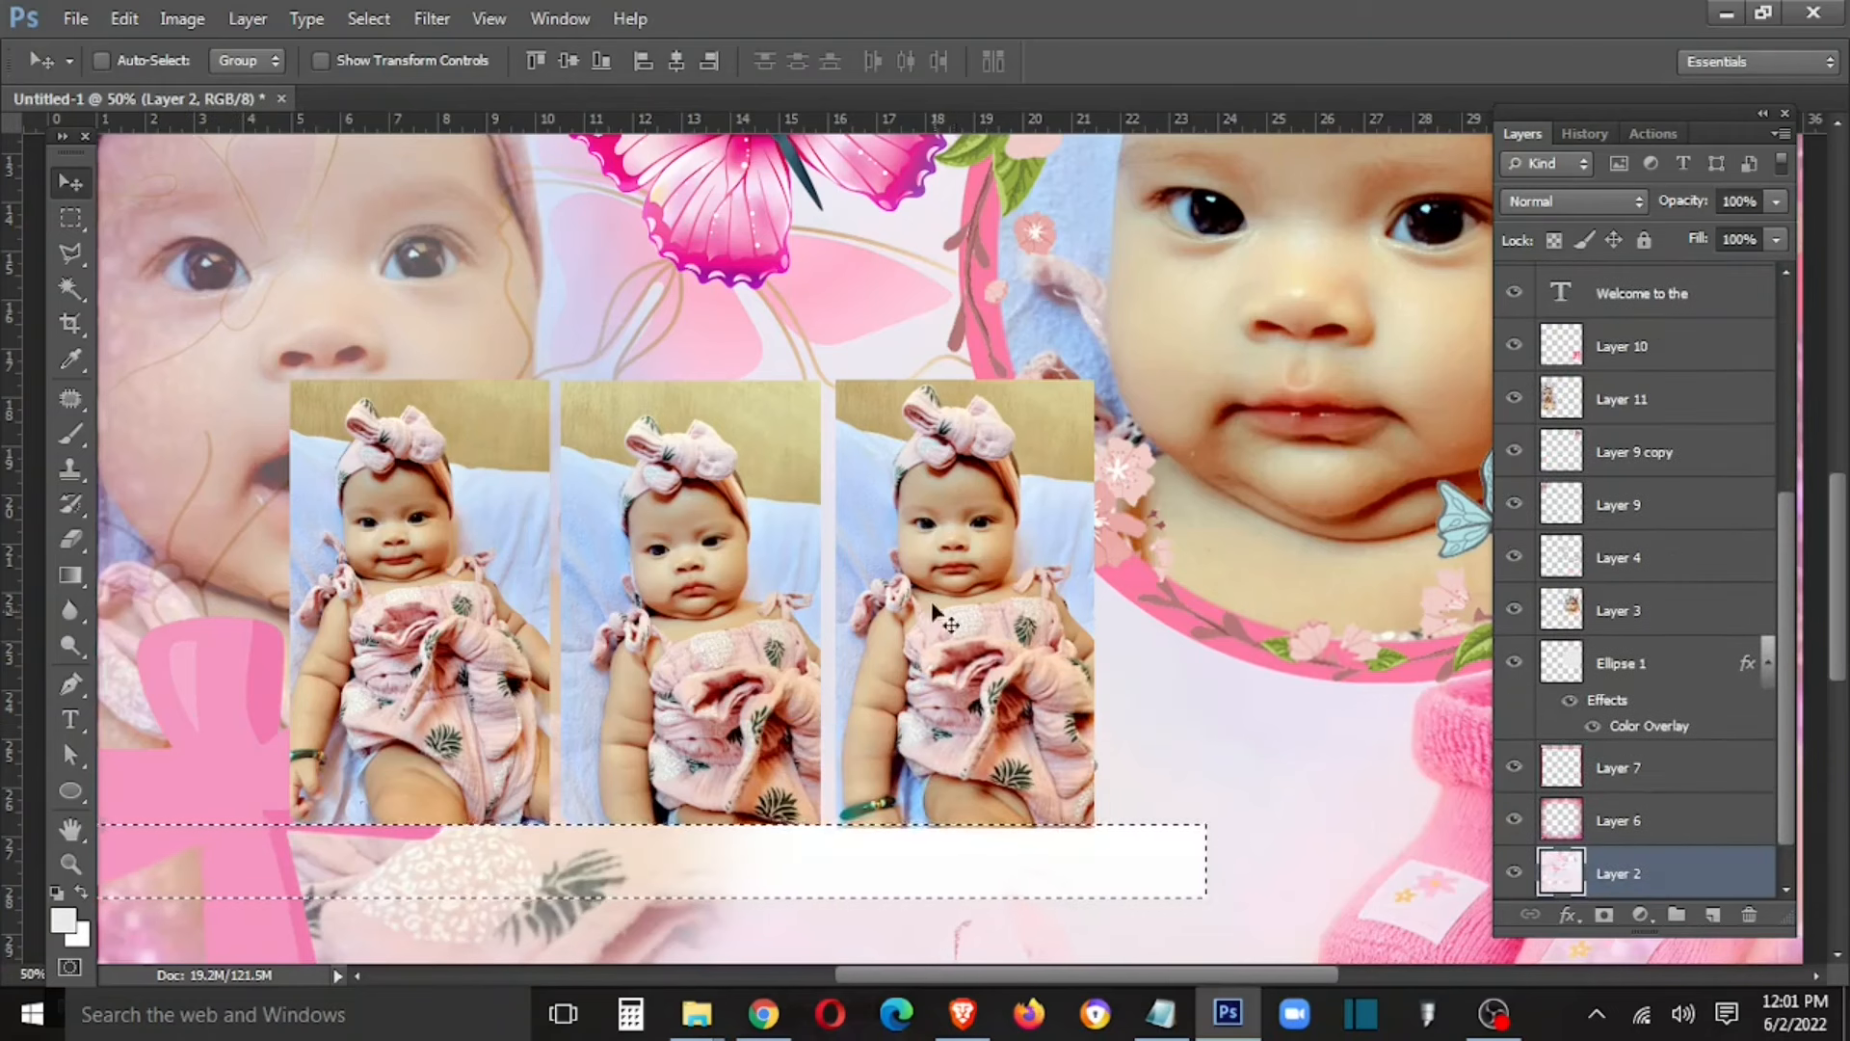
{"action": "key", "text": "ctrl+z"}
{"action": "right_click", "coordinate": [981, 580]}
{"action": "left_click", "coordinate": [1002, 591]}
{"action": "key", "text": "m"}
{"action": "left_click", "coordinate": [1168, 690]}
Step: Select the three small photos together, scale them to about 97%, and centre them just above the baby's name
{"action": "key", "text": "v"}
{"action": "right_click", "coordinate": [423, 576]}
{"action": "left_click", "coordinate": [453, 591]}
{"action": "right_click", "coordinate": [698, 587]}
{"action": "left_click", "coordinate": [723, 602], "text": "shift"}
{"action": "right_click", "coordinate": [969, 622]}
{"action": "left_click", "coordinate": [1011, 637], "text": "shift"}
{"action": "key", "text": "ctrl+t"}
{"action": "left_click_drag", "start_coordinate": [1078, 381], "coordinate": [1068, 416]}
{"action": "key", "text": "ctrl+z"}
{"action": "left_click_drag", "start_coordinate": [920, 576], "coordinate": [1075, 781]}
{"action": "key", "text": "ctrl+minus"}
{"action": "key", "text": "ctrl+minus"}
{"action": "key", "text": "ctrl+z"}
{"action": "left_click_drag", "start_coordinate": [990, 714], "coordinate": [1017, 721]}
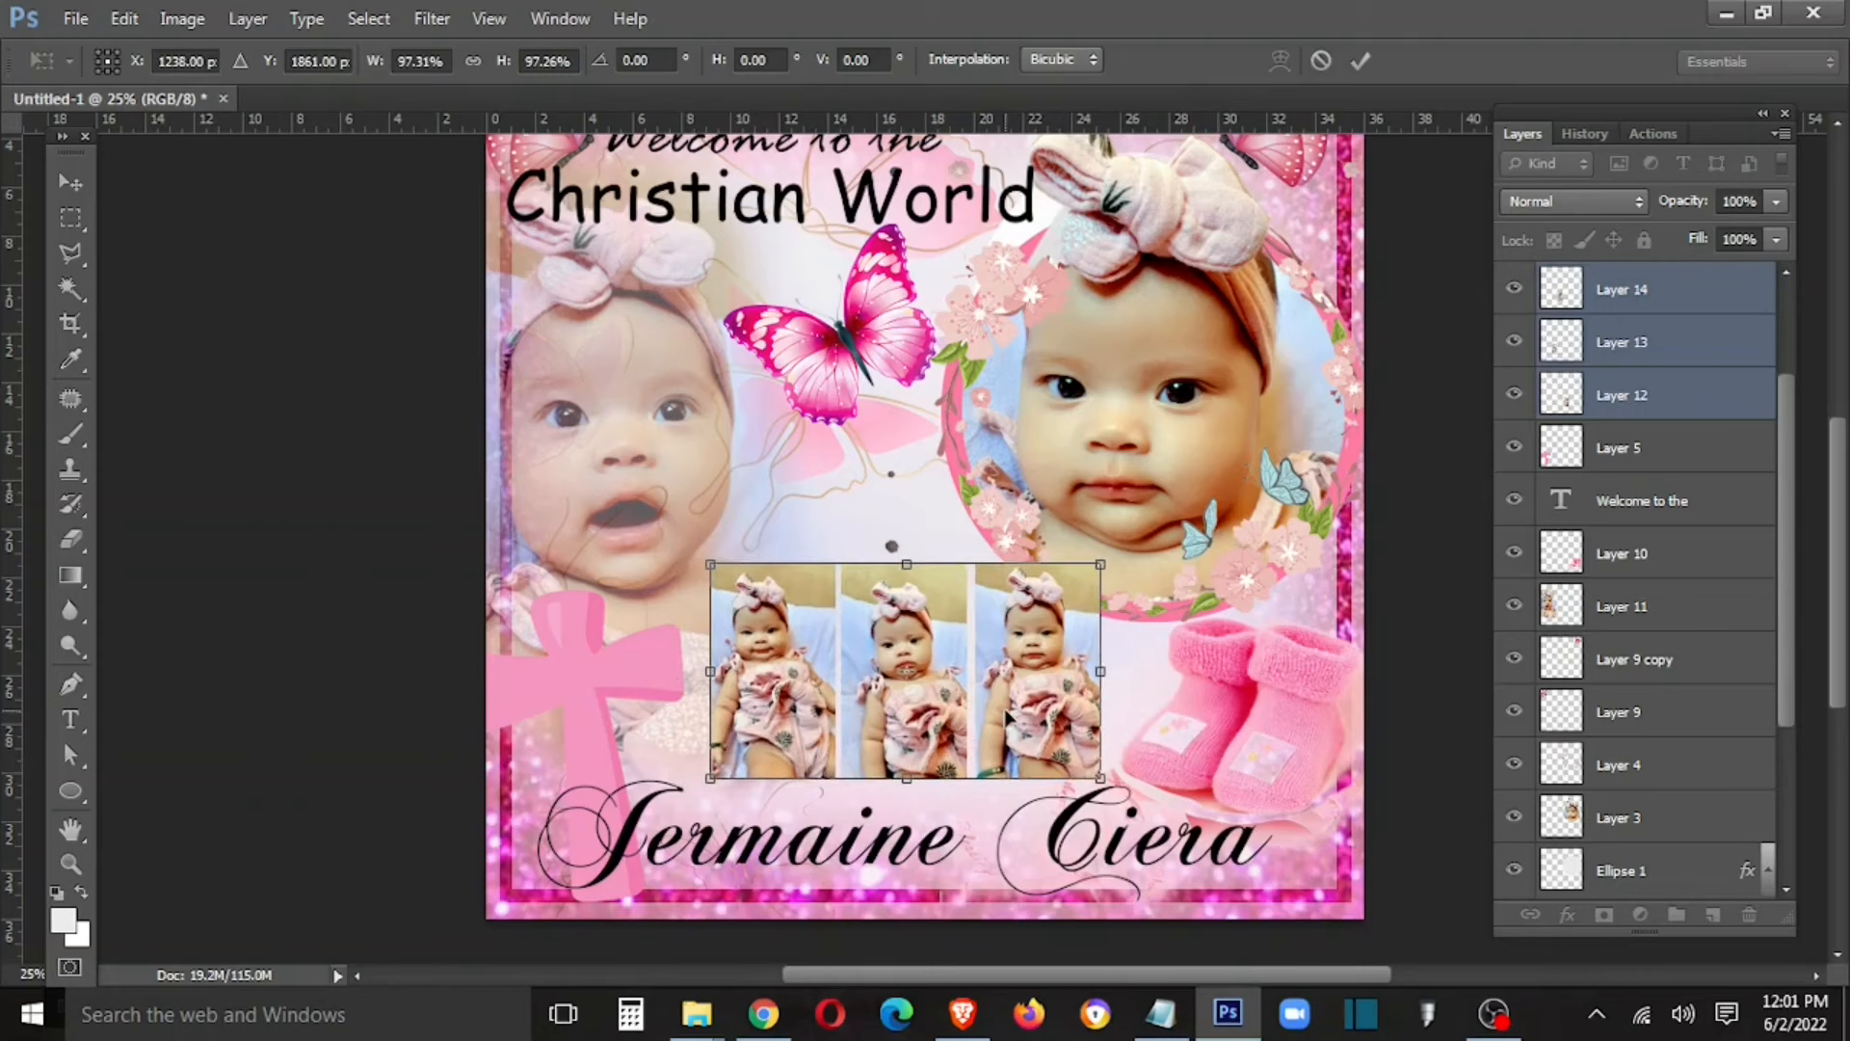
{"action": "key", "text": "Return"}
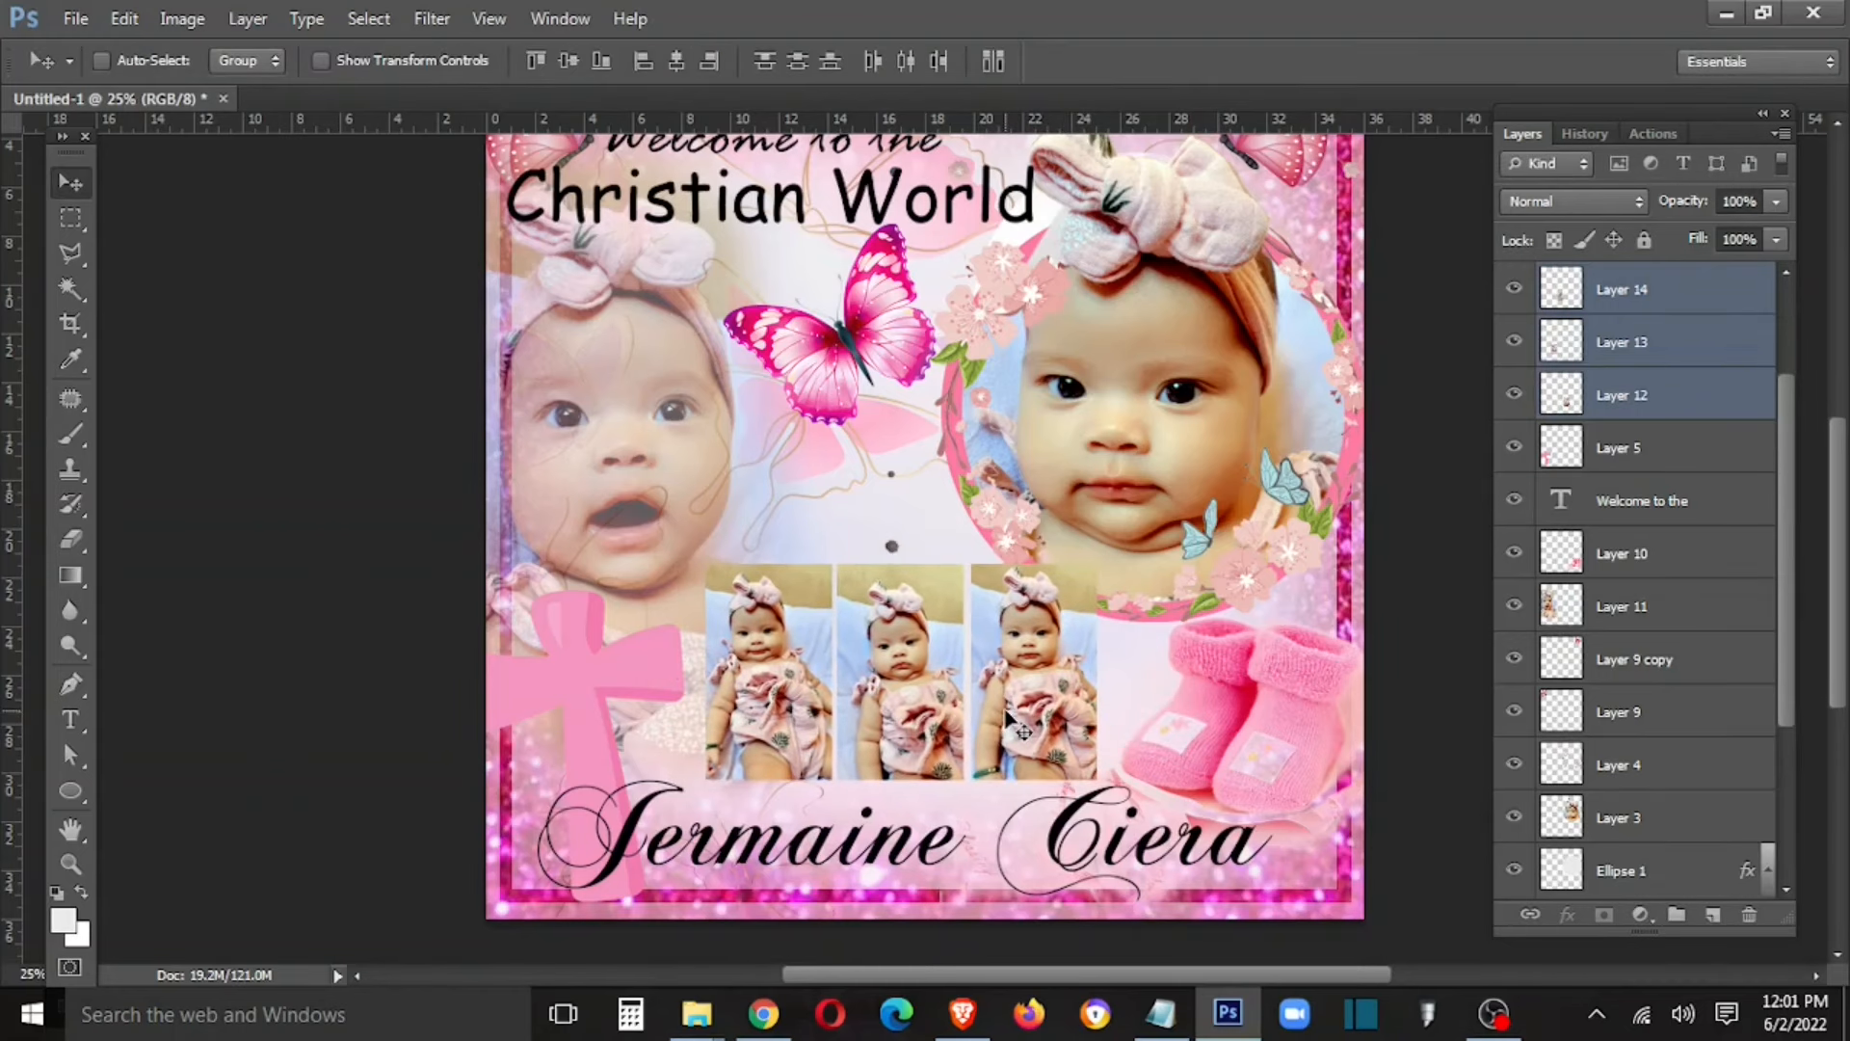
Step: Add an outside stroke to the middle small photo in a medium pink with a 330° hue
{"action": "right_click", "coordinate": [1629, 287]}
{"action": "left_click", "coordinate": [1388, 73]}
{"action": "left_click", "coordinate": [970, 415]}
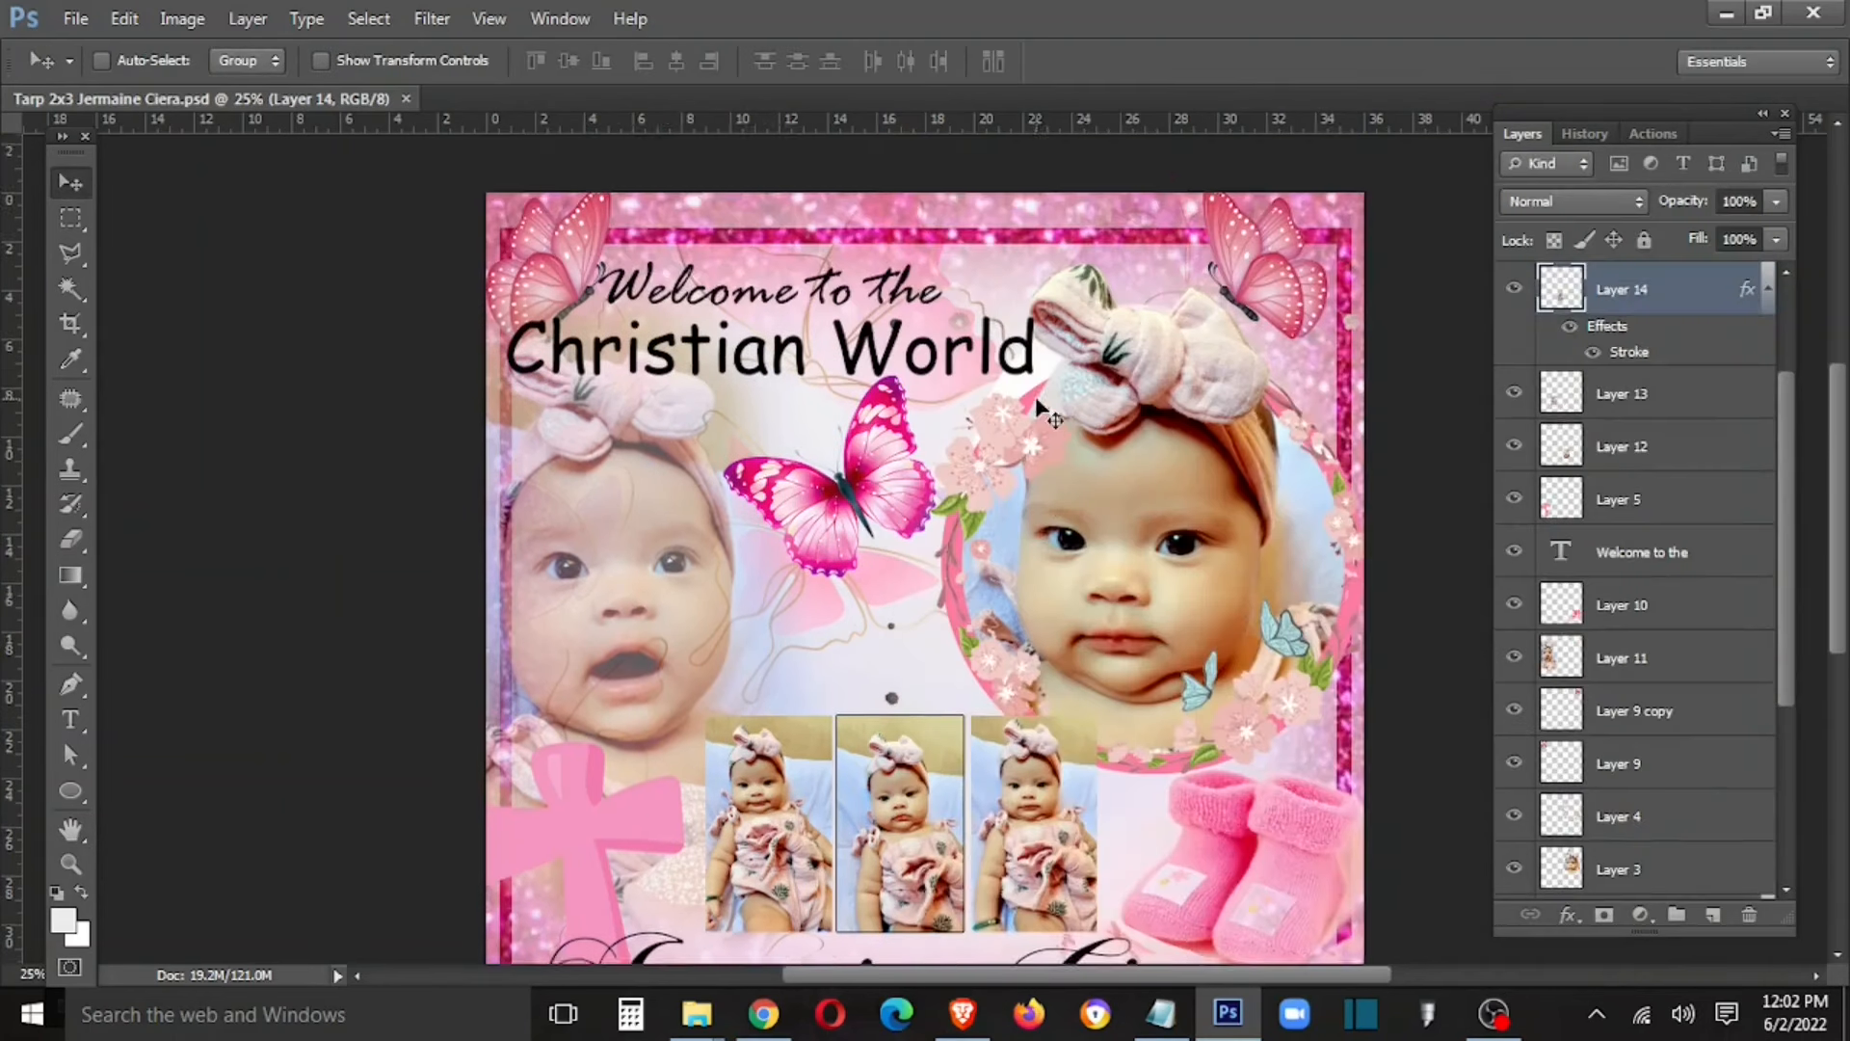
{"action": "scroll", "coordinate": [1035, 396], "scroll_direction": "down", "scroll_amount": 3}
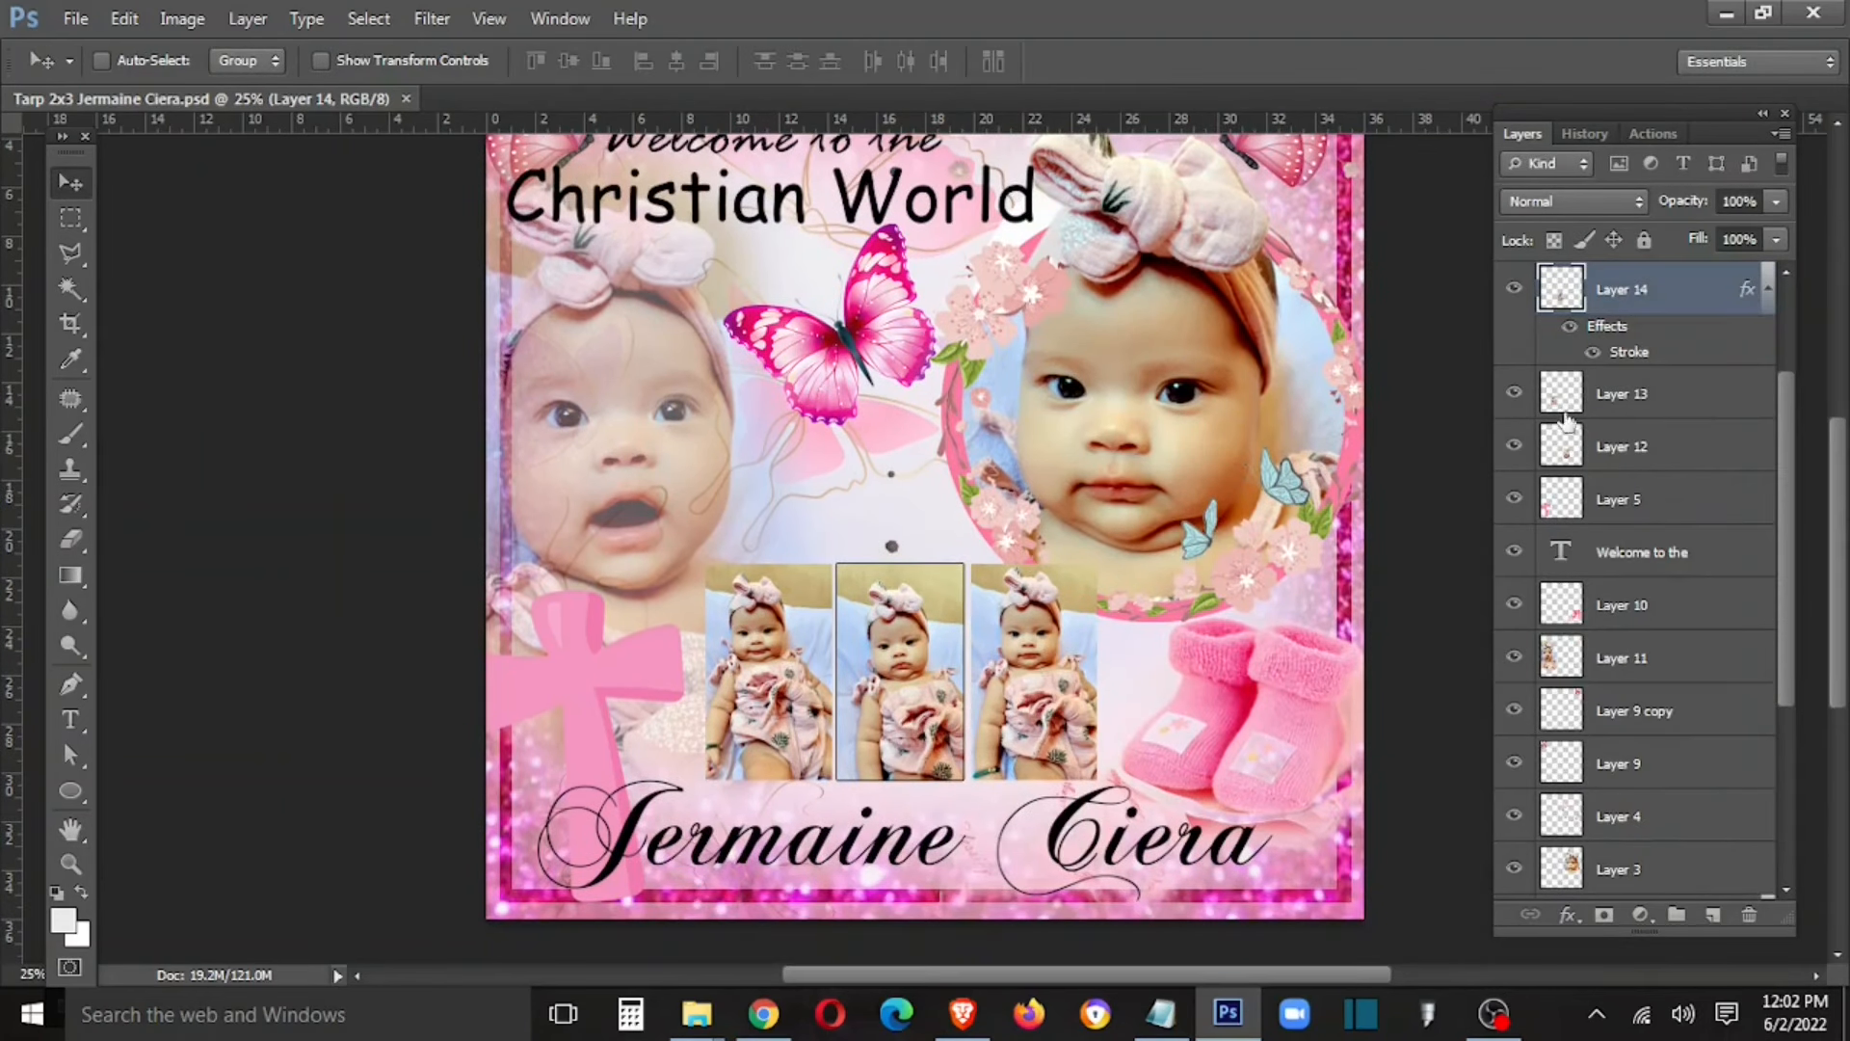
{"action": "double_click", "coordinate": [1659, 362]}
{"action": "left_click", "coordinate": [1232, 503]}
{"action": "left_click", "coordinate": [935, 327]}
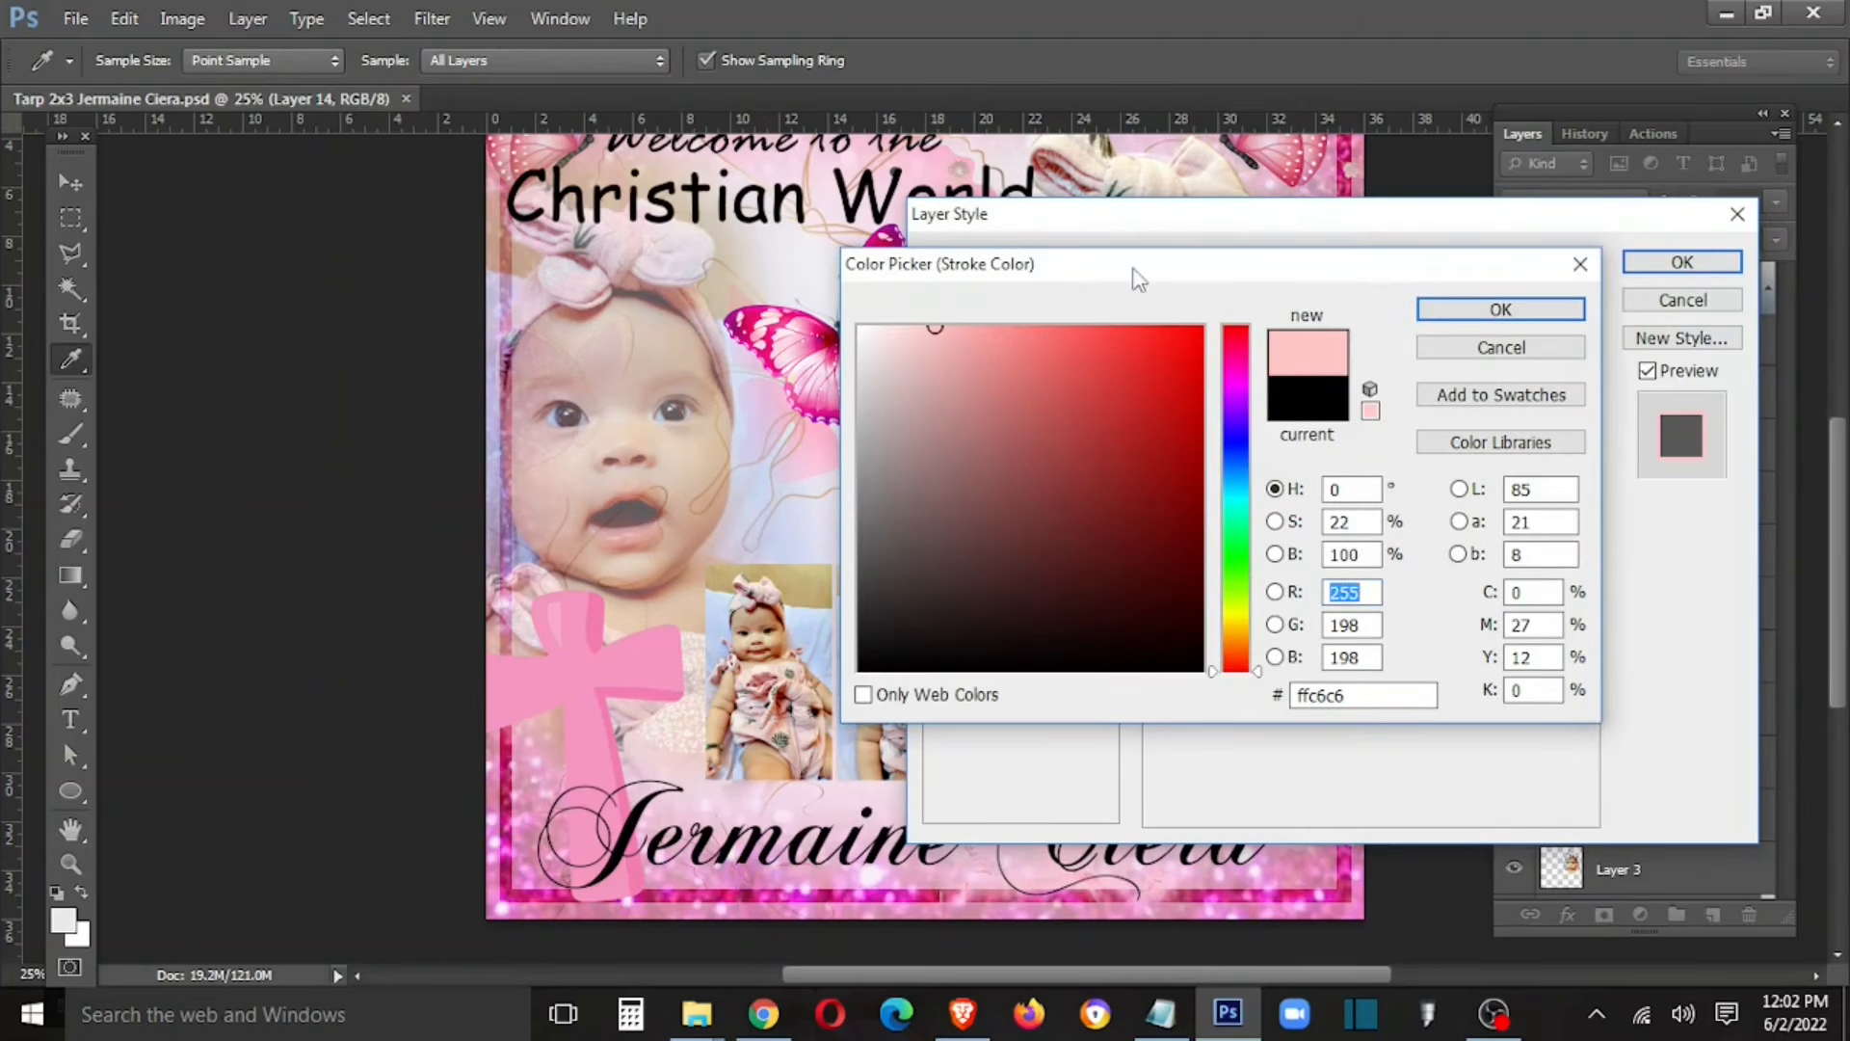
{"action": "left_click_drag", "start_coordinate": [1137, 280], "coordinate": [1383, 249]}
{"action": "left_click", "coordinate": [1480, 326]}
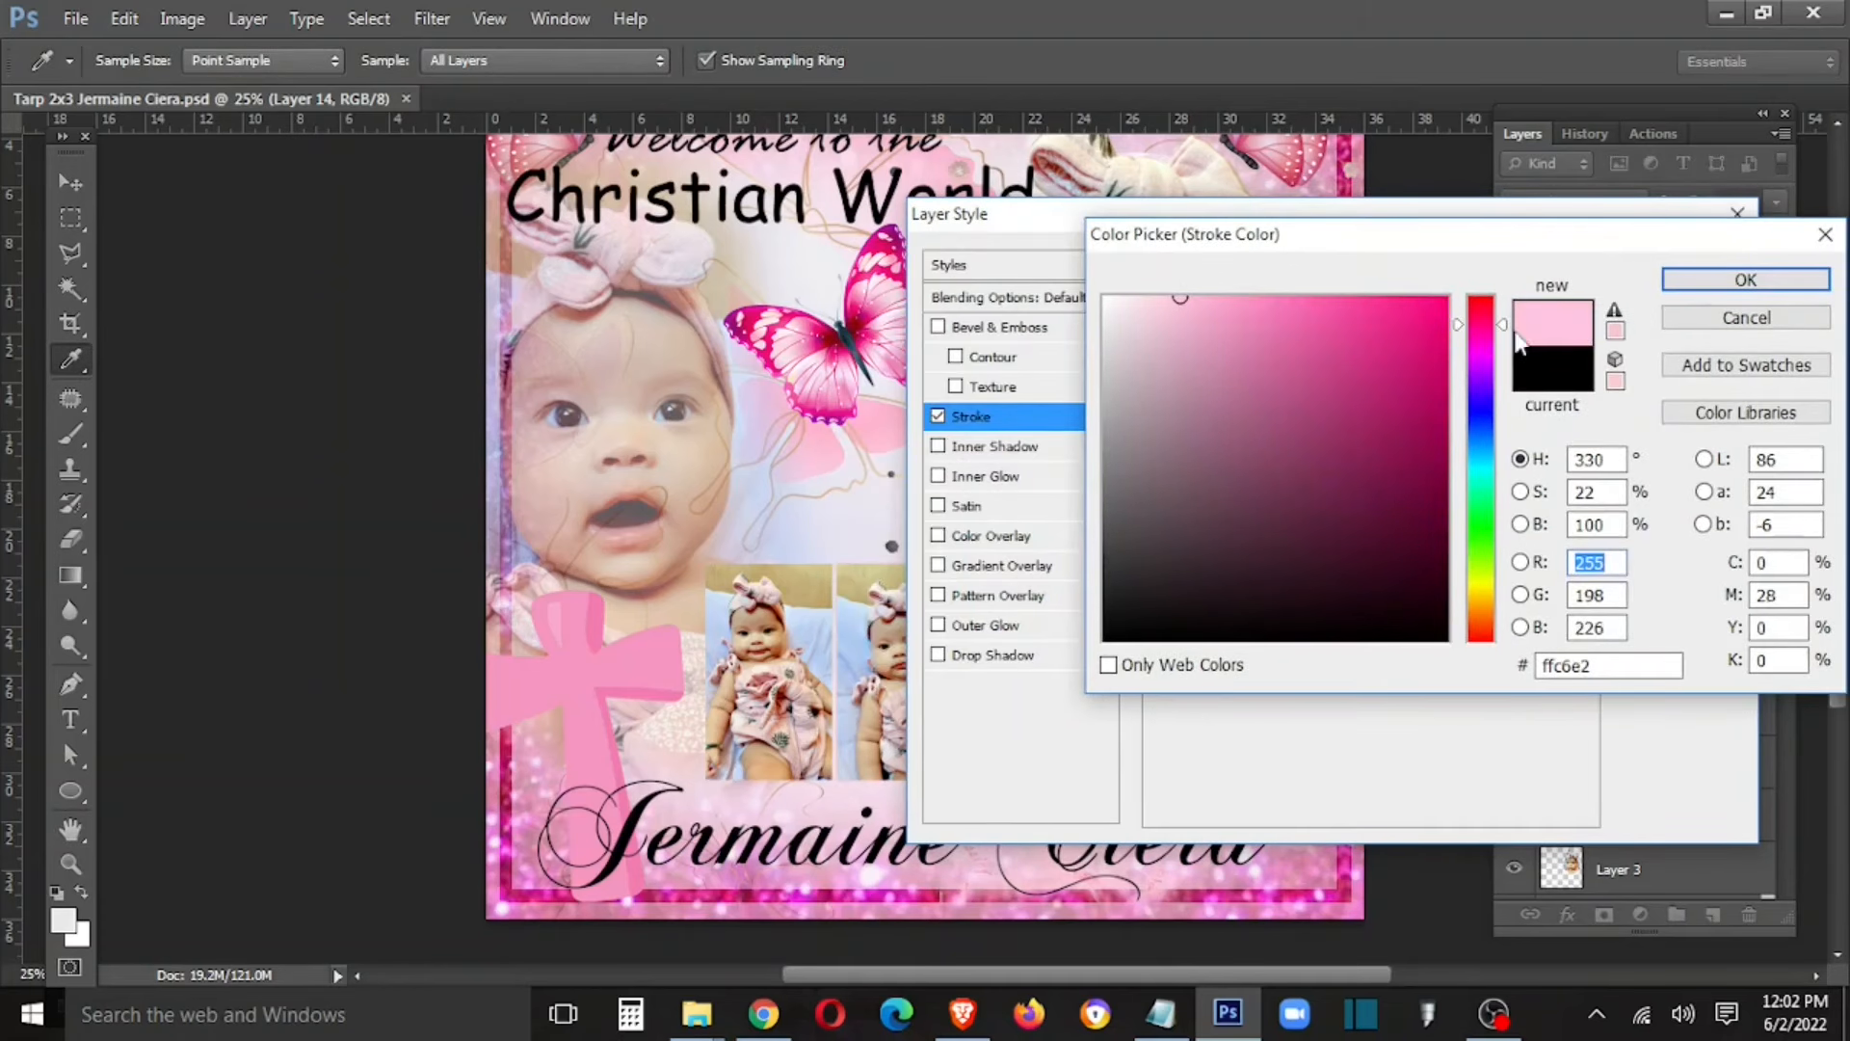
{"action": "left_click_drag", "start_coordinate": [1181, 297], "coordinate": [1256, 296]}
{"action": "left_click", "coordinate": [1681, 279]}
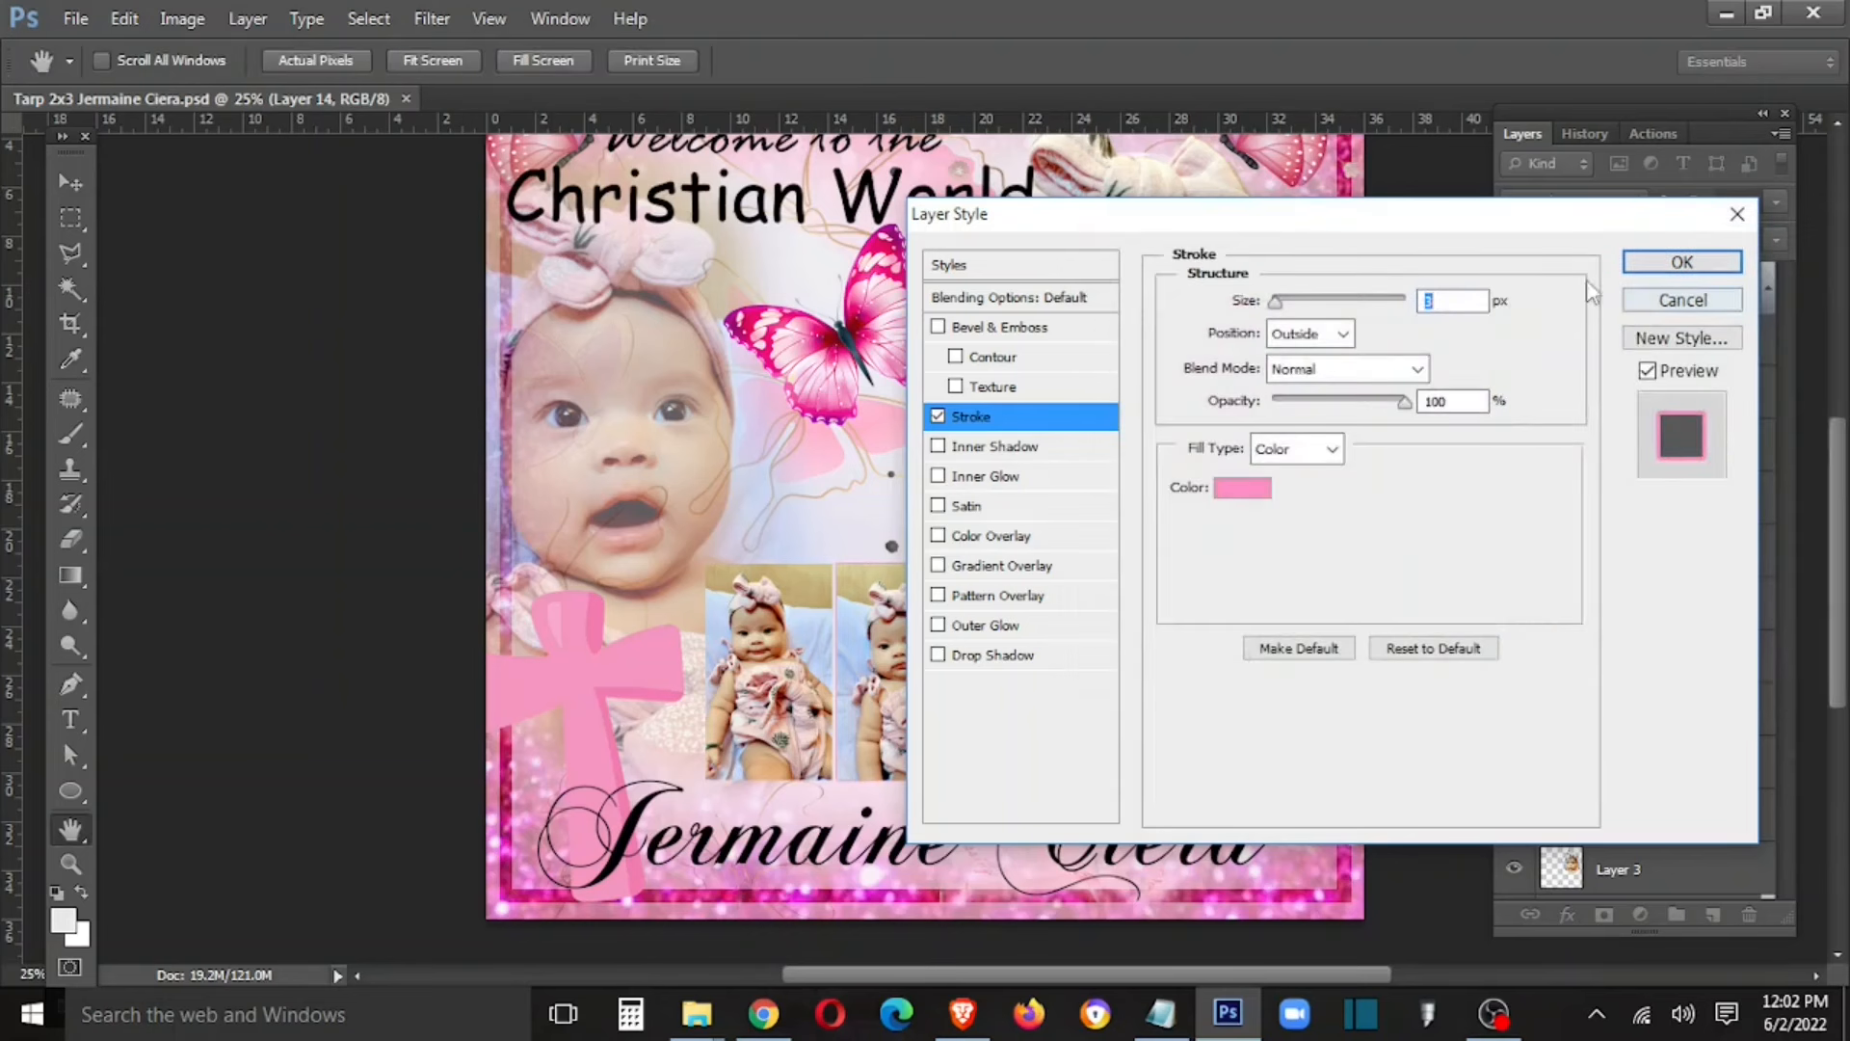
{"action": "key", "text": "Return"}
Step: Copy the middle small photo's layer style and paste it onto the two neighbouring small photos
{"action": "right_click", "coordinate": [1696, 297]}
{"action": "left_click", "coordinate": [1492, 496]}
{"action": "left_click", "coordinate": [1628, 393]}
{"action": "left_click", "coordinate": [1638, 446], "text": "shift"}
{"action": "right_click", "coordinate": [1638, 446]}
{"action": "left_click", "coordinate": [1522, 621]}
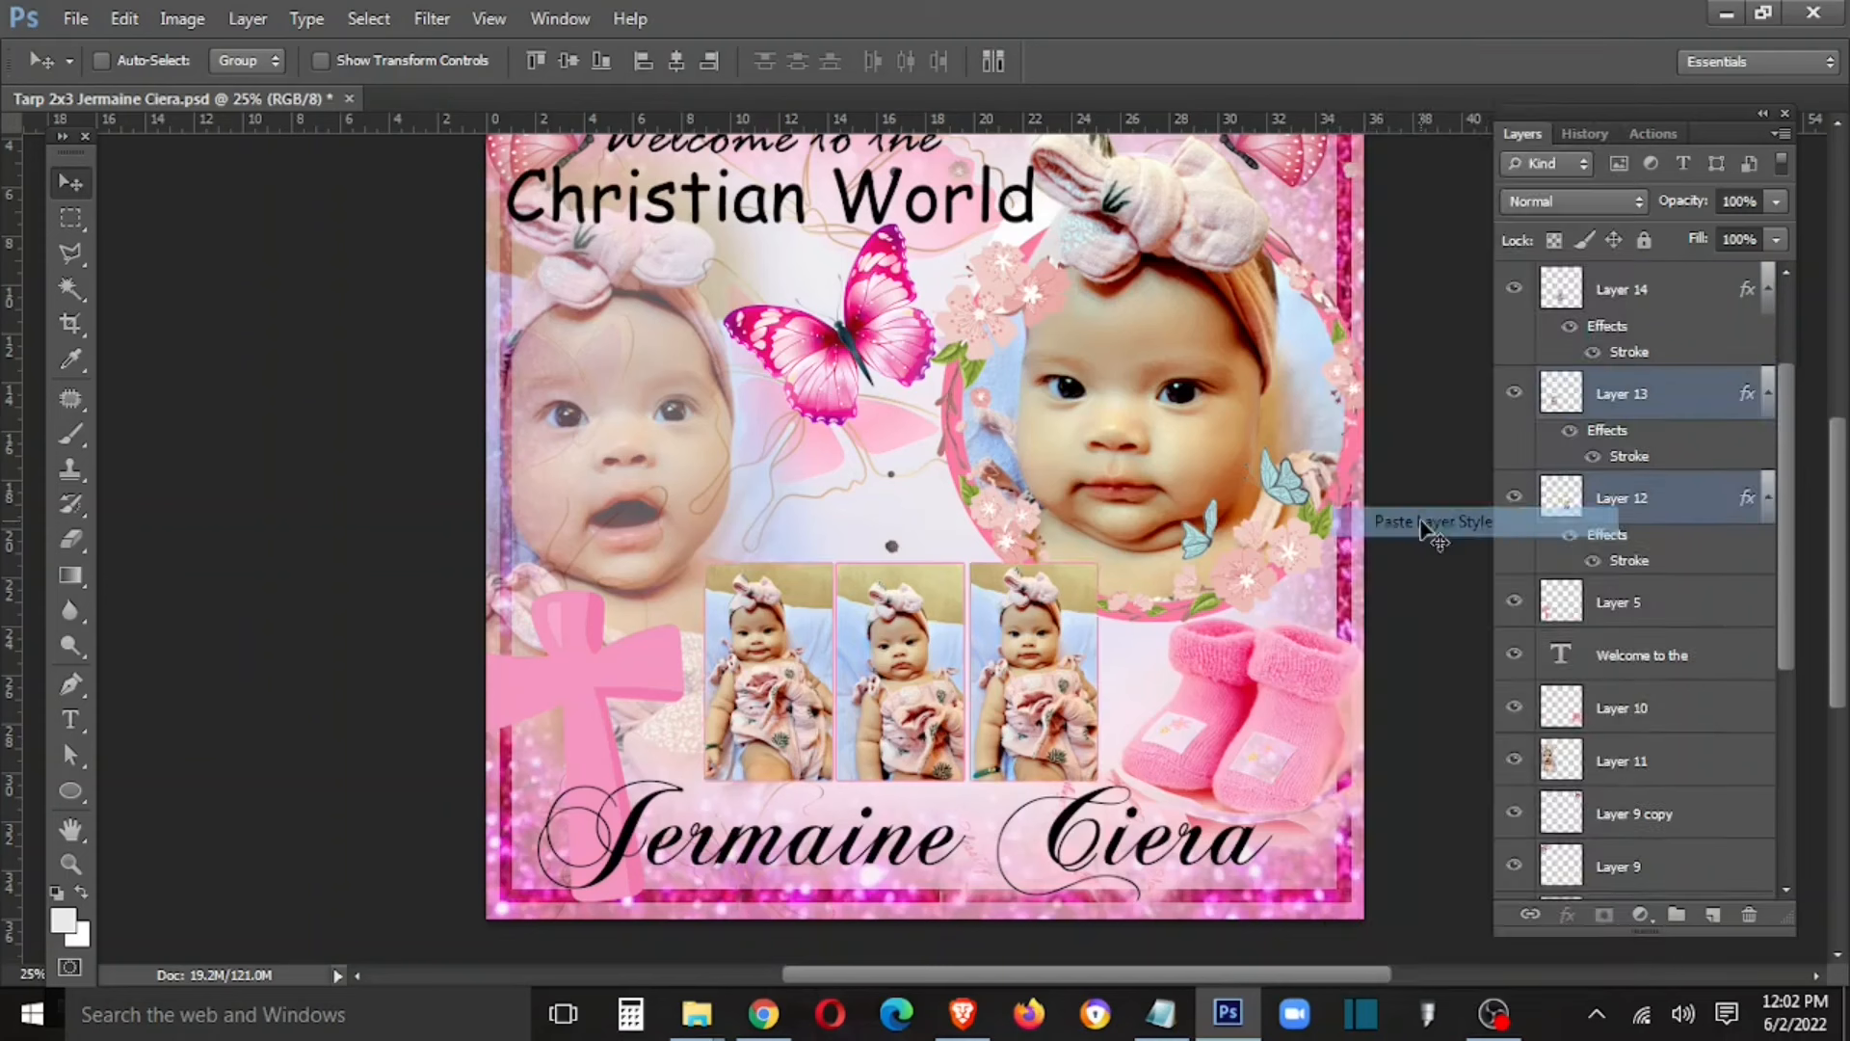
Step: Nudge the leftmost small photo slightly left to even out the row's spacing
{"action": "right_click", "coordinate": [799, 644]}
{"action": "left_click", "coordinate": [813, 663]}
{"action": "key", "text": "shift+Left"}
{"action": "key", "text": "shift+Left"}
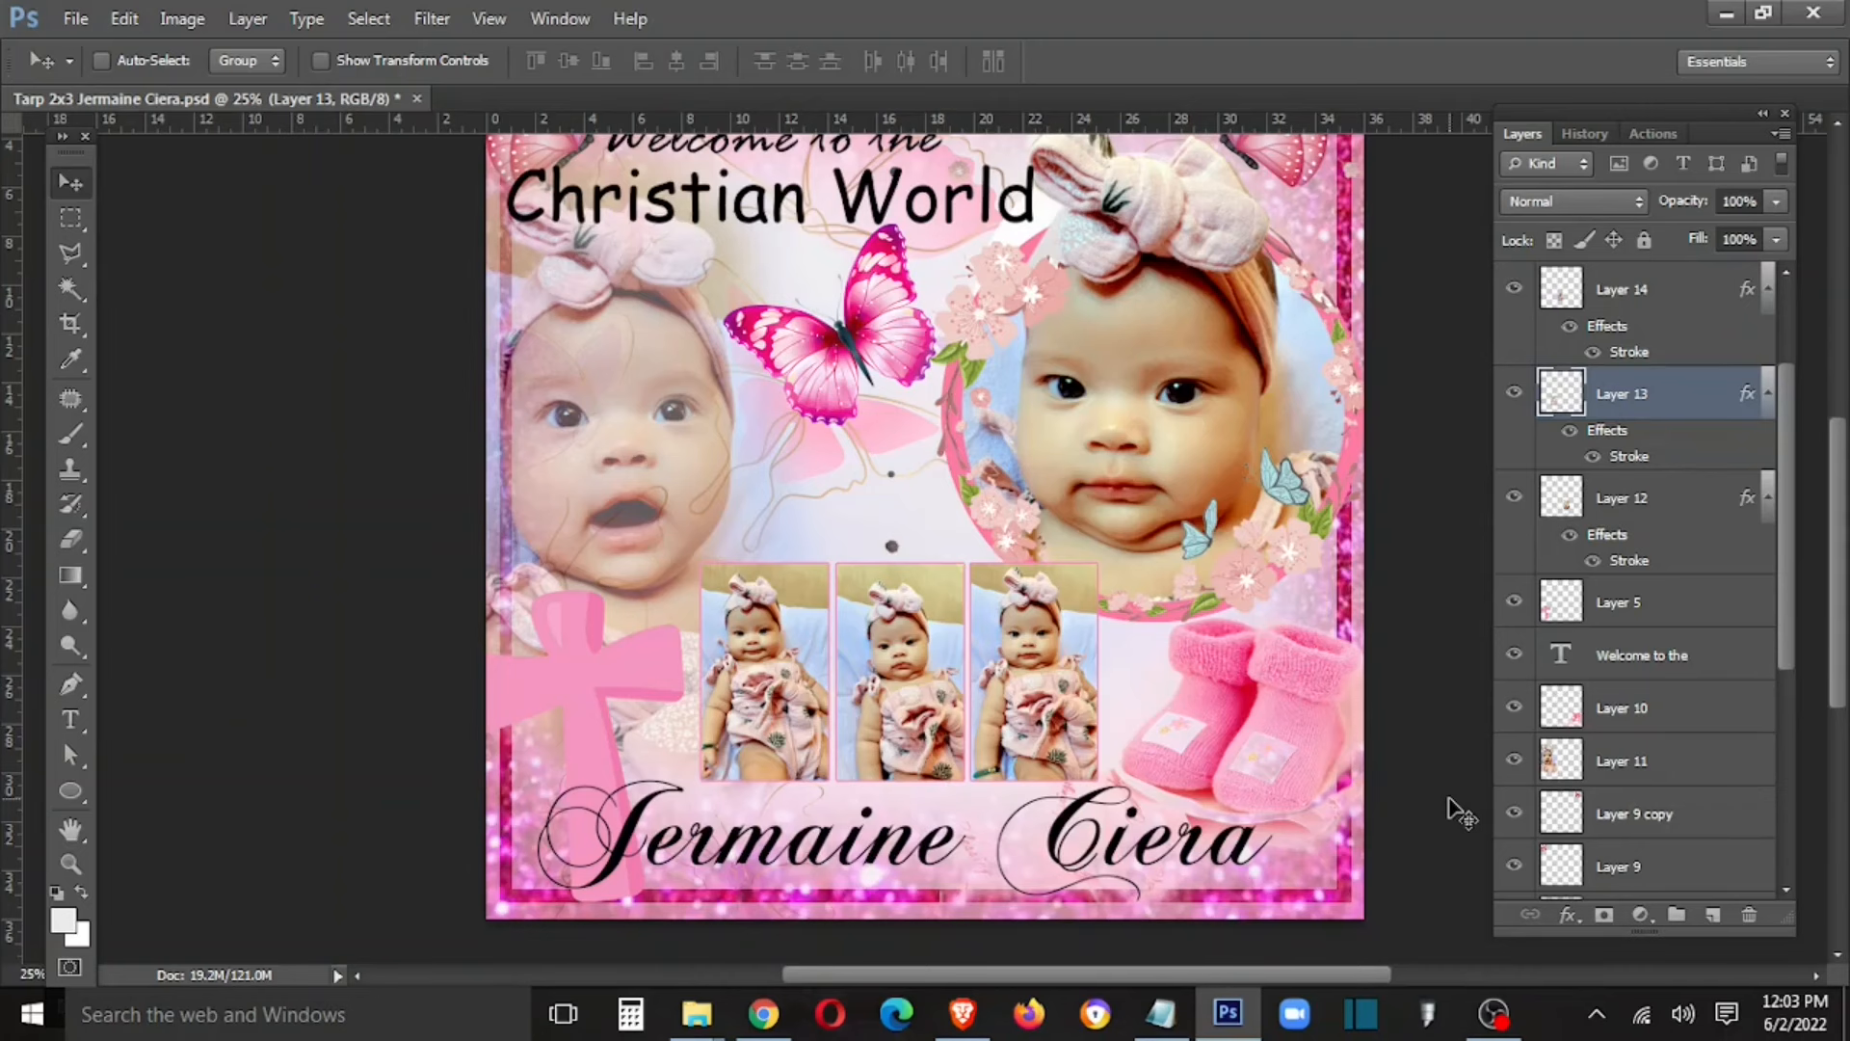
Step: Enlarge the bright pink butterfly slightly and set its opacity to 87%
{"action": "scroll", "coordinate": [1364, 792], "scroll_direction": "up", "scroll_amount": 2}
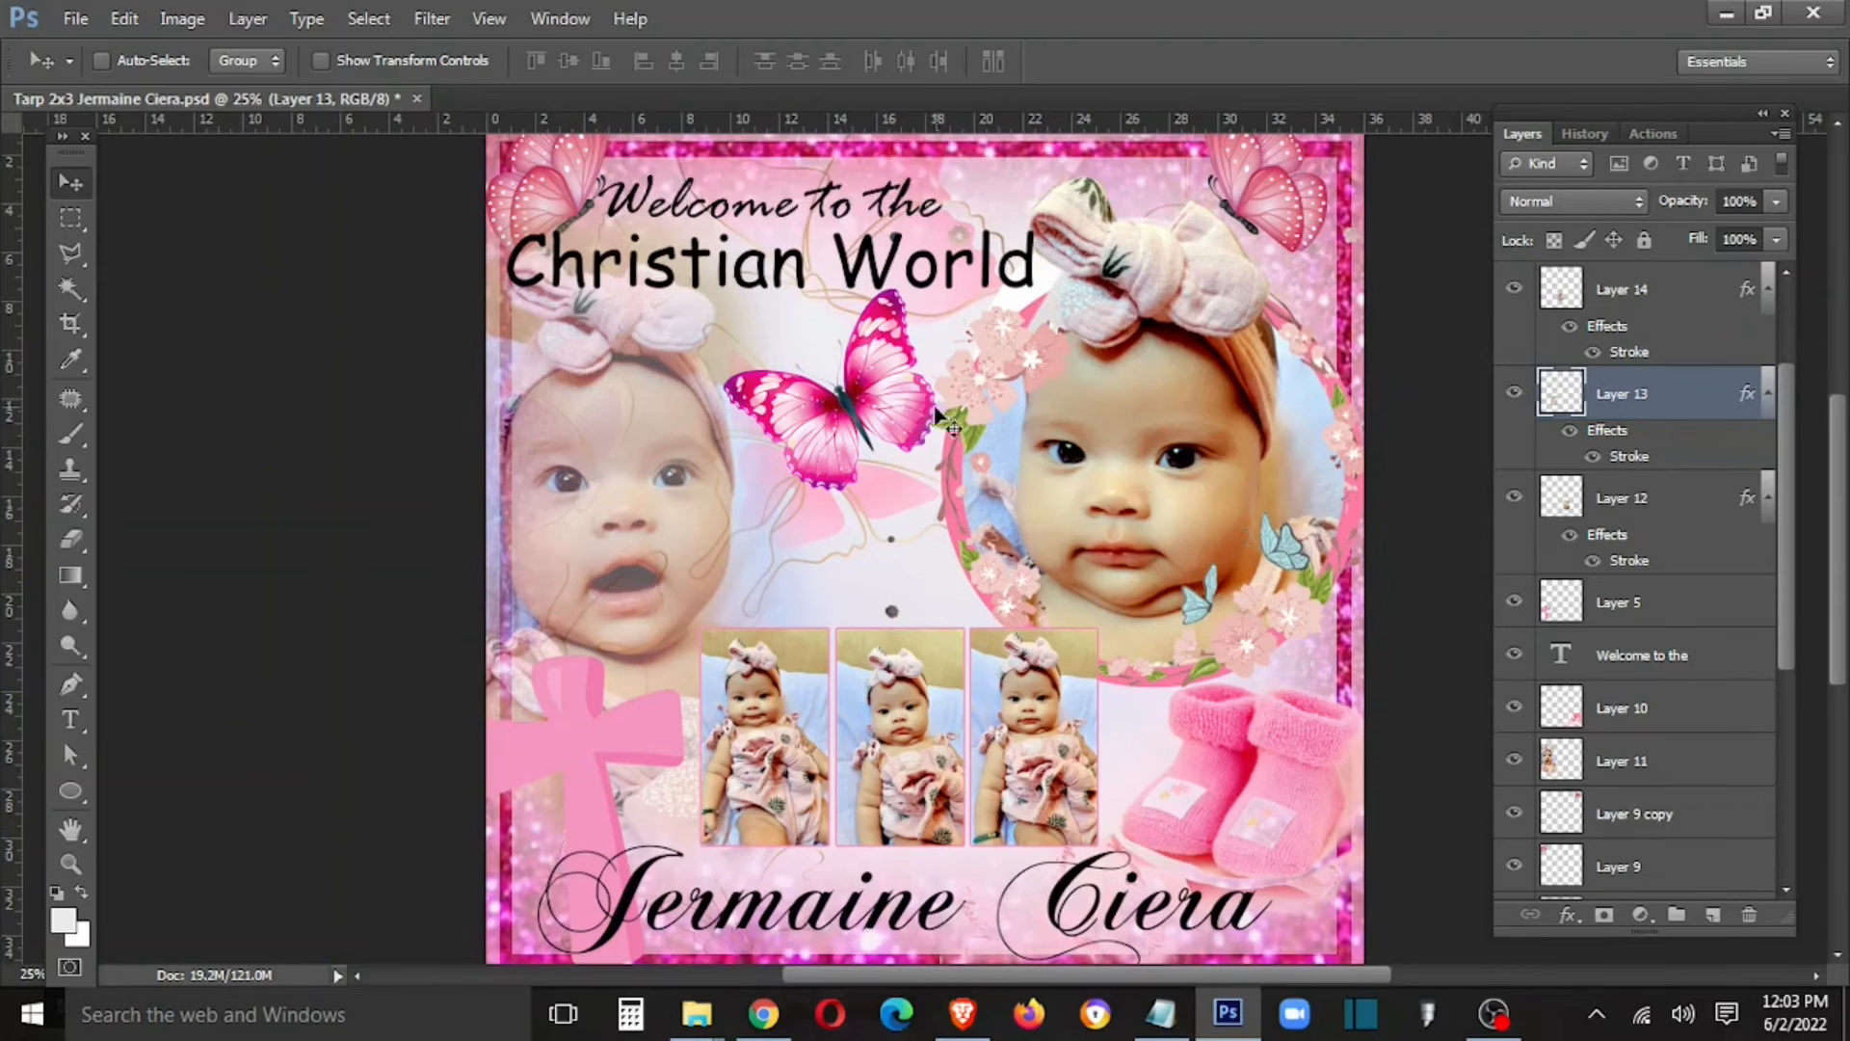
{"action": "right_click", "coordinate": [876, 439]}
{"action": "left_click", "coordinate": [942, 505]}
{"action": "key", "text": "ctrl+t"}
{"action": "left_click_drag", "start_coordinate": [934, 490], "coordinate": [945, 500]}
{"action": "key", "text": "Return"}
{"action": "key", "text": "5"}
{"action": "key", "text": "8"}
{"action": "key", "text": "7"}
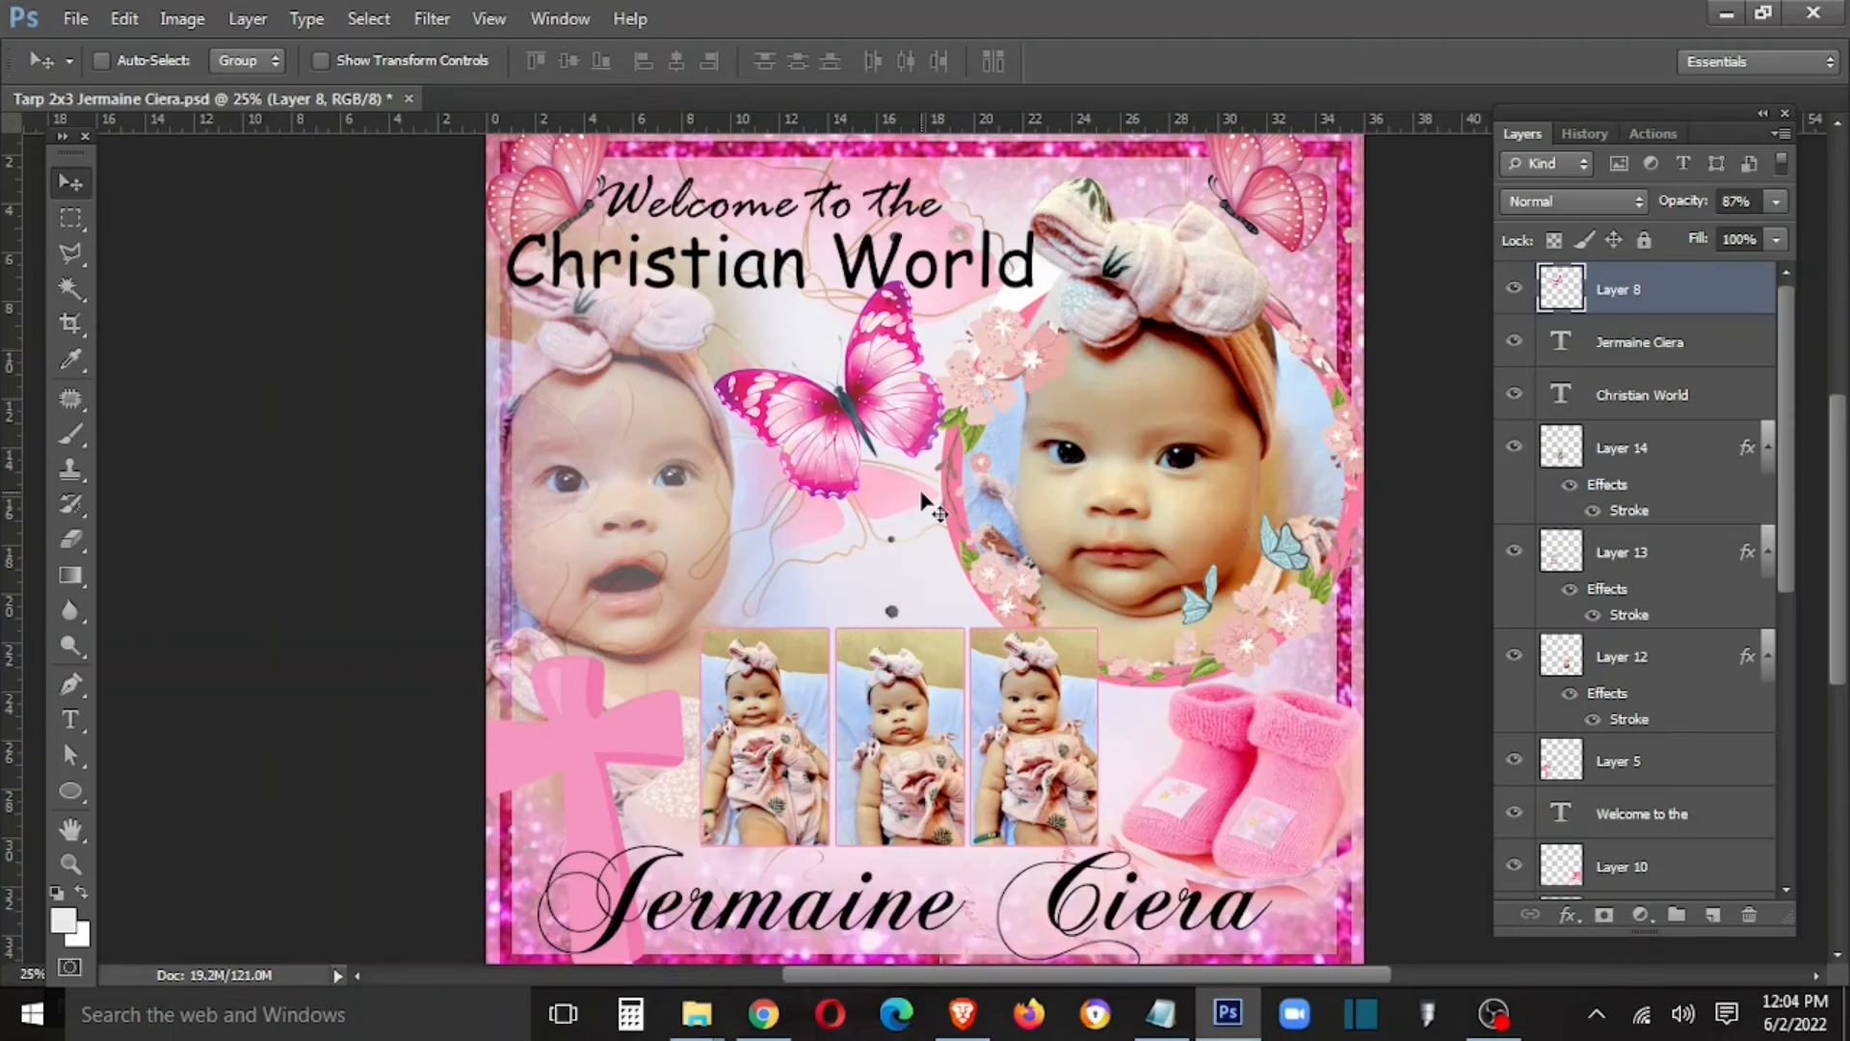
Step: Apply a deep pink colour overlay with a 337° hue to the baby's name text
{"action": "right_click", "coordinate": [911, 889]}
{"action": "left_click", "coordinate": [968, 782]}
{"action": "right_click", "coordinate": [1638, 338]}
{"action": "left_click", "coordinate": [1378, 154]}
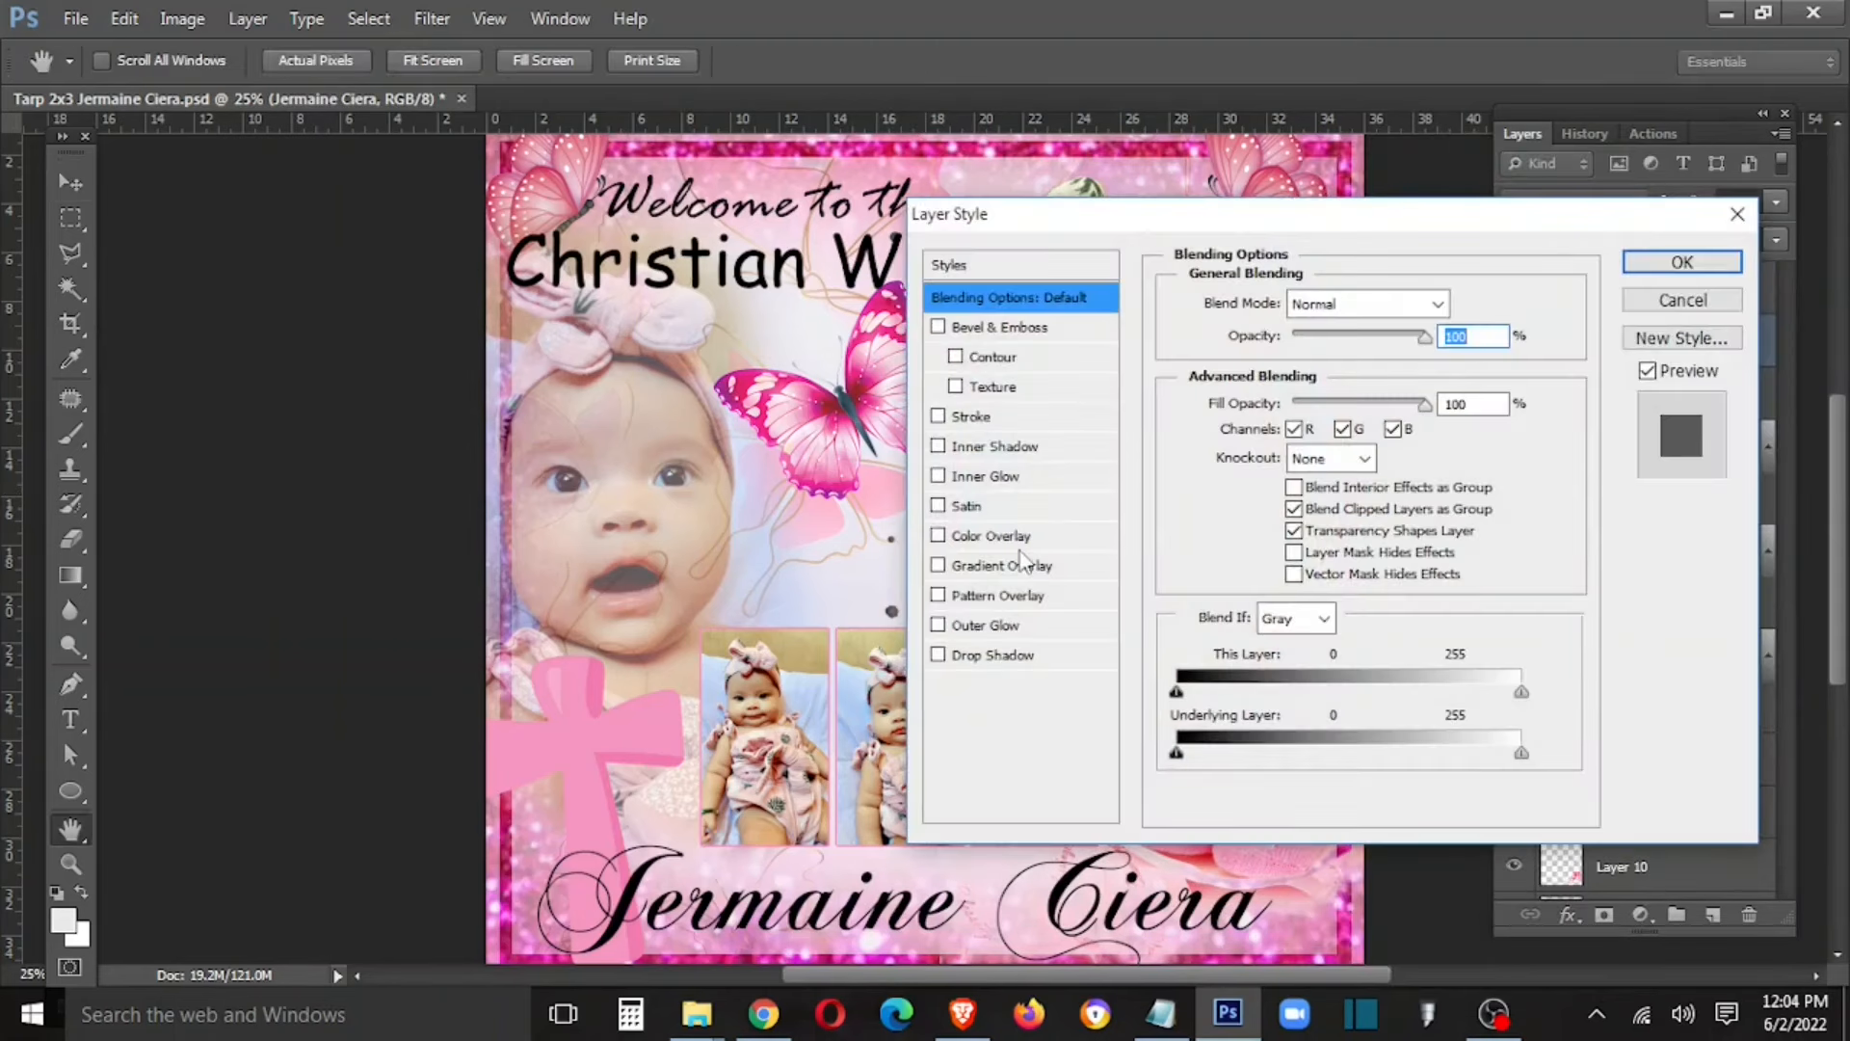
{"action": "left_click", "coordinate": [1002, 536]}
{"action": "left_click", "coordinate": [1450, 304]}
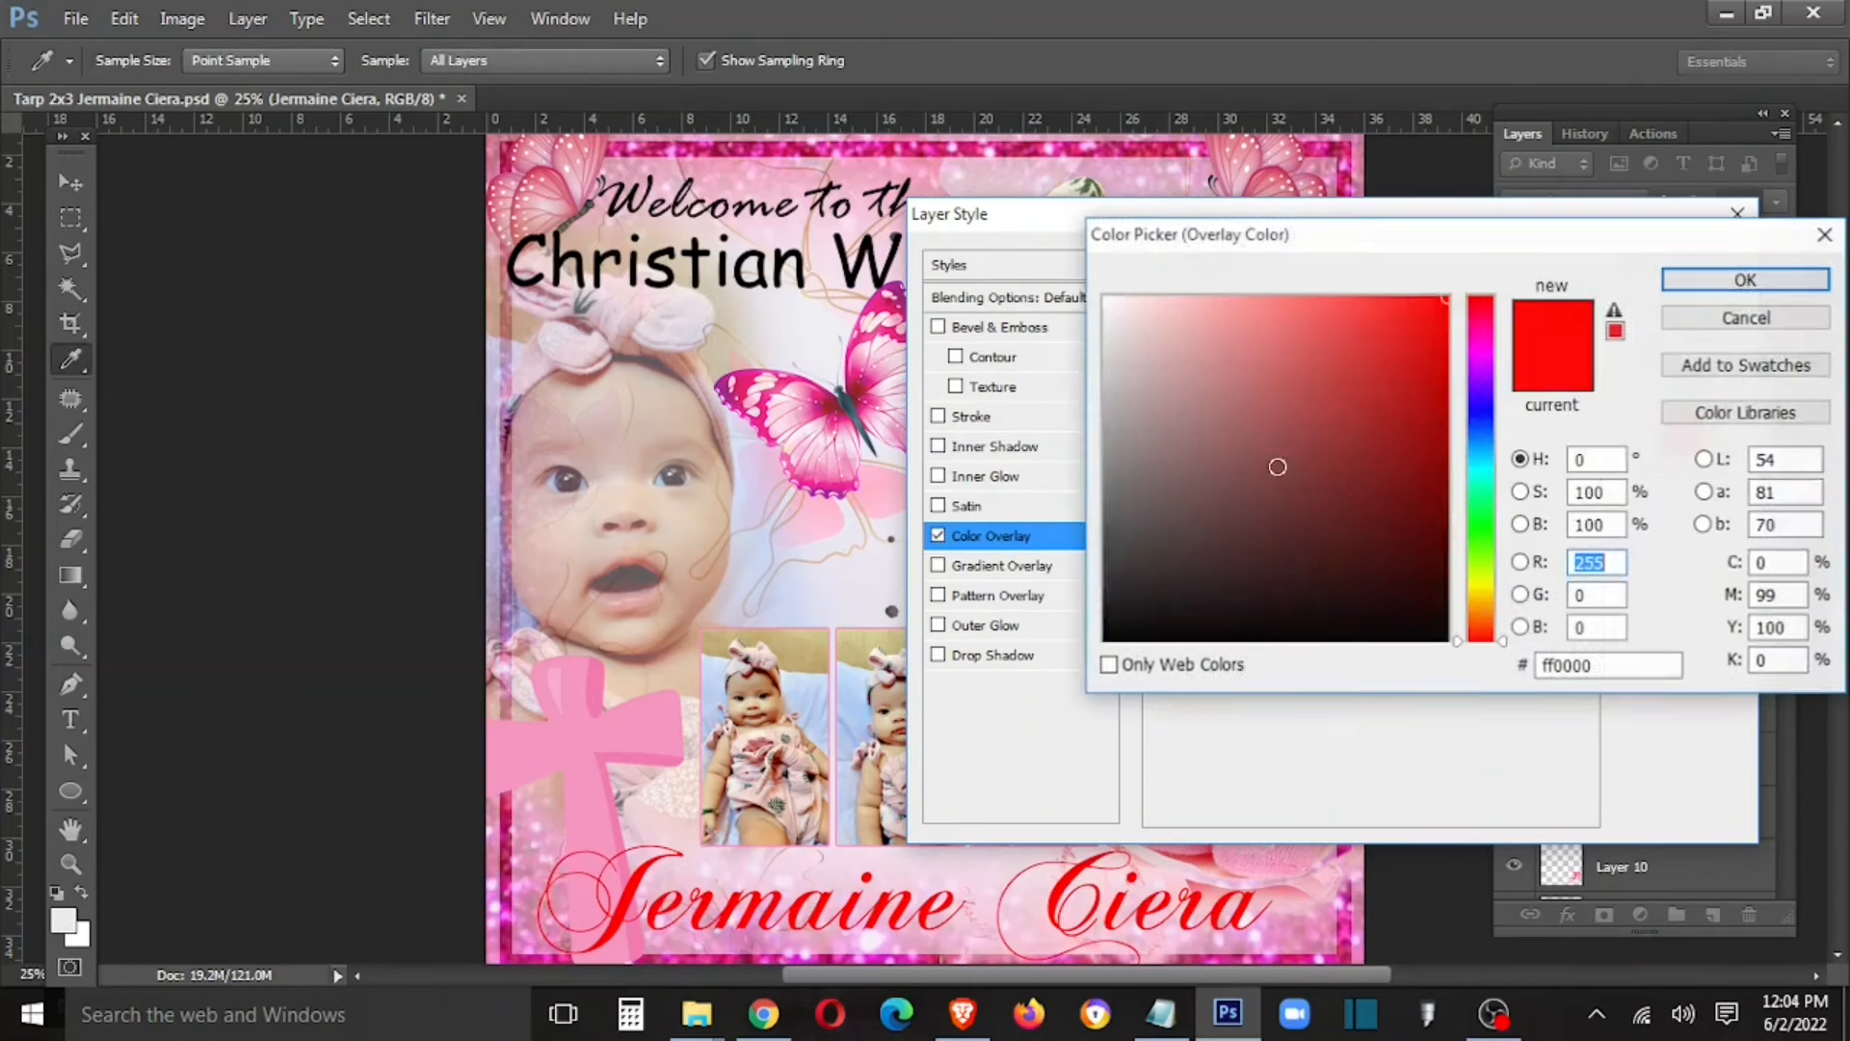
{"action": "left_click", "coordinate": [1480, 322]}
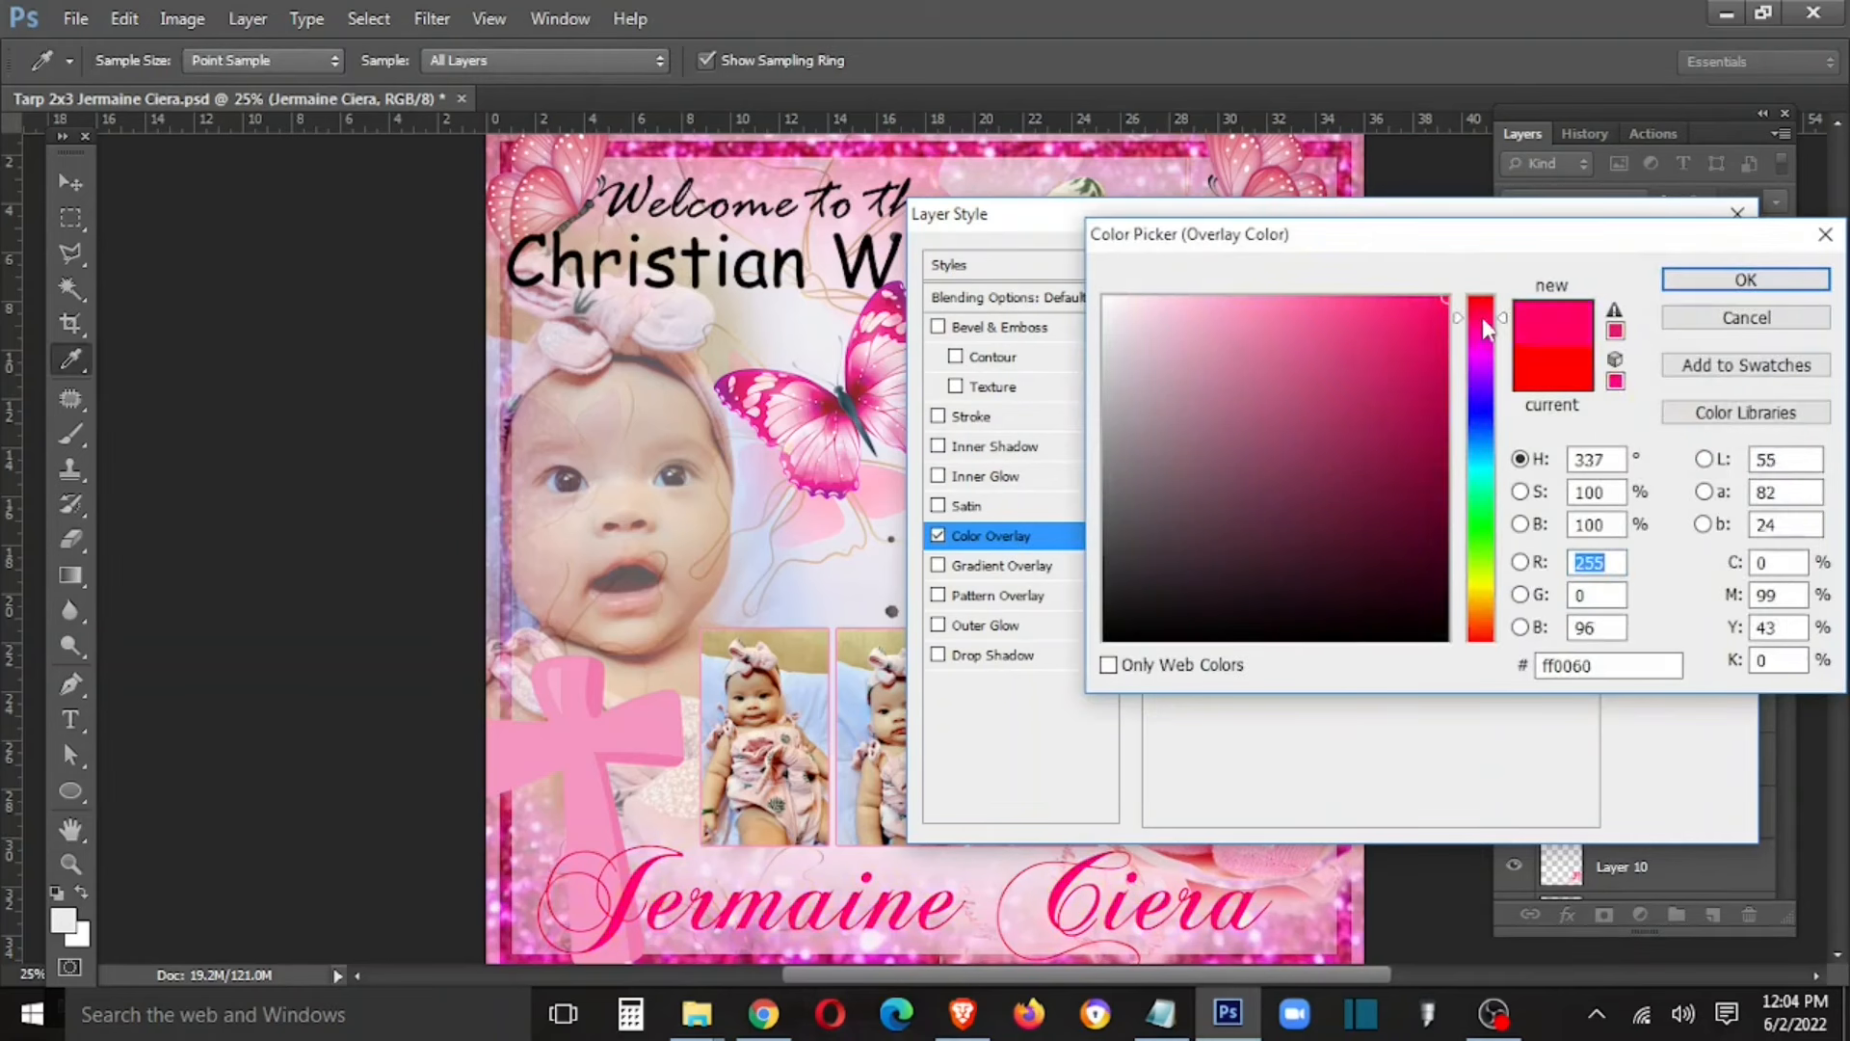
{"action": "left_click", "coordinate": [1443, 318]}
{"action": "left_click", "coordinate": [1746, 280]}
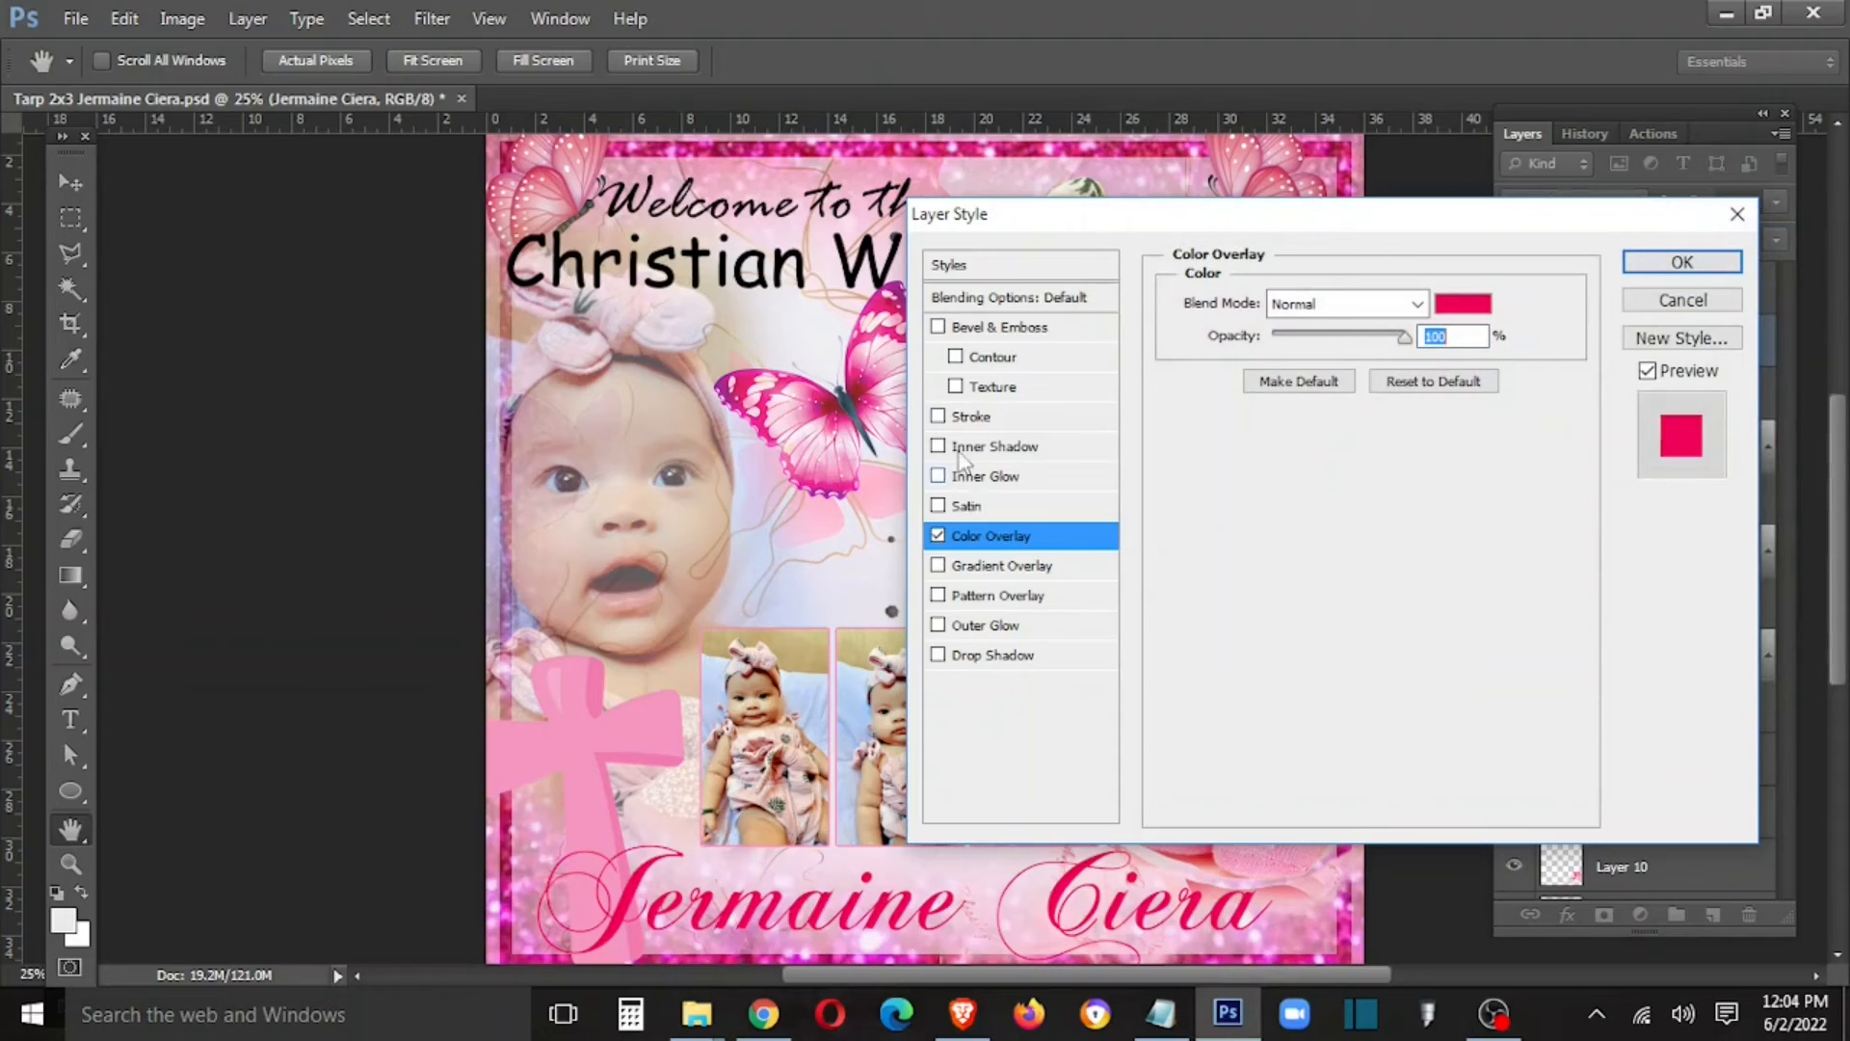
Step: Add a pale yellow outside stroke to the baby's name text
{"action": "left_click", "coordinate": [971, 416]}
{"action": "left_click", "coordinate": [1243, 490]}
{"action": "left_click", "coordinate": [1475, 586]}
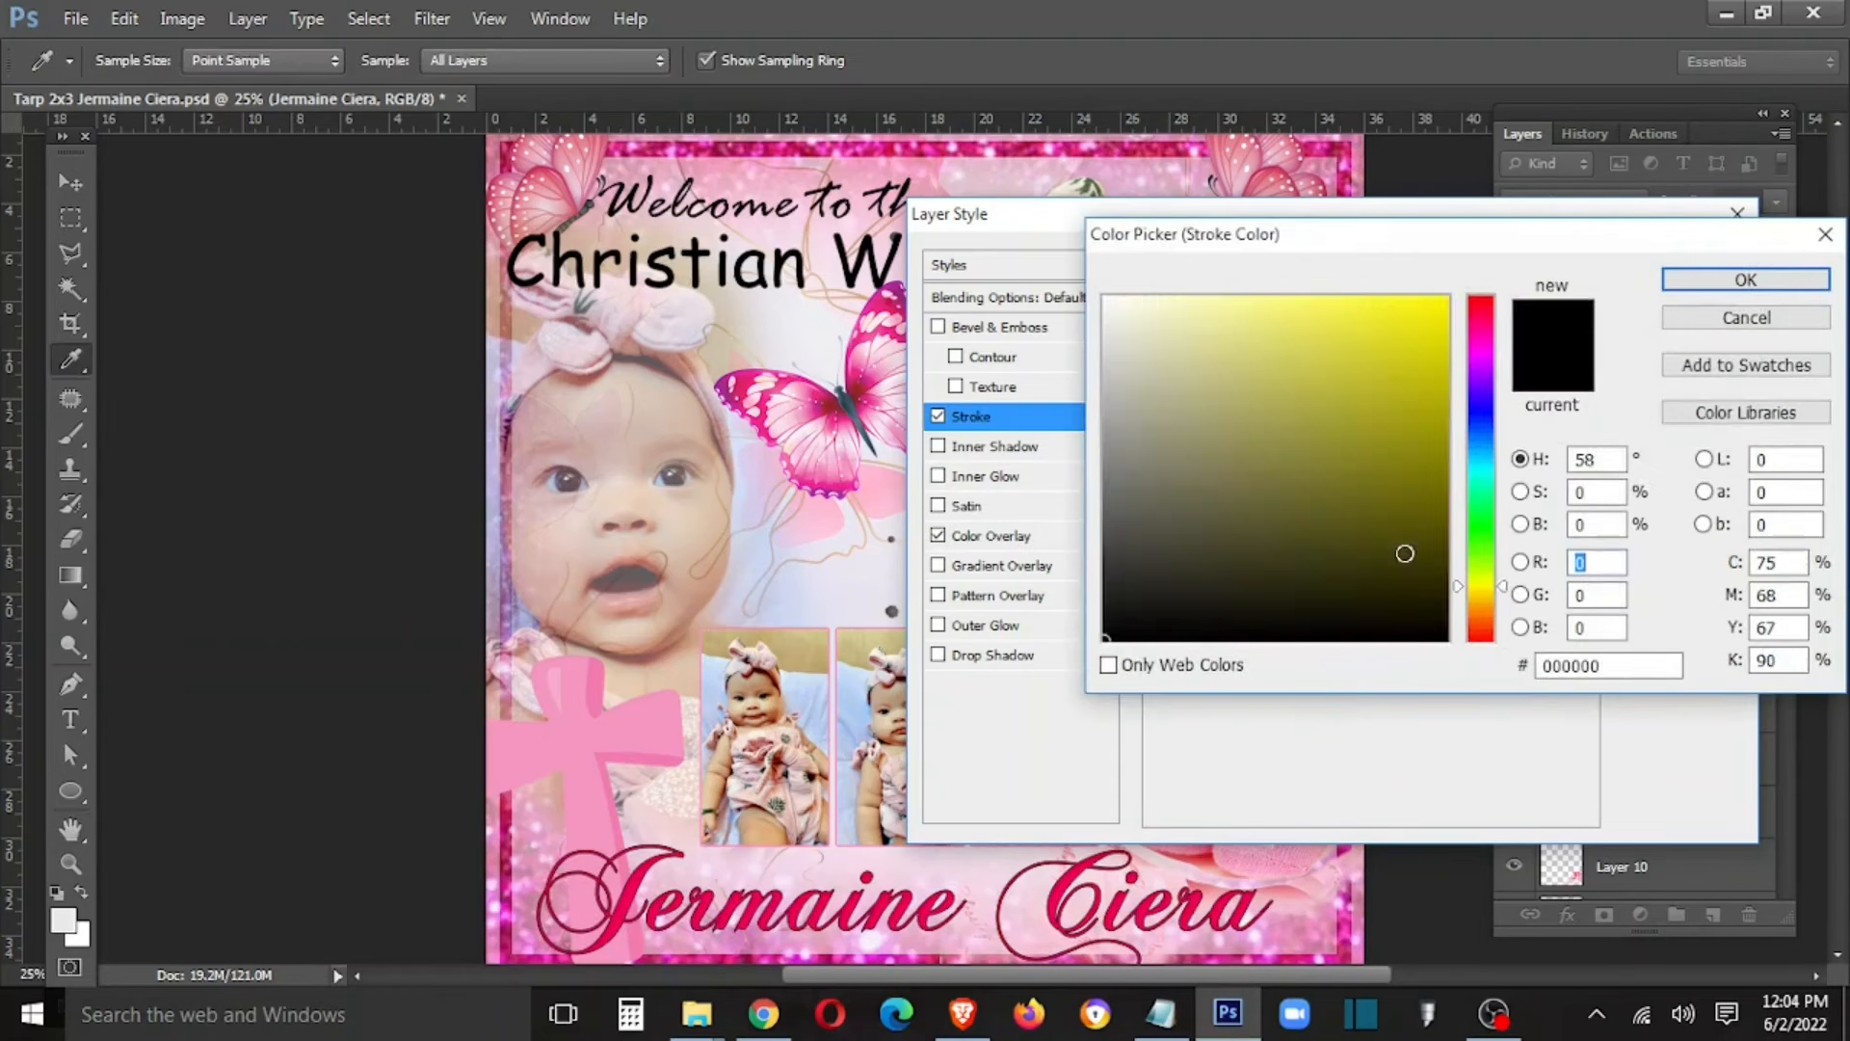
{"action": "left_click", "coordinate": [1180, 297]}
{"action": "left_click", "coordinate": [1696, 280]}
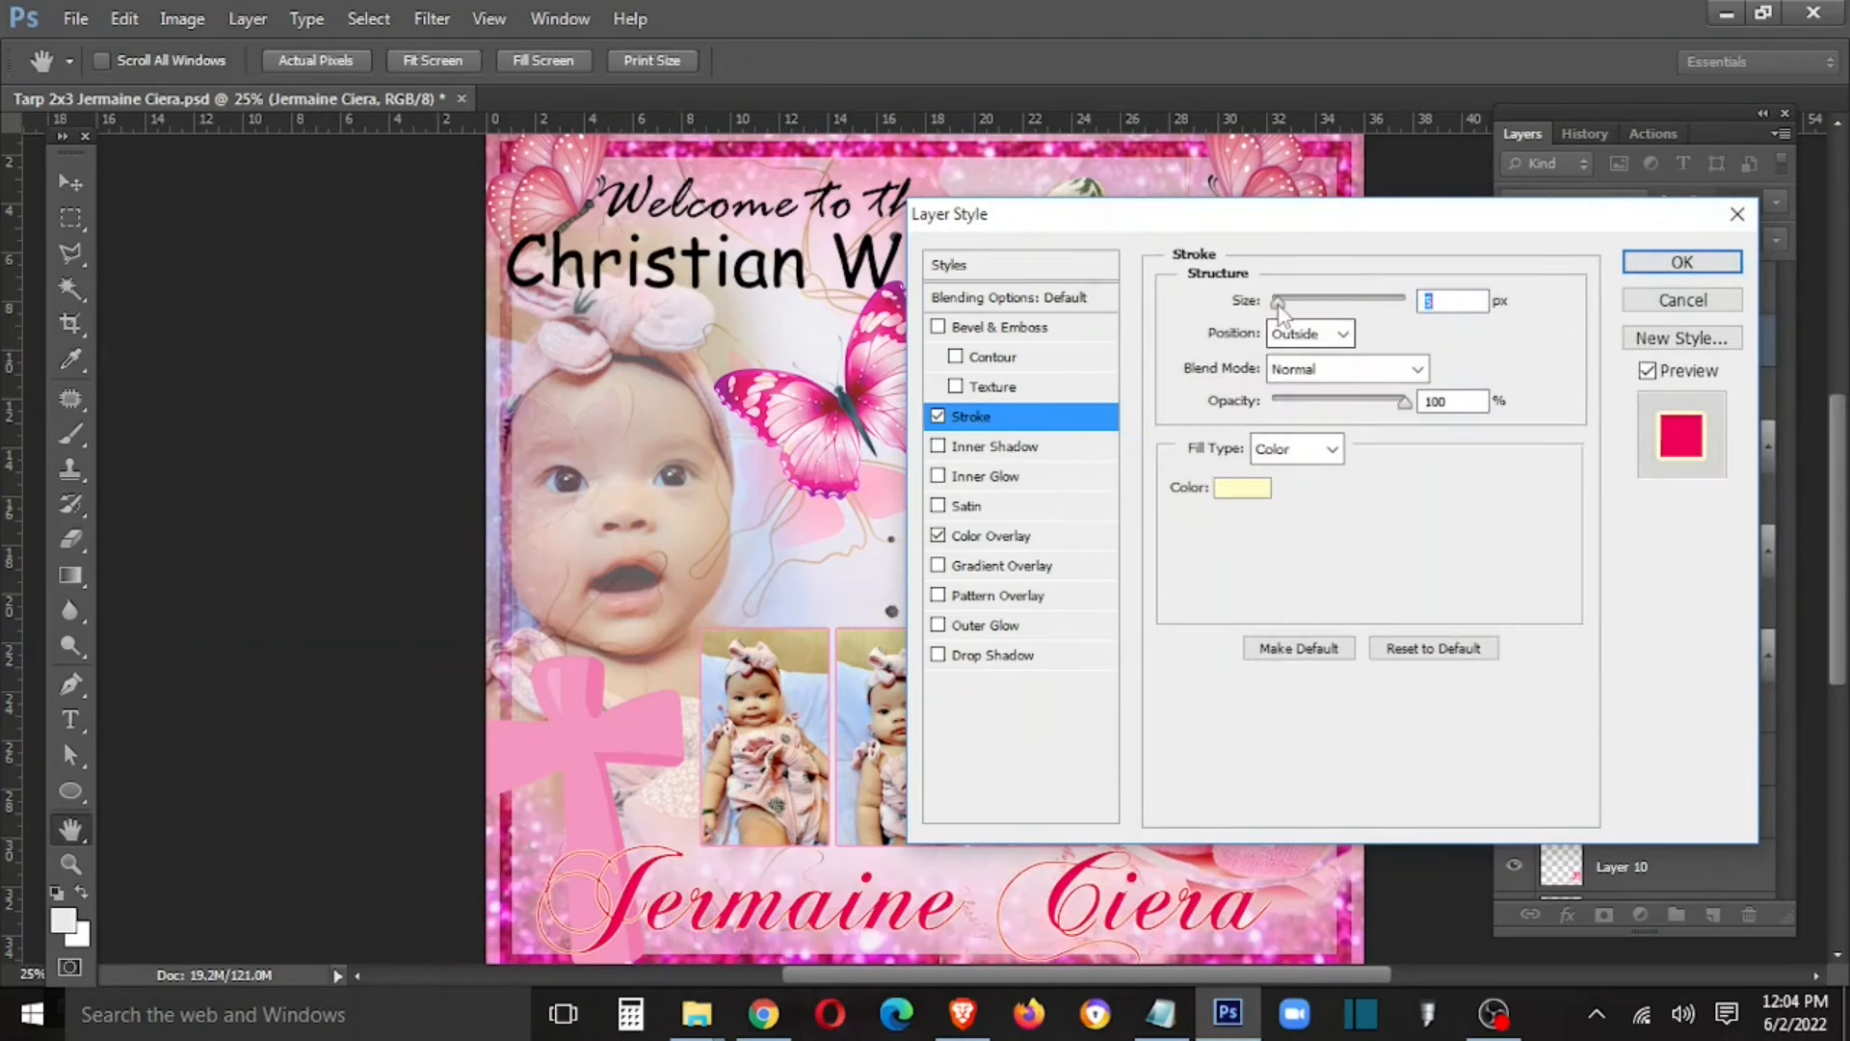
Step: Add a pale yellow outer glow with a size of 120 px to the baby's name text
{"action": "left_click", "coordinate": [985, 626]}
{"action": "left_click_drag", "start_coordinate": [1284, 516], "coordinate": [1293, 512]}
{"action": "mouse_move", "coordinate": [1280, 537]}
{"action": "left_mouse_down"}
{"action": "mouse_move", "coordinate": [1340, 539]}
{"action": "mouse_move", "coordinate": [1307, 511]}
{"action": "mouse_move", "coordinate": [1289, 525]}
{"action": "left_mouse_up"}
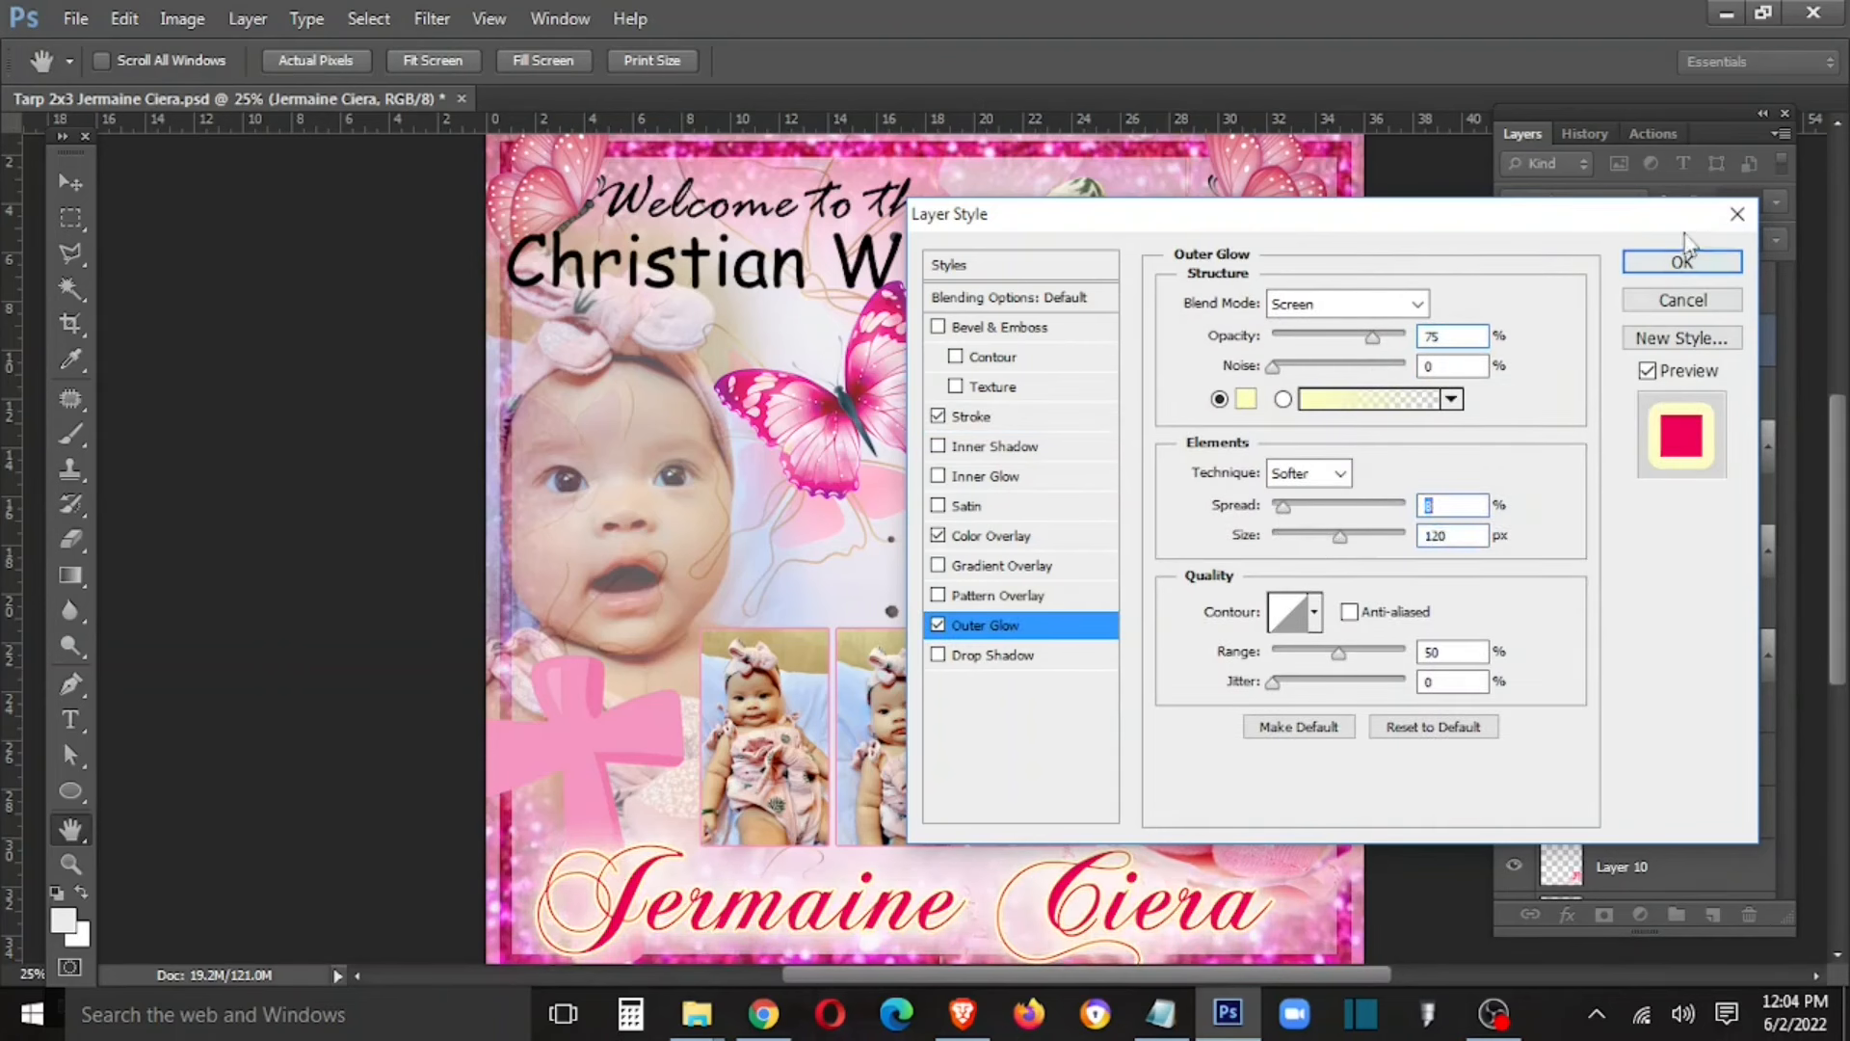
{"action": "left_click", "coordinate": [1682, 261]}
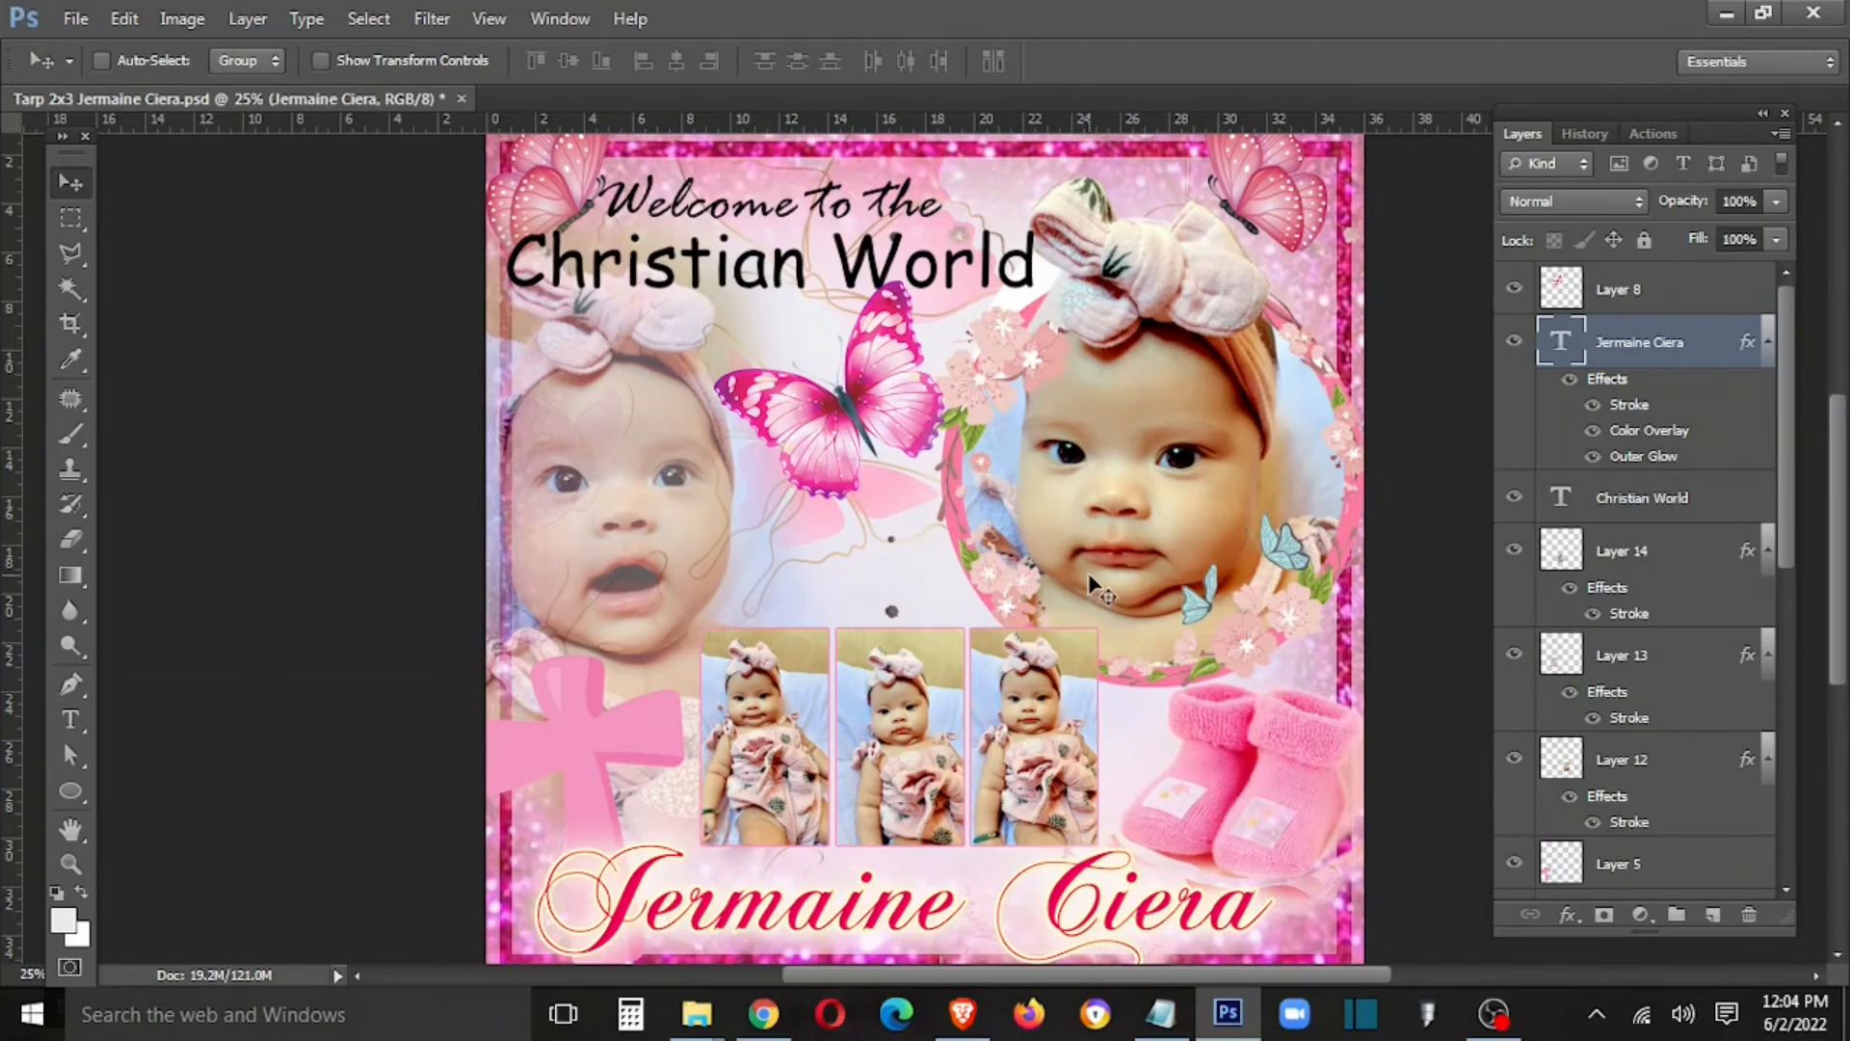
Step: Copy the layer style of the baby's name and paste it onto the "Christian World" heading
{"action": "right_click", "coordinate": [643, 273]}
{"action": "left_click", "coordinate": [784, 228]}
{"action": "right_click", "coordinate": [1094, 905]}
{"action": "left_click", "coordinate": [1231, 751]}
{"action": "right_click", "coordinate": [1706, 306]}
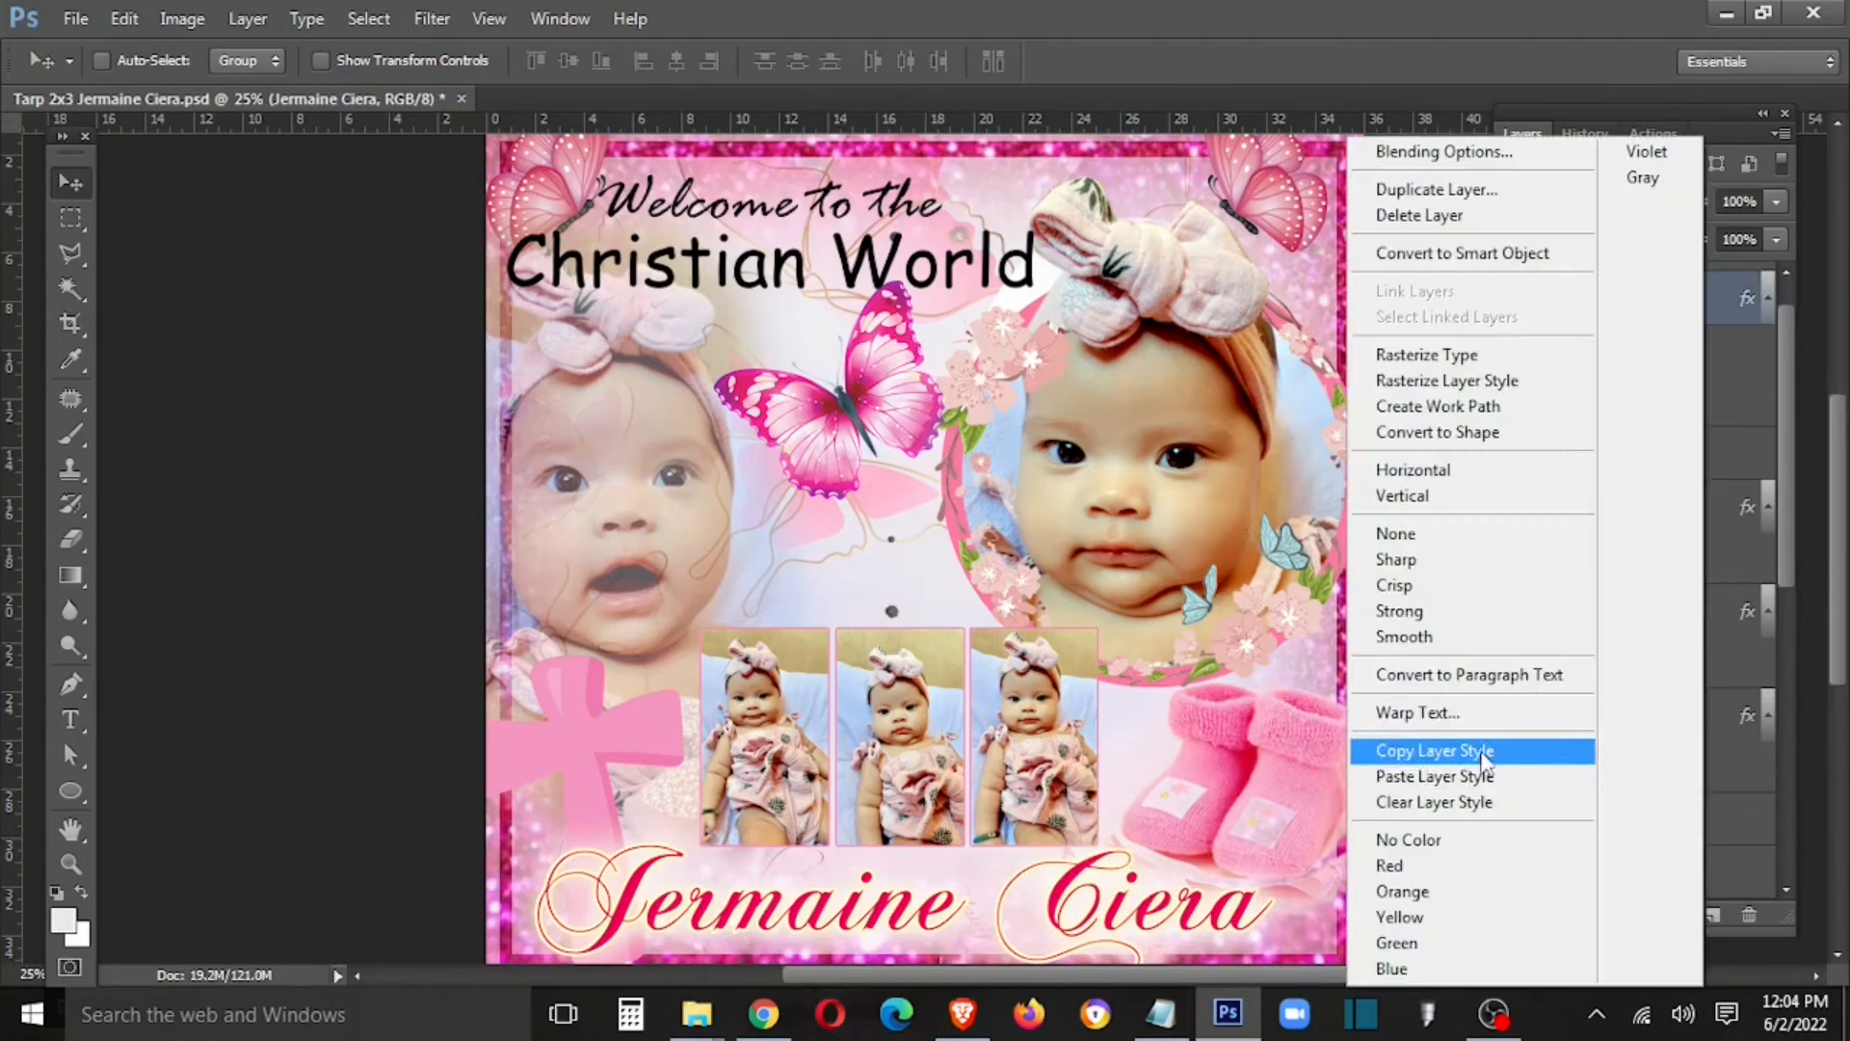
{"action": "left_click", "coordinate": [1481, 752]}
{"action": "right_click", "coordinate": [1639, 465]}
{"action": "left_click", "coordinate": [1340, 778]}
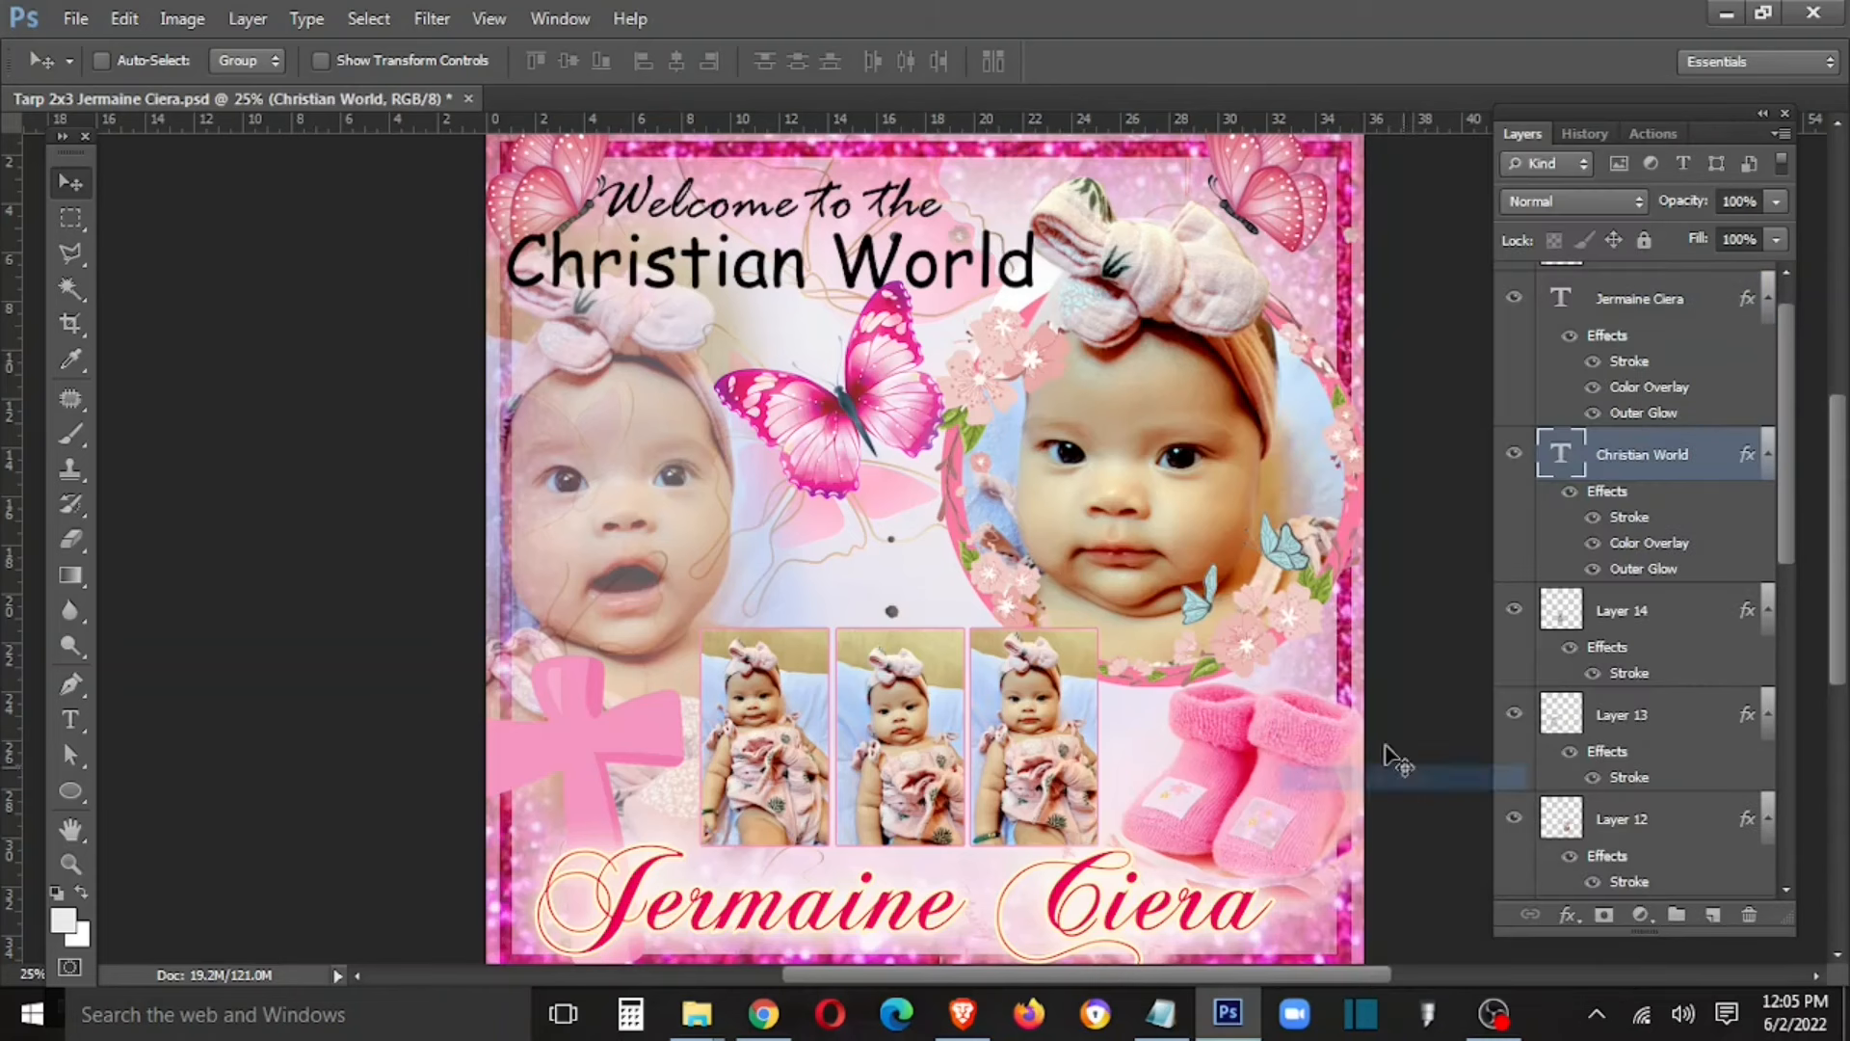
Step: Paste the copied layer style onto the "Welcome to the" heading
{"action": "right_click", "coordinate": [725, 204]}
{"action": "left_click", "coordinate": [776, 229]}
{"action": "right_click", "coordinate": [1638, 872]}
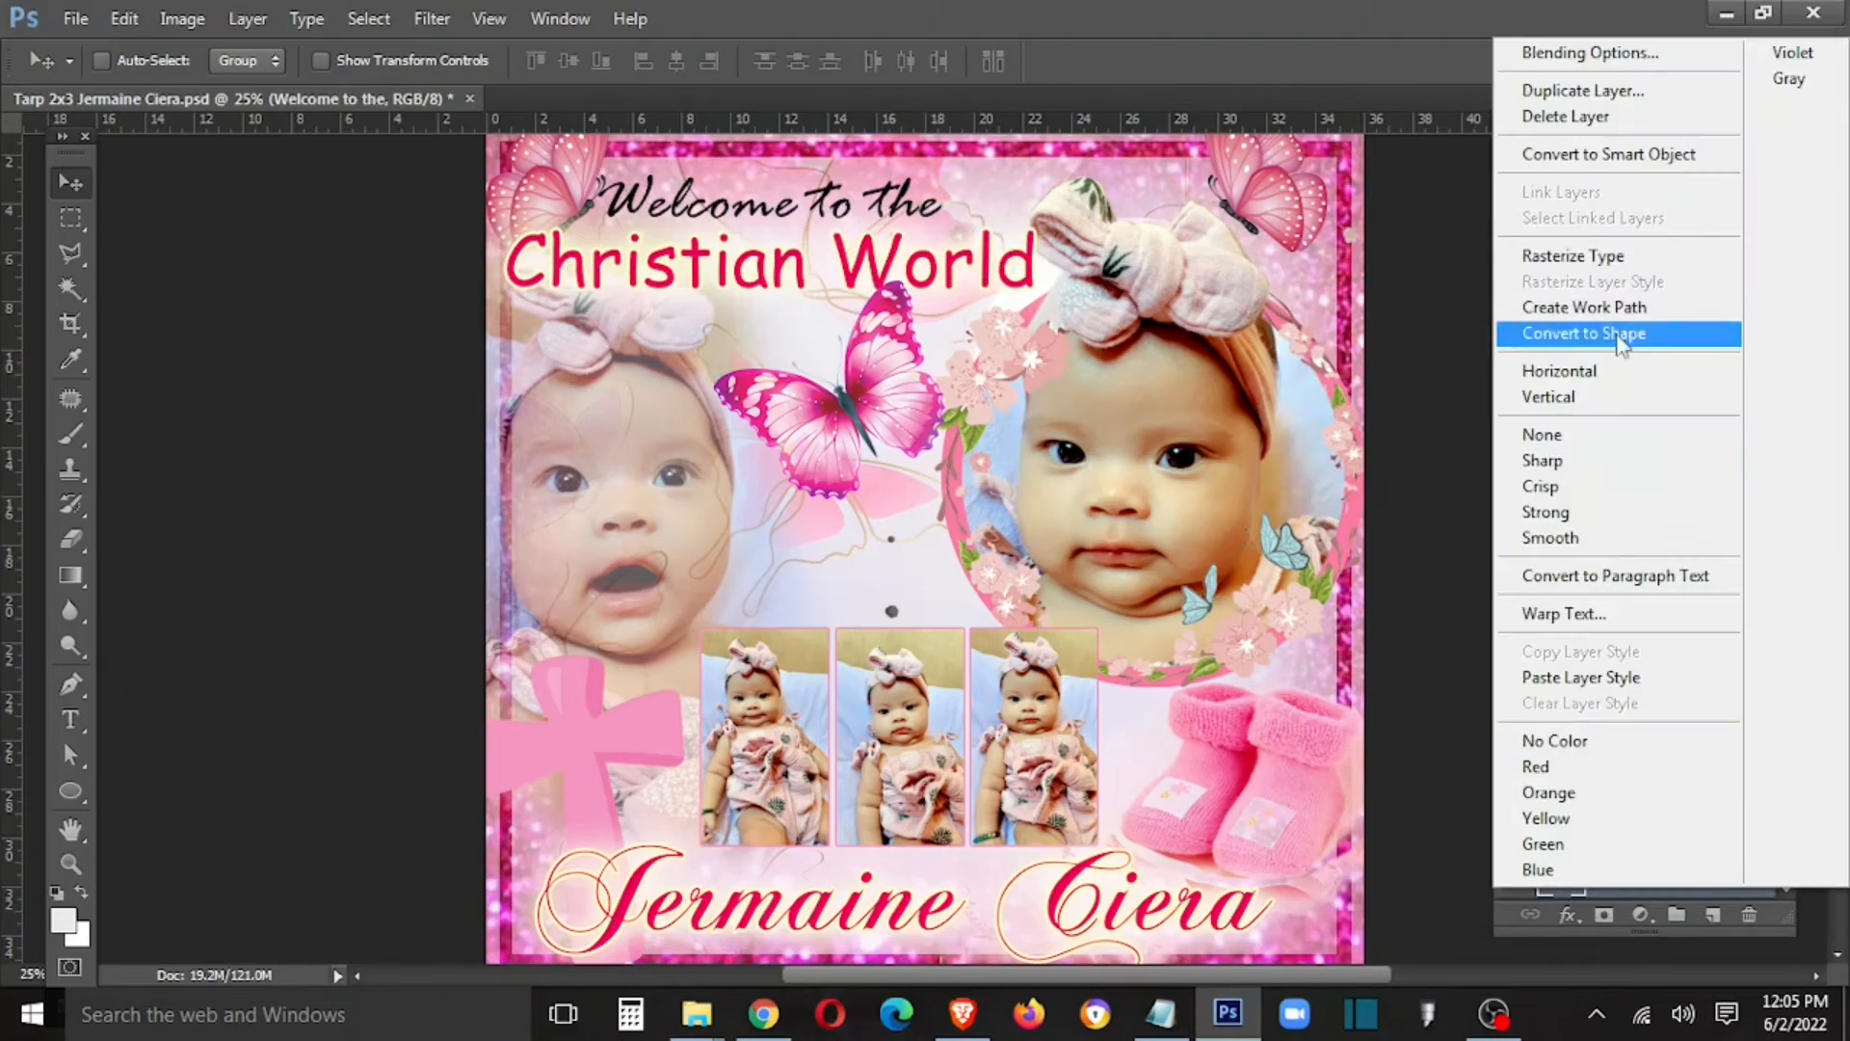
{"action": "left_click", "coordinate": [1619, 640]}
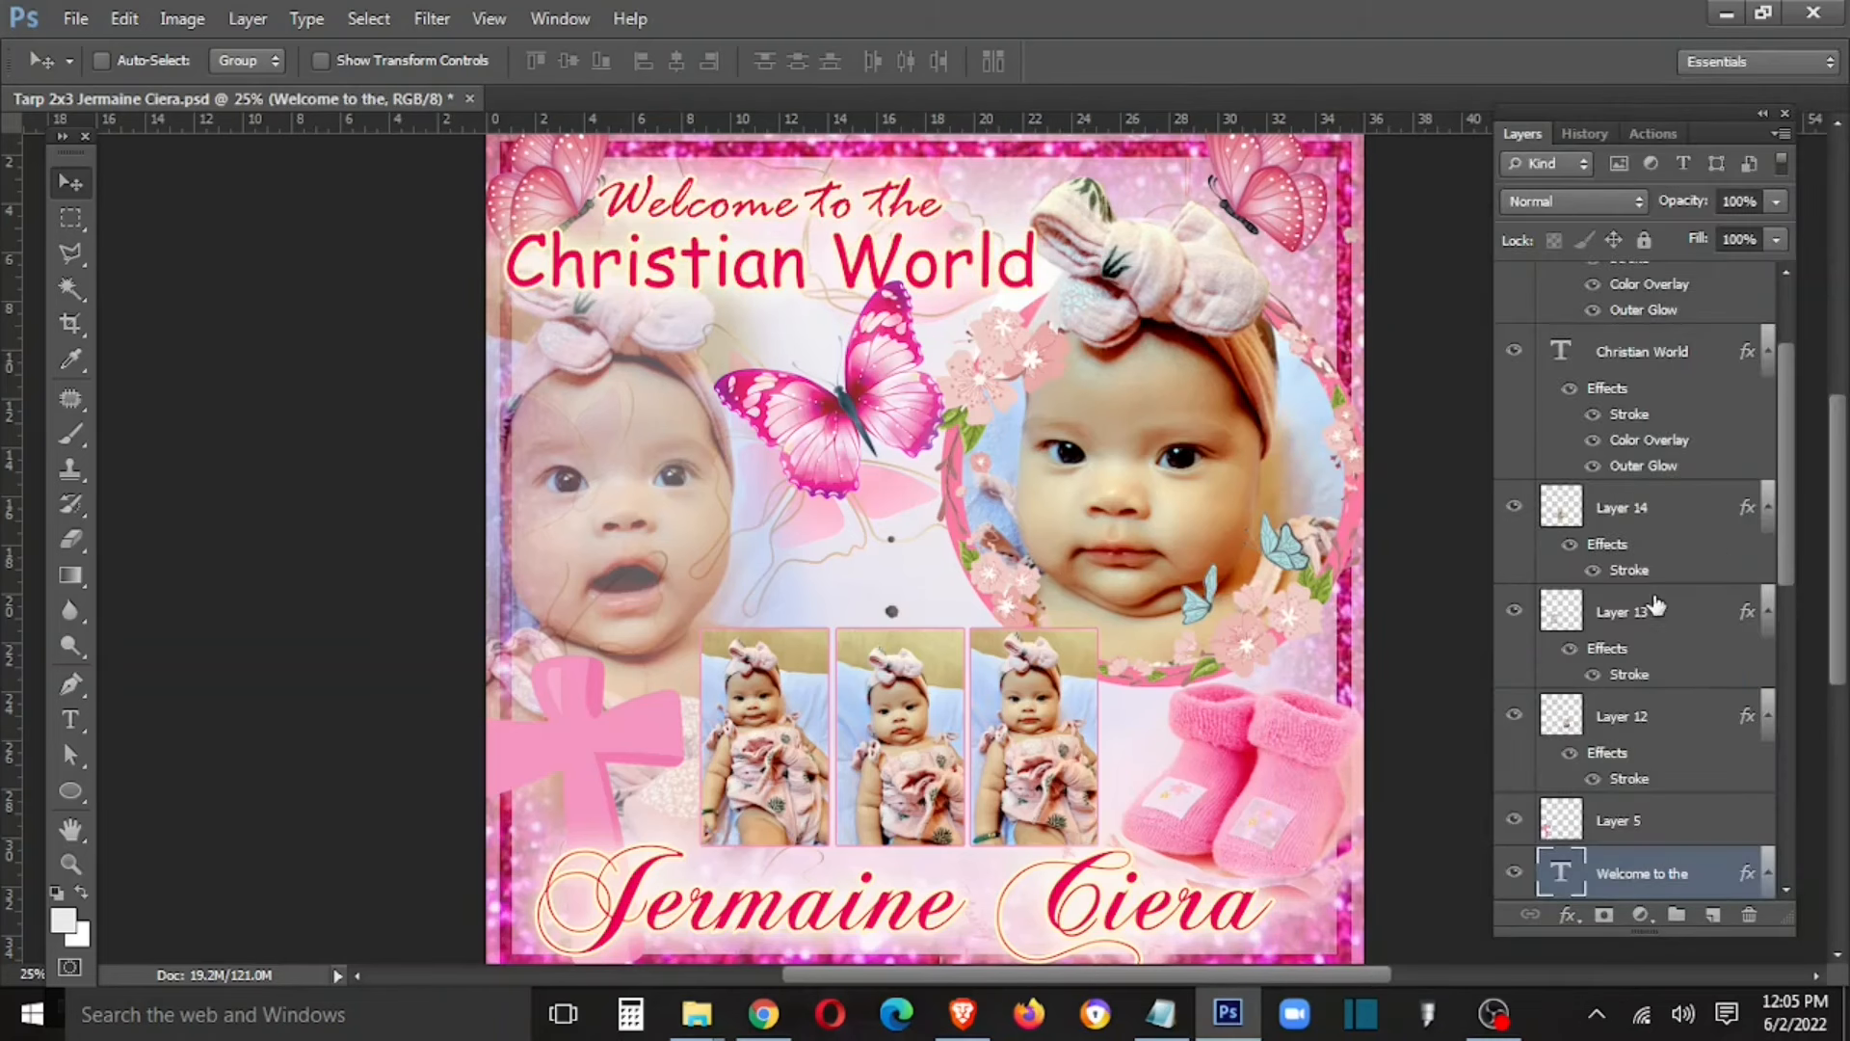
Step: Remove the outer glow from the "Welcome to the" heading and change its stroke colour to white (ffffff)
{"action": "right_click", "coordinate": [1674, 884]}
{"action": "left_click", "coordinate": [1581, 42]}
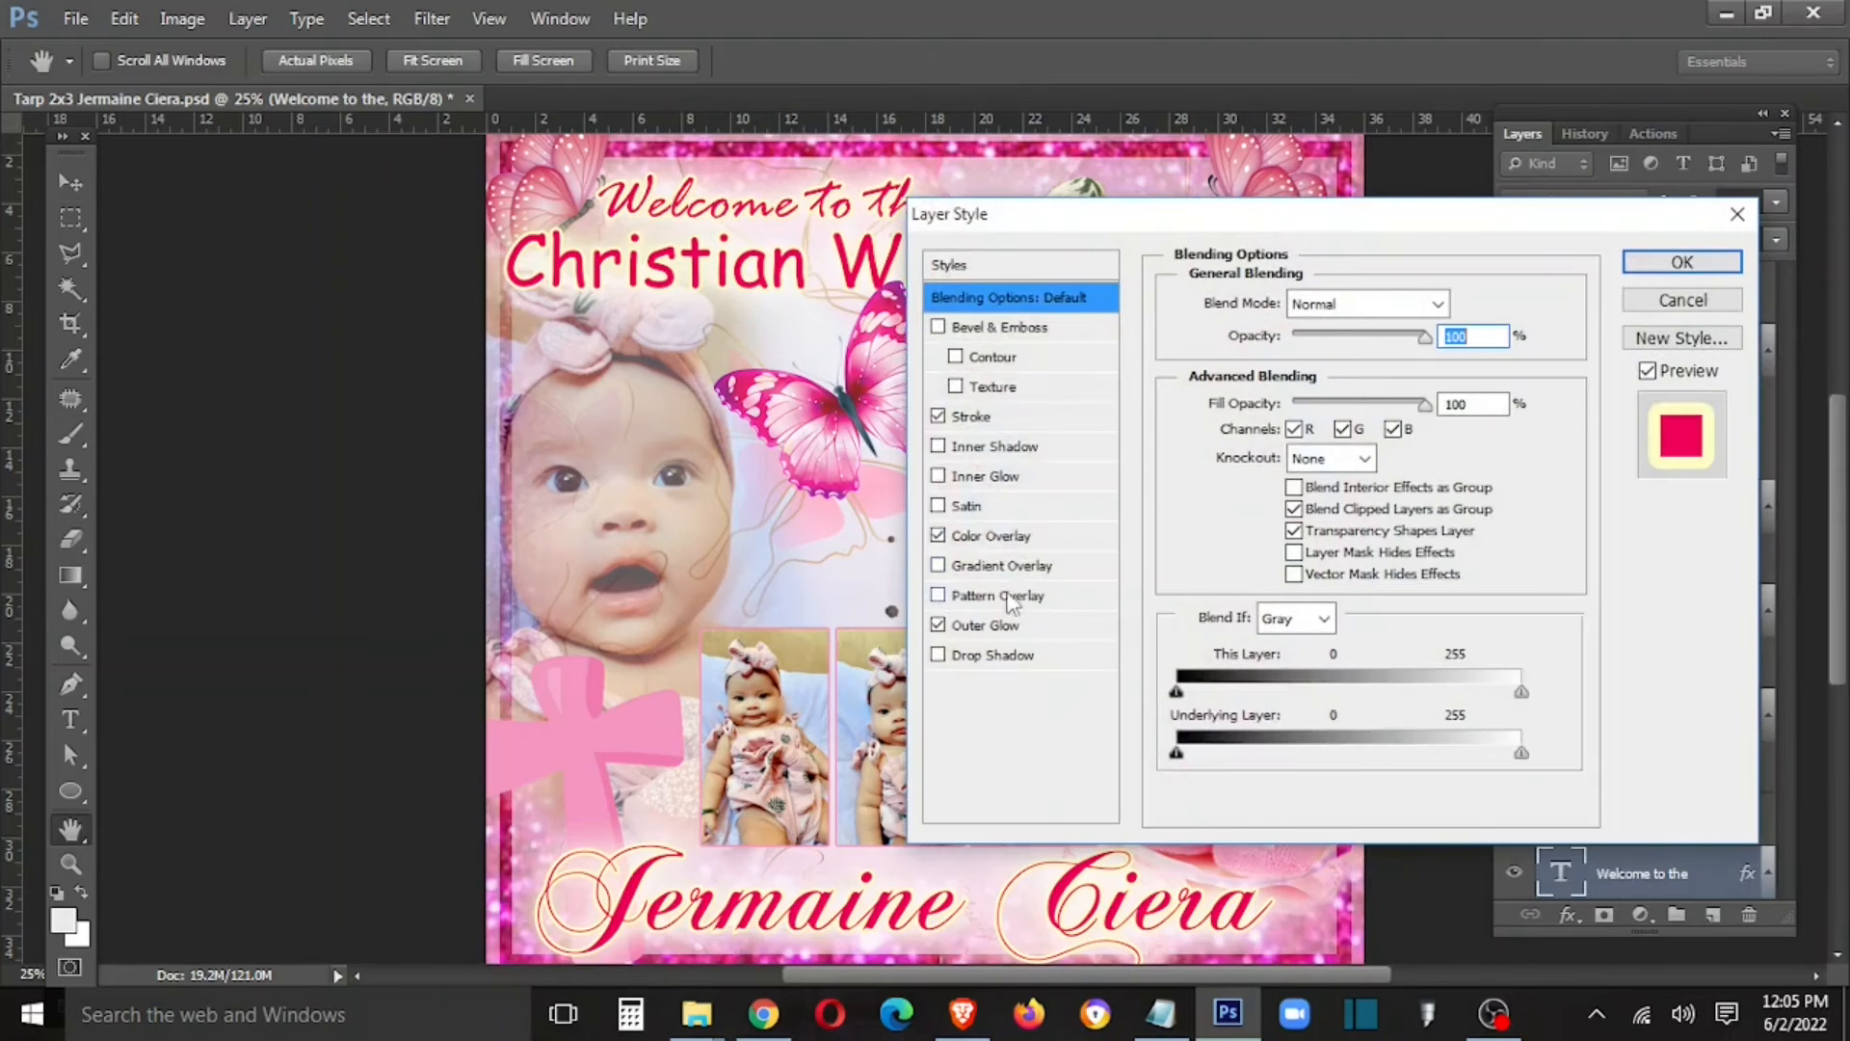
{"action": "left_click", "coordinate": [938, 624]}
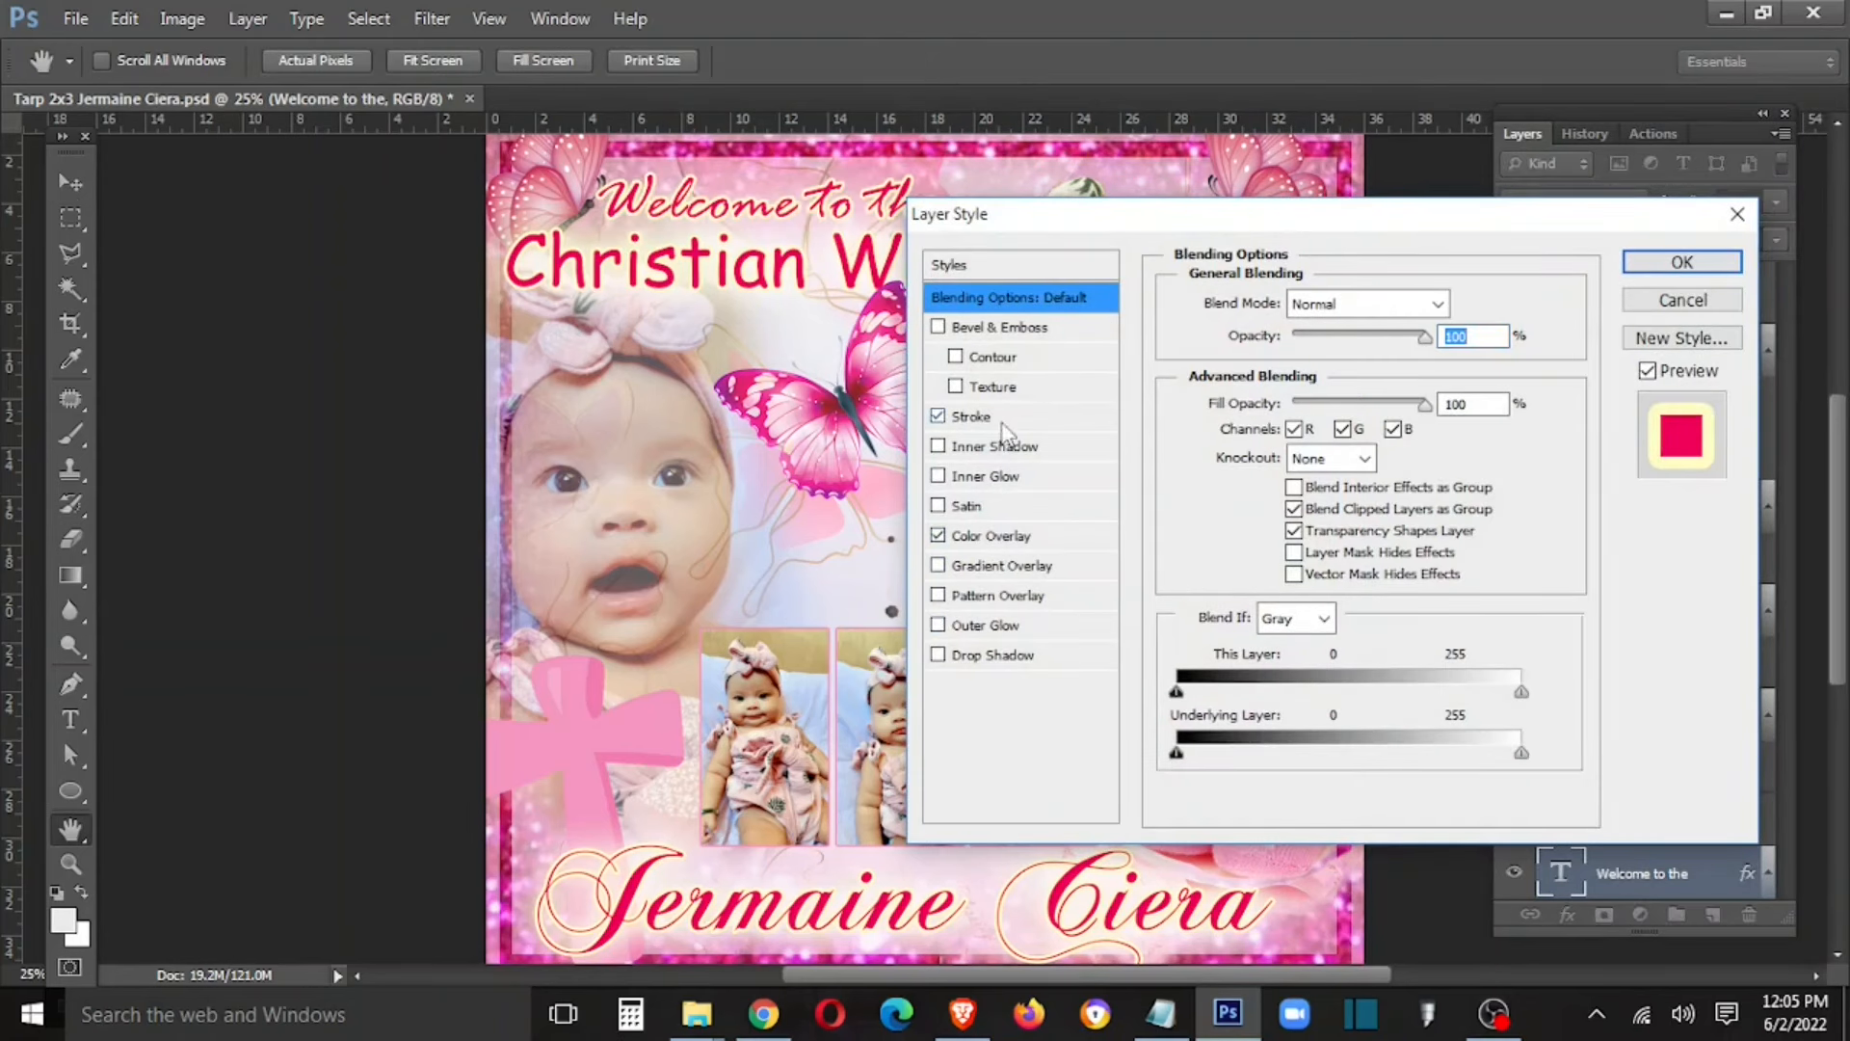
{"action": "left_click", "coordinate": [970, 416]}
{"action": "left_click", "coordinate": [1231, 487]}
{"action": "left_click", "coordinate": [1106, 300]}
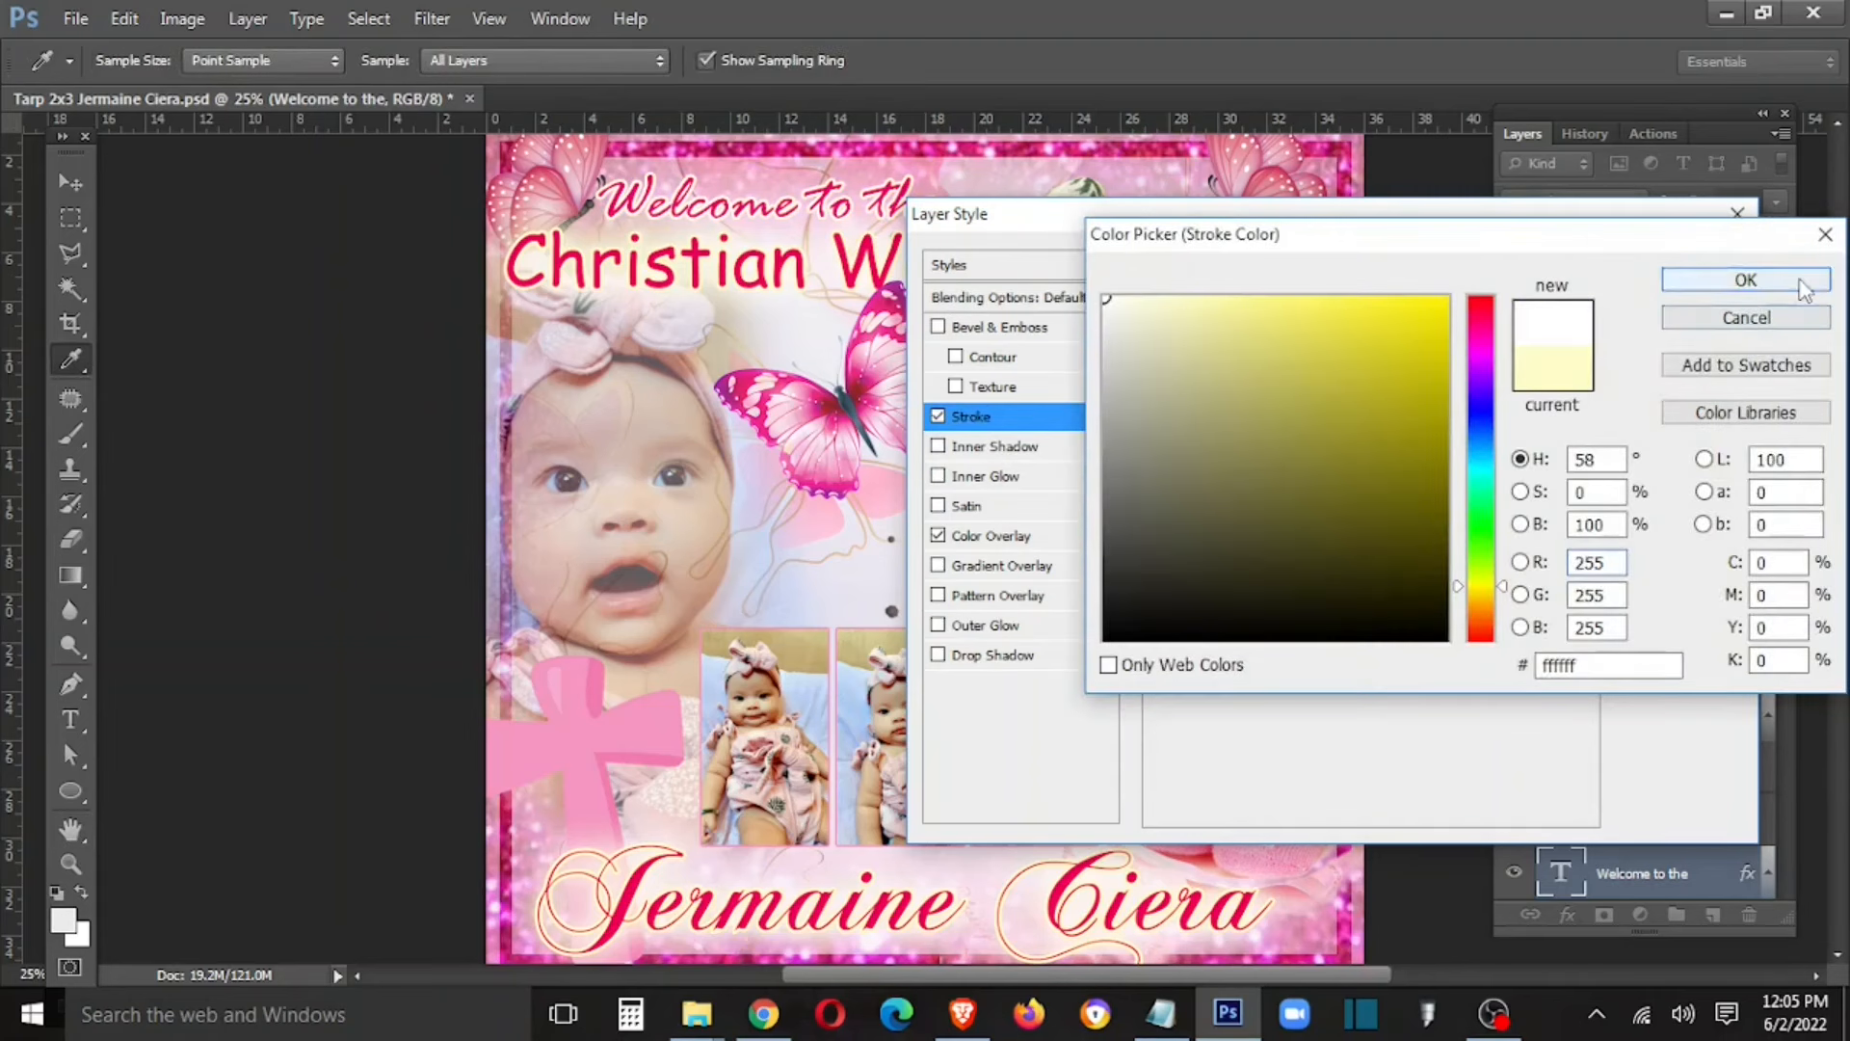
{"action": "left_click", "coordinate": [1746, 279]}
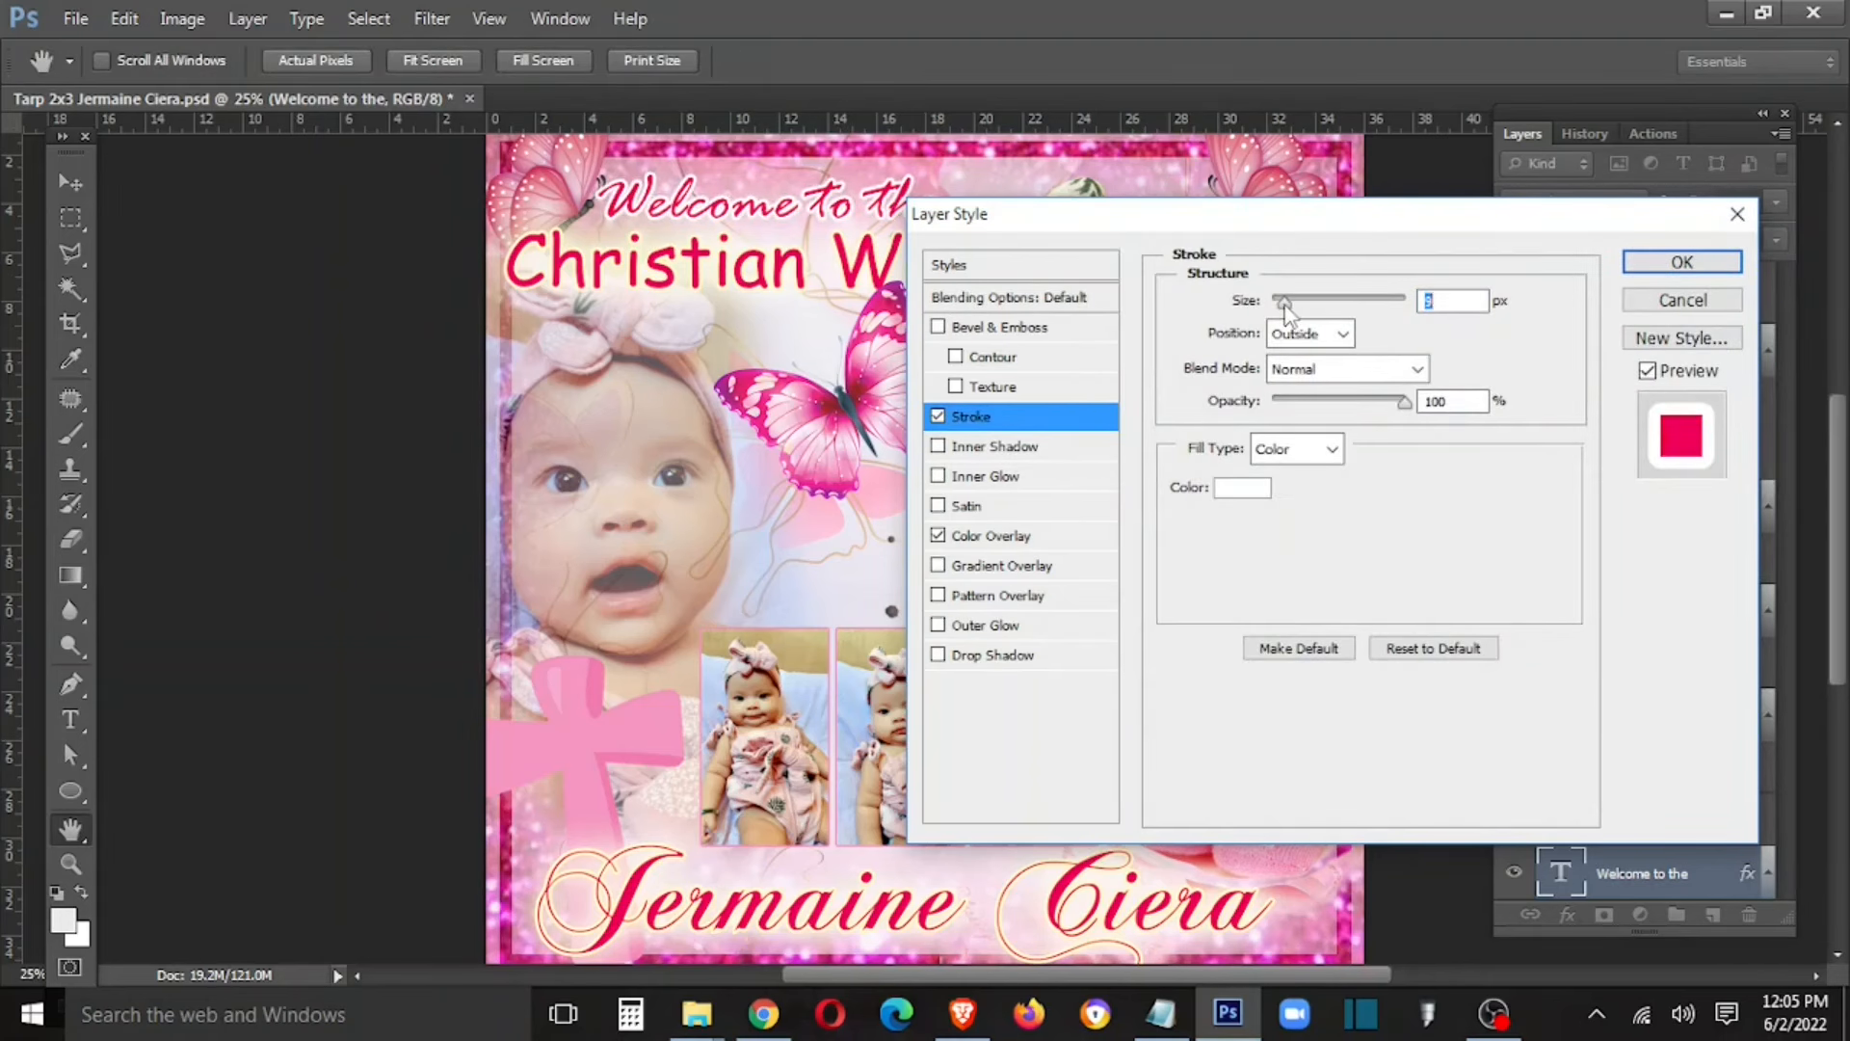
{"action": "key", "text": "Return"}
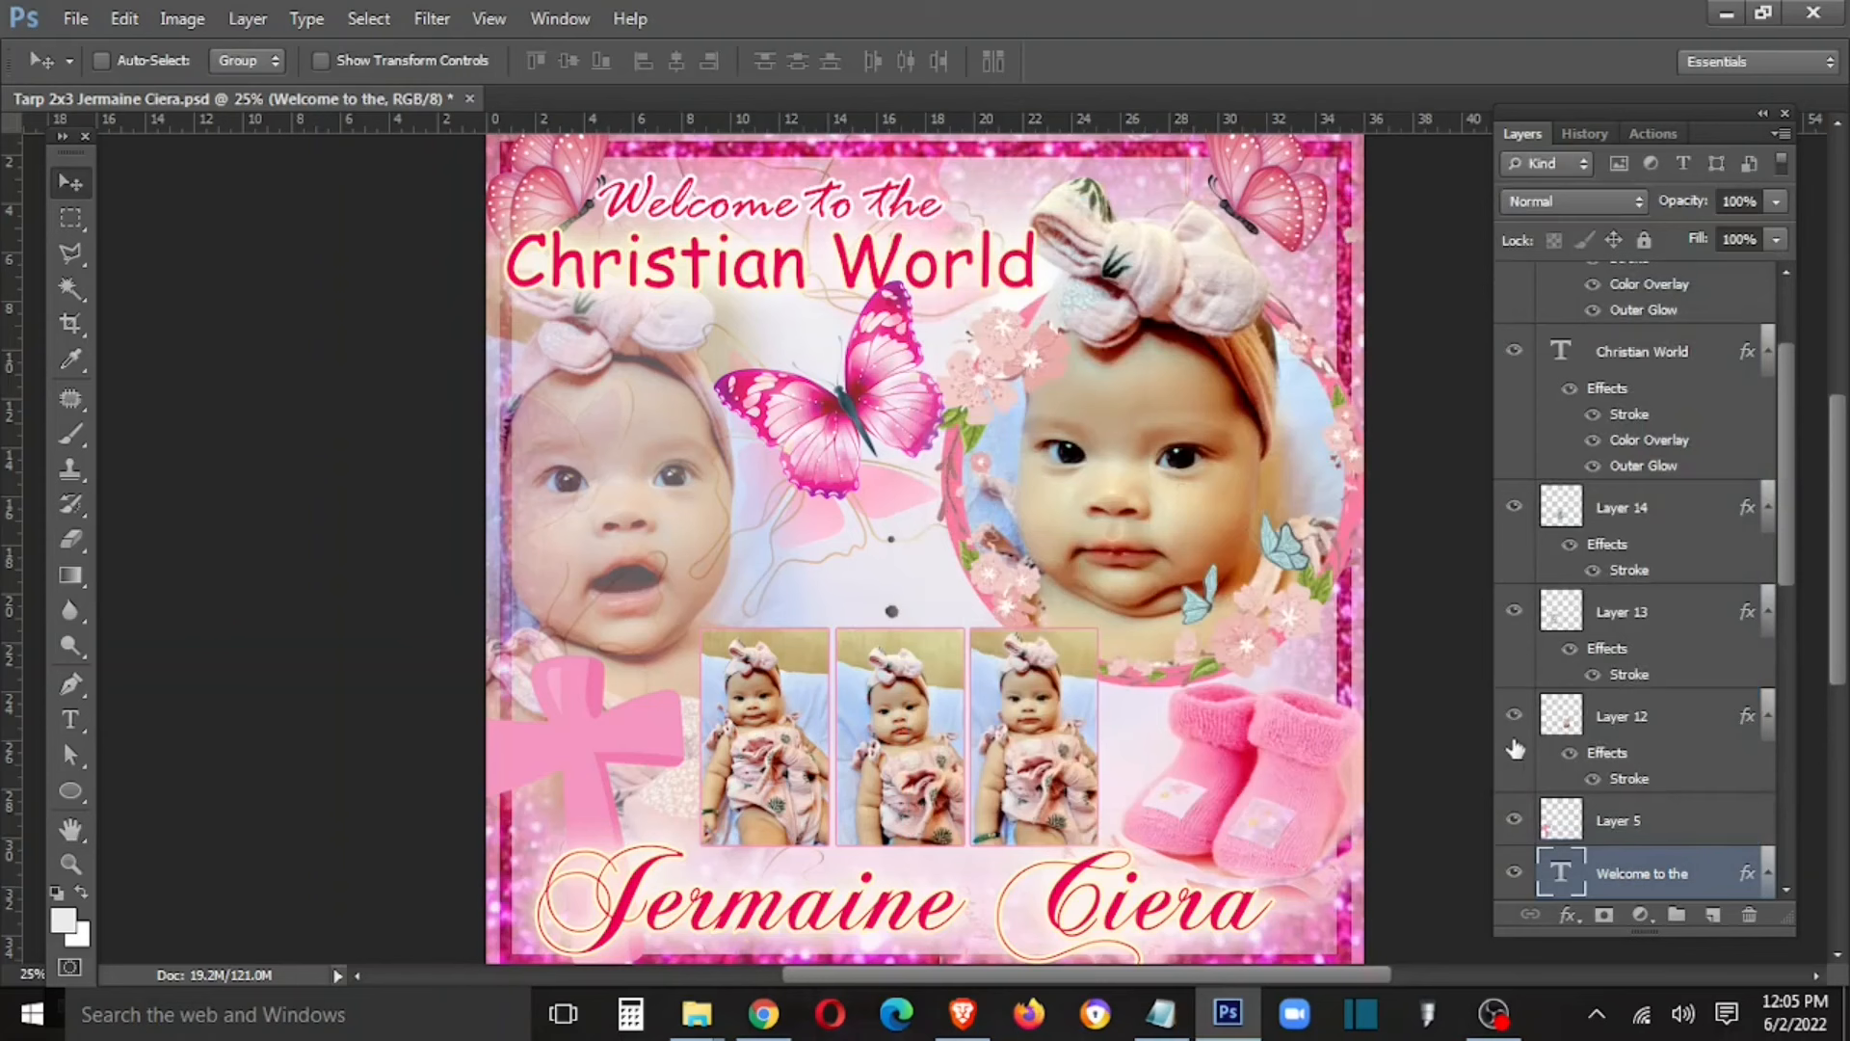
Step: Enlarge the baby's name text slightly and nudge it to the right within the border
{"action": "right_click", "coordinate": [1066, 933]}
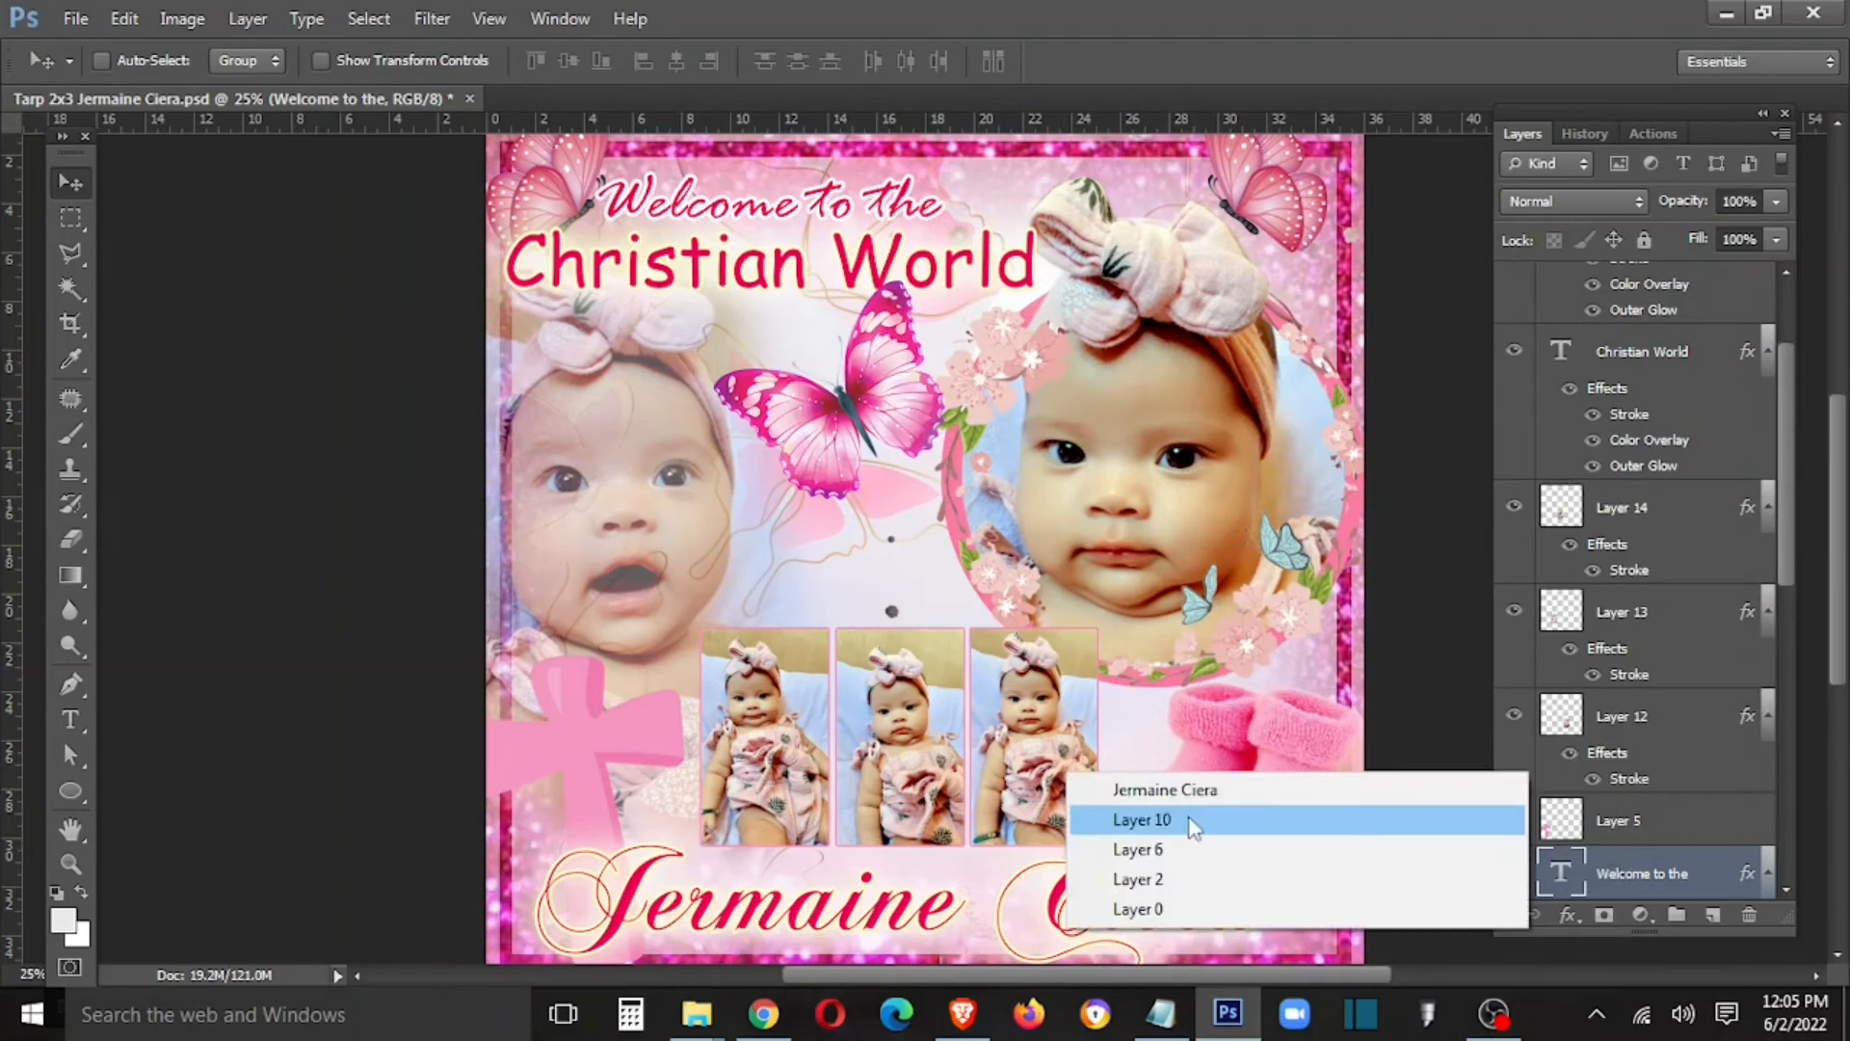
{"action": "left_click", "coordinate": [1118, 779]}
{"action": "key", "text": "ctrl+t"}
{"action": "left_click_drag", "start_coordinate": [1299, 830], "coordinate": [1328, 827]}
{"action": "key", "text": "Return"}
{"action": "key", "text": "shift+Right"}
{"action": "key", "text": "shift+Right"}
{"action": "key", "text": "shift+Right"}
{"action": "key", "text": "shift+Right"}
{"action": "key", "text": "shift+Right"}
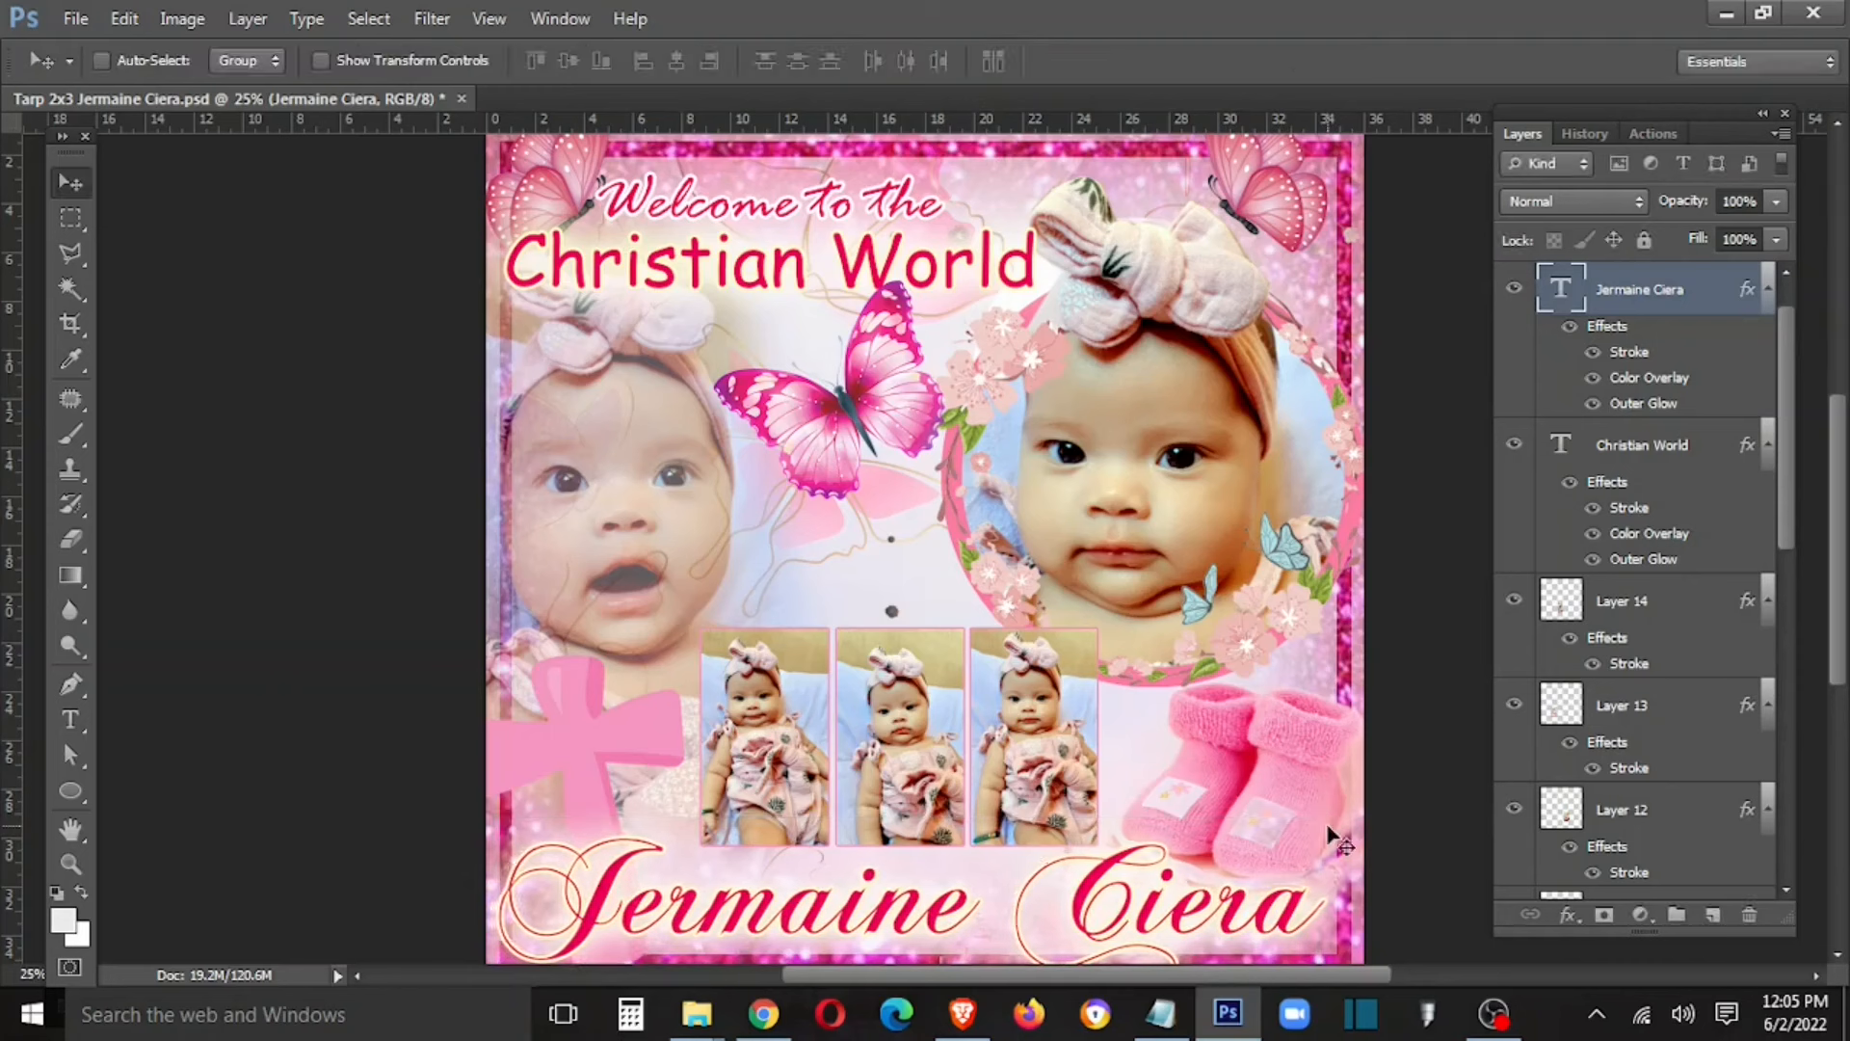
Step: Select the three small outlined photos together and nudge the whole row to the right
{"action": "right_click", "coordinate": [769, 734]}
{"action": "left_click", "coordinate": [785, 755]}
{"action": "right_click", "coordinate": [884, 749]}
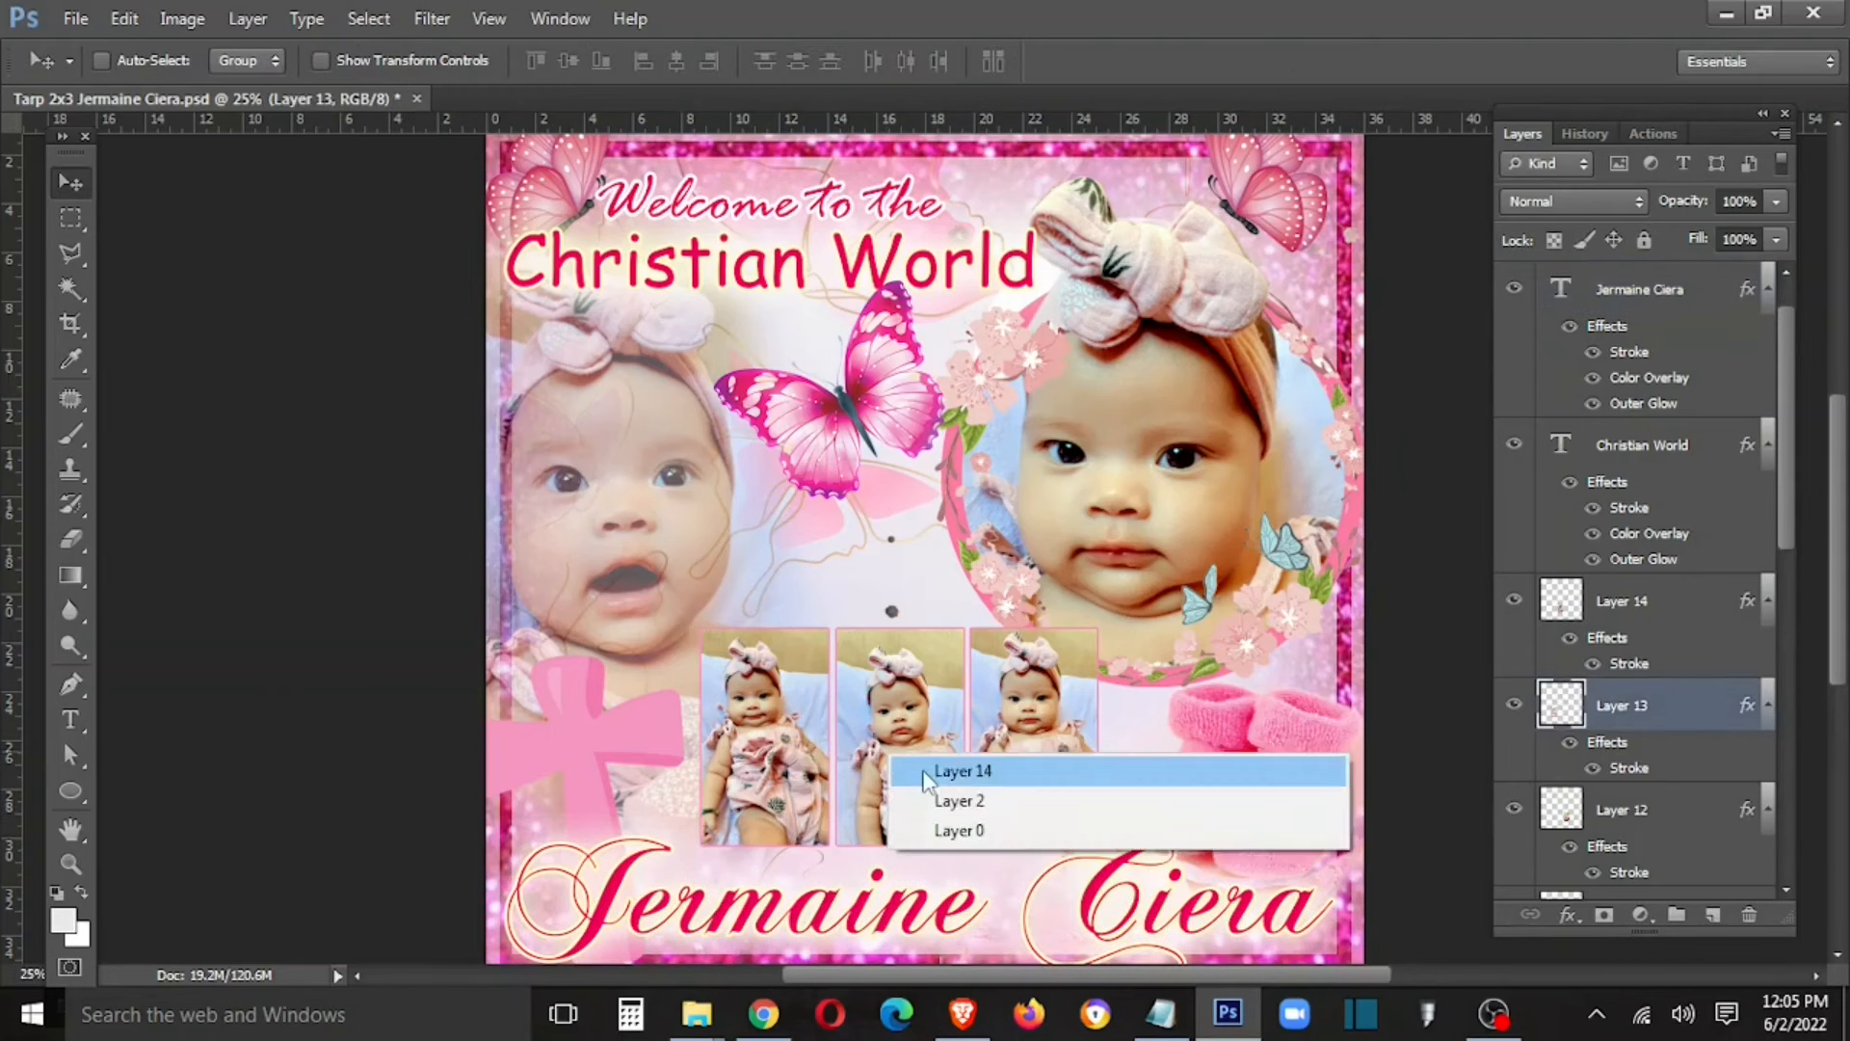
{"action": "left_click", "coordinate": [901, 770], "text": "shift"}
{"action": "right_click", "coordinate": [1024, 765]}
{"action": "left_click", "coordinate": [1046, 782], "text": "shift"}
{"action": "key", "text": "shift+Right"}
{"action": "key", "text": "shift+Right"}
{"action": "key", "text": "shift+Right"}
{"action": "key", "text": "shift+Right"}
{"action": "key", "text": "shift+Right"}
{"action": "key", "text": "shift+Right"}
{"action": "key", "text": "shift+Right"}
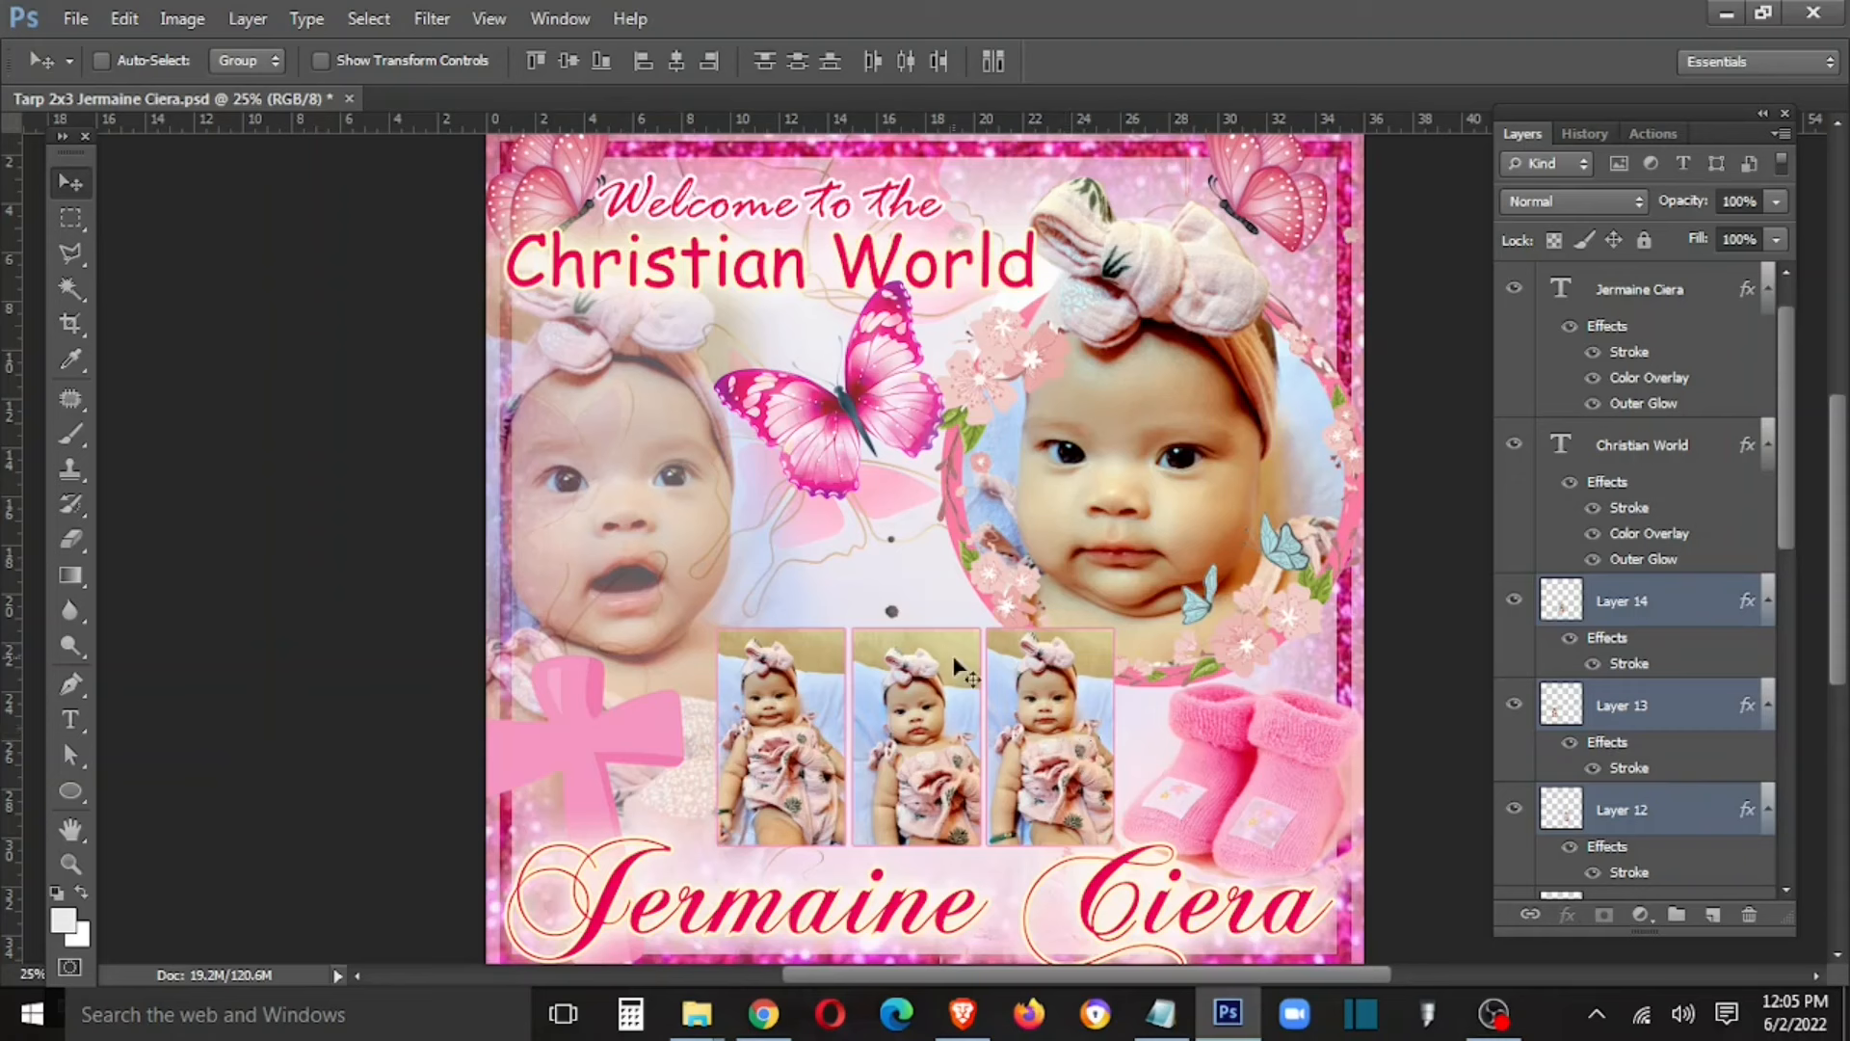
Step: Create a new layer above all others, give it a white colour overlay at 100% opacity, and save the document
{"action": "scroll", "coordinate": [1725, 391], "scroll_direction": "up", "scroll_amount": 1}
{"action": "left_click", "coordinate": [1691, 299]}
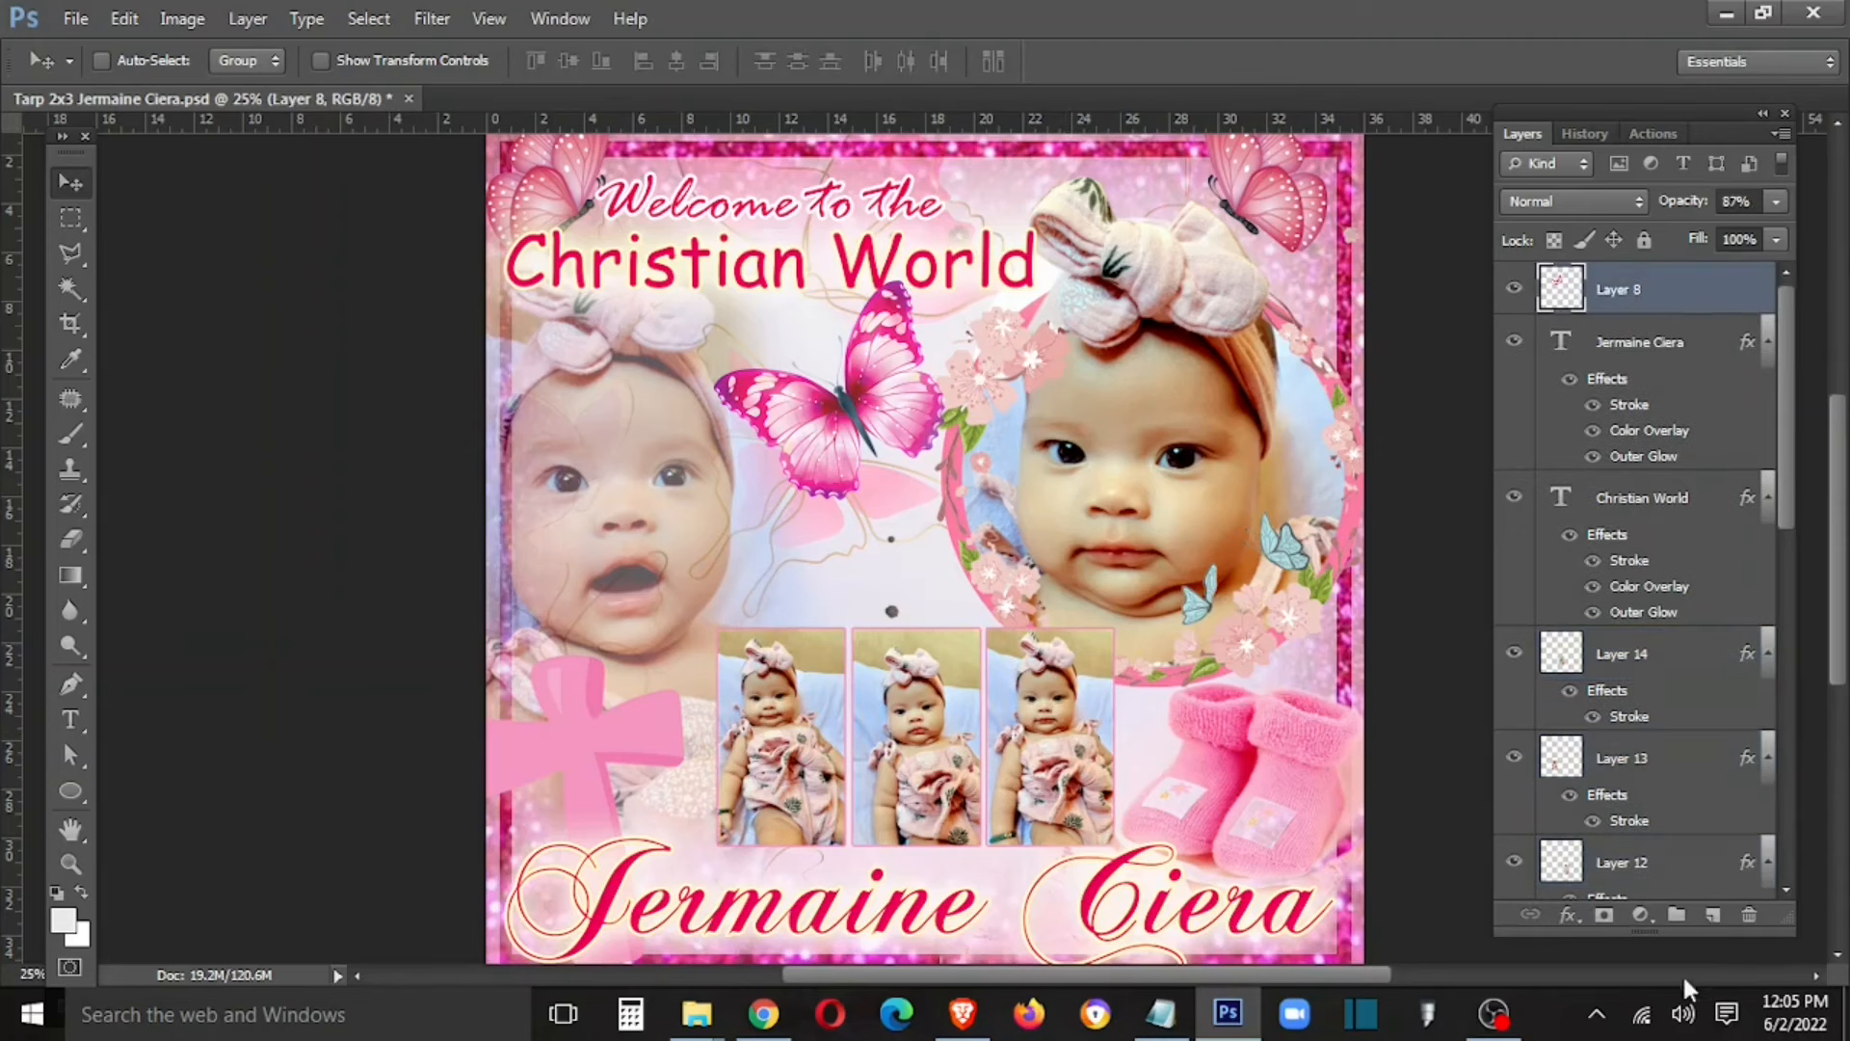
{"action": "left_click", "coordinate": [1713, 913]}
{"action": "right_click", "coordinate": [1672, 281]}
{"action": "left_click", "coordinate": [1619, 76]}
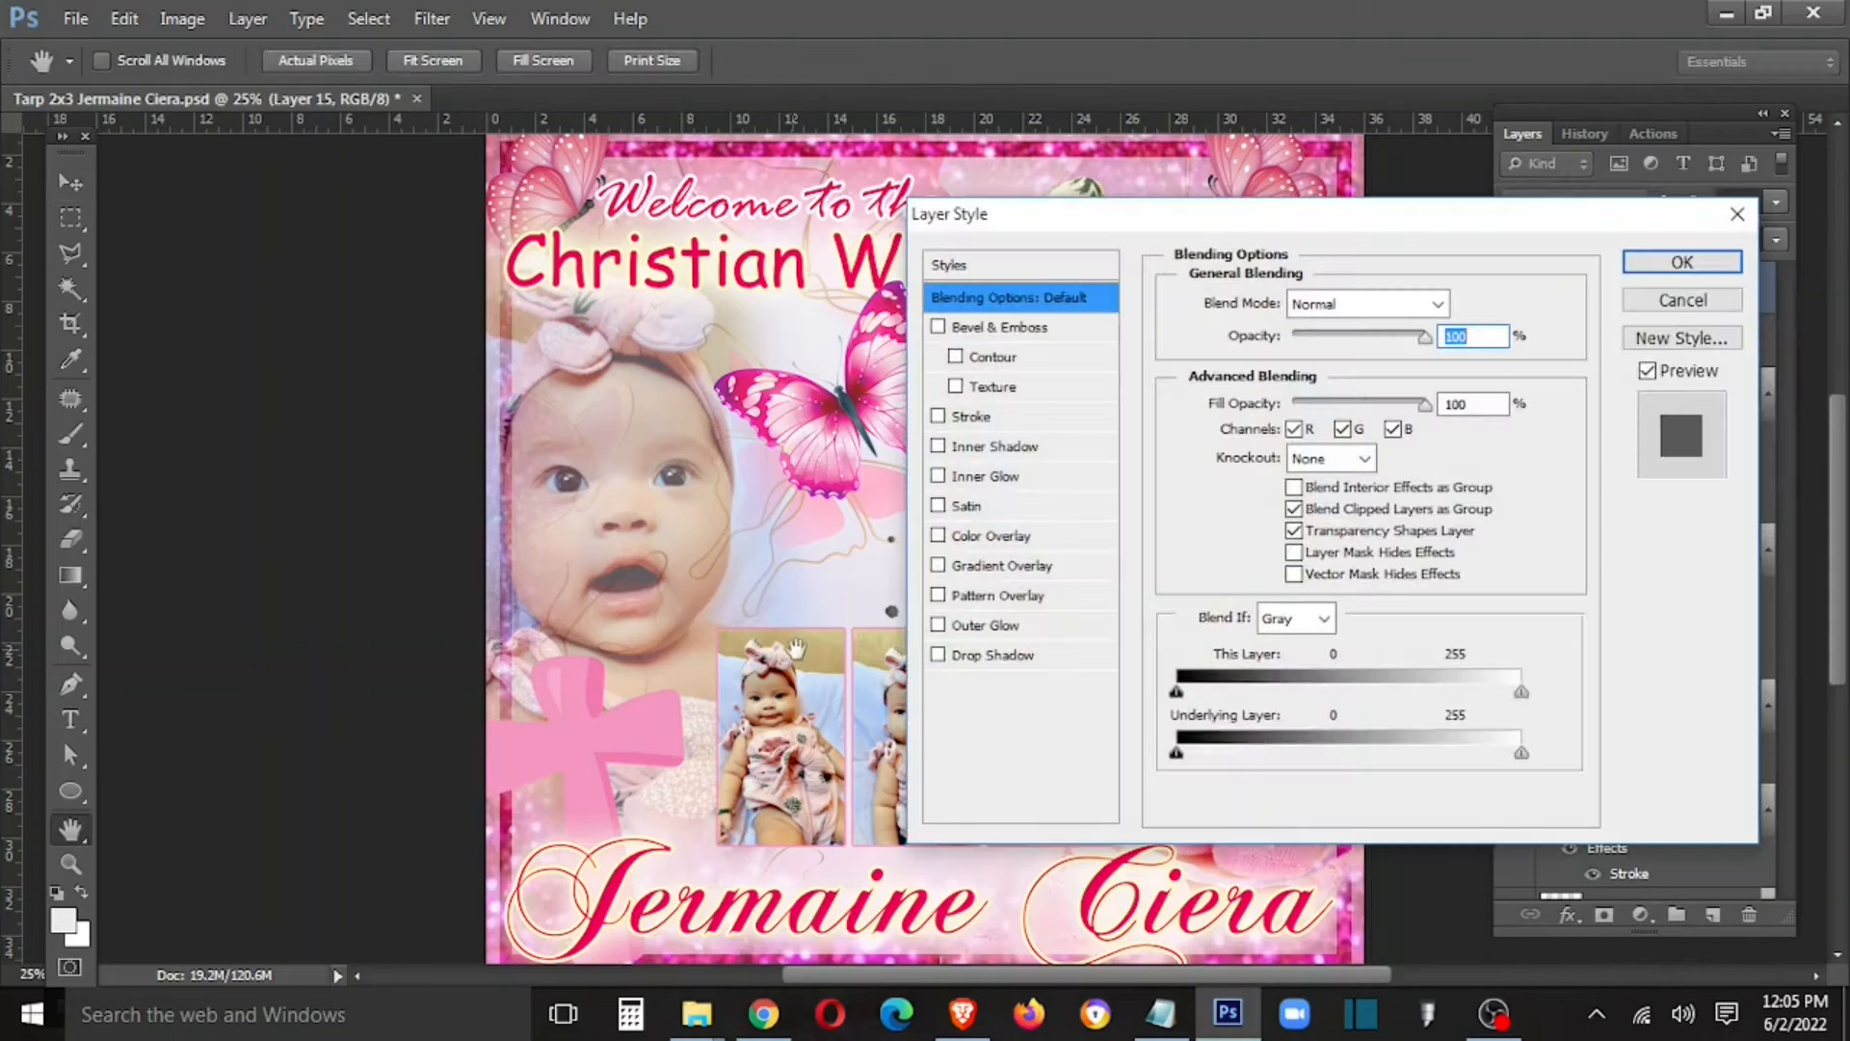
{"action": "left_click", "coordinate": [992, 535]}
{"action": "left_click", "coordinate": [1464, 303]}
{"action": "left_click", "coordinate": [1101, 304]}
{"action": "left_click", "coordinate": [1739, 277]}
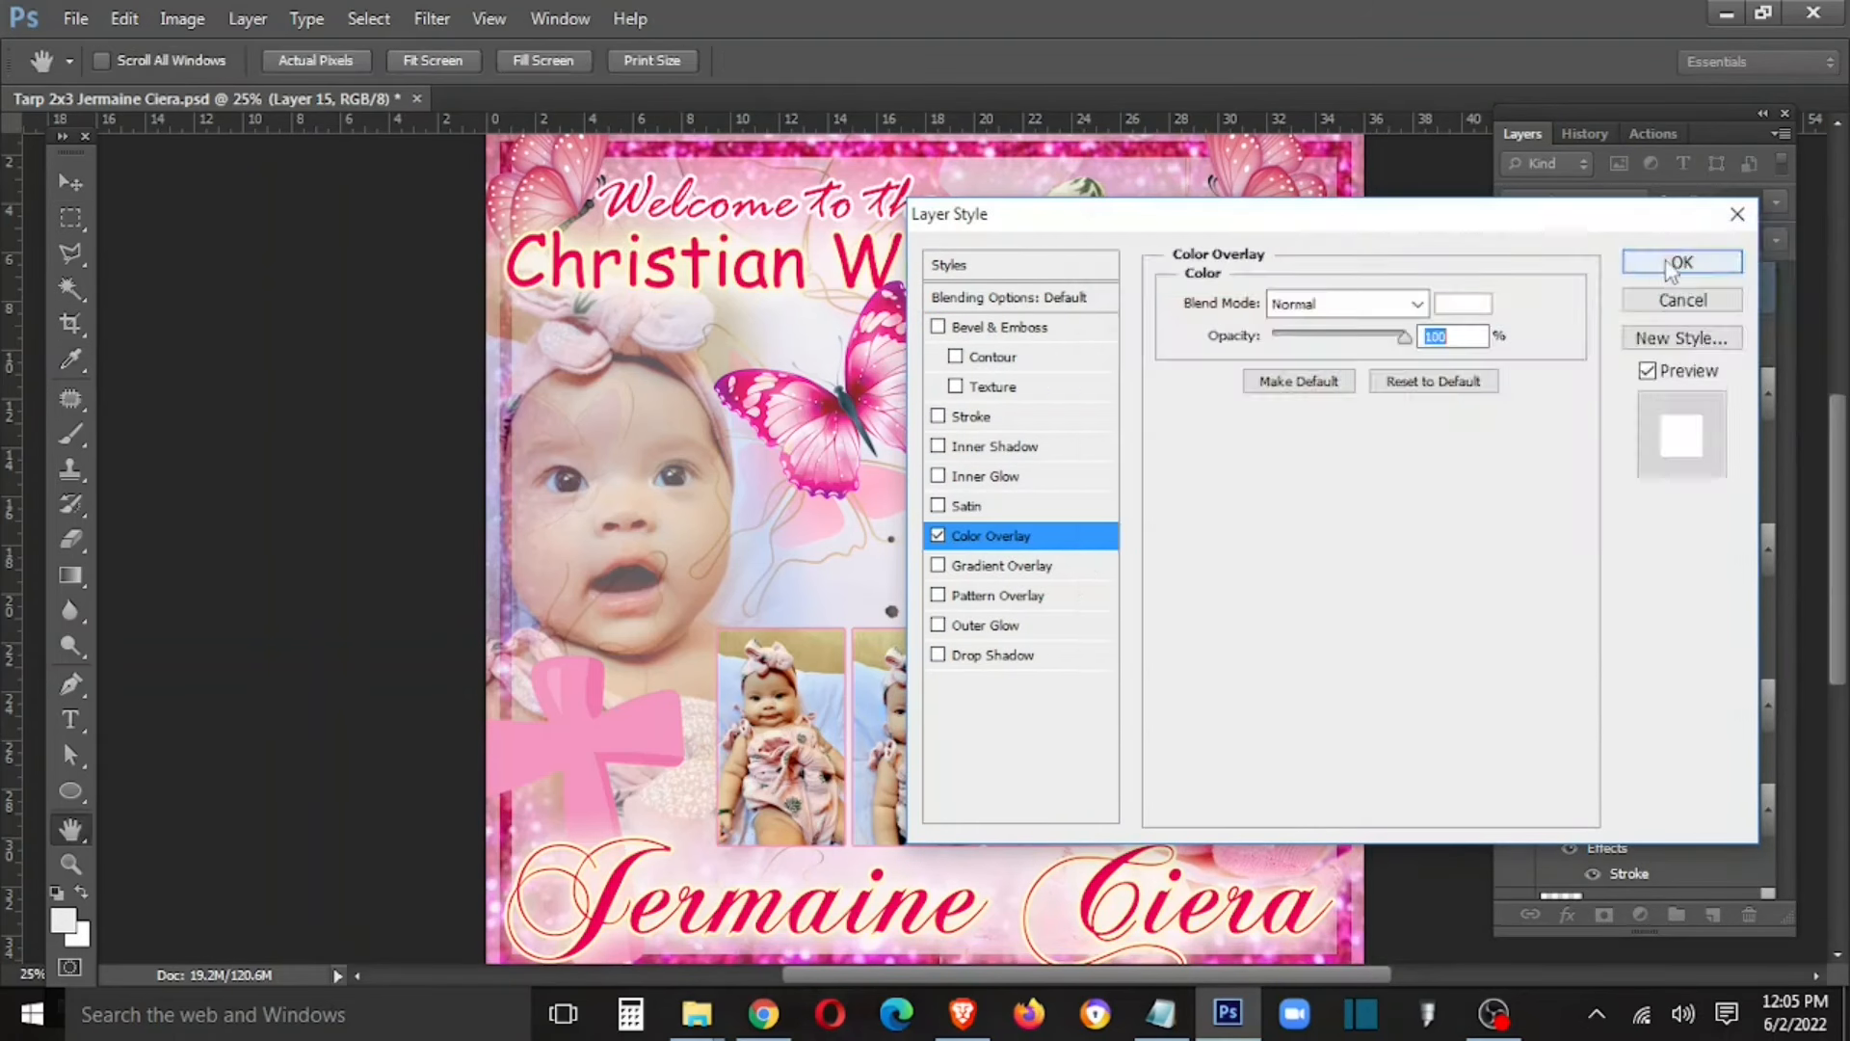
{"action": "left_click", "coordinate": [1677, 264]}
{"action": "key", "text": "ctrl+s"}
Step: Choose a soft round brush with 0% hardness for painting and reduce its size to 45 px
{"action": "key", "text": "b"}
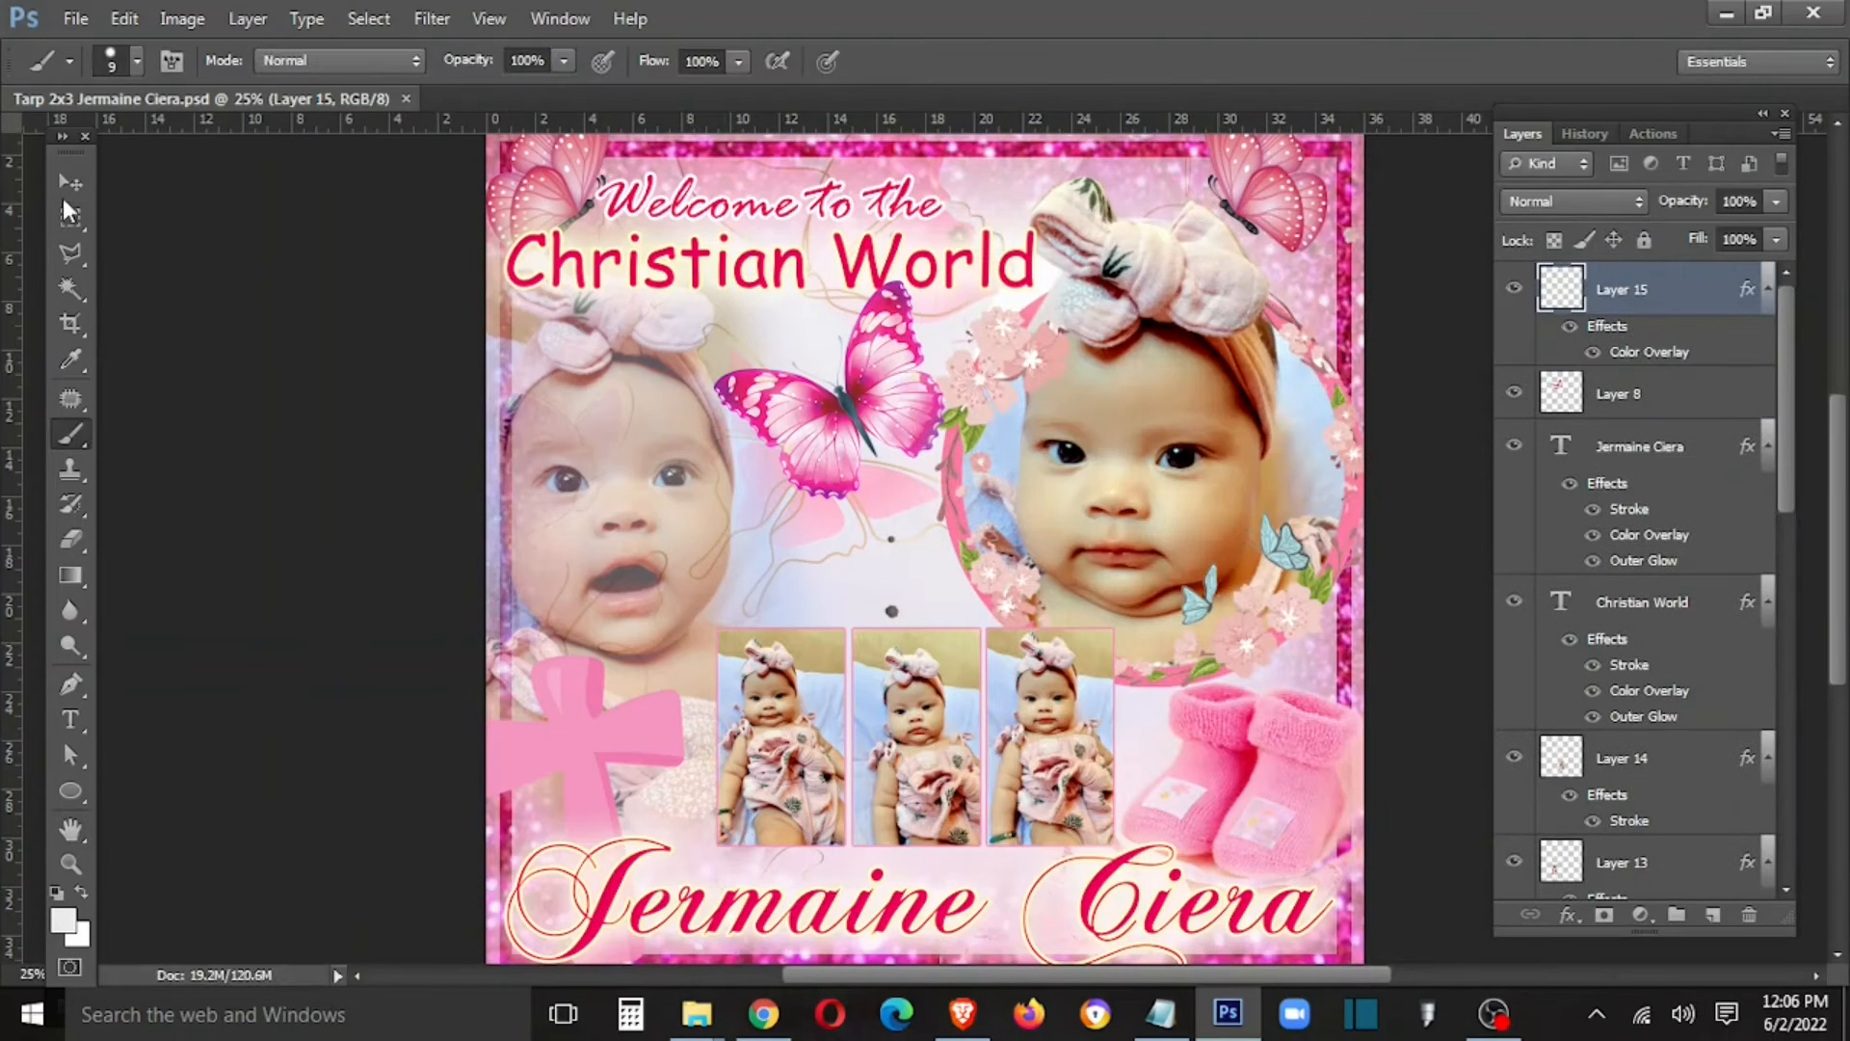
{"action": "right_click", "coordinate": [66, 437]}
{"action": "left_click", "coordinate": [67, 431]}
{"action": "left_click", "coordinate": [139, 61]}
{"action": "left_click", "coordinate": [348, 107]}
{"action": "left_click", "coordinate": [301, 306]}
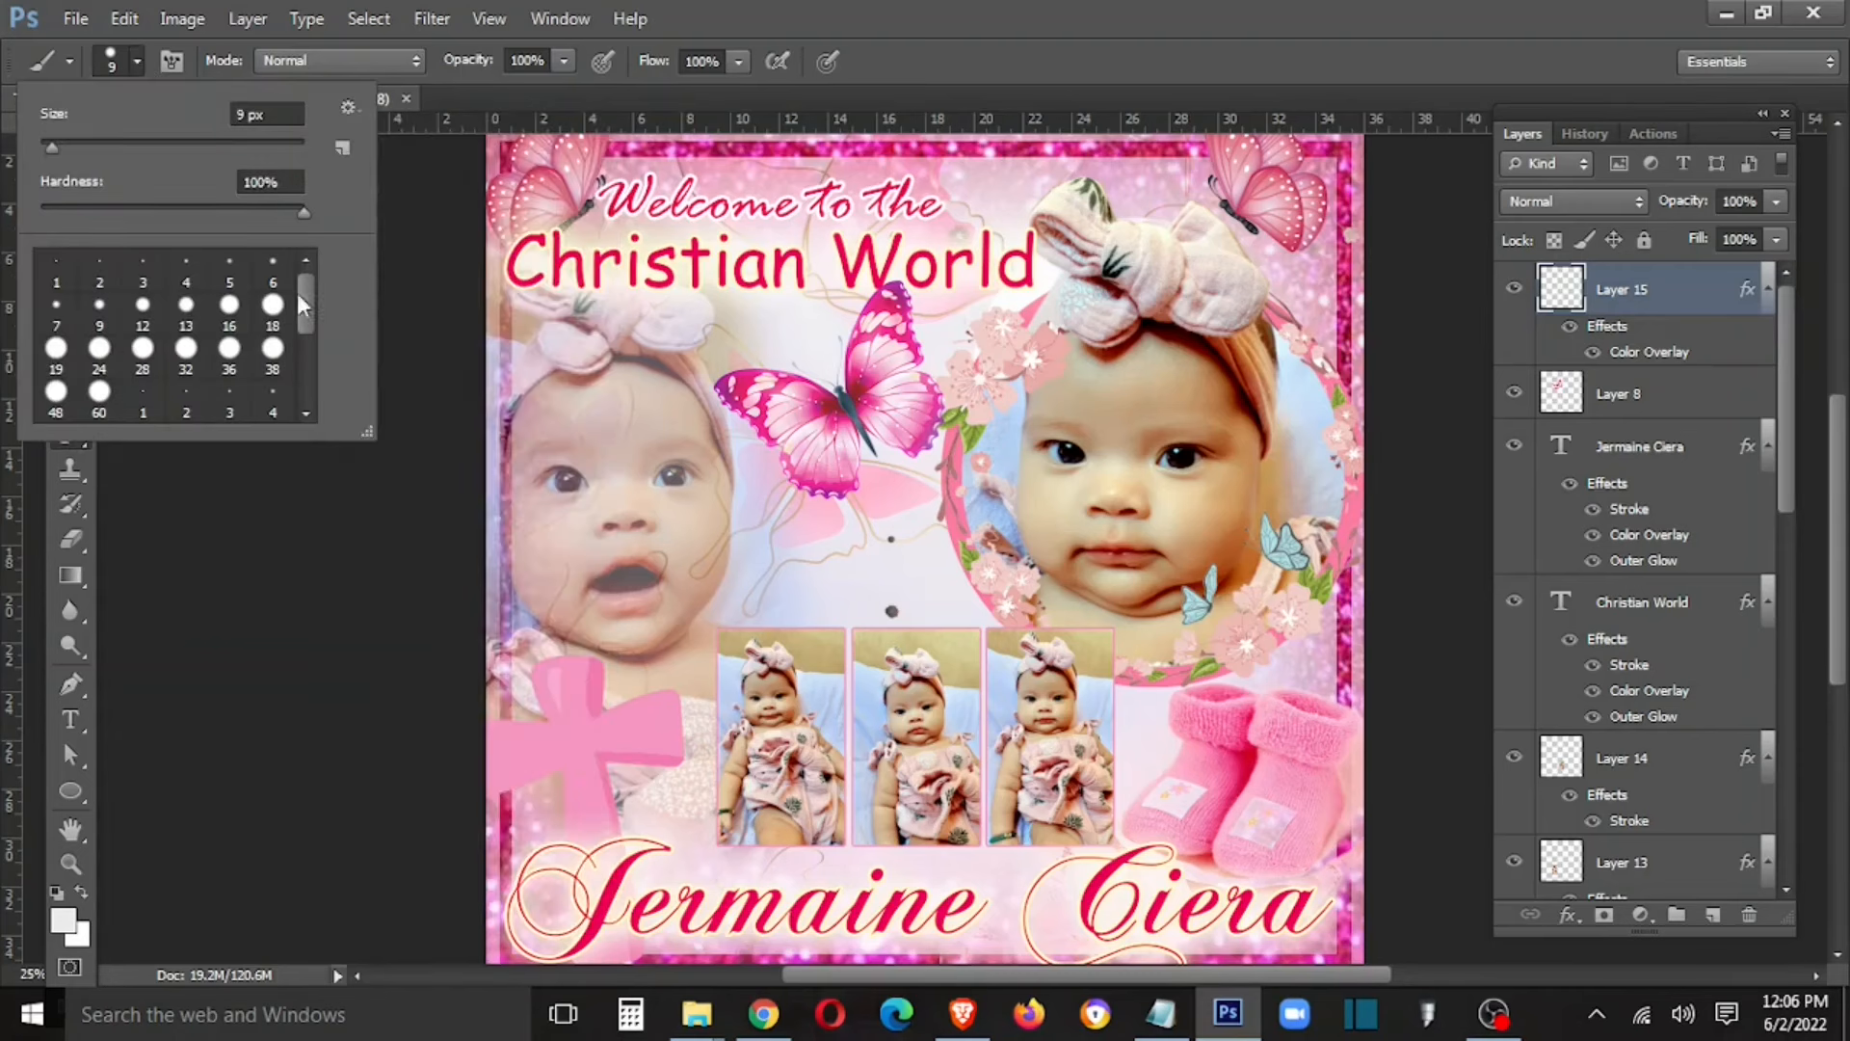
{"action": "left_click_drag", "start_coordinate": [300, 306], "coordinate": [305, 370]}
{"action": "left_click", "coordinate": [229, 355]}
{"action": "key", "text": "["}
{"action": "key", "text": "["}
{"action": "key", "text": "["}
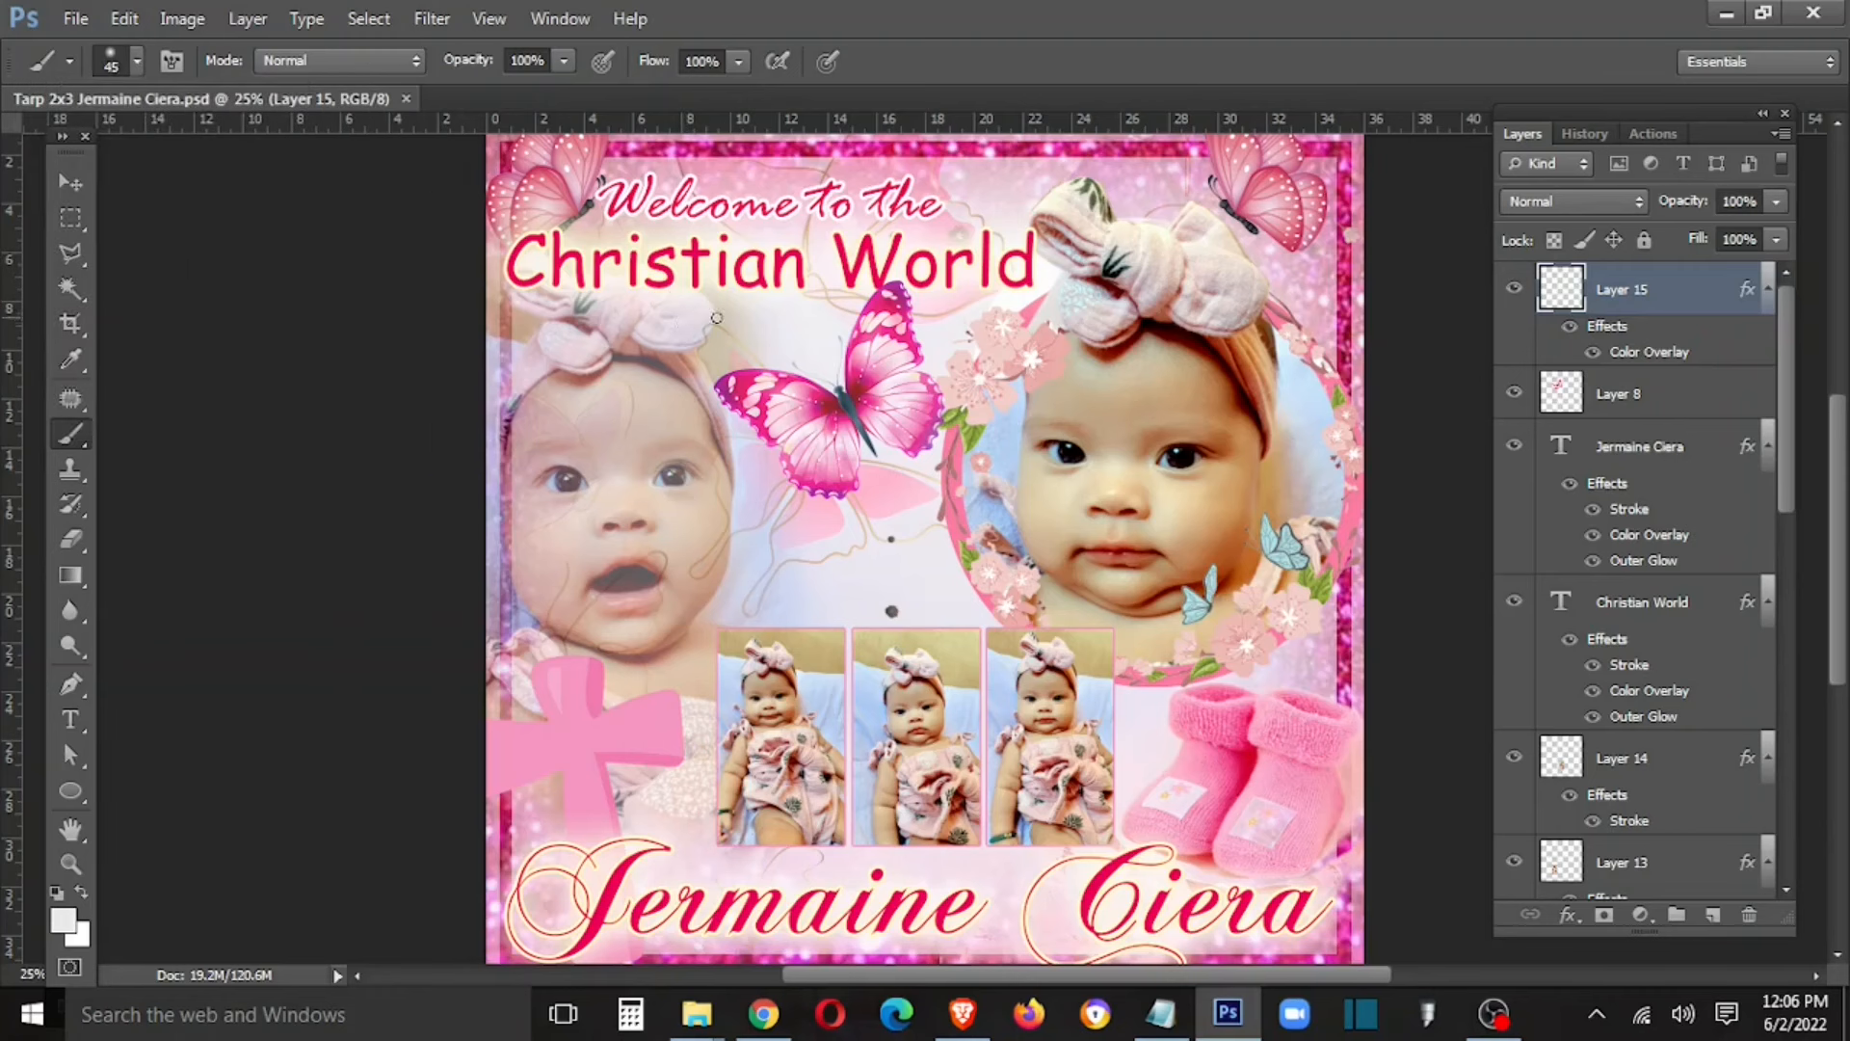
Step: Paint soft white glow spots along the top border, above the large framed baby photo
{"action": "key", "text": "bracketright"}
{"action": "left_click", "coordinate": [965, 205]}
{"action": "left_click_drag", "start_coordinate": [1036, 144], "coordinate": [1083, 140]}
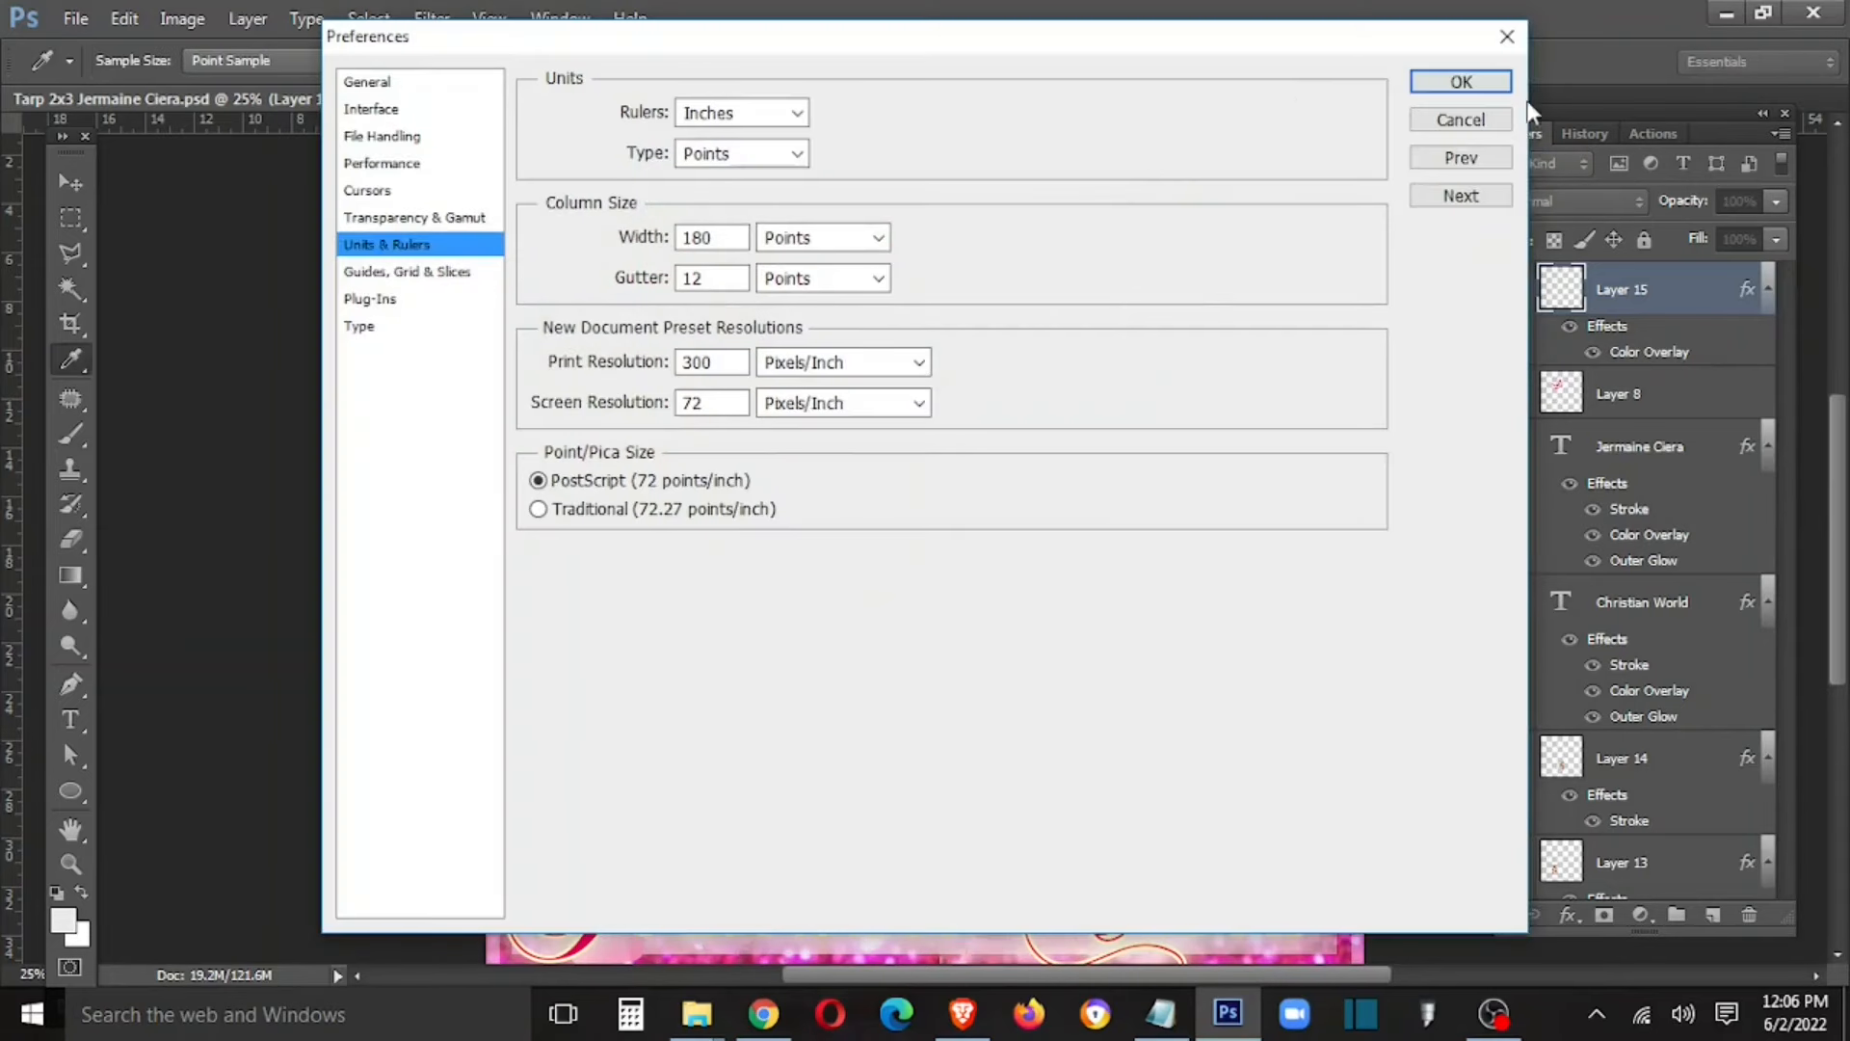
{"action": "left_click", "coordinate": [1499, 119]}
{"action": "left_click", "coordinate": [1129, 145]}
Step: Paint small soft white glow dots below the bright pink butterfly with a reduced brush
{"action": "key", "text": "bracketleft"}
{"action": "key", "text": "bracketleft"}
{"action": "key", "text": "bracketleft"}
{"action": "key", "text": "bracketleft"}
{"action": "key", "text": "bracketleft"}
{"action": "key", "text": "bracketleft"}
{"action": "key", "text": "bracketleft"}
{"action": "key", "text": "bracketleft"}
{"action": "key", "text": "bracketleft"}
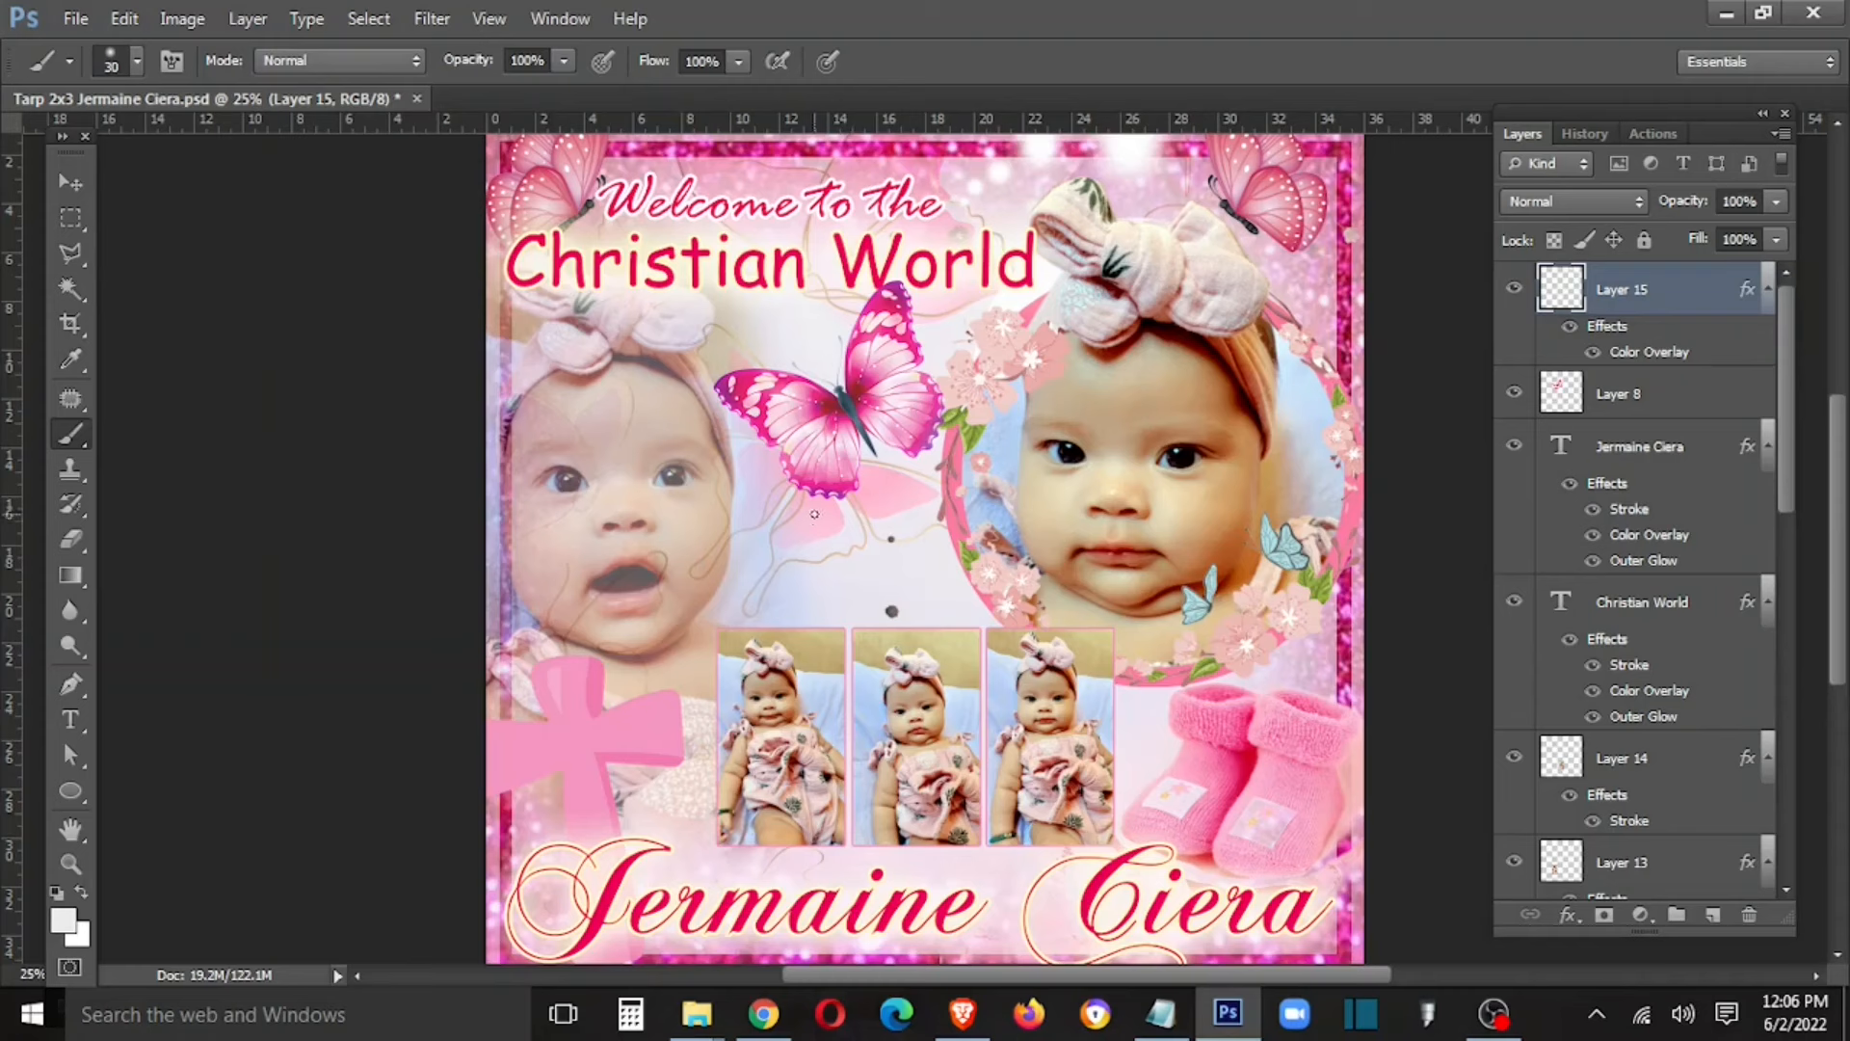
{"action": "key", "text": "bracketright"}
{"action": "key", "text": "bracketright"}
{"action": "key", "text": "bracketright"}
{"action": "left_click", "coordinate": [856, 549]}
{"action": "left_click_drag", "start_coordinate": [903, 555], "coordinate": [964, 547]}
{"action": "key", "text": "bracketleft"}
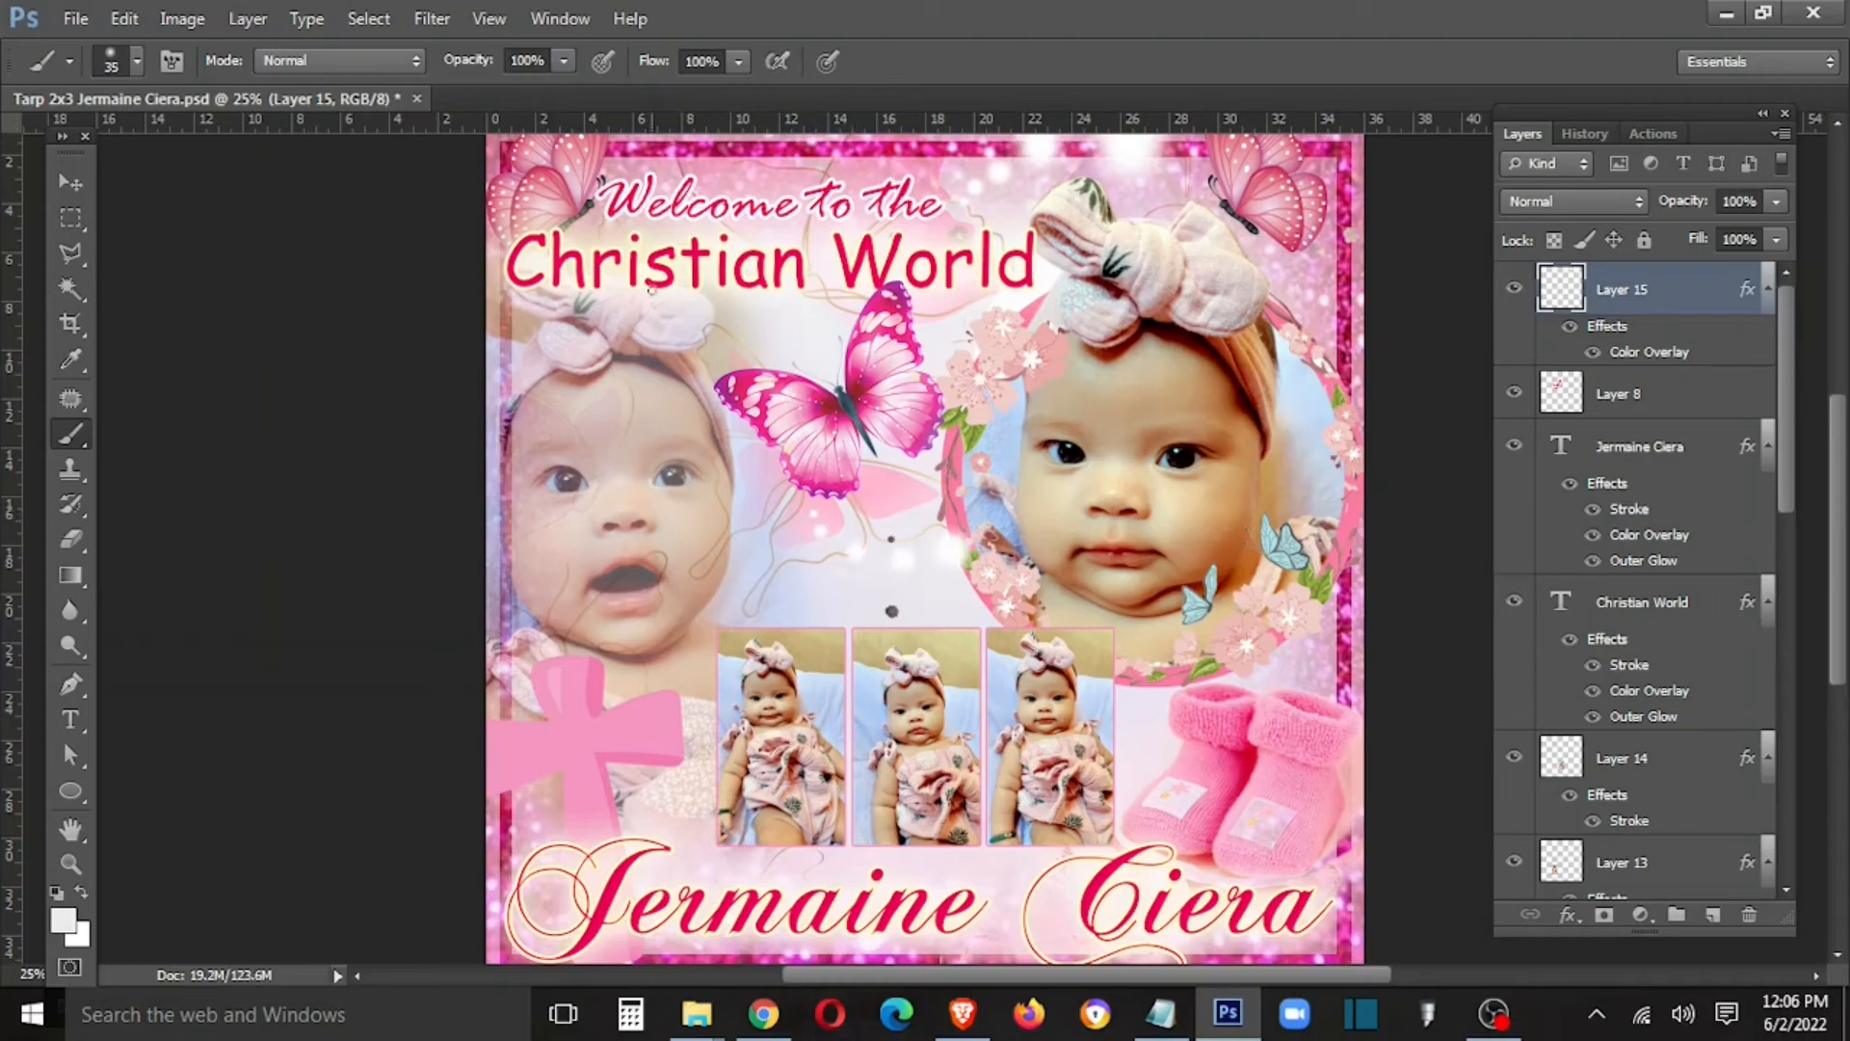
Step: Paint progressively larger soft white glow spots along the top border above the "Welcome to the" heading
{"action": "key", "text": "bracketright"}
{"action": "key", "text": "bracketright"}
{"action": "key", "text": "bracketright"}
{"action": "key", "text": "bracketright"}
{"action": "key", "text": "bracketright"}
{"action": "key", "text": "bracketright"}
{"action": "left_click", "coordinate": [747, 167]}
{"action": "key", "text": "bracketright"}
{"action": "key", "text": "bracketright"}
{"action": "key", "text": "bracketright"}
{"action": "left_click", "coordinate": [716, 148]}
{"action": "key", "text": "bracketright"}
{"action": "key", "text": "bracketright"}
{"action": "key", "text": "bracketright"}
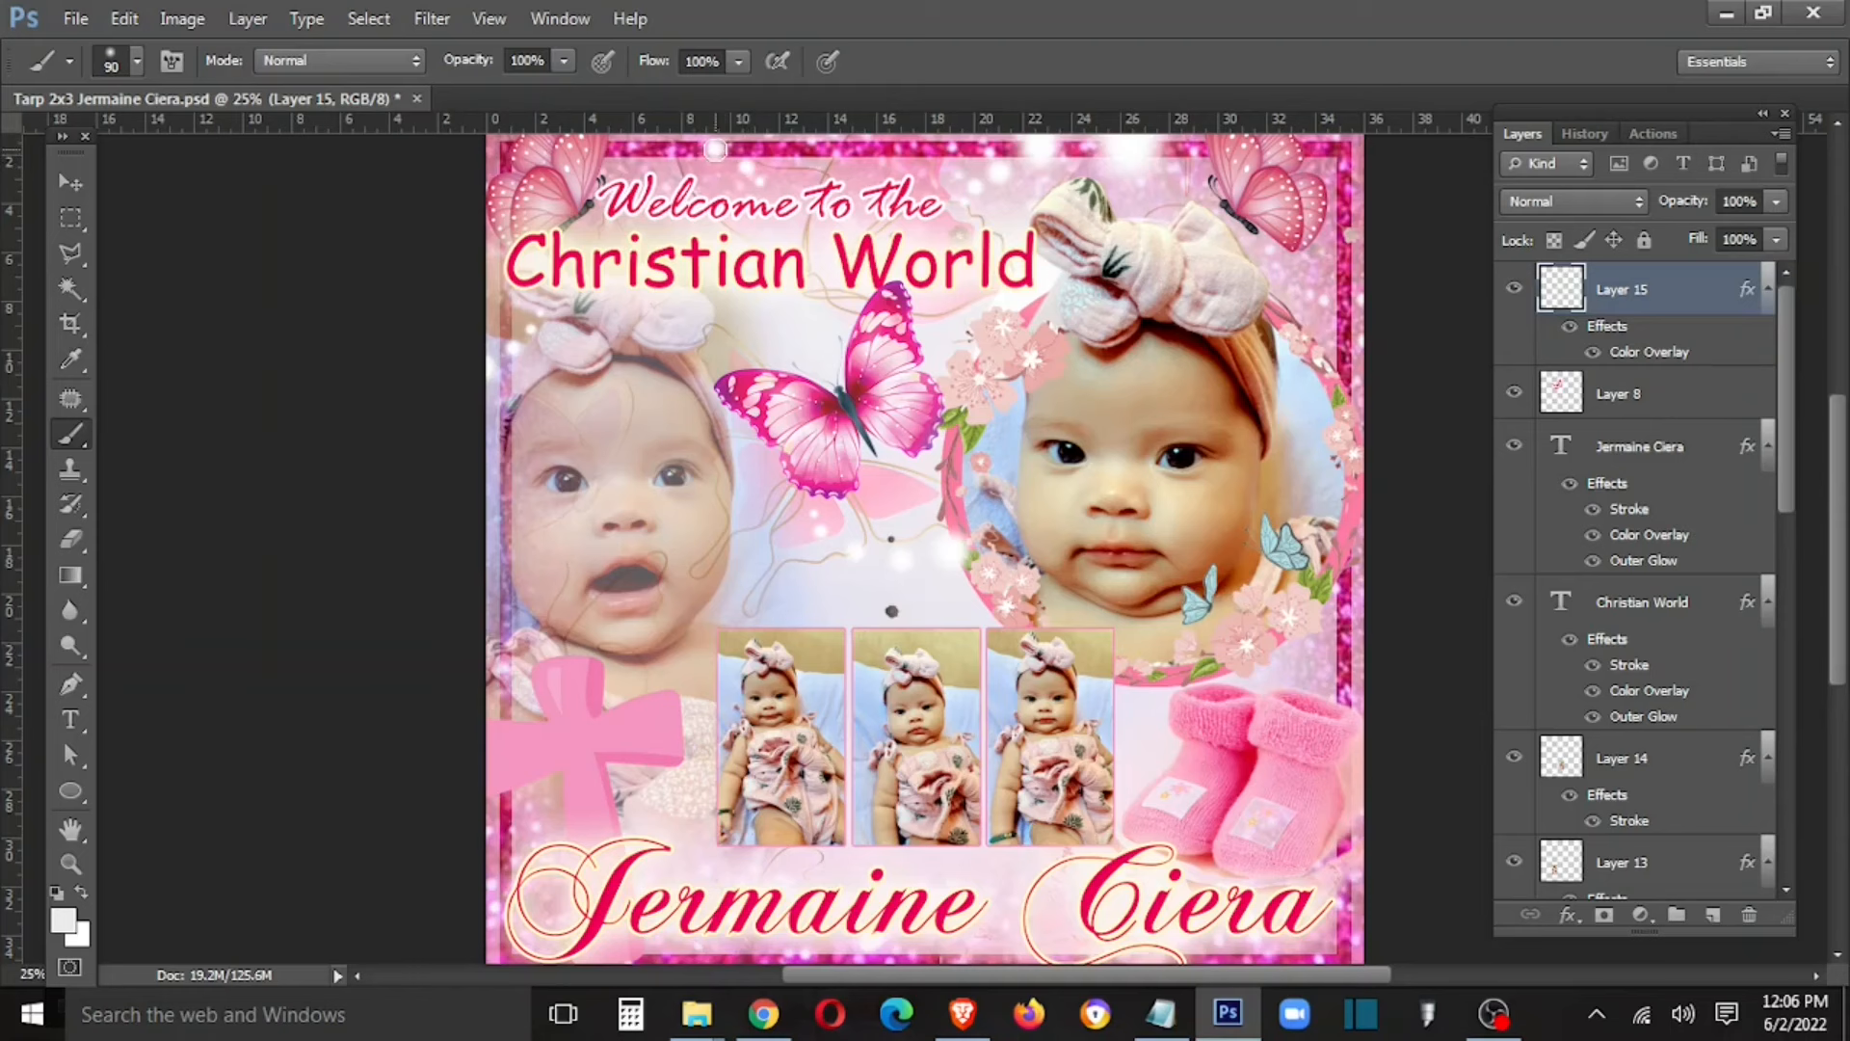
{"action": "left_click", "coordinate": [668, 142]}
Step: Paint soft white glow spots of growing size along the bottom border beneath the baby's name
{"action": "key", "text": "bracketleft"}
{"action": "key", "text": "bracketleft"}
{"action": "key", "text": "bracketleft"}
{"action": "key", "text": "bracketleft"}
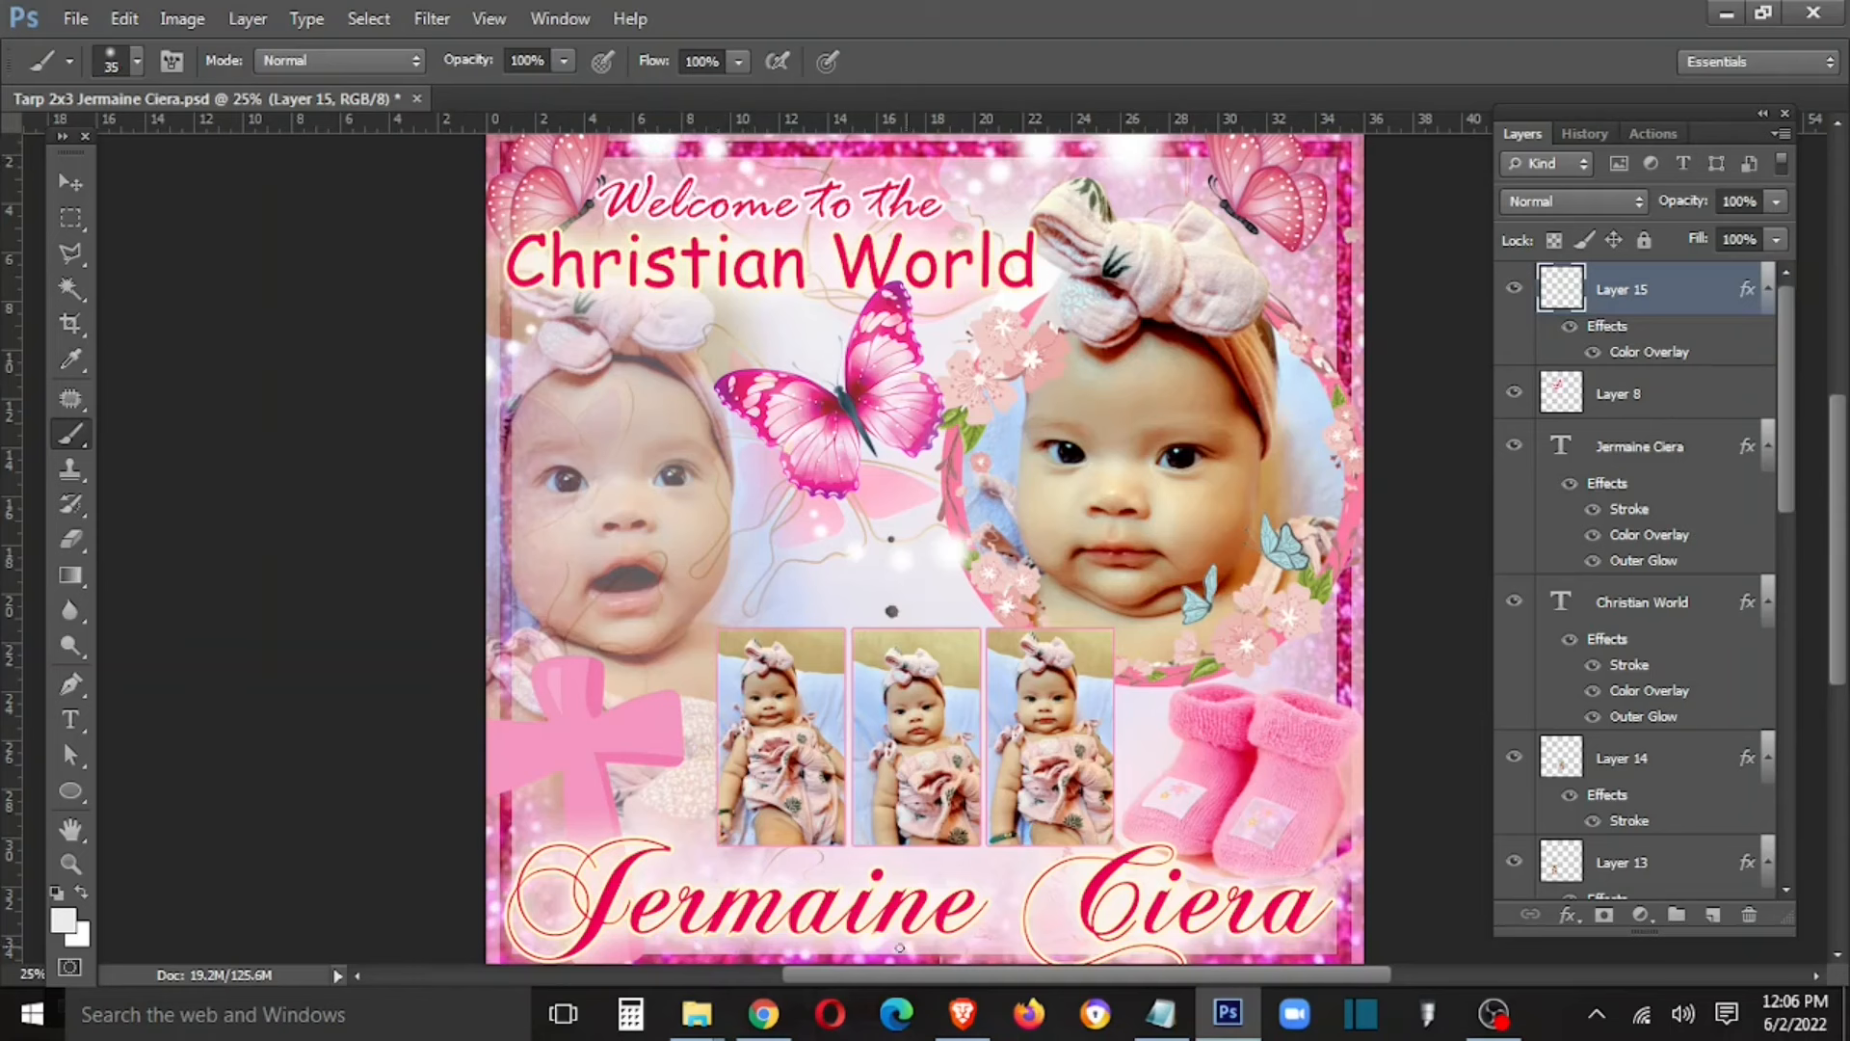
{"action": "key", "text": "bracketright"}
{"action": "scroll", "coordinate": [856, 959], "scroll_direction": "down", "scroll_amount": 2}
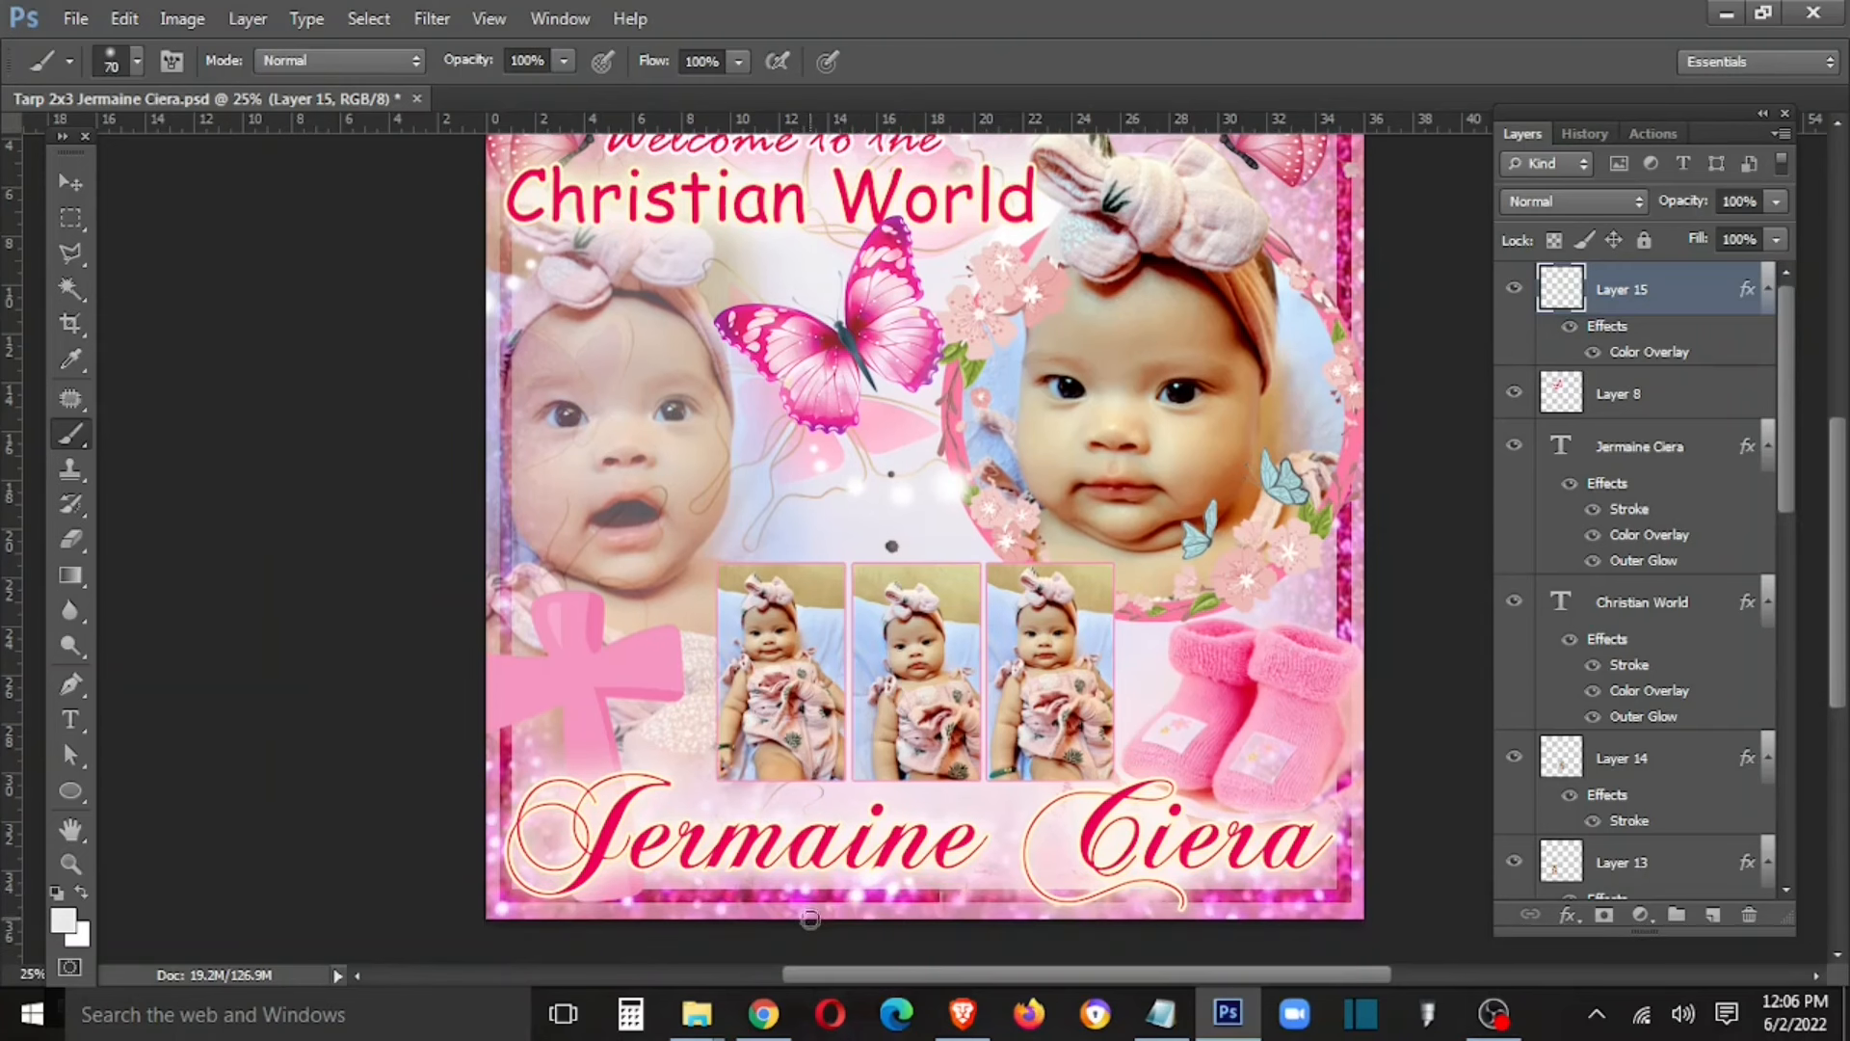
{"action": "left_click", "coordinate": [810, 918]}
{"action": "key", "text": "bracketright"}
{"action": "key", "text": "bracketright"}
{"action": "key", "text": "bracketright"}
{"action": "key", "text": "bracketright"}
{"action": "key", "text": "bracketright"}
{"action": "key", "text": "bracketright"}
{"action": "left_click", "coordinate": [750, 918]}
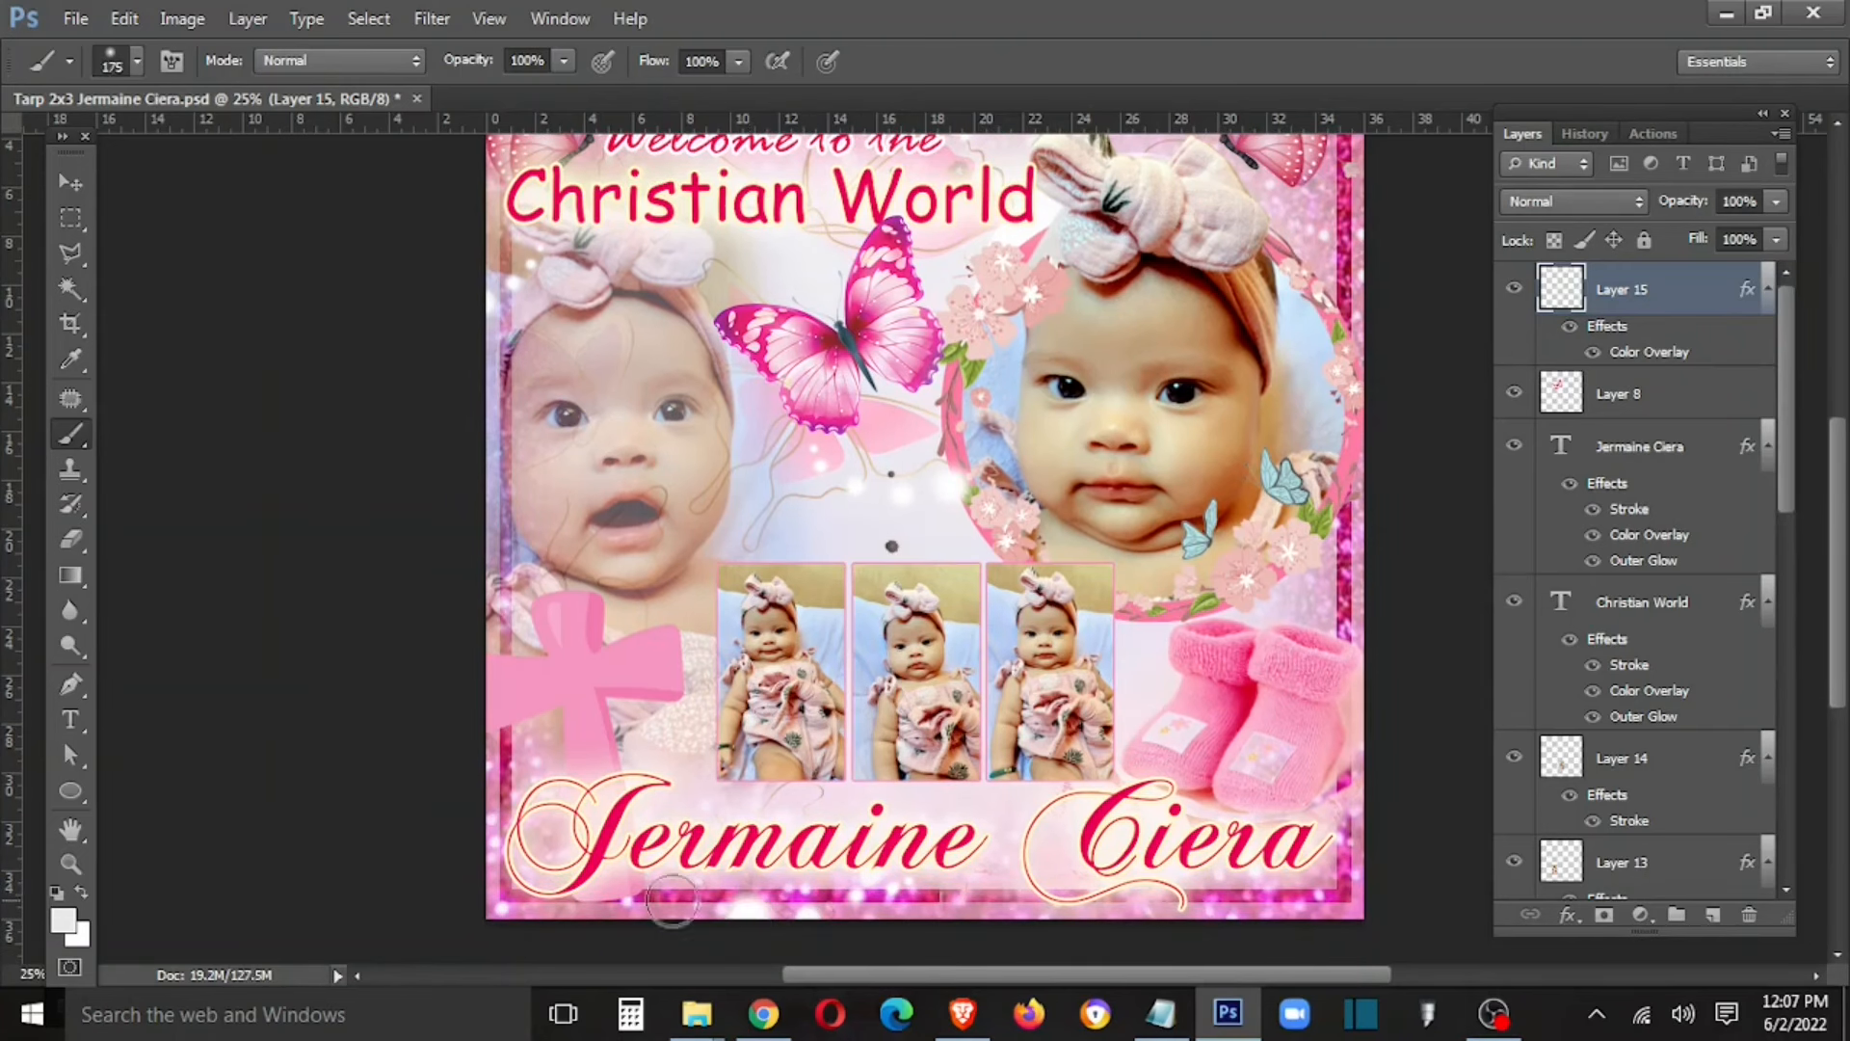
{"action": "left_click", "coordinate": [652, 910]}
{"action": "key", "text": "bracketleft"}
{"action": "key", "text": "bracketleft"}
{"action": "key", "text": "bracketleft"}
{"action": "key", "text": "bracketleft"}
{"action": "key", "text": "bracketleft"}
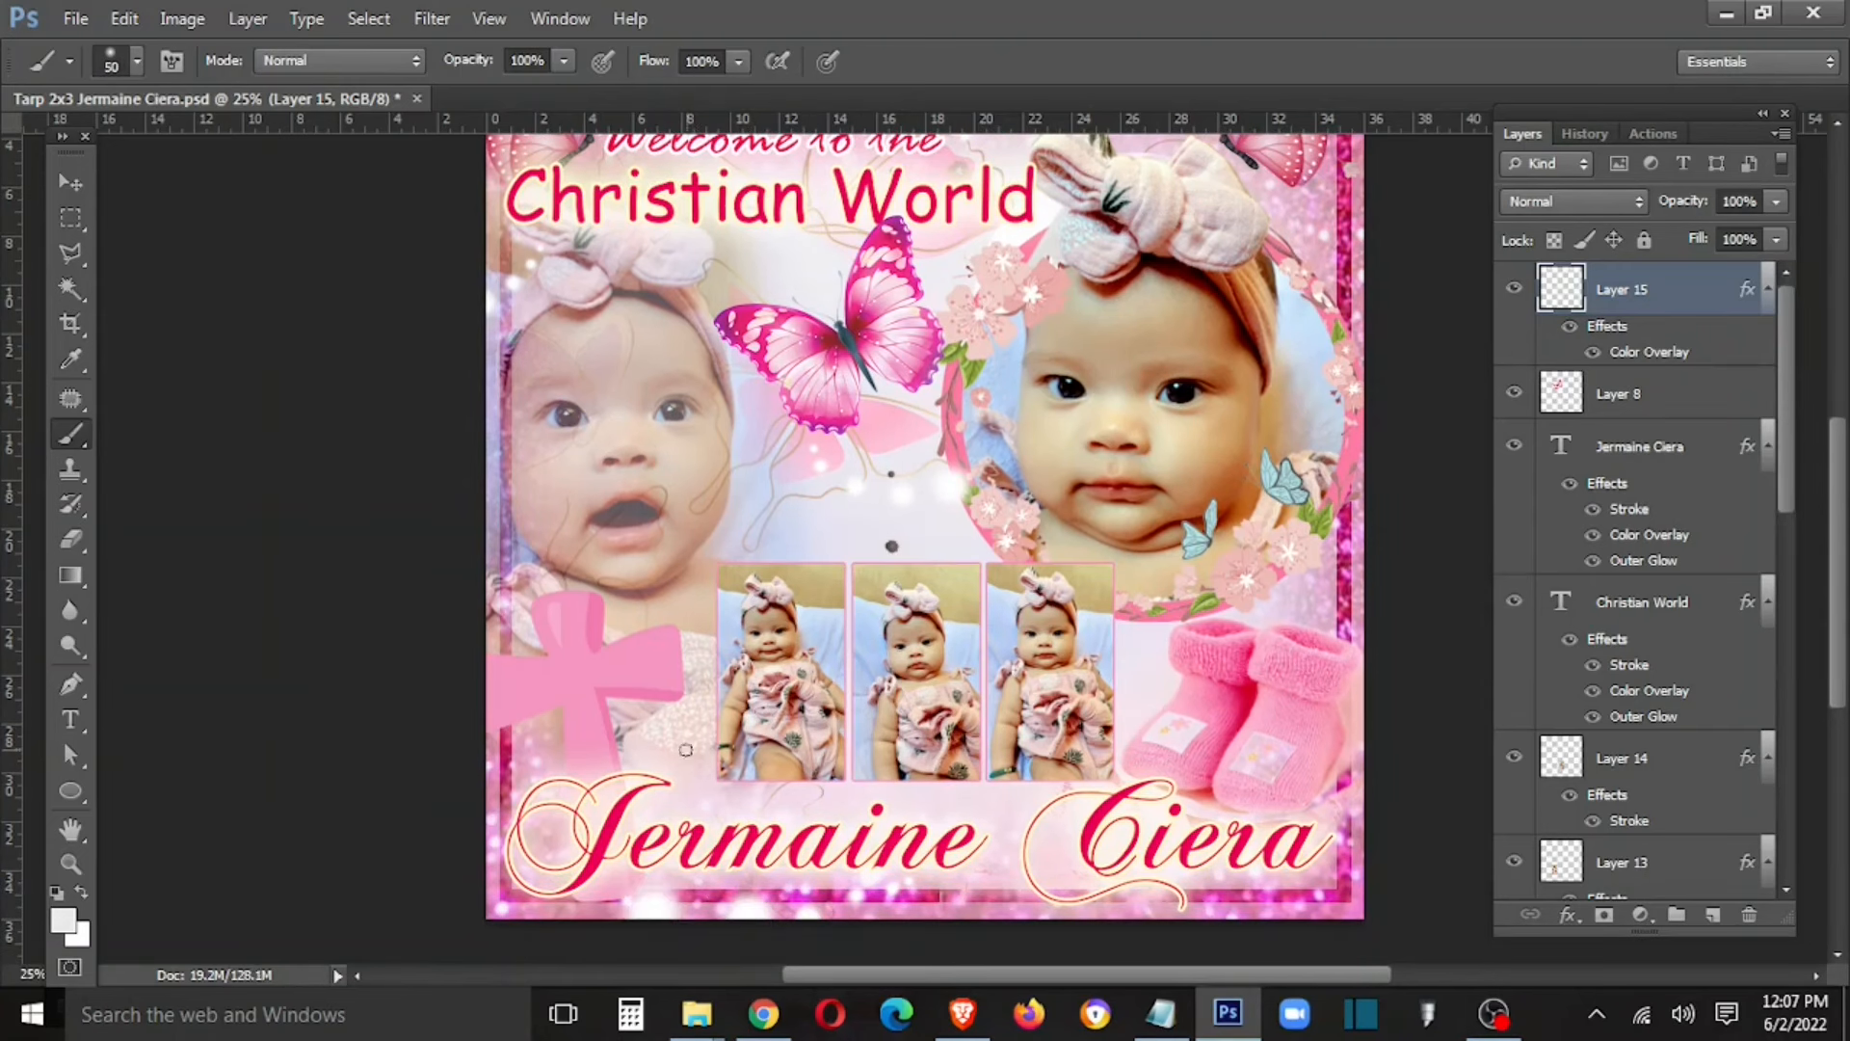
Step: Replace the brush set with Assorted Brushes, choose the 50 px sparkle brush, and enlarge it to 175 px
{"action": "scroll", "coordinate": [686, 749], "scroll_direction": "up", "scroll_amount": 3}
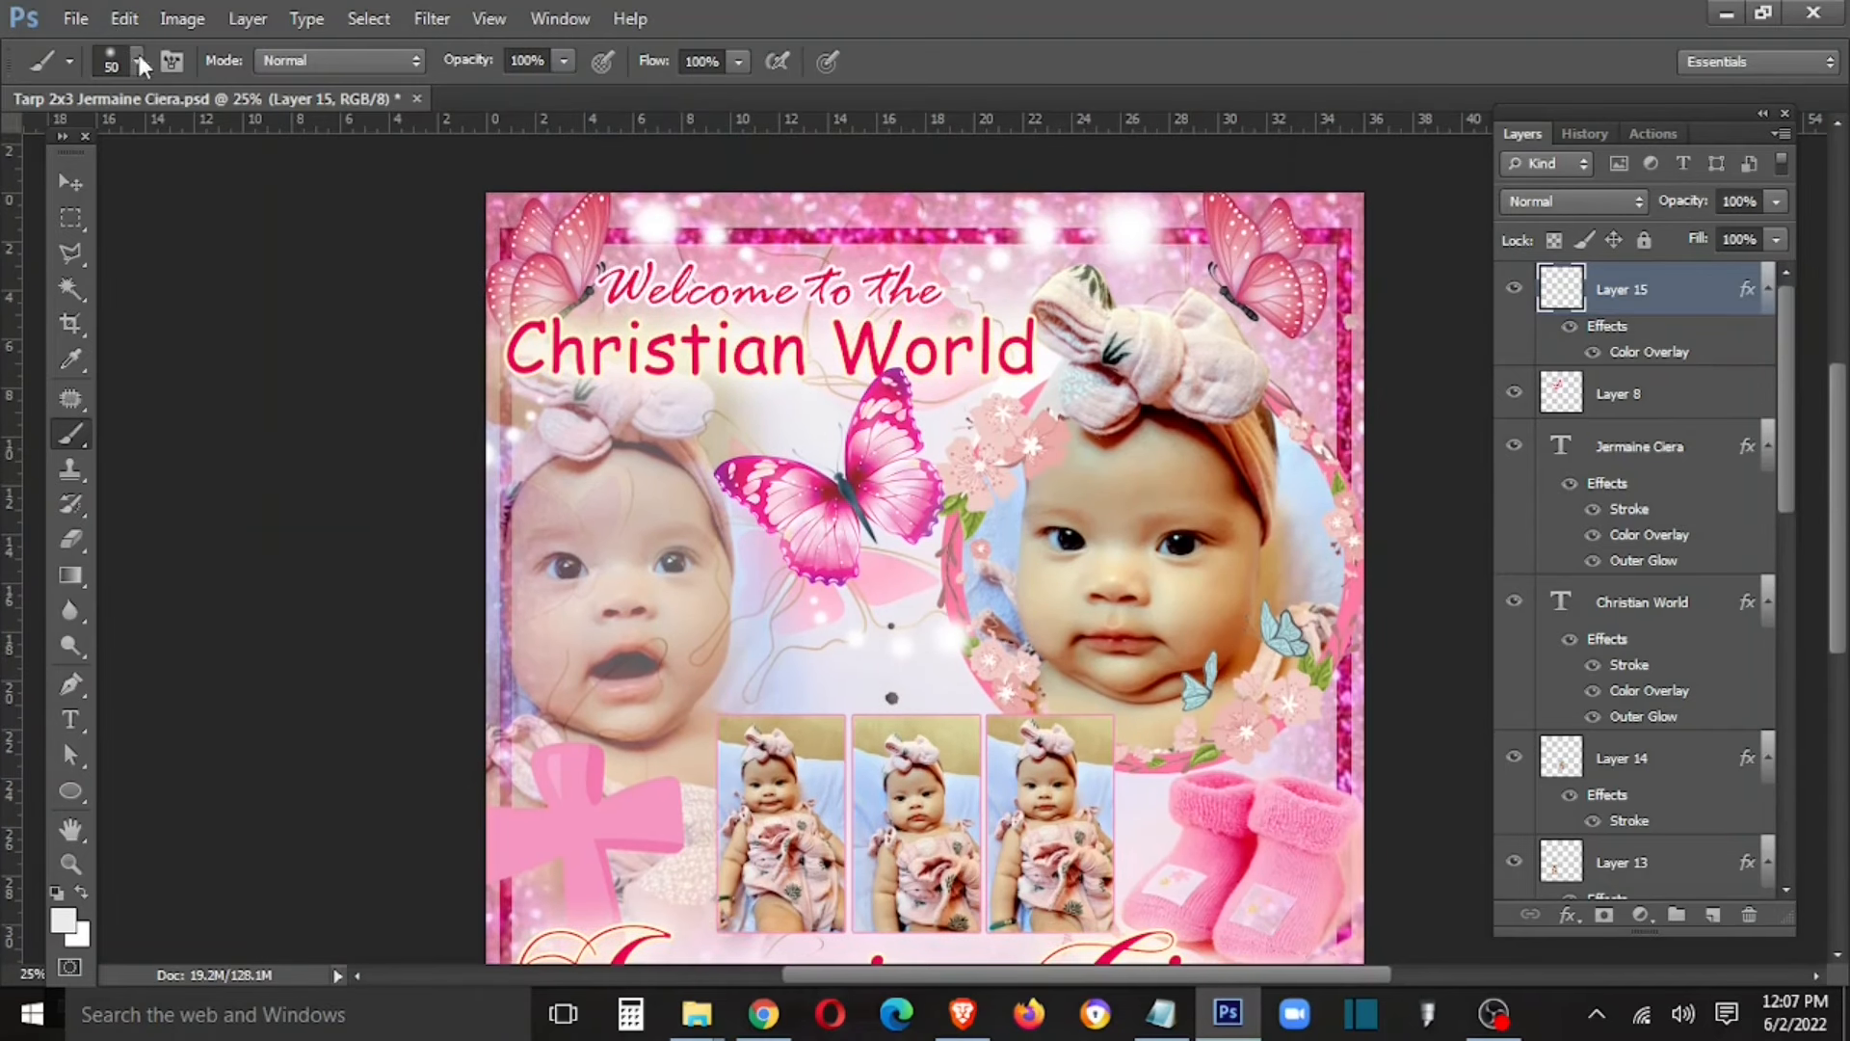
{"action": "left_click", "coordinate": [138, 62]}
{"action": "left_click", "coordinate": [347, 107]}
{"action": "left_click", "coordinate": [463, 550]}
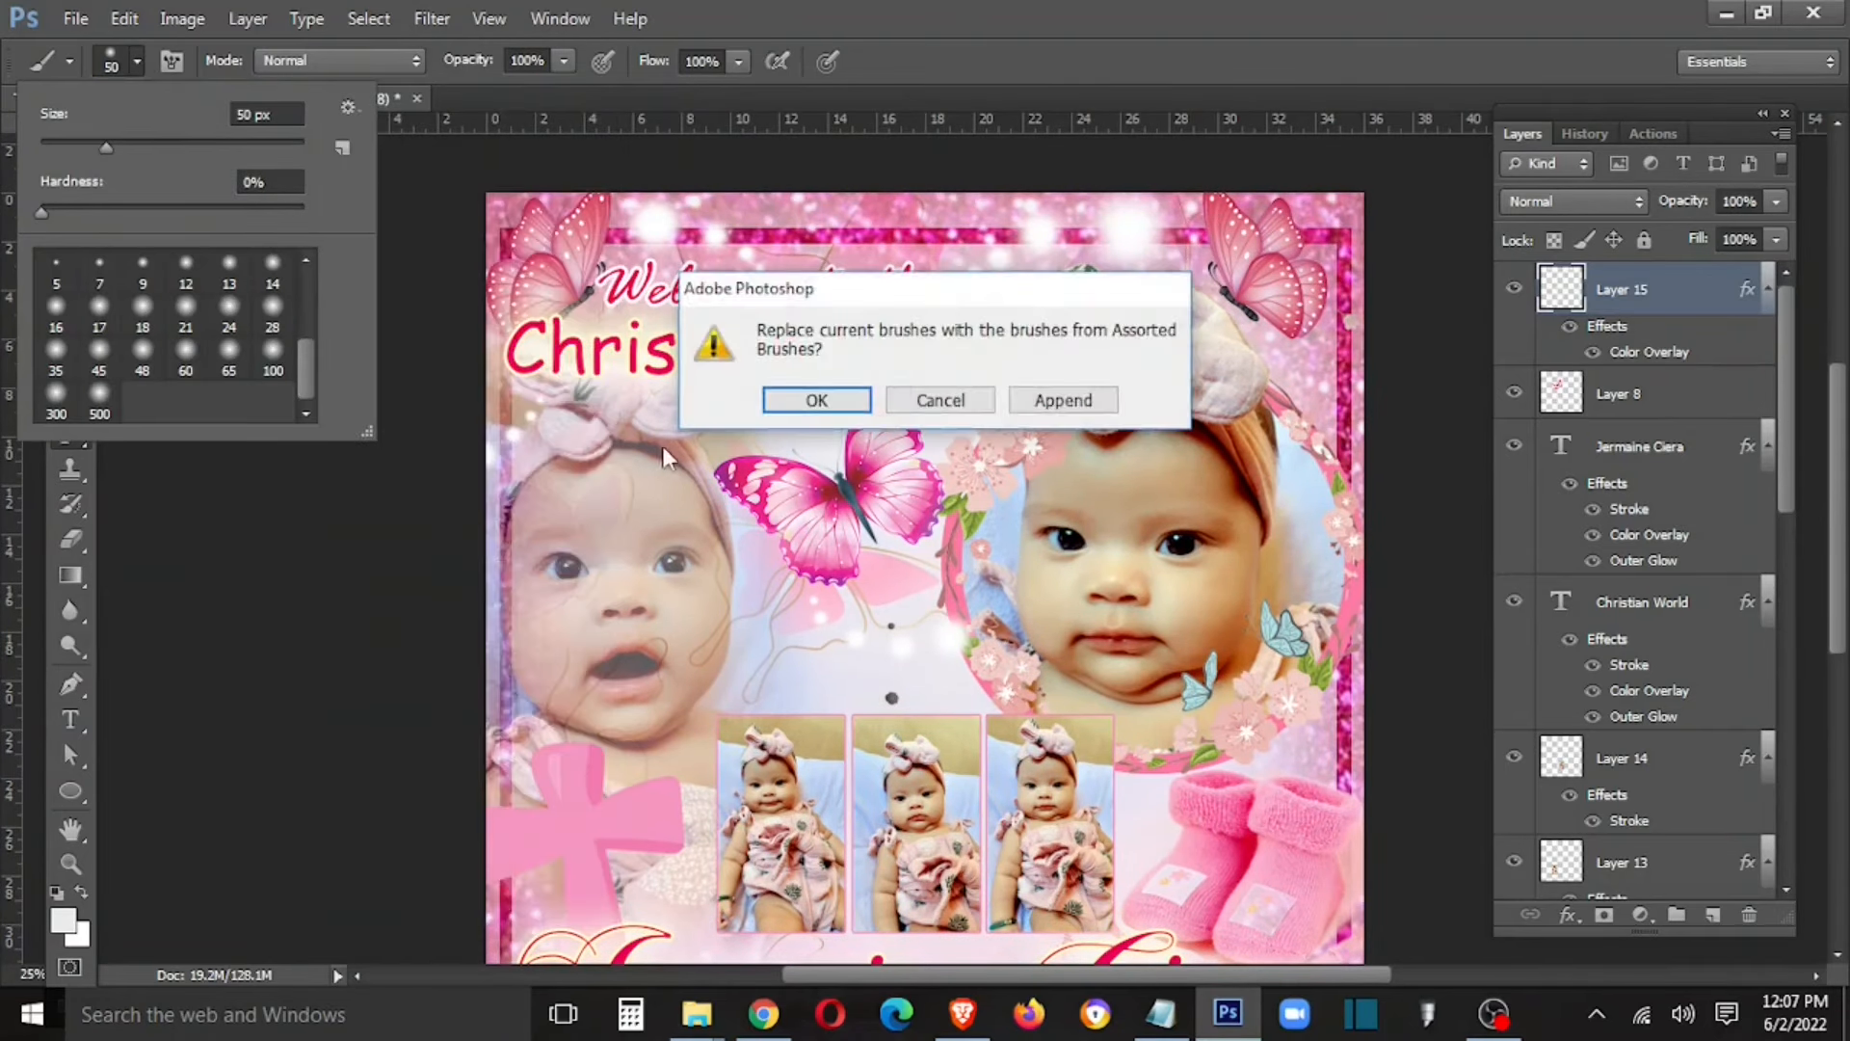
{"action": "left_click", "coordinate": [866, 400]}
{"action": "left_click", "coordinate": [55, 355]}
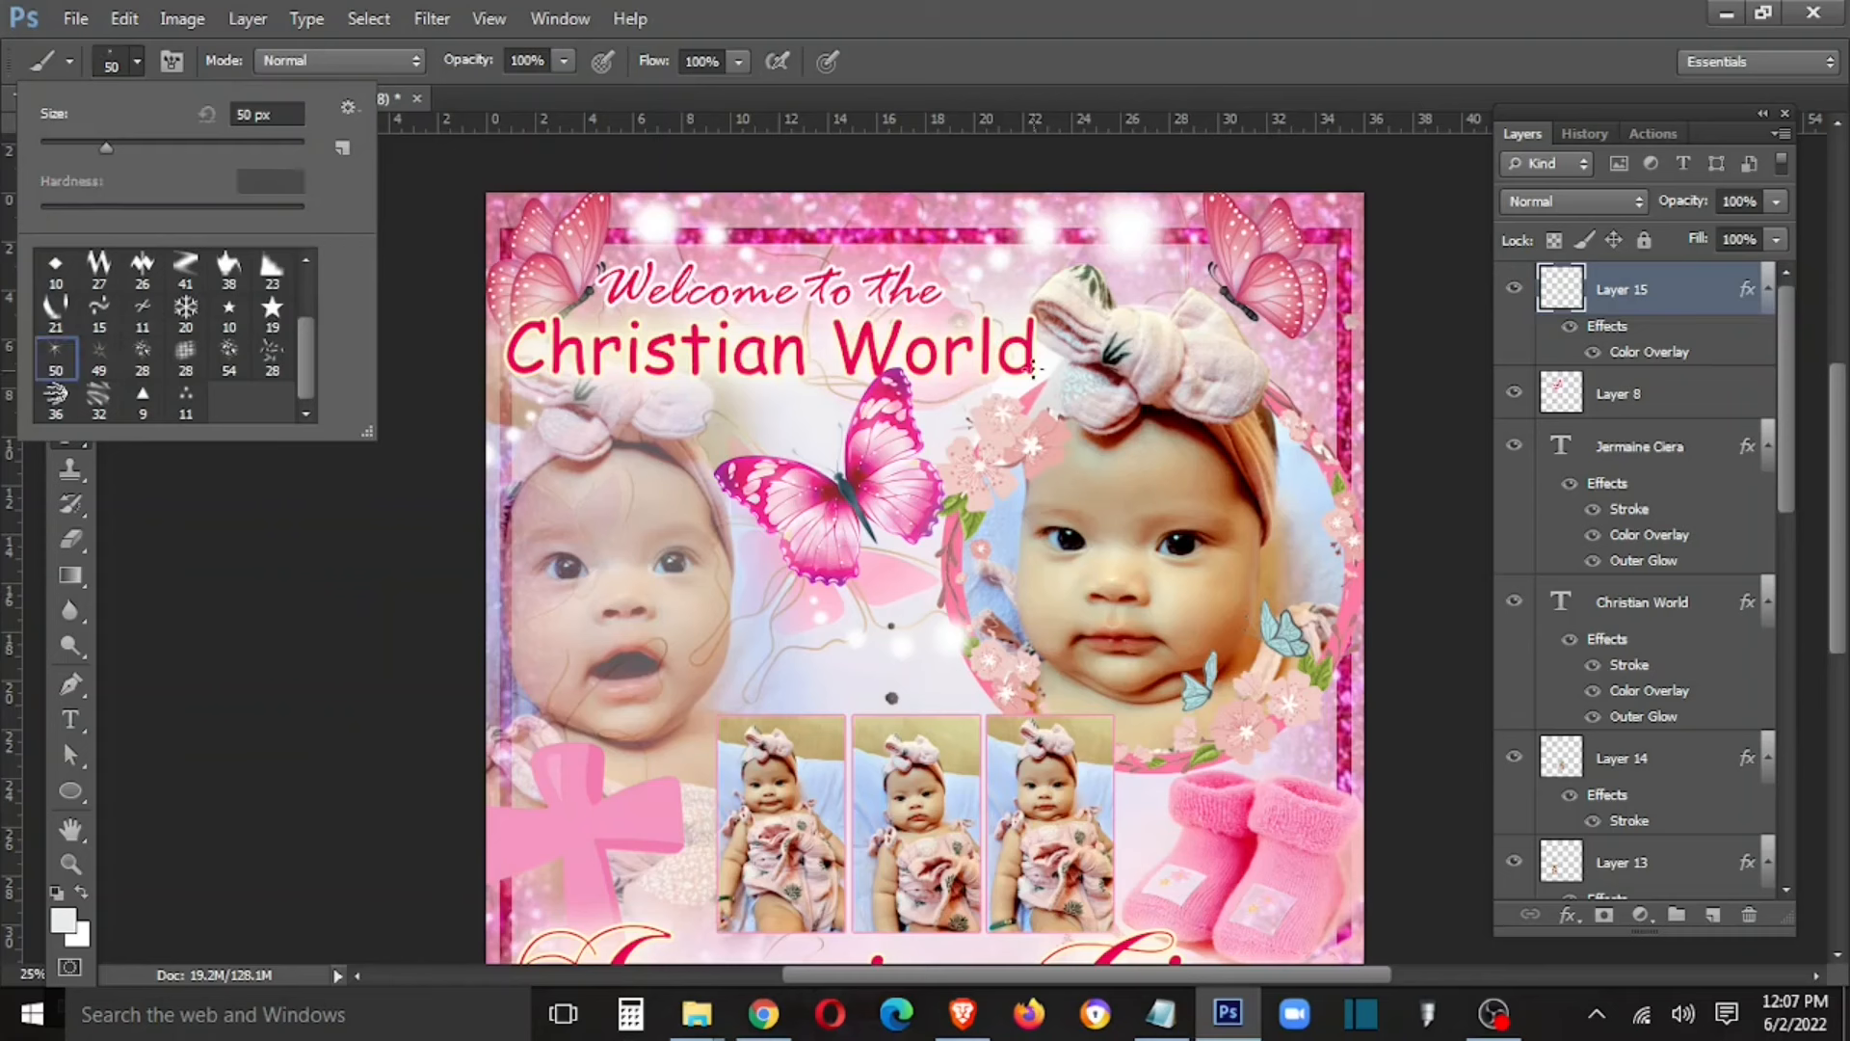
{"action": "key", "text": "bracketright"}
{"action": "key", "text": "bracketright"}
{"action": "key", "text": "bracketright"}
{"action": "key", "text": "bracketright"}
{"action": "key", "text": "bracketright"}
{"action": "key", "text": "bracketright"}
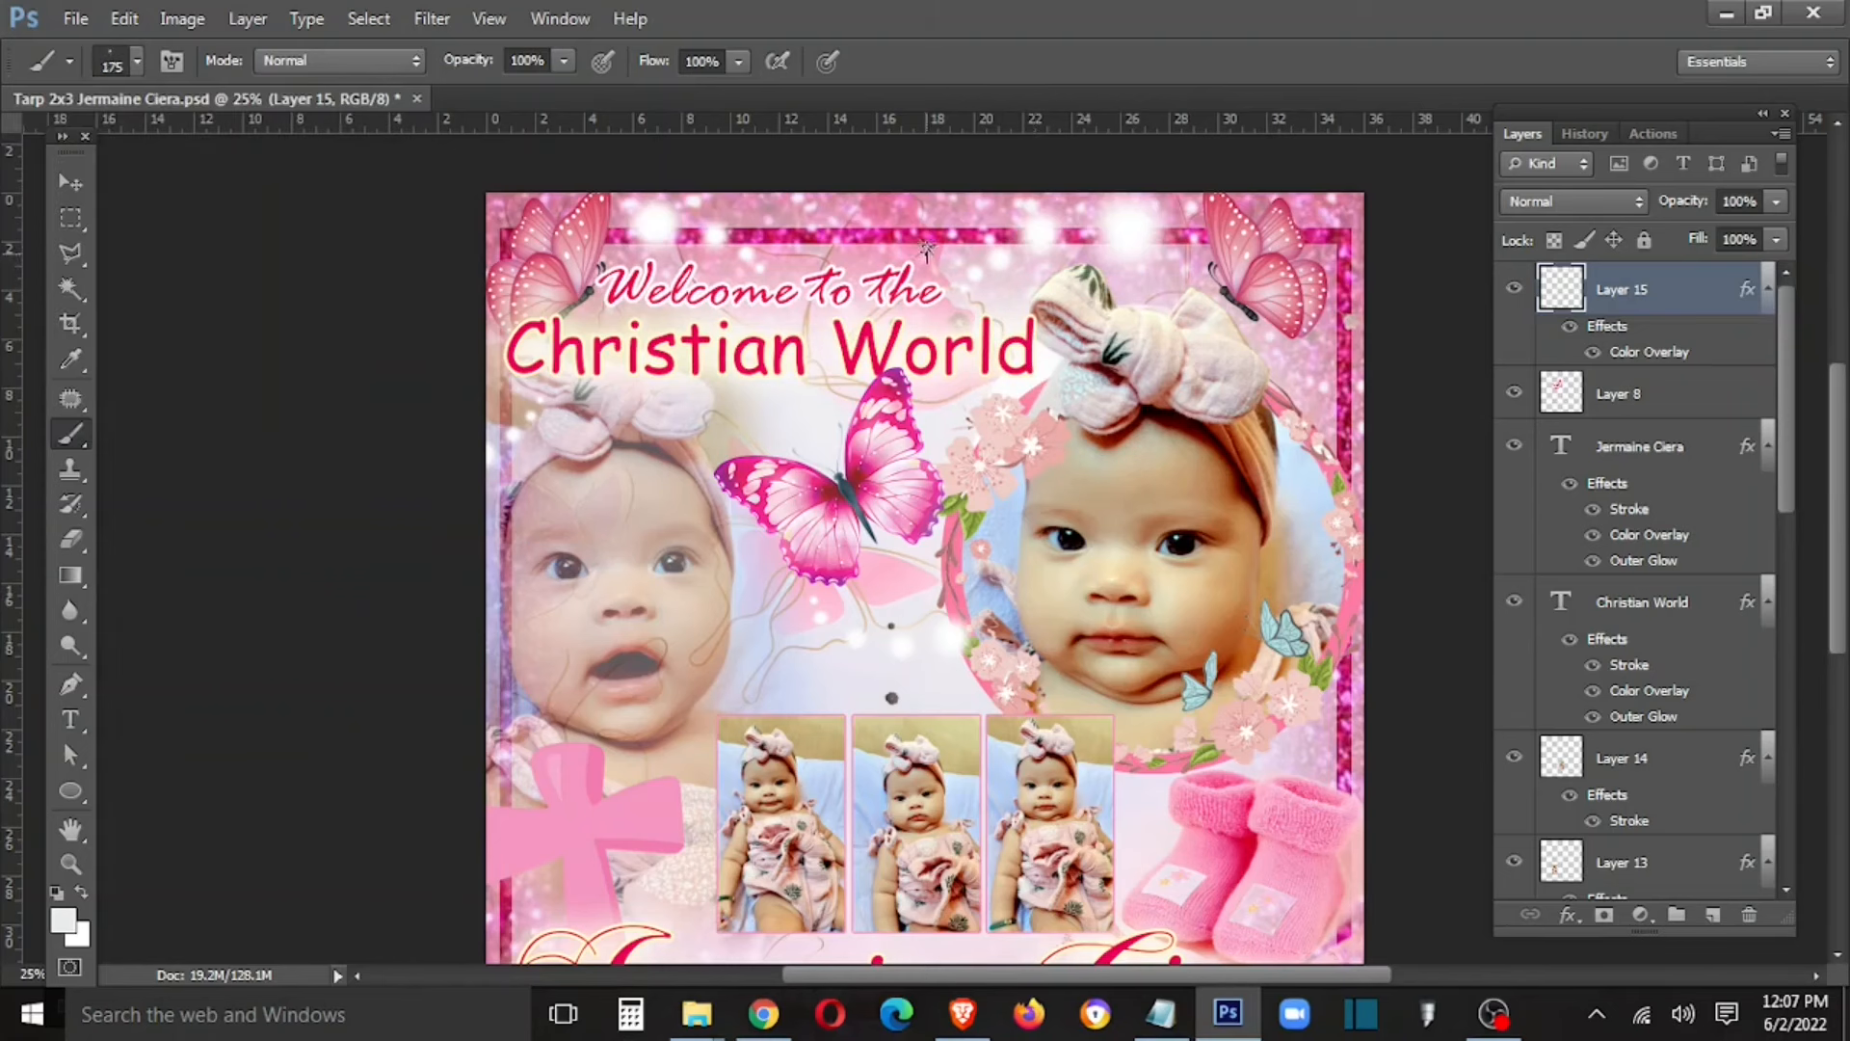
Step: Paint white sparkles on the top border, above the bright pink butterfly's left wing, and beside the upper-left butterfly, enlarging the brush from 200 px
{"action": "key", "text": "bracketleft"}
{"action": "key", "text": "bracketleft"}
{"action": "key", "text": "bracketleft"}
{"action": "key", "text": "bracketright"}
{"action": "key", "text": "bracketright"}
{"action": "key", "text": "bracketright"}
{"action": "left_click", "coordinate": [747, 410]}
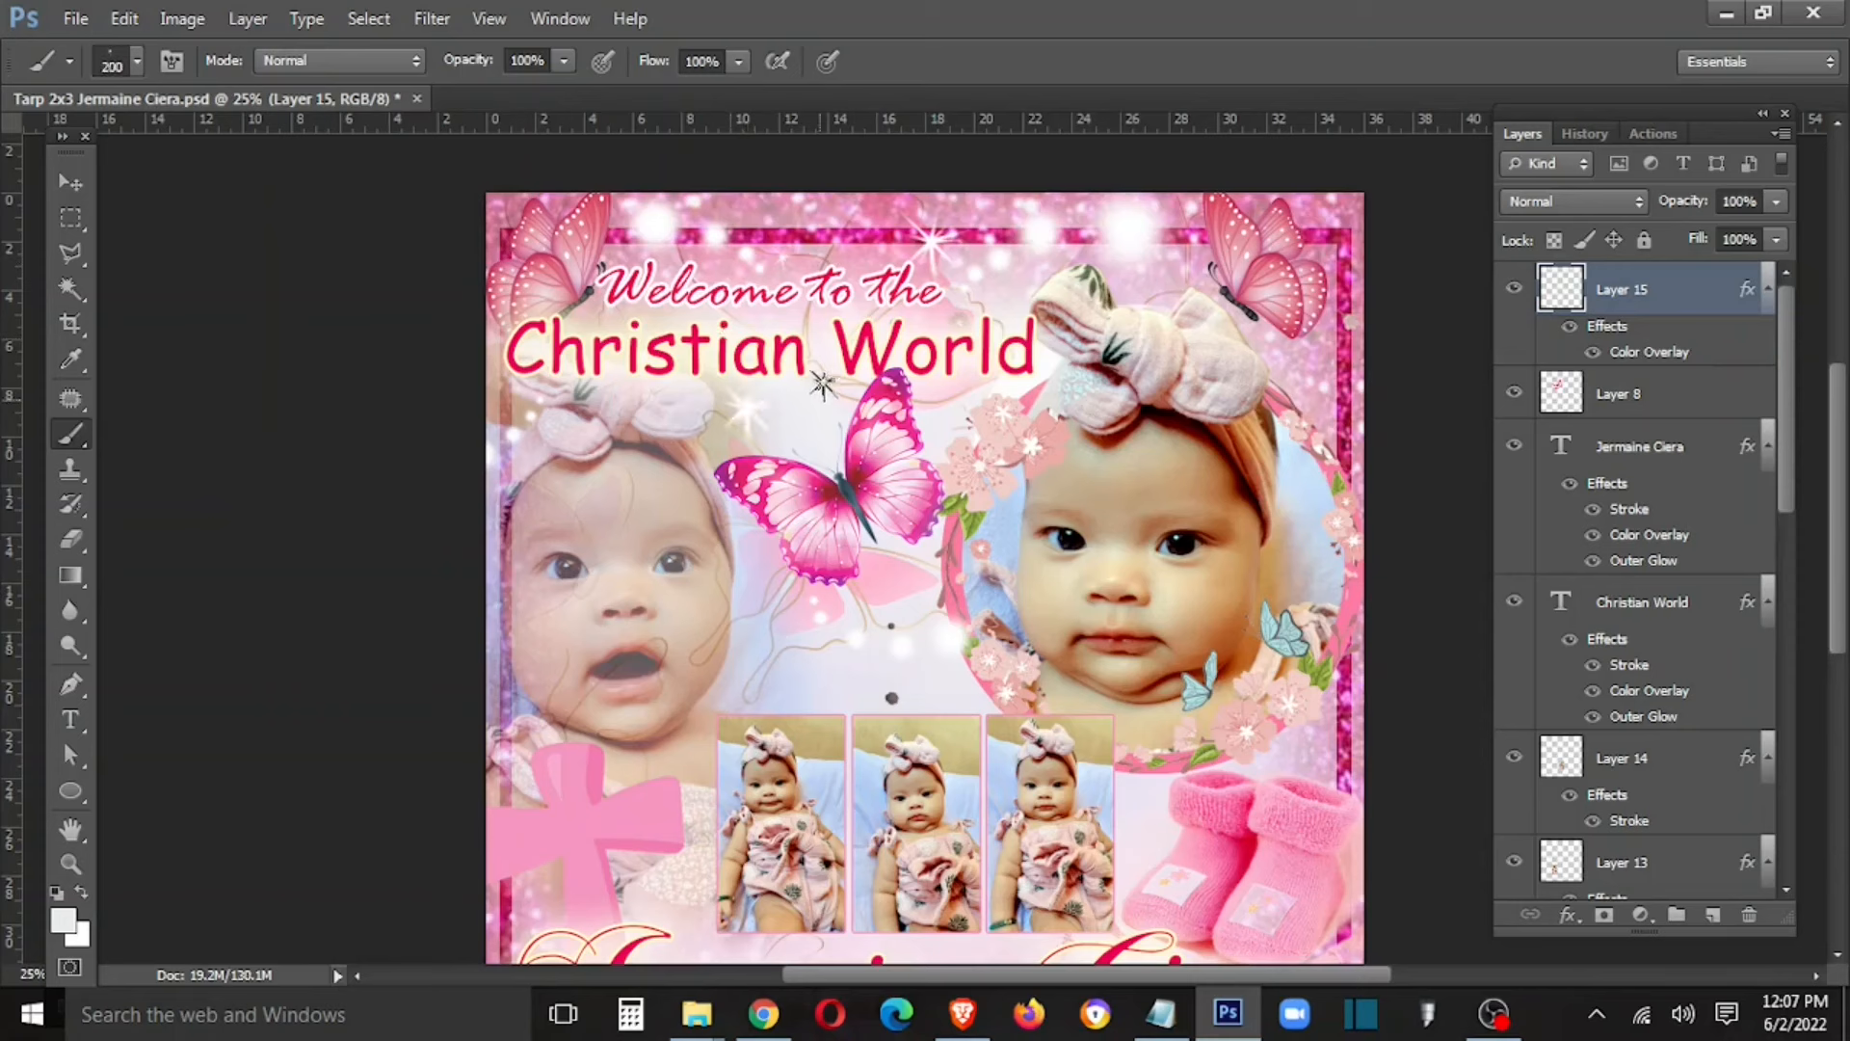
{"action": "key", "text": "bracketright"}
{"action": "key", "text": "bracketright"}
{"action": "key", "text": "bracketright"}
{"action": "key", "text": "bracketright"}
{"action": "left_click", "coordinate": [508, 294]}
Step: Paint a white sparkle with a 250 px brush at the lower right edge of the pink booties
{"action": "key", "text": "bracketleft"}
{"action": "key", "text": "bracketleft"}
{"action": "key", "text": "bracketleft"}
{"action": "key", "text": "bracketright"}
{"action": "key", "text": "bracketright"}
{"action": "key", "text": "bracketright"}
{"action": "key", "text": "bracketright"}
{"action": "scroll", "coordinate": [1317, 754], "scroll_direction": "down", "scroll_amount": 3}
{"action": "left_click", "coordinate": [1325, 768]}
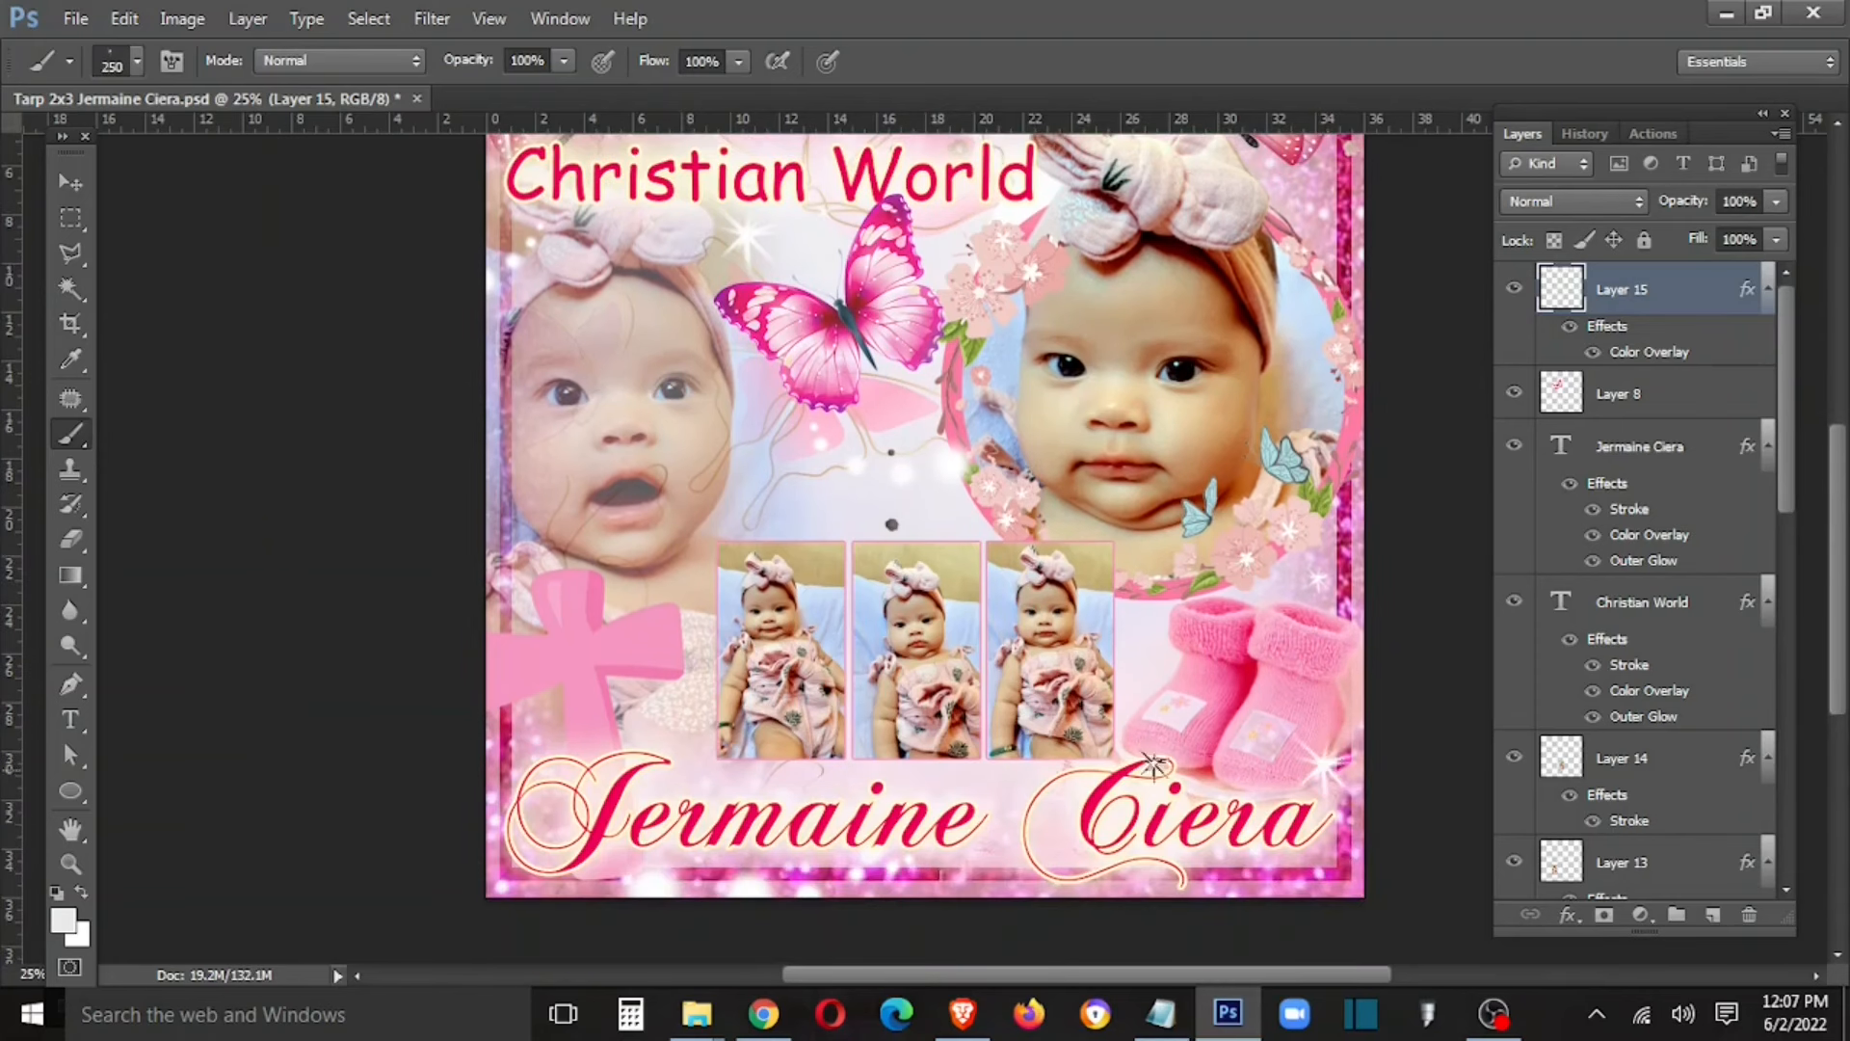
Step: Paint white sparkles along the bottom border under the baby's name and on the left border beside the pink cross
{"action": "key", "text": "bracketright"}
{"action": "key", "text": "bracketright"}
{"action": "key", "text": "bracketright"}
{"action": "left_click", "coordinate": [992, 877]}
{"action": "left_click", "coordinate": [531, 728]}
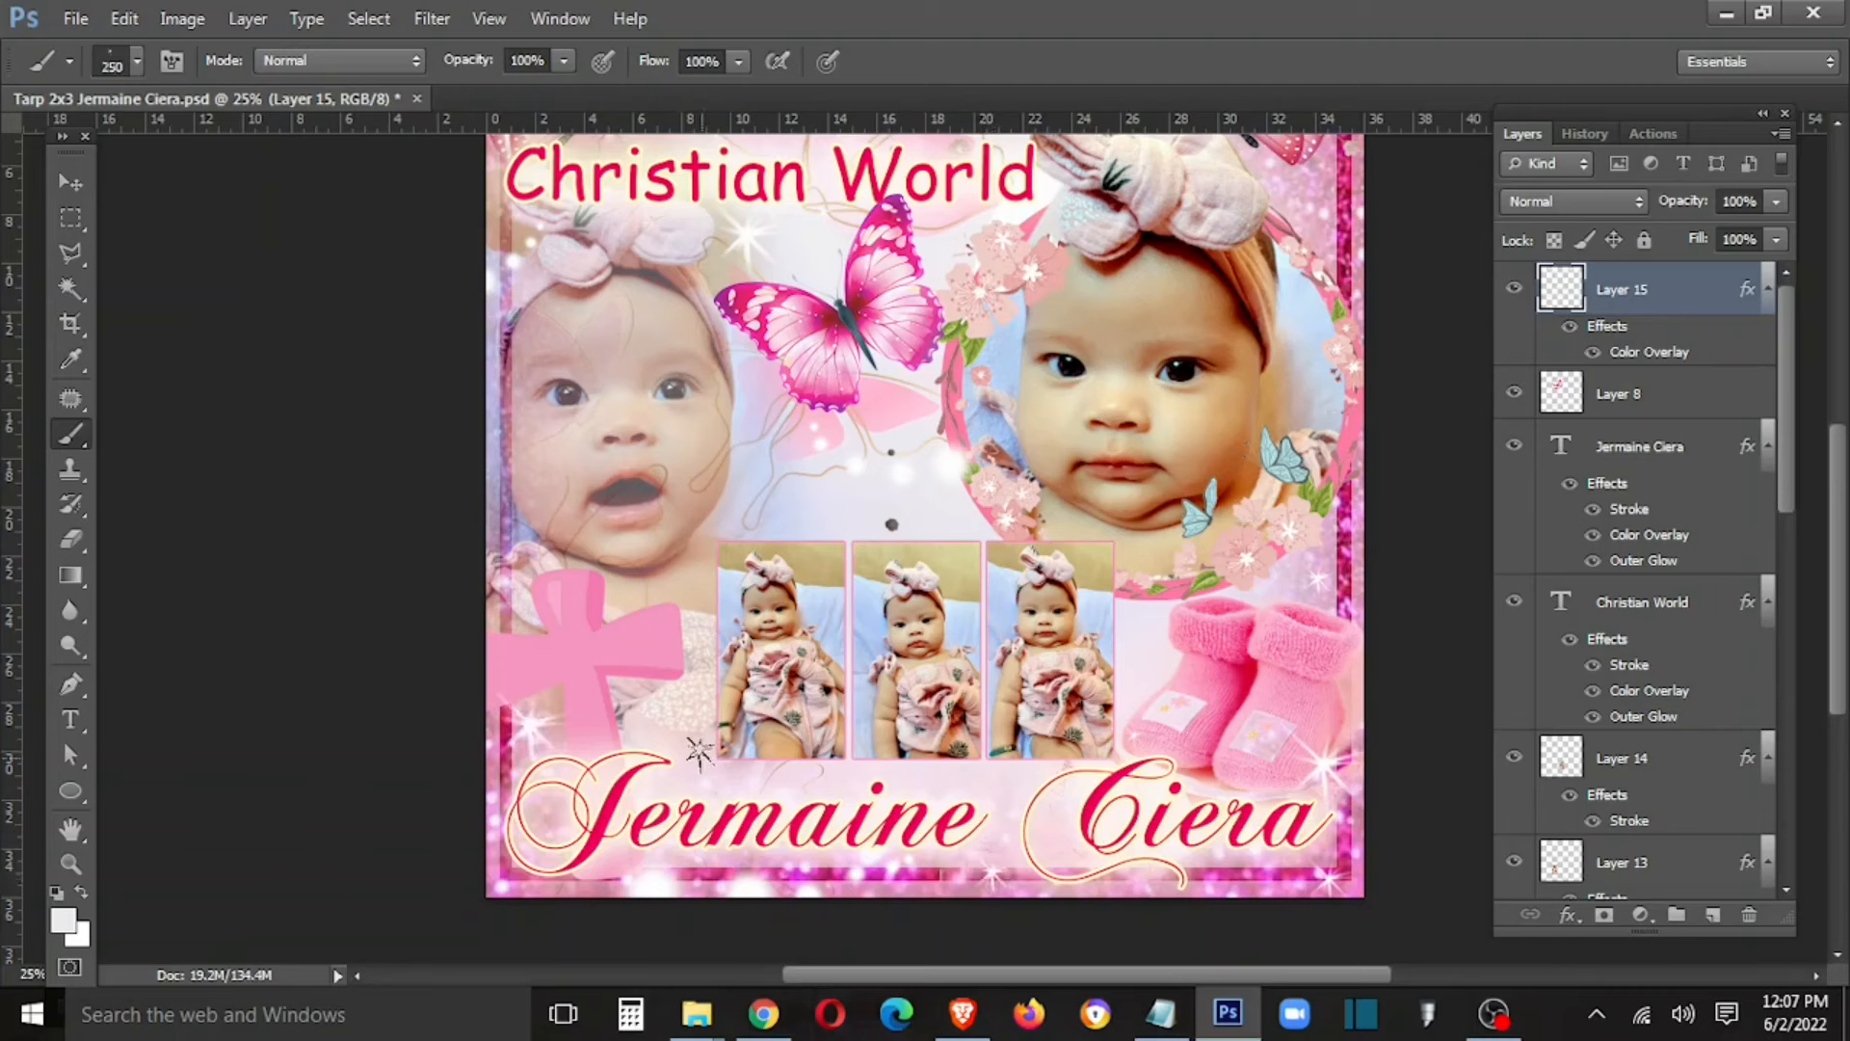
Step: Paint smaller white sparkles between the three framed photos and the baby's name with a reduced brush
{"action": "key", "text": "bracketleft"}
{"action": "key", "text": "bracketleft"}
{"action": "key", "text": "bracketleft"}
{"action": "left_click", "coordinate": [778, 776]}
{"action": "left_click", "coordinate": [970, 792]}
Step: Move the bright pink butterfly on Layer 8 slightly to the right and down, away from the heading
{"action": "key", "text": "v"}
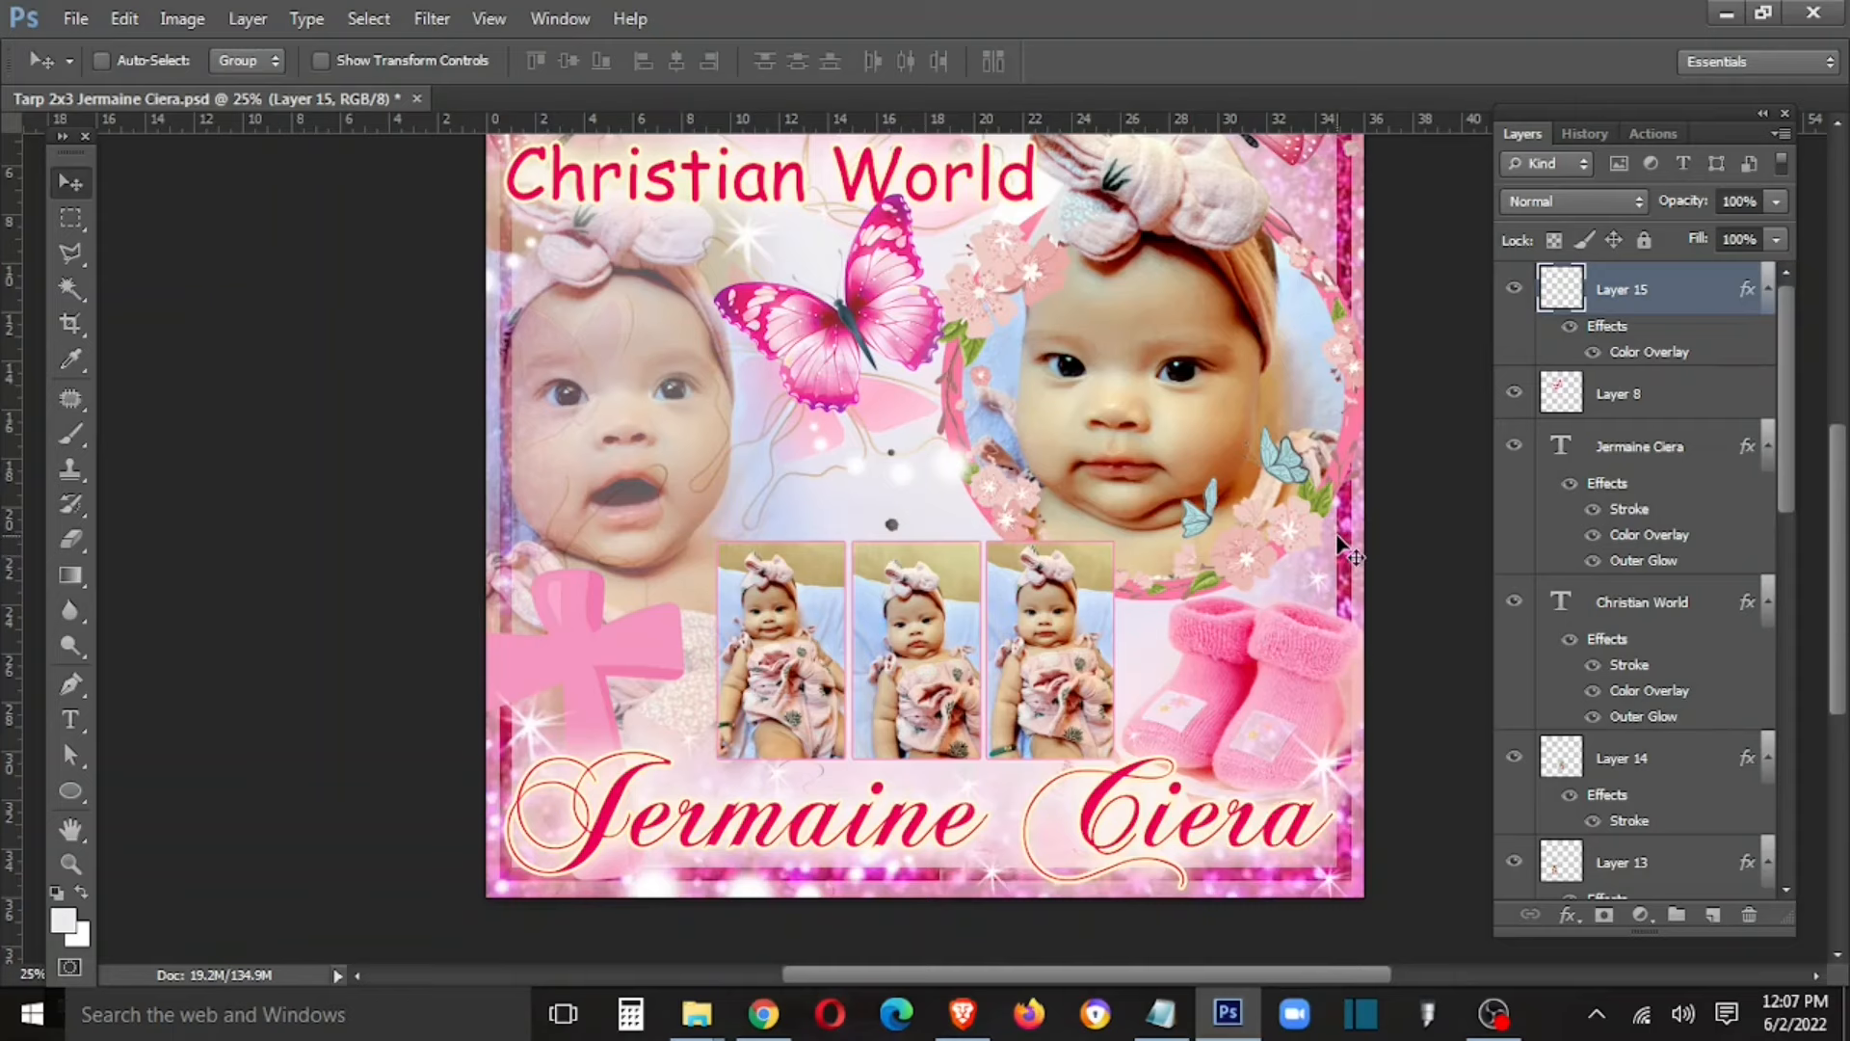
{"action": "key", "text": "ctrl+minus"}
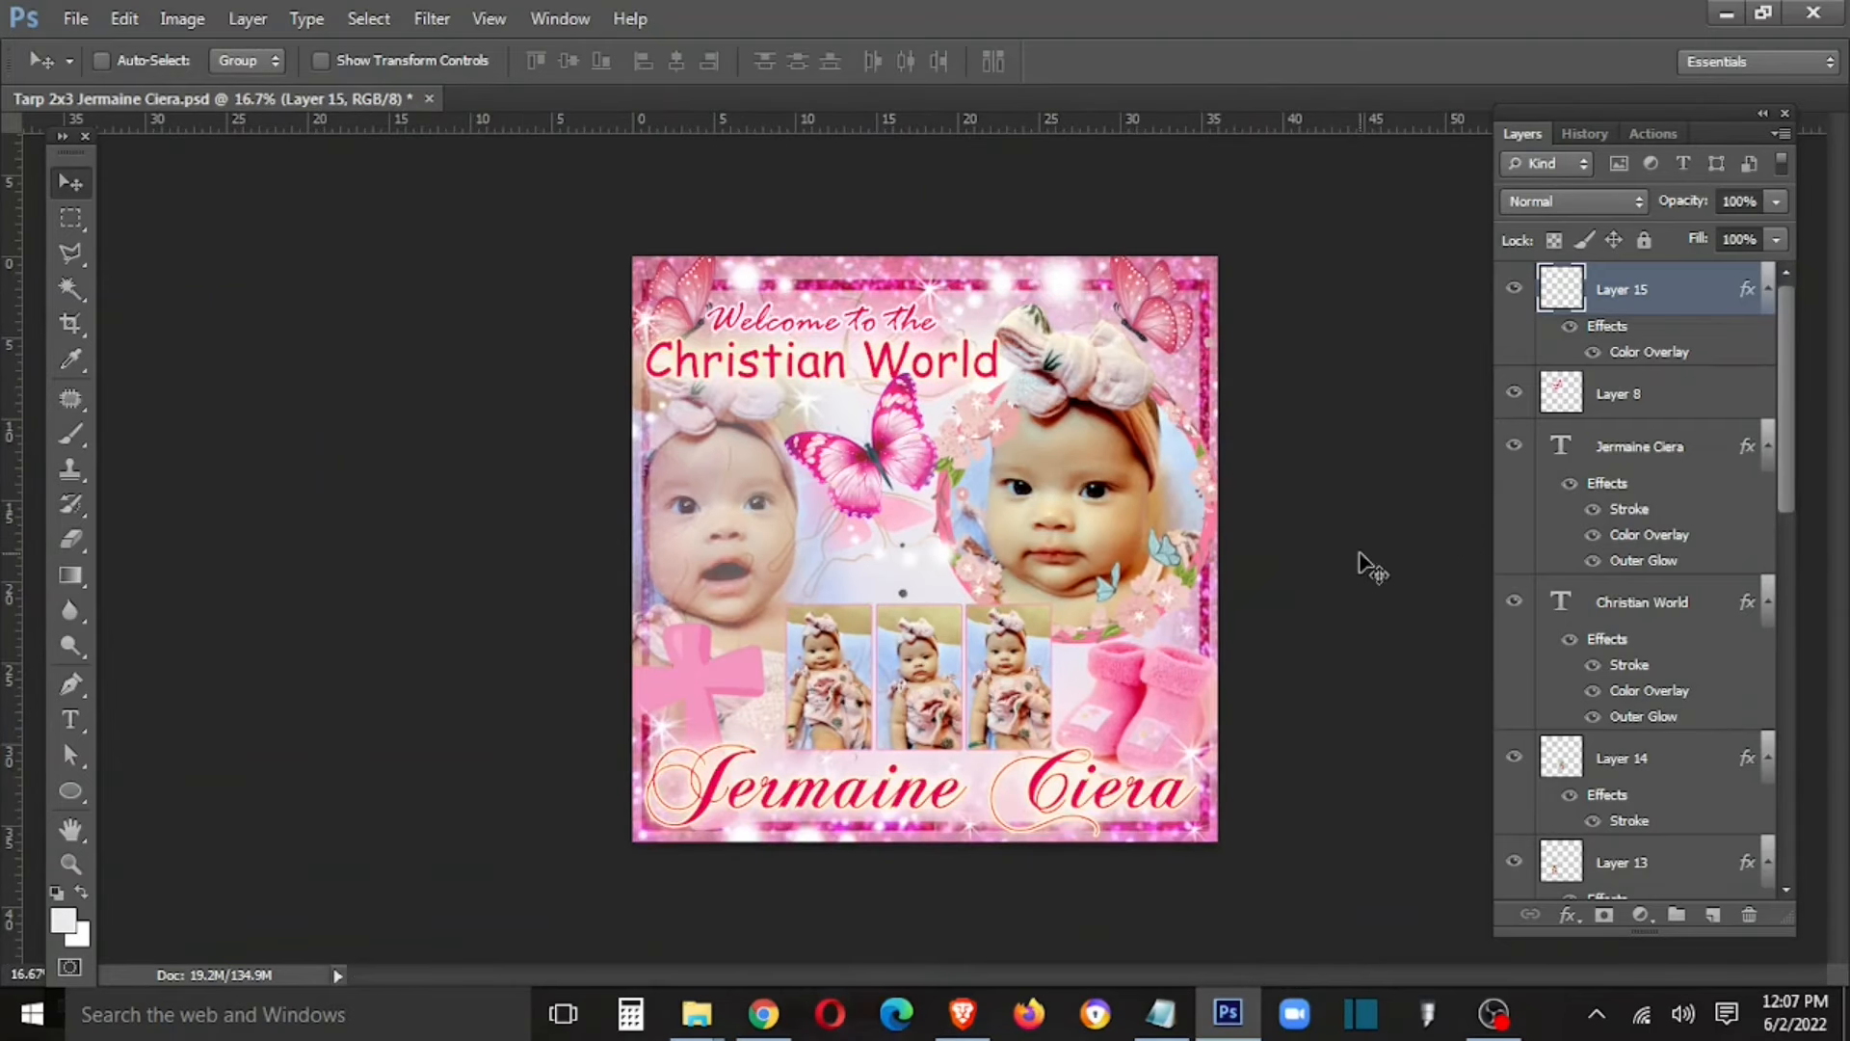
{"action": "right_click", "coordinate": [907, 469]}
{"action": "left_click", "coordinate": [927, 476]}
{"action": "mouse_move", "coordinate": [927, 476]}
{"action": "left_mouse_down"}
{"action": "mouse_move", "coordinate": [906, 523]}
{"action": "mouse_move", "coordinate": [905, 464]}
{"action": "mouse_move", "coordinate": [916, 528]}
{"action": "mouse_move", "coordinate": [906, 458]}
{"action": "mouse_move", "coordinate": [903, 478]}
{"action": "left_mouse_up"}
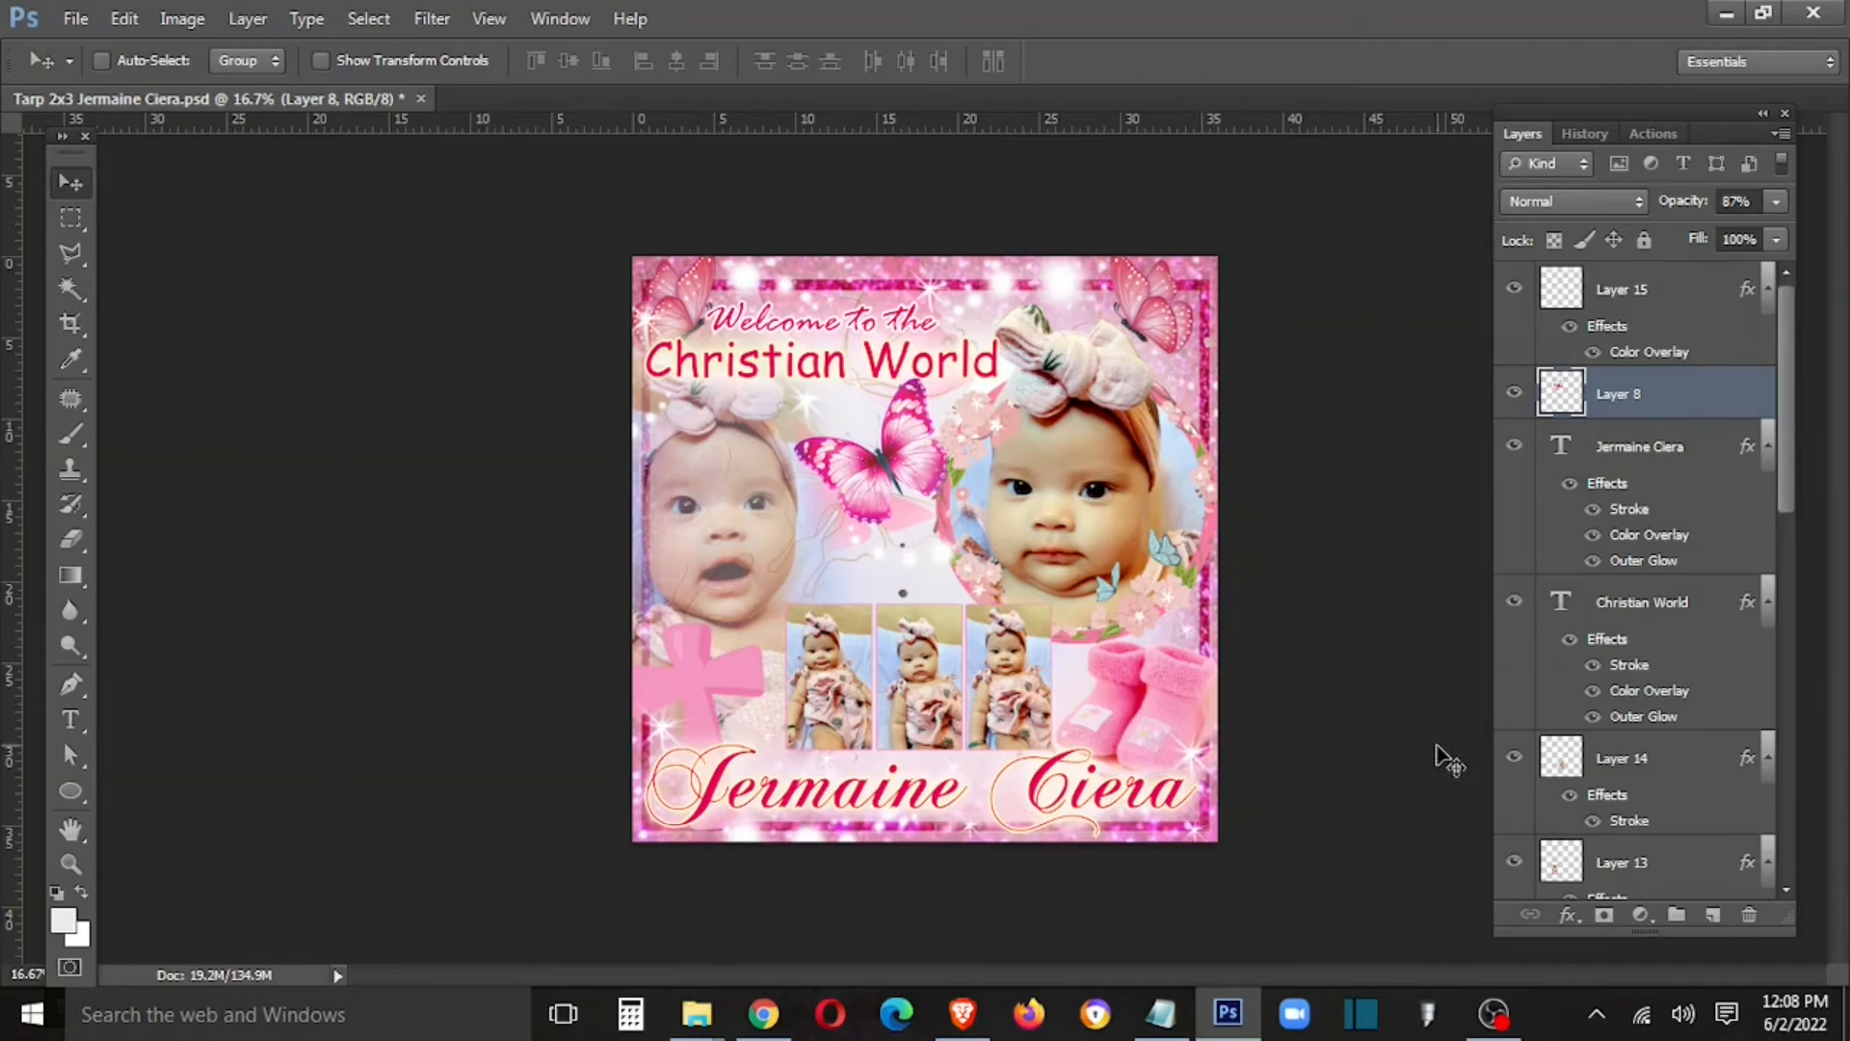
Step: Save the christening tarpaulin design with Save As
{"action": "key", "text": "Tab"}
{"action": "key", "text": "Tab"}
{"action": "key", "text": "ctrl+shift+s"}
{"action": "left_click", "coordinate": [1512, 555]}
{"action": "left_click", "coordinate": [1397, 713]}
{"action": "key", "text": "Return"}
{"action": "left_click", "coordinate": [1092, 253]}
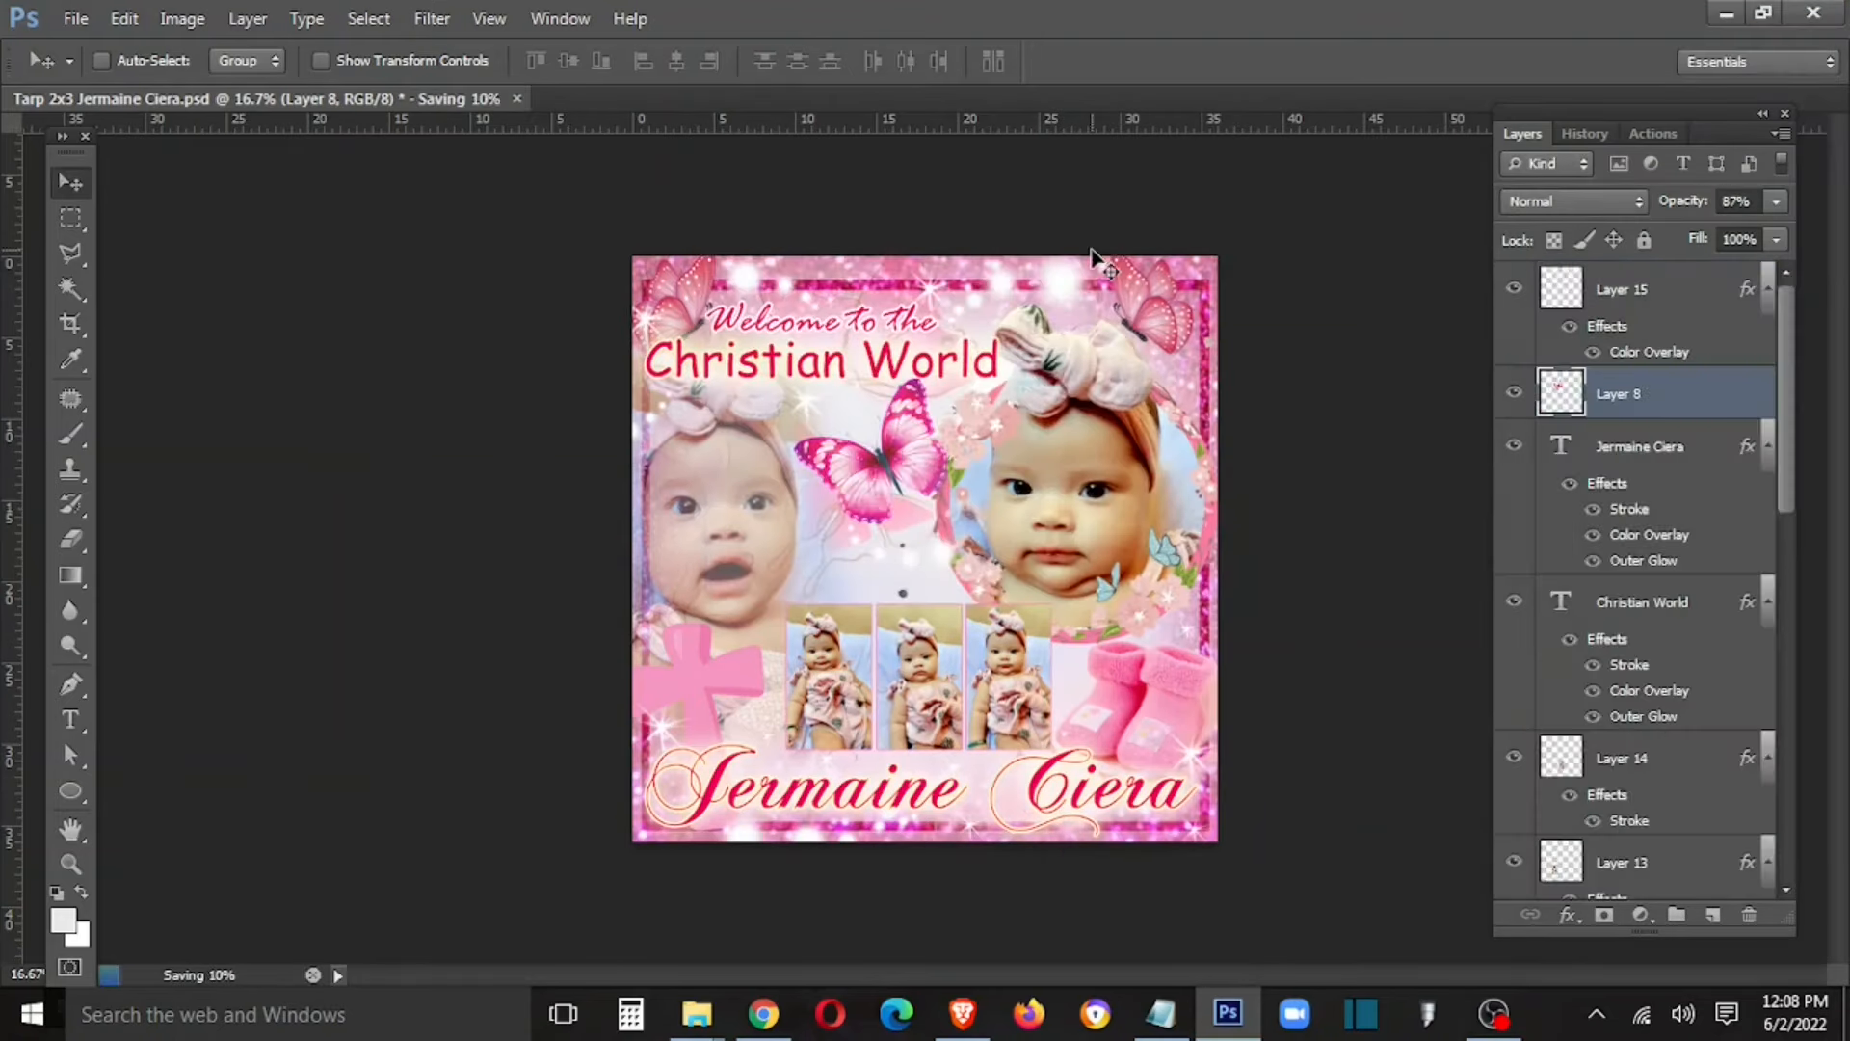
Step: Open the watermark file and bring its Seventy Seven Digital Arts text and social icons into the design
{"action": "key", "text": "ctrl+o"}
{"action": "scroll", "coordinate": [1563, 501], "scroll_direction": "down", "scroll_amount": 3}
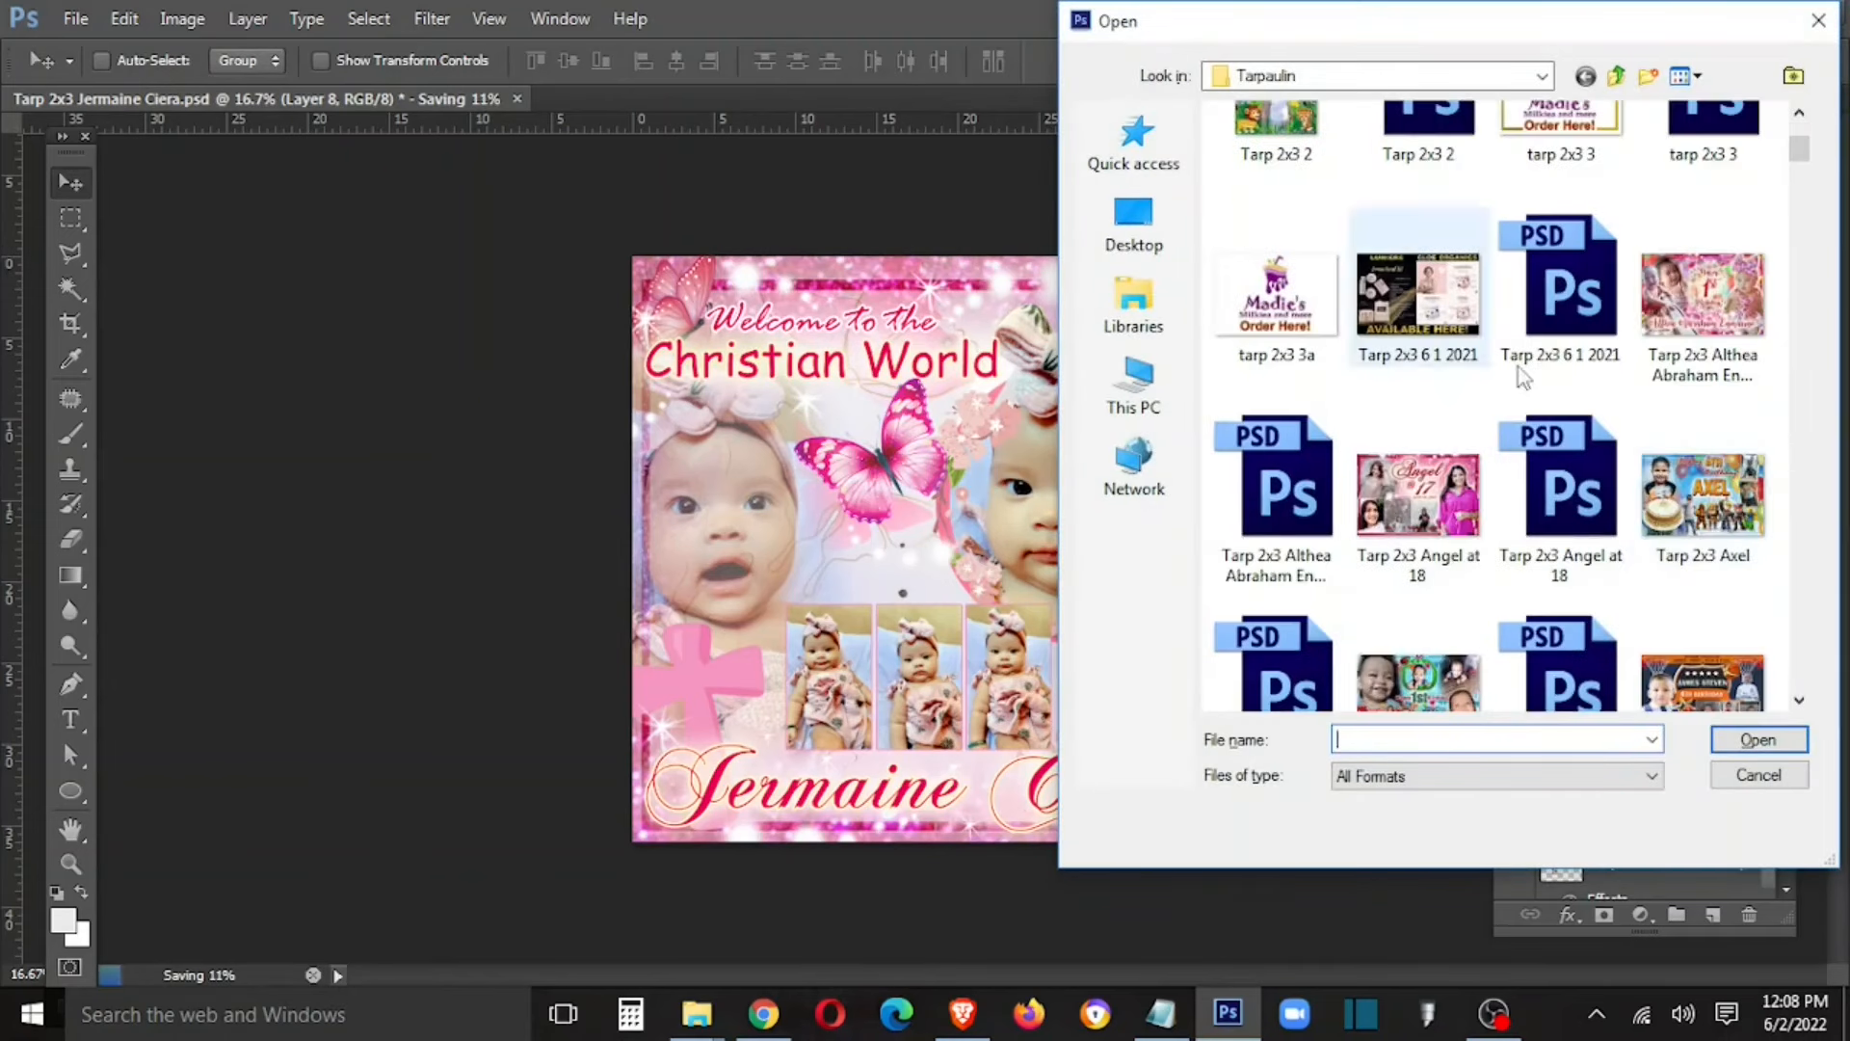
{"action": "double_click", "coordinate": [1563, 501]}
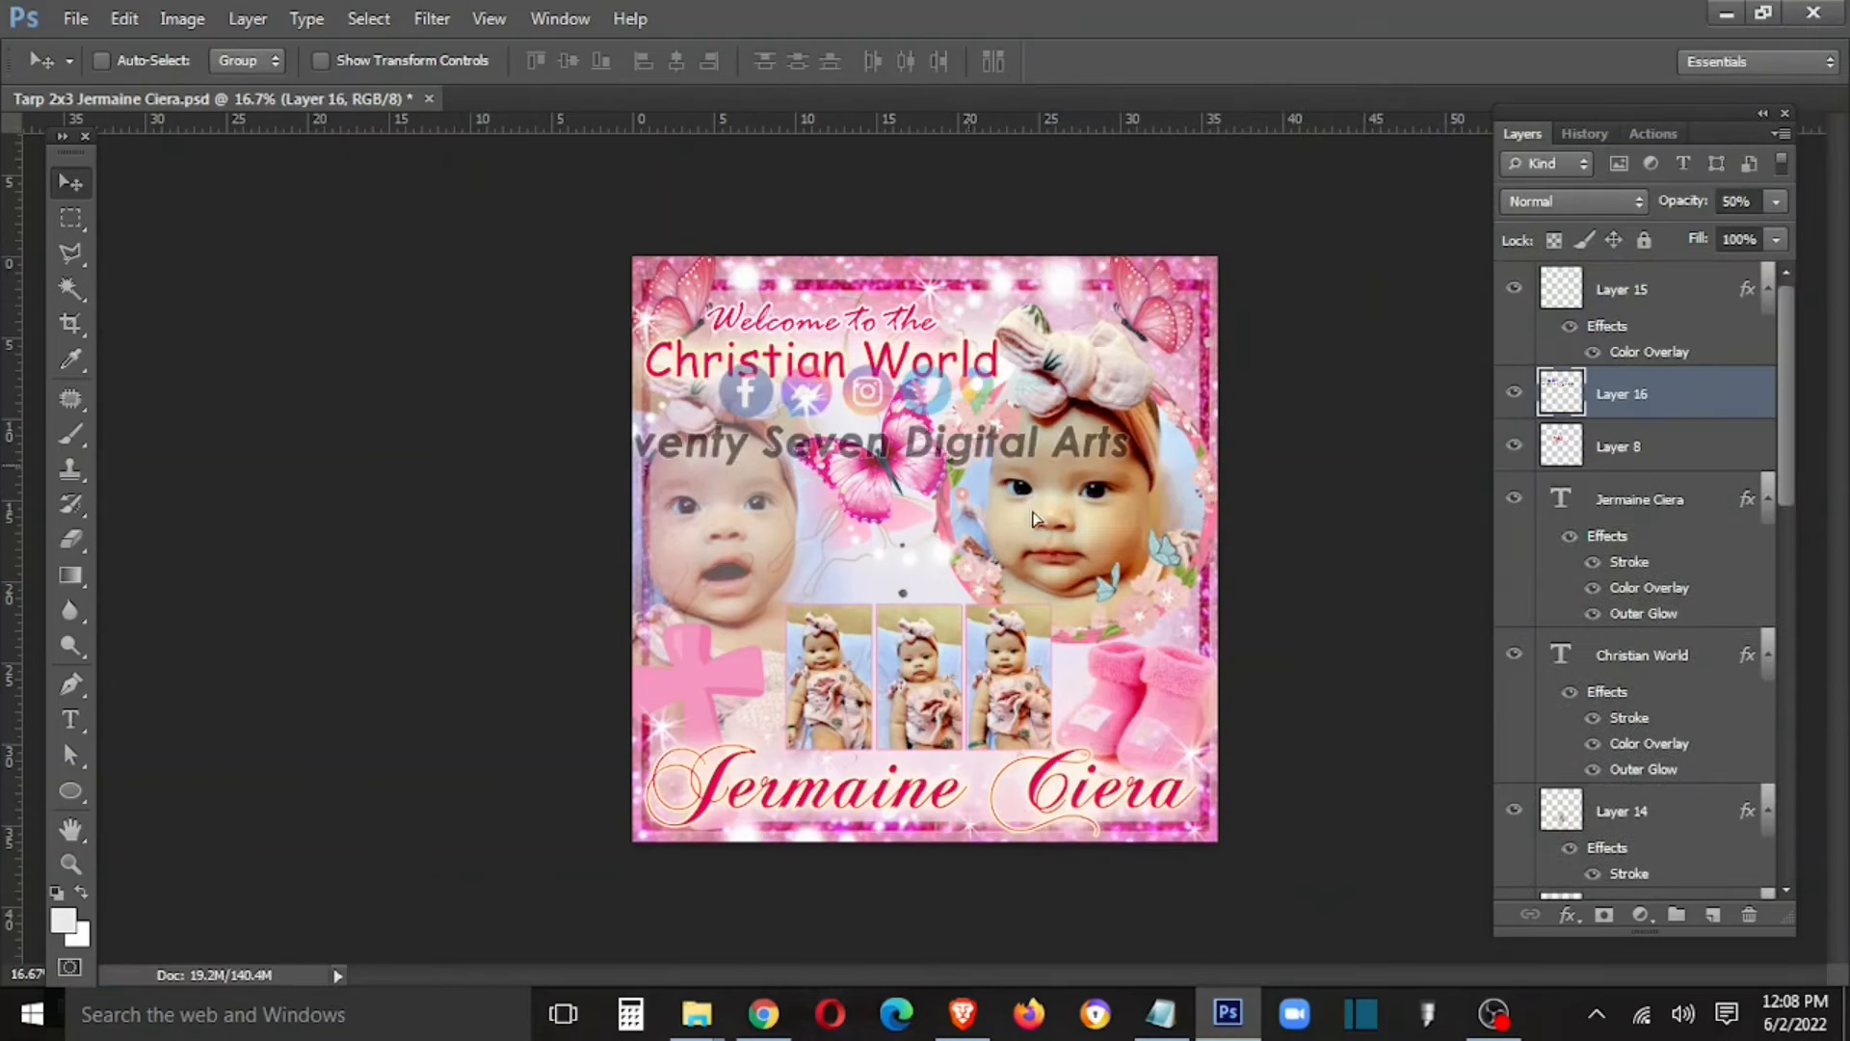
Step: Position the Seventy Seven Digital Arts watermark across the lower photos above the baby's name and bring its layer to the top
{"action": "left_click_drag", "start_coordinate": [962, 479], "coordinate": [1050, 785]}
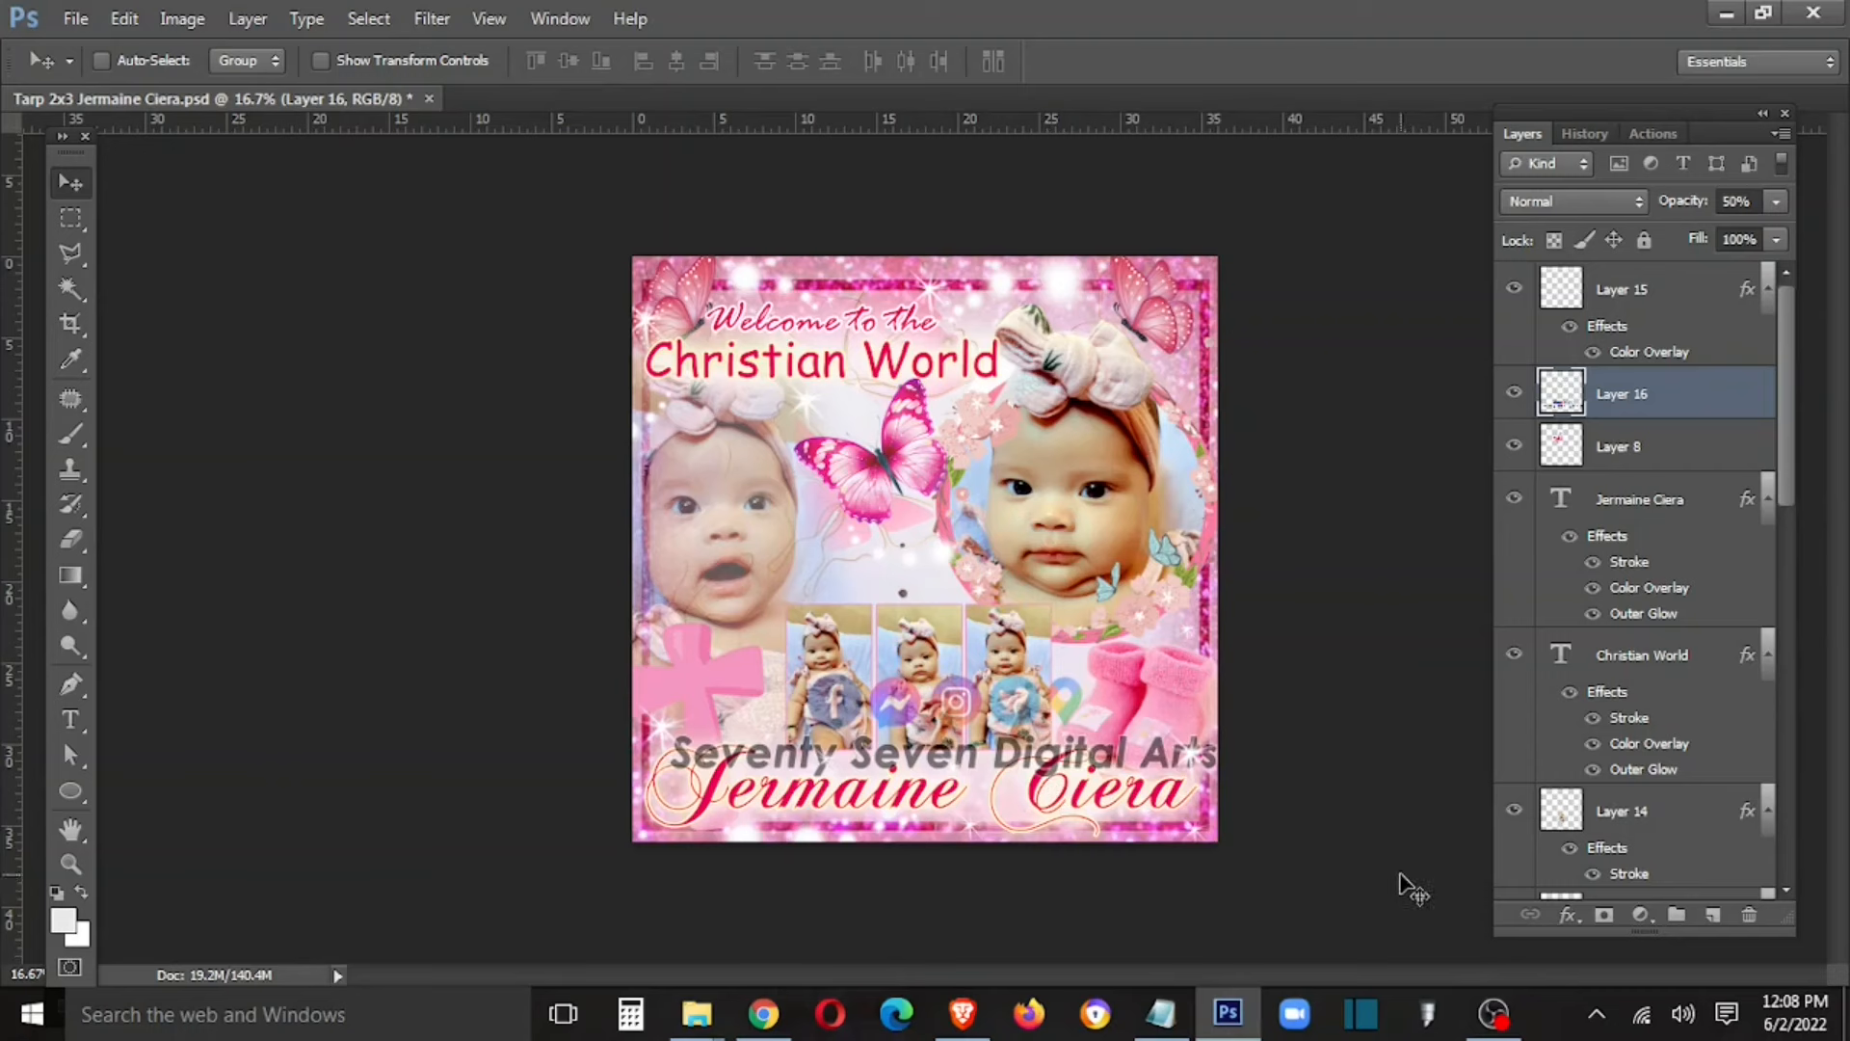
{"action": "key", "text": "ctrl+bracketright"}
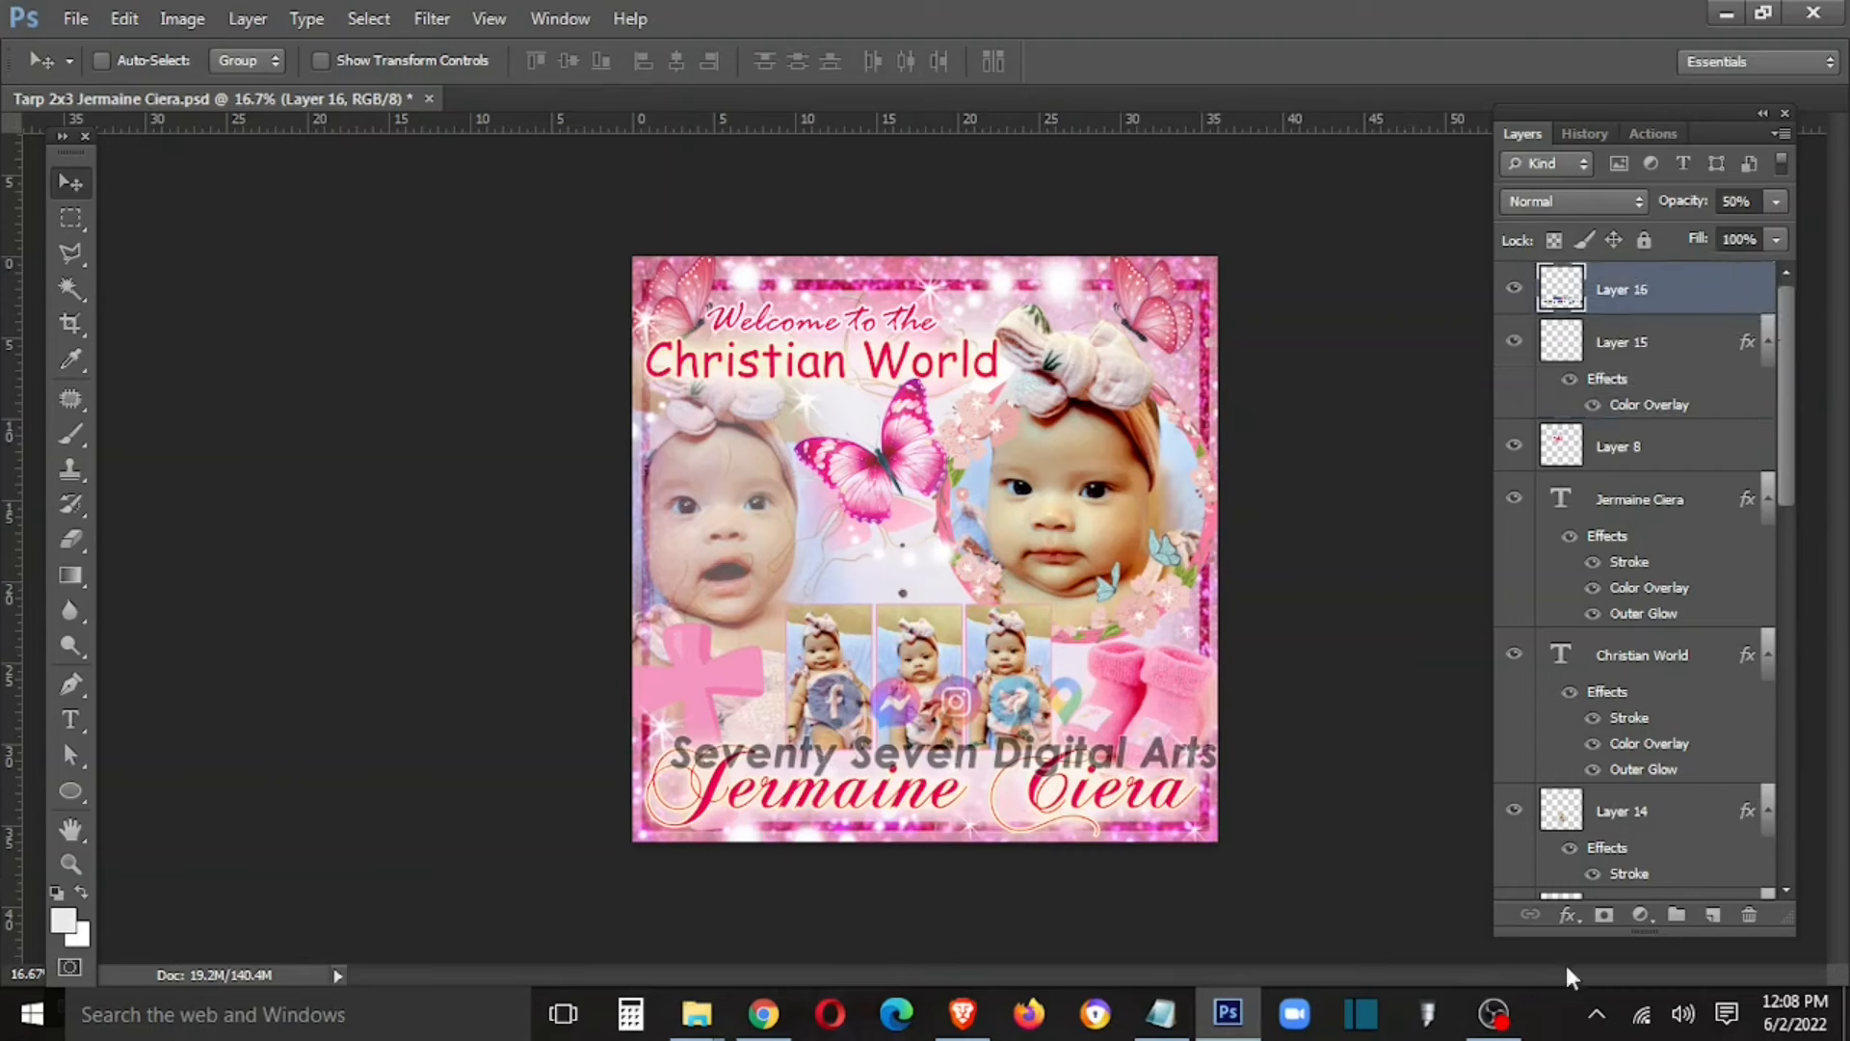
{"action": "left_click_drag", "start_coordinate": [1140, 761], "coordinate": [1139, 766]}
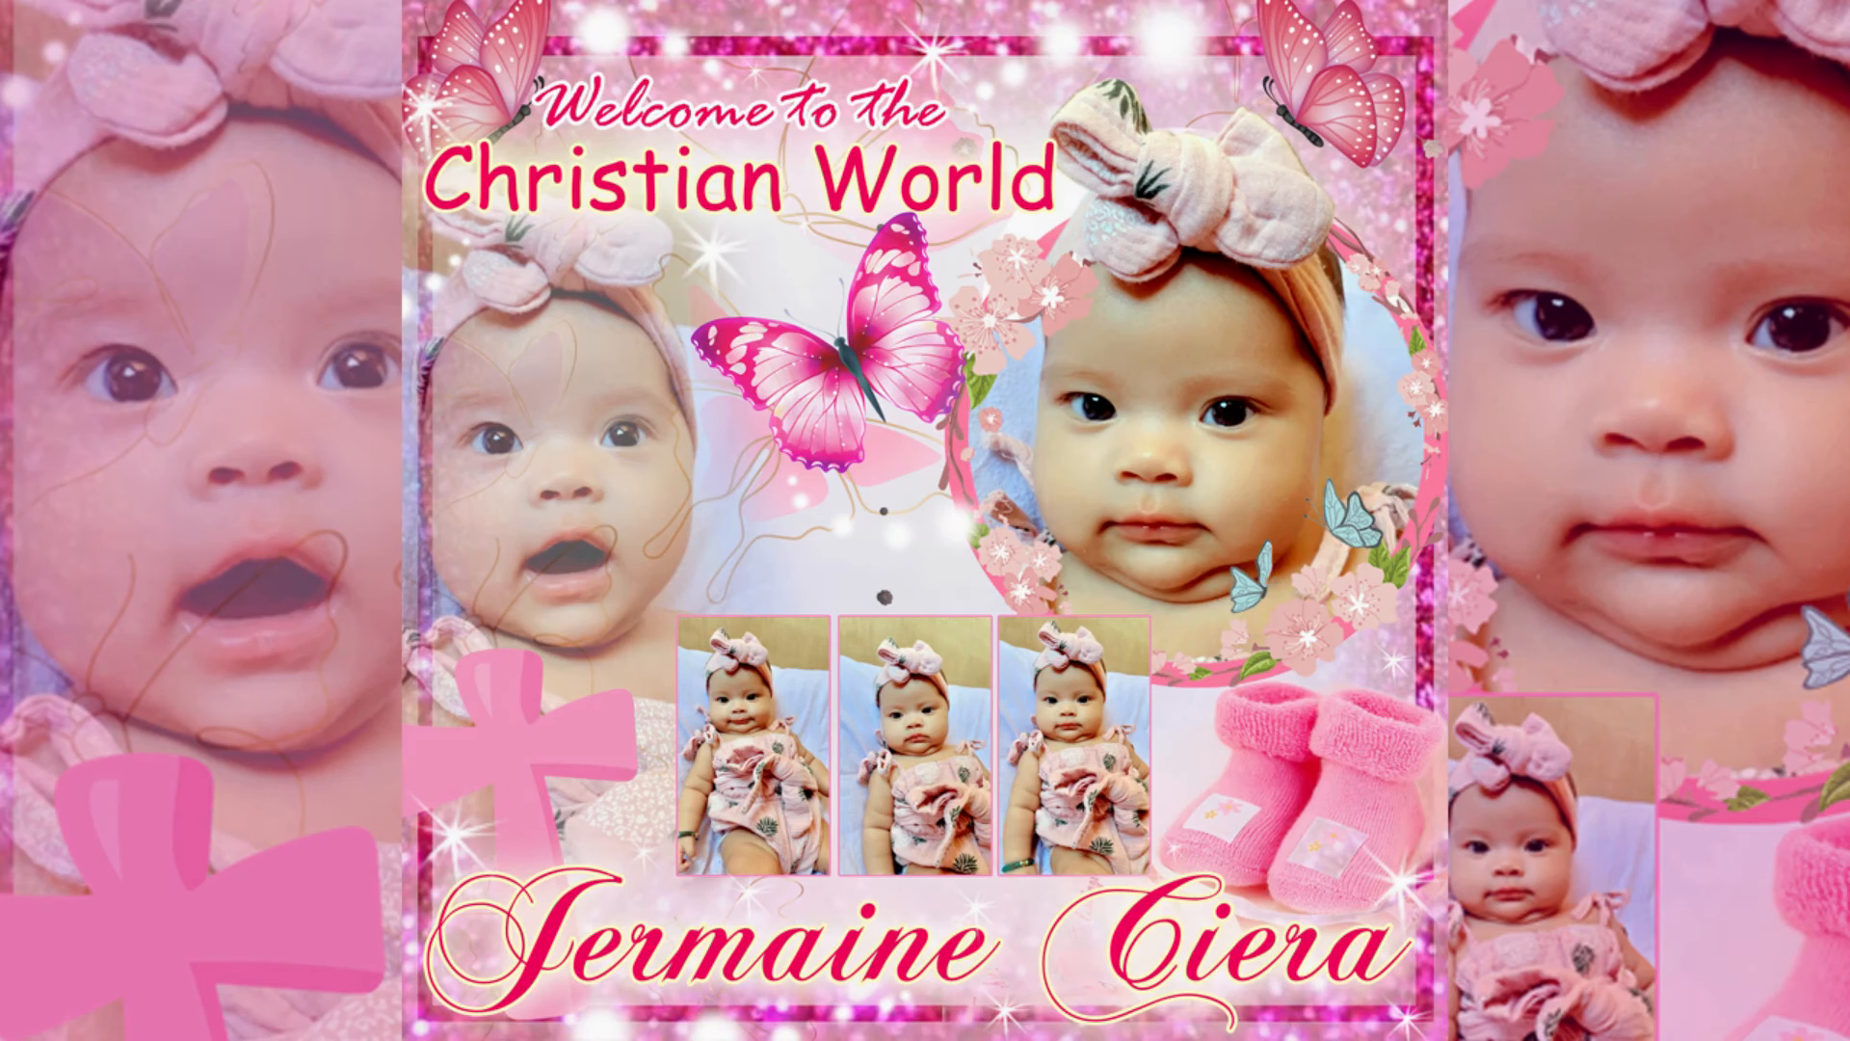